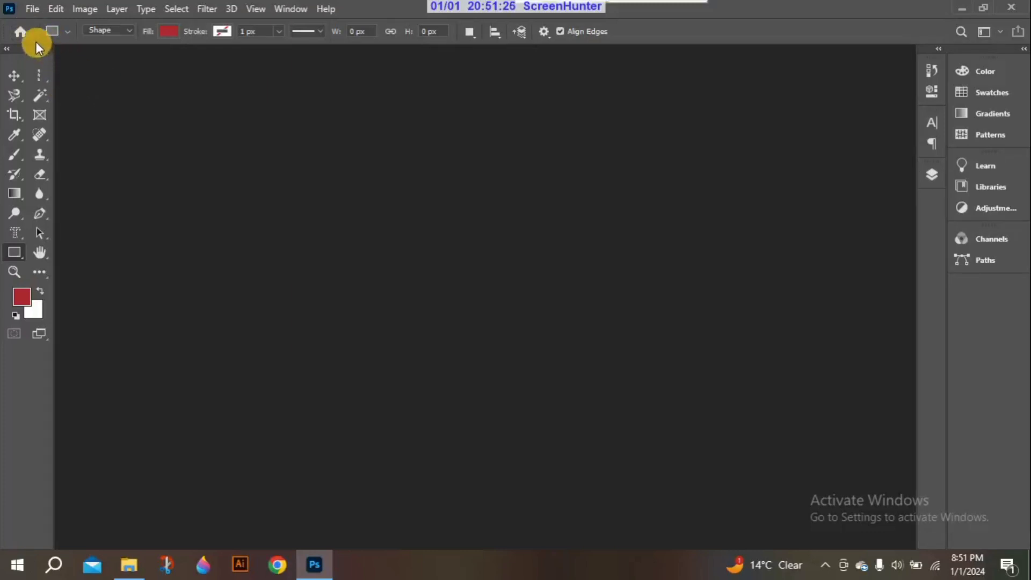
# Create a new document with the Default Photoshop Size preset, 7 x 5 inches at 300 ppi, with a white background
pyautogui.click(32, 10)
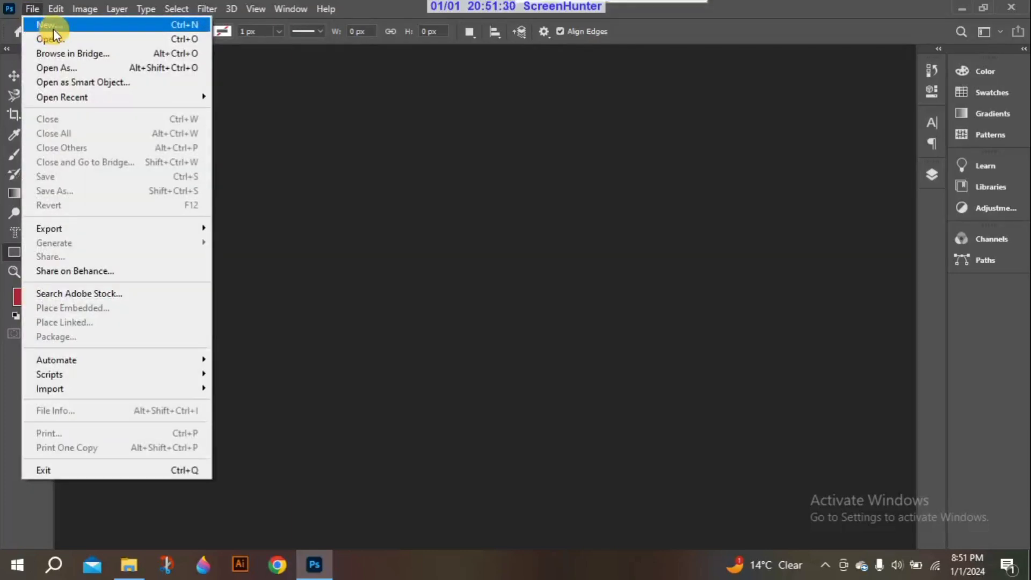
pyautogui.click(53, 28)
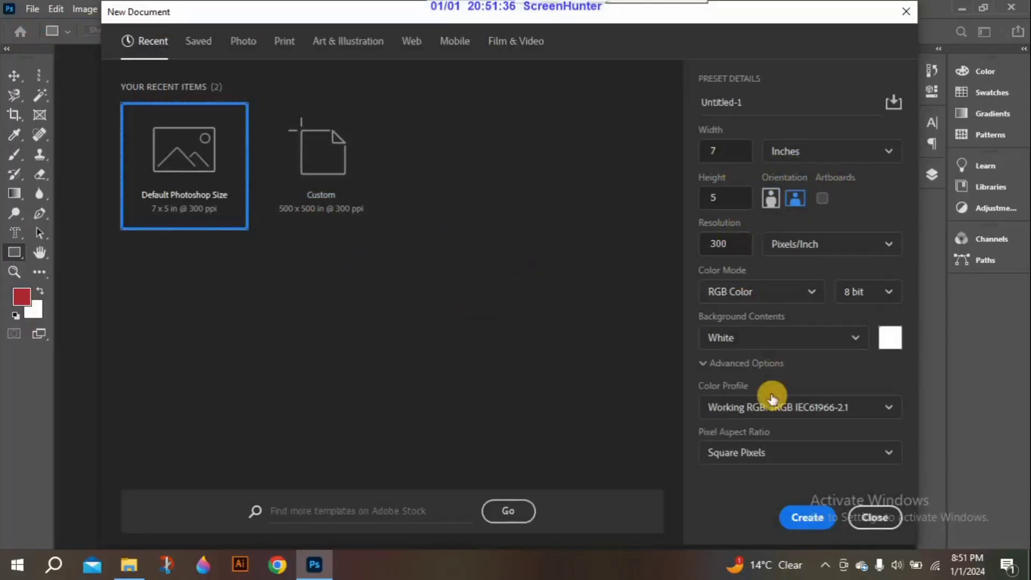
pyautogui.click(813, 517)
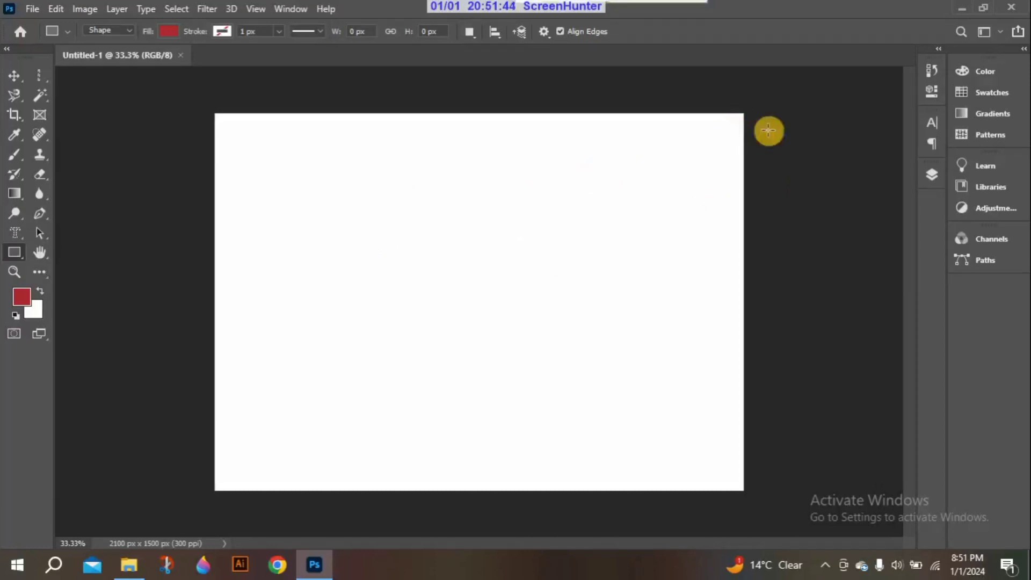
# Display the document's layer list and unlock the Background layer
pyautogui.click(931, 175)
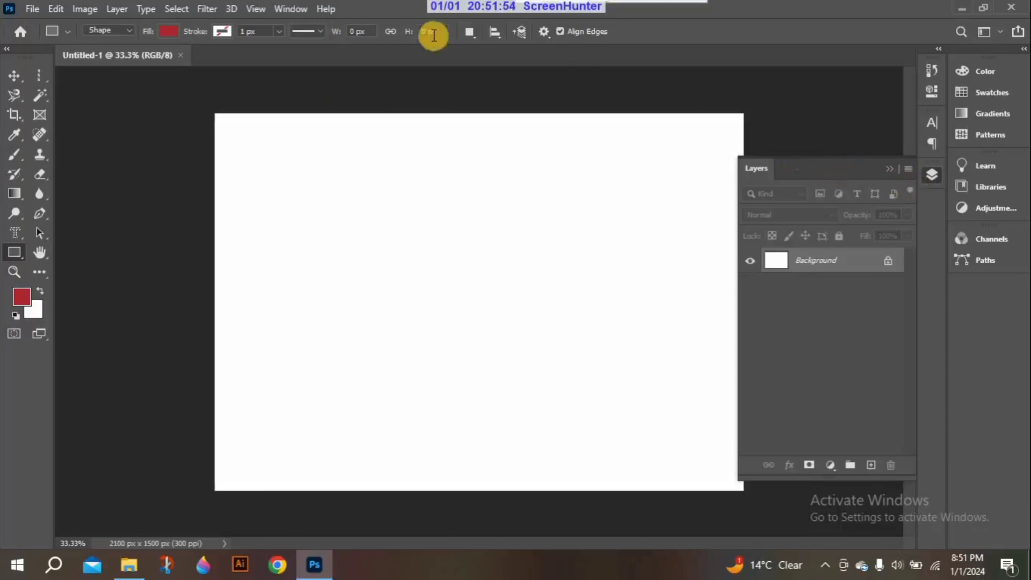
pyautogui.click(293, 8)
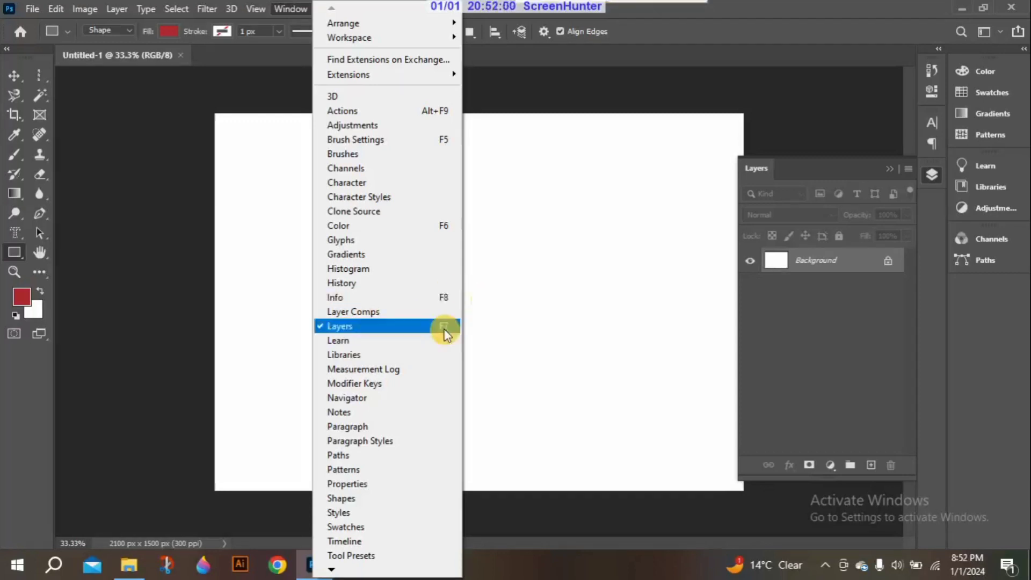
pyautogui.click(822, 152)
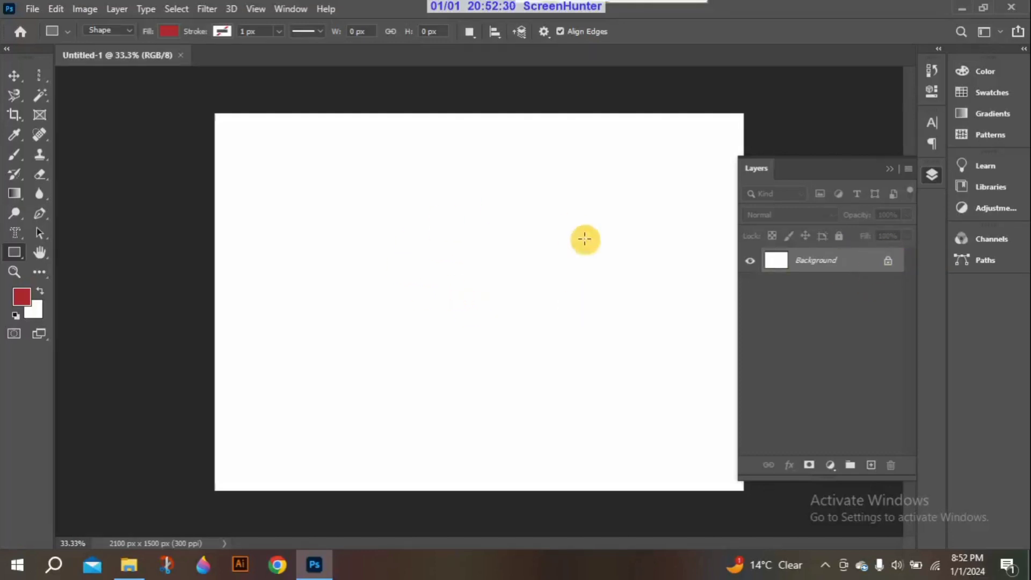
pyautogui.click(888, 263)
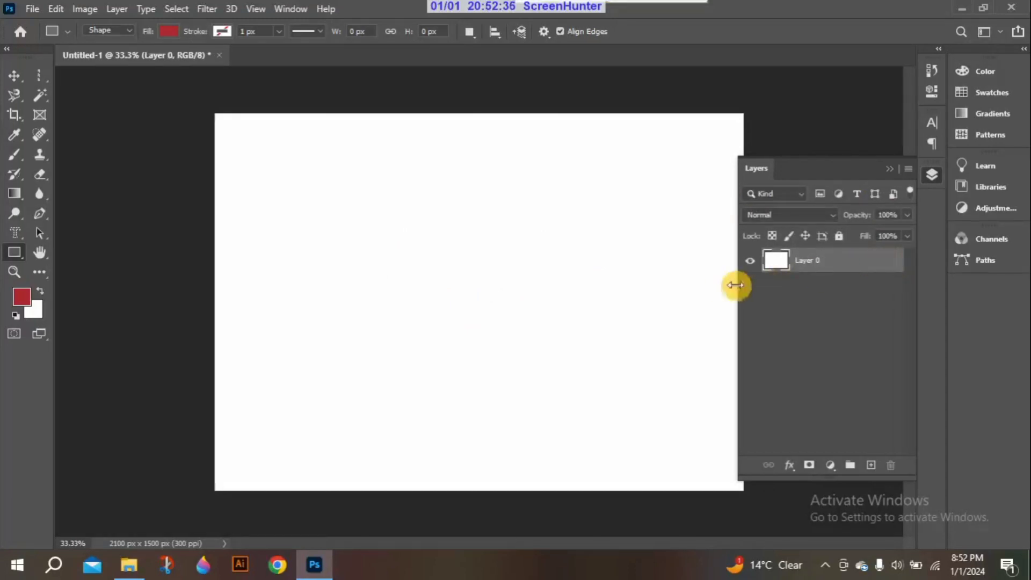
pyautogui.doubleClick(815, 263)
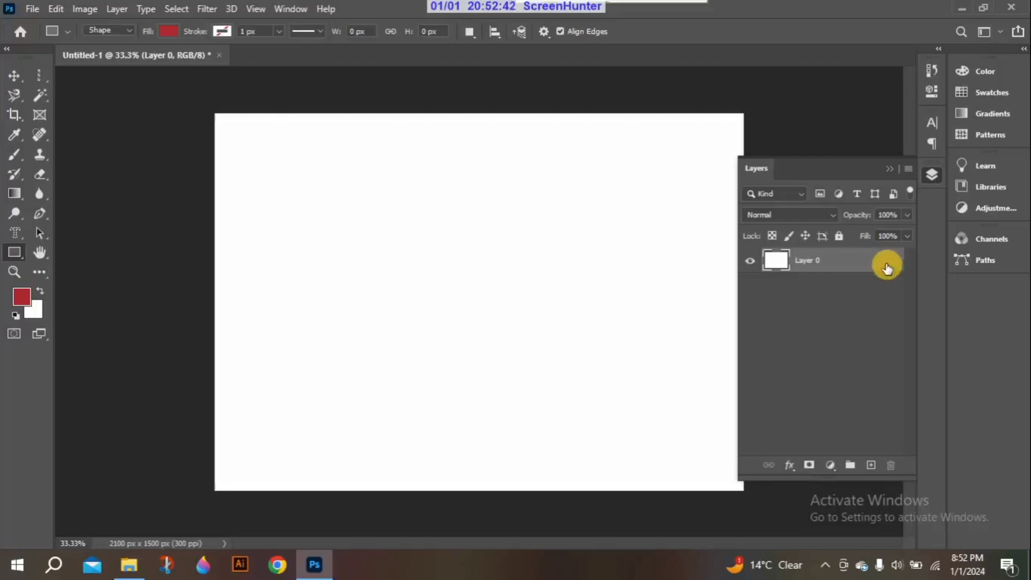
# Fully lock and unlock Layer 0, and hide and show it again
pyautogui.click(840, 236)
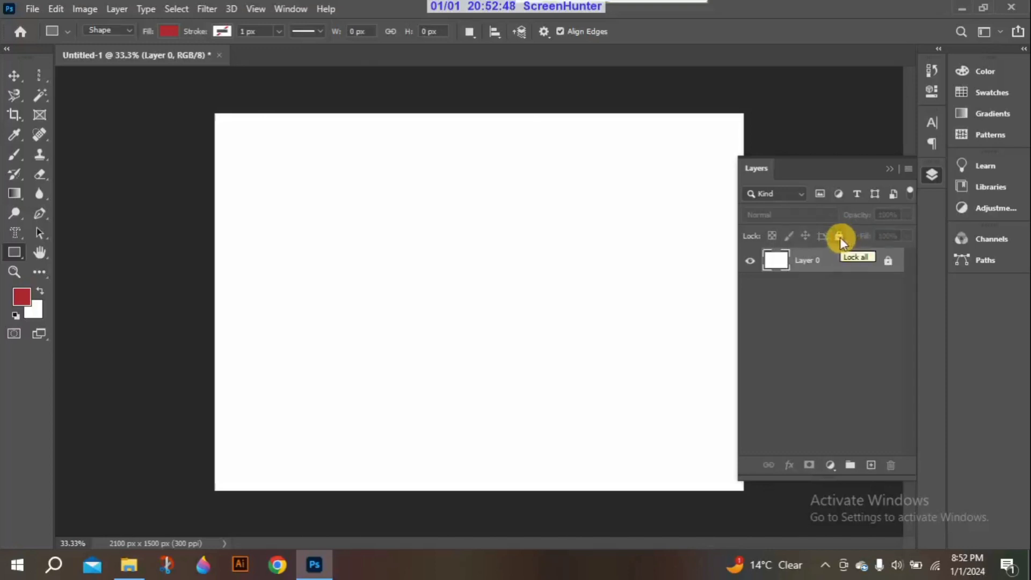
pyautogui.click(889, 261)
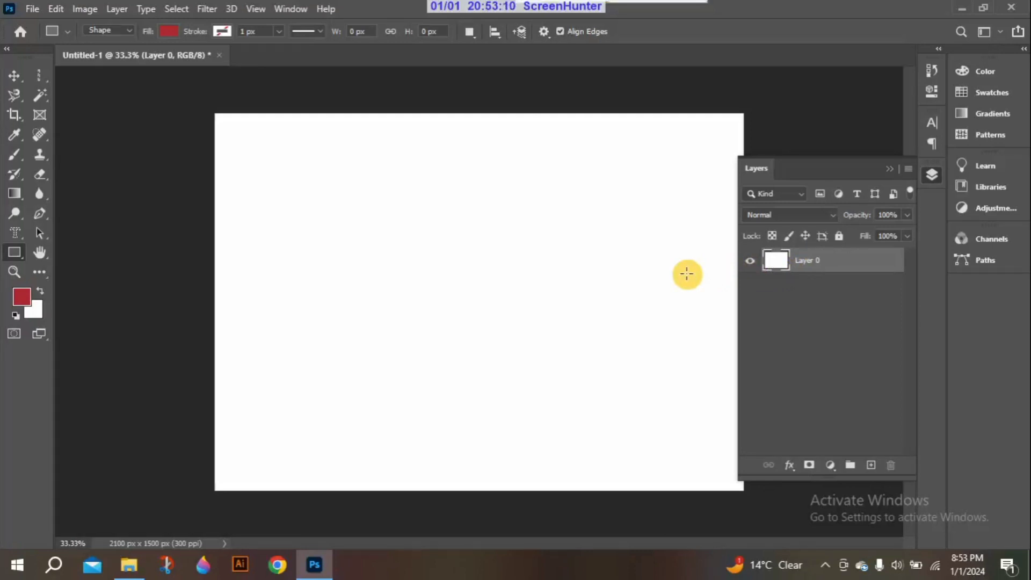
pyautogui.click(750, 264)
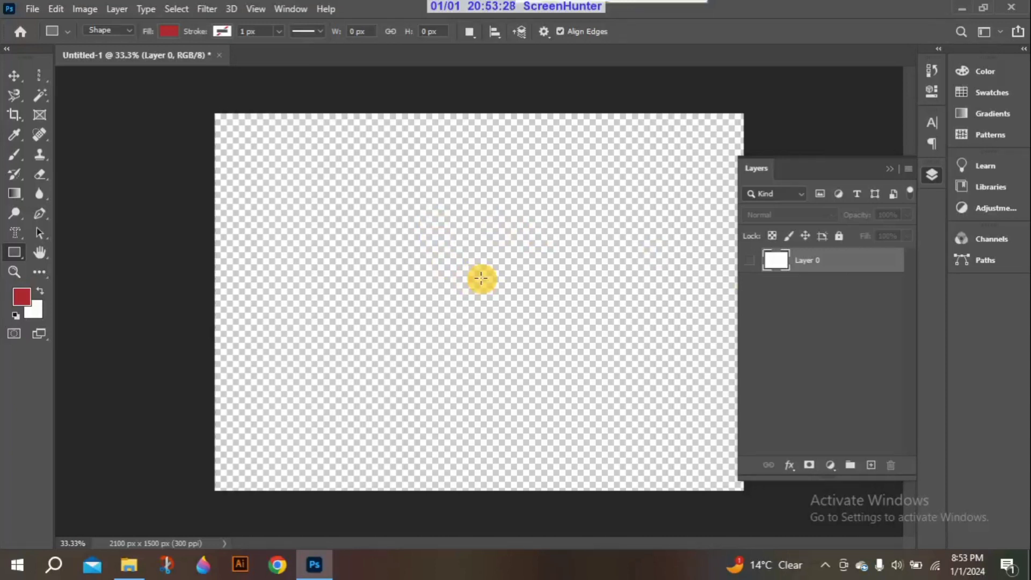
pyautogui.click(750, 263)
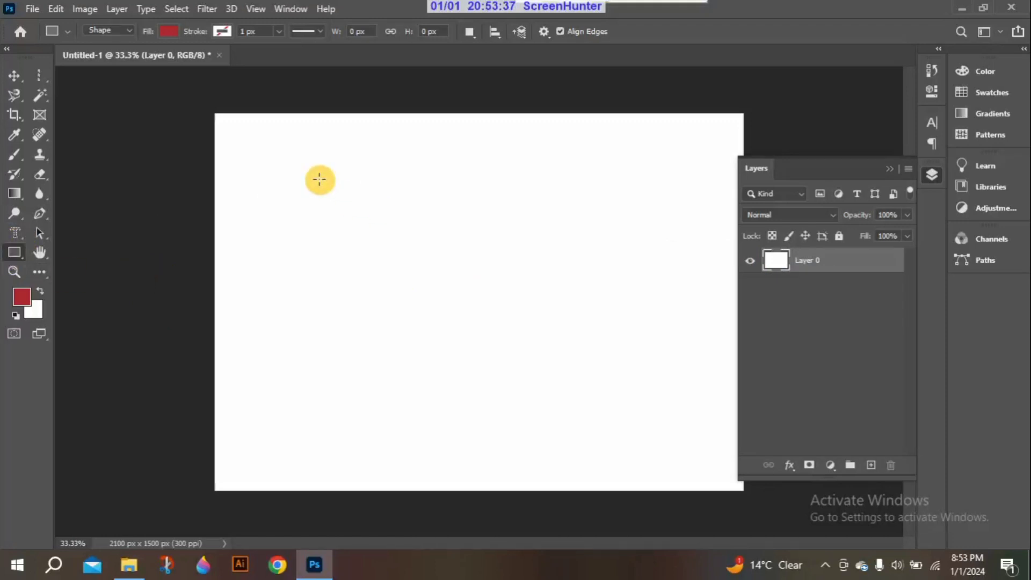
# Draw a red rectangle about 606 by 501 px in the canvas's upper-left area and display the layer list again
pyautogui.moveTo(320, 180); pyautogui.dragTo(468, 305)
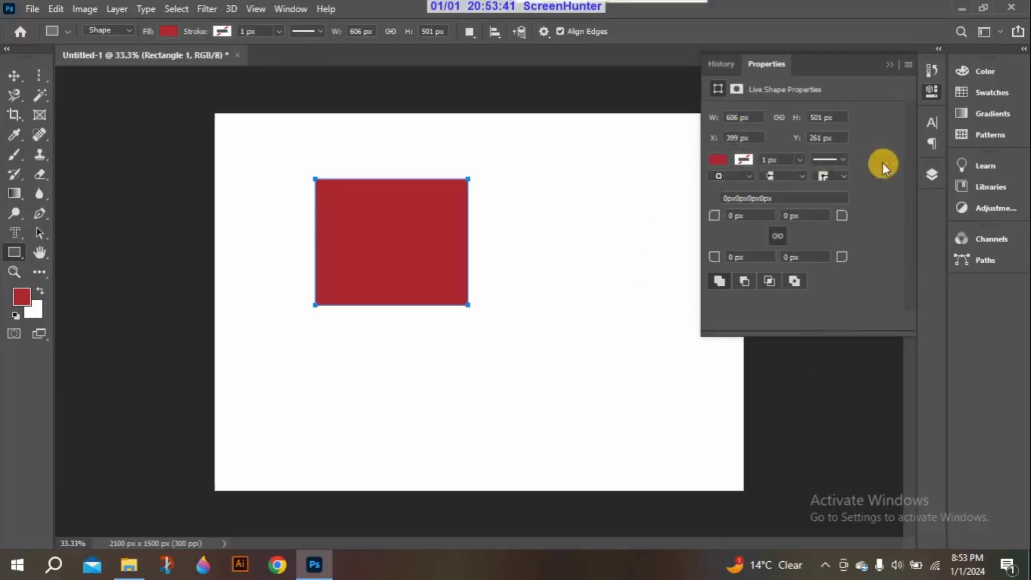
pyautogui.click(932, 173)
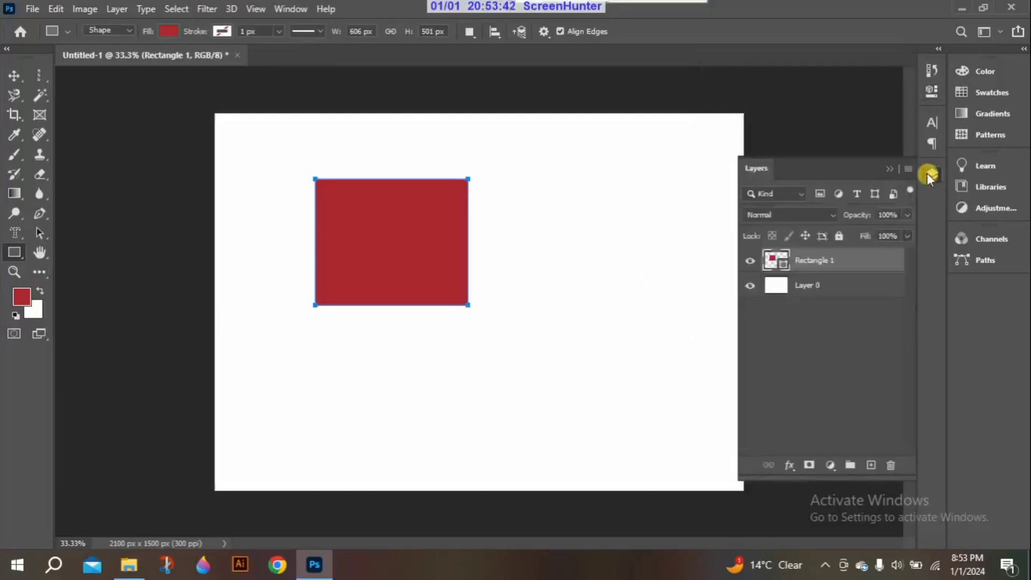
# Toggle the visibility of the Rectangle 1 and Layer 0 layers off and back on
pyautogui.click(750, 261)
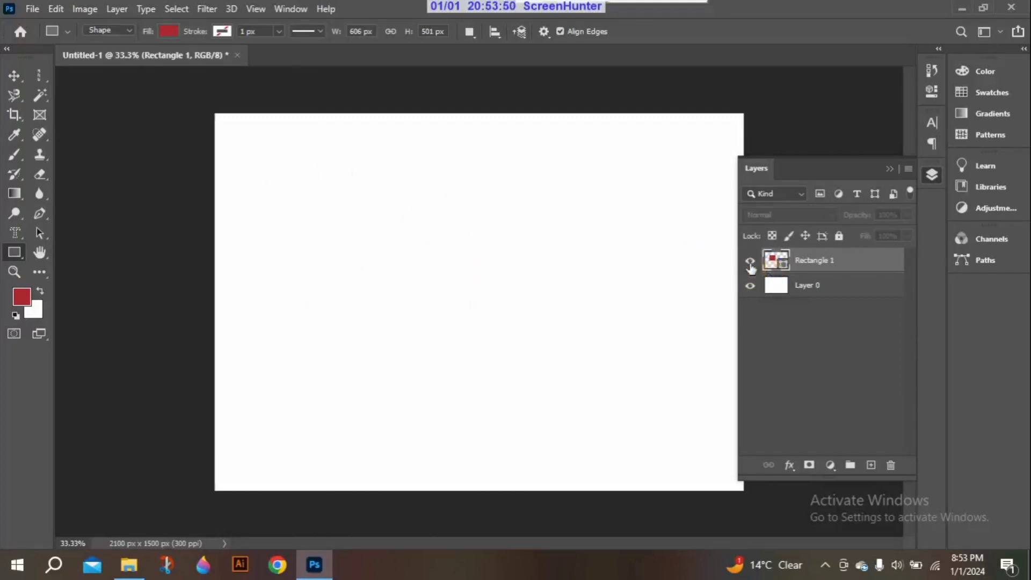
pyautogui.click(750, 262)
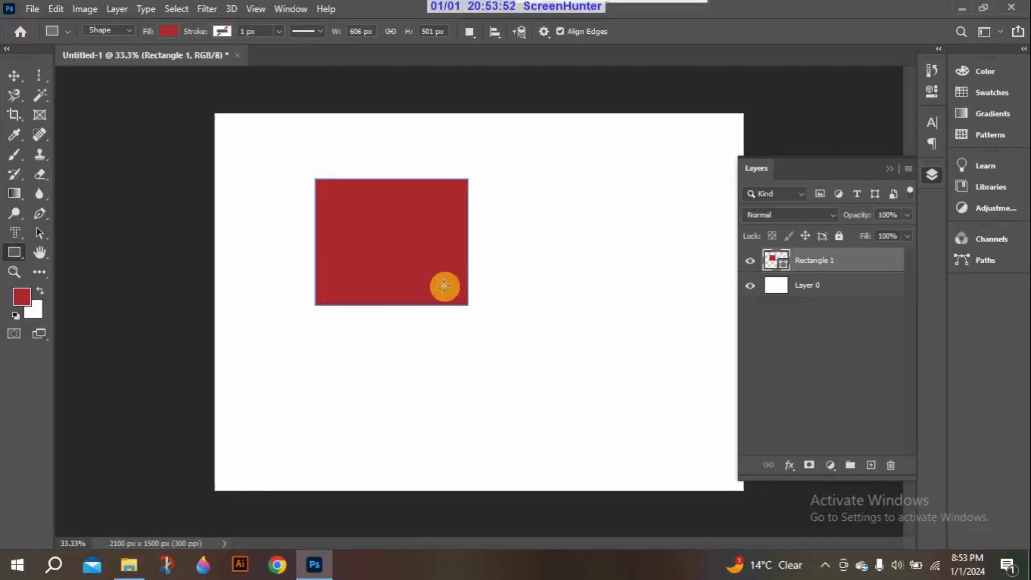
pyautogui.click(752, 289)
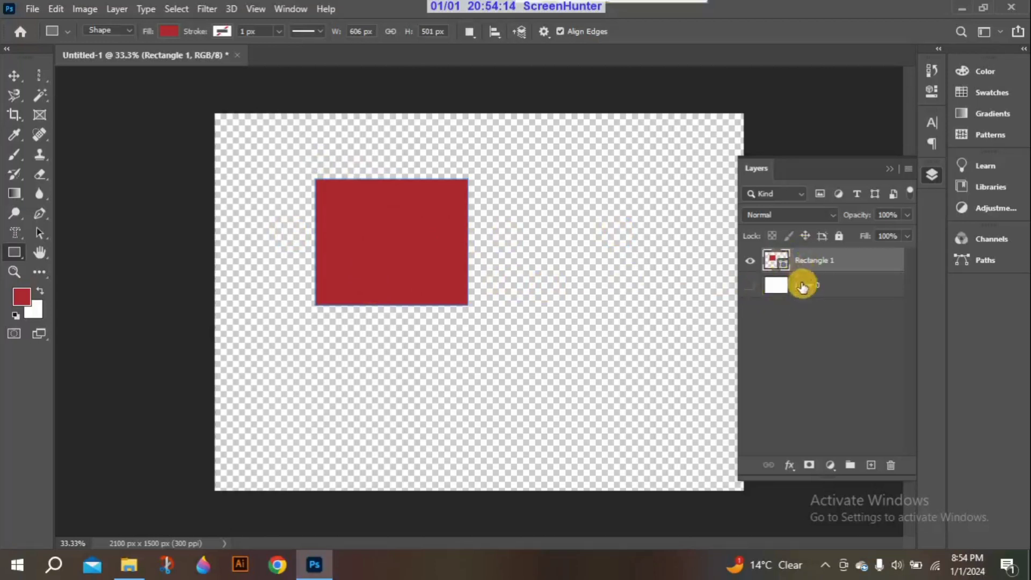
pyautogui.click(754, 263)
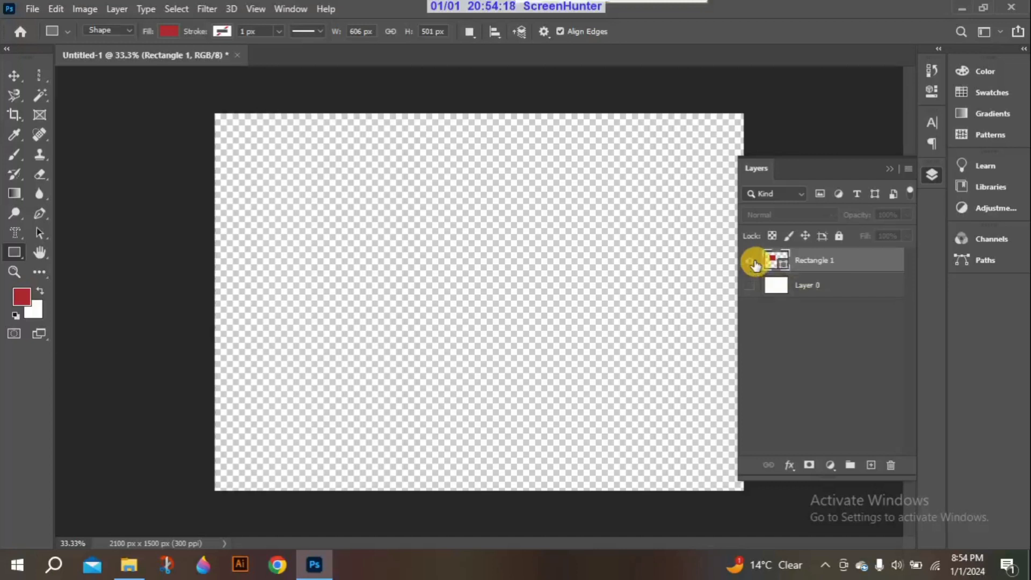
pyautogui.click(753, 263)
pyautogui.click(751, 288)
pyautogui.click(441, 228)
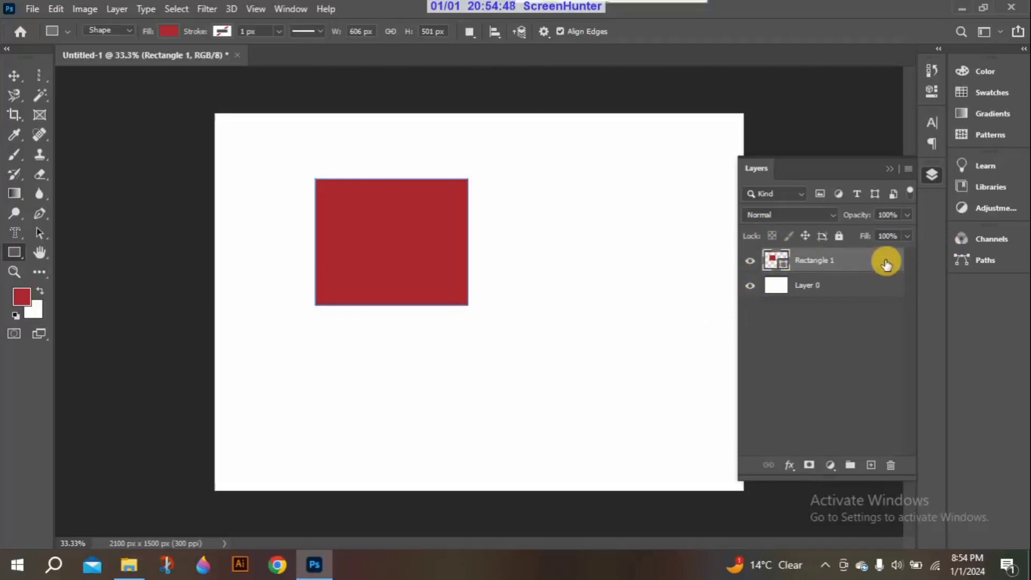
# Fully lock the Rectangle 1 layer and try to select the red rectangle with the Move tool
pyautogui.click(838, 236)
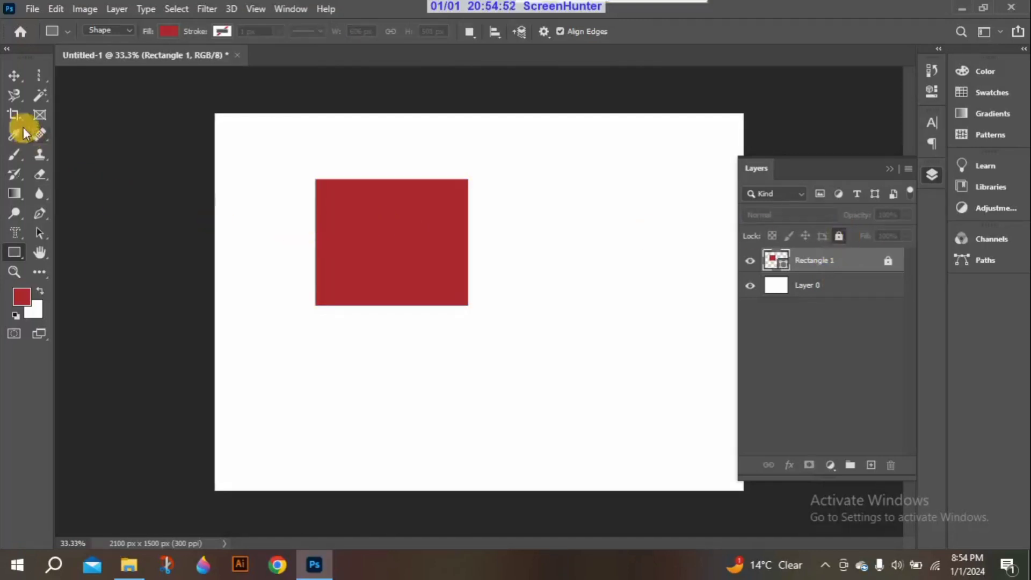
pyautogui.click(9, 75)
pyautogui.click(410, 215)
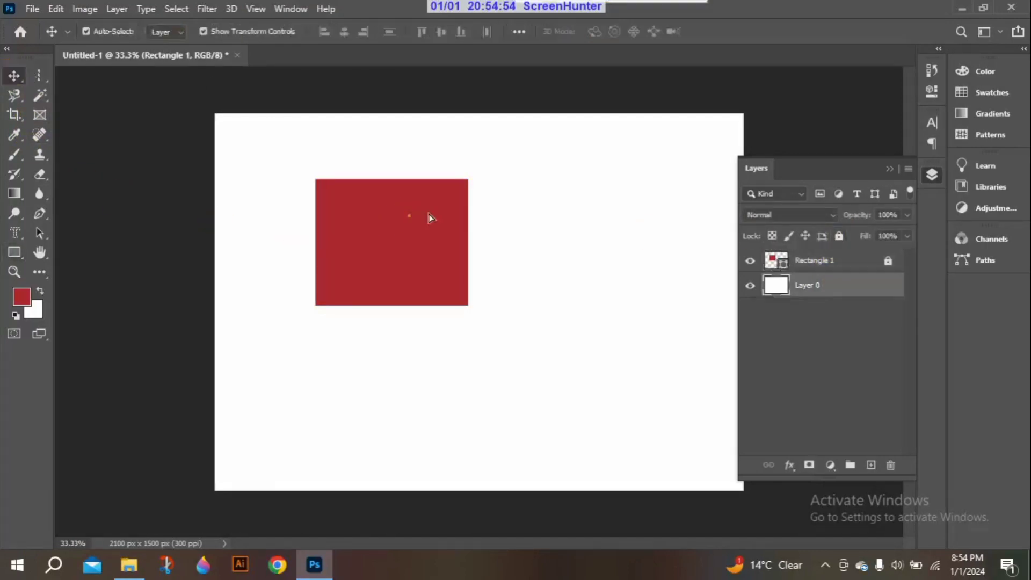
# Move the unlocked Layer 0 around the canvas and return it to fill the whole canvas
pyautogui.moveTo(428, 218); pyautogui.dragTo(504, 256)
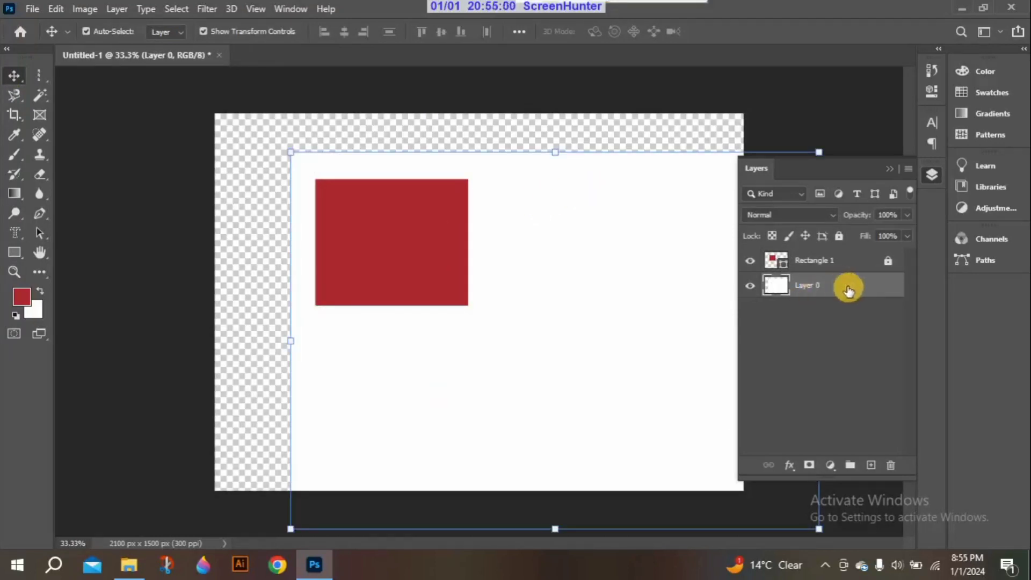
pyautogui.moveTo(546, 222); pyautogui.dragTo(401, 138)
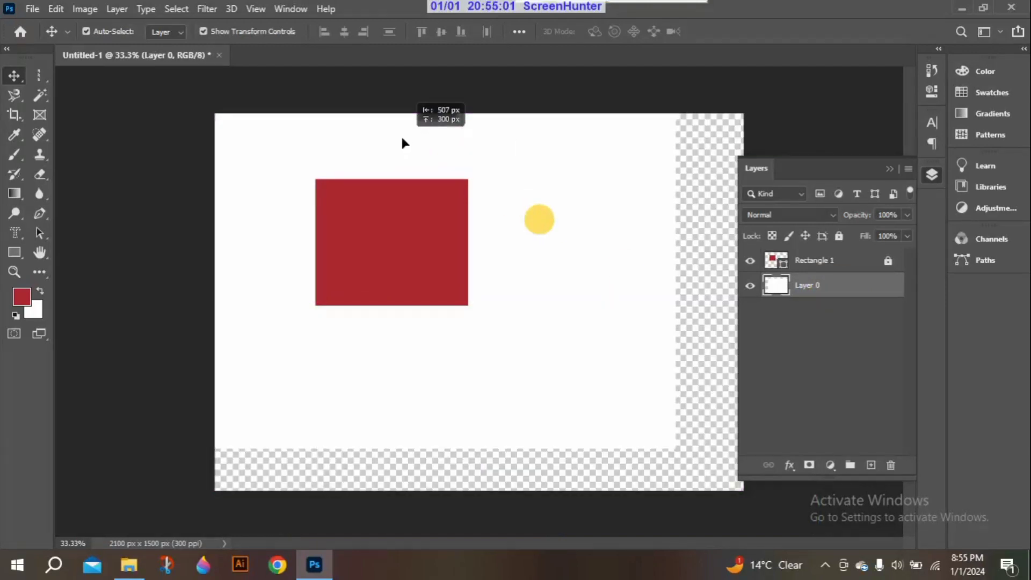
pyautogui.moveTo(403, 142); pyautogui.dragTo(535, 260)
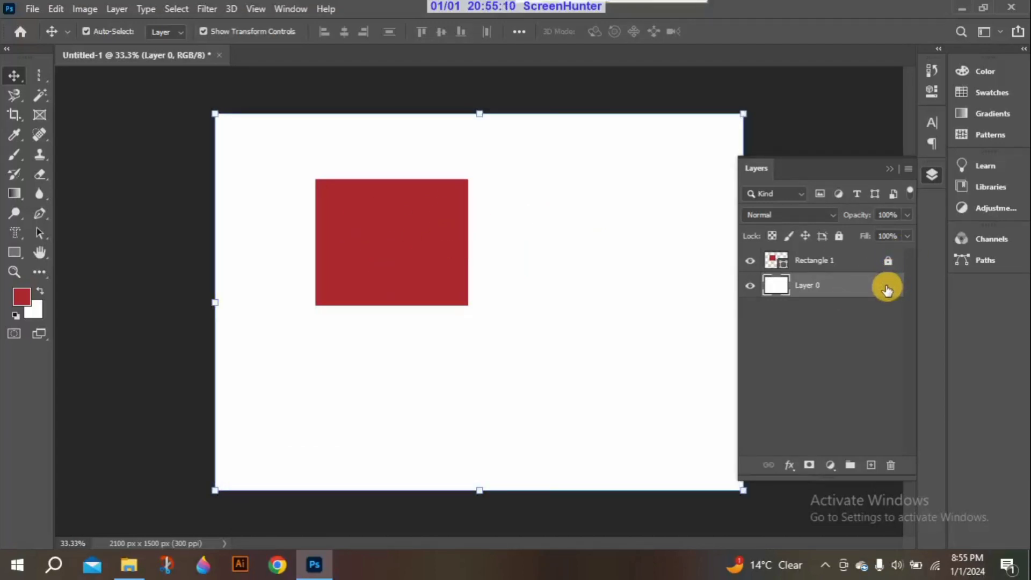
# Fully lock Layer 0 and try to move the locked layers on the canvas
pyautogui.click(838, 236)
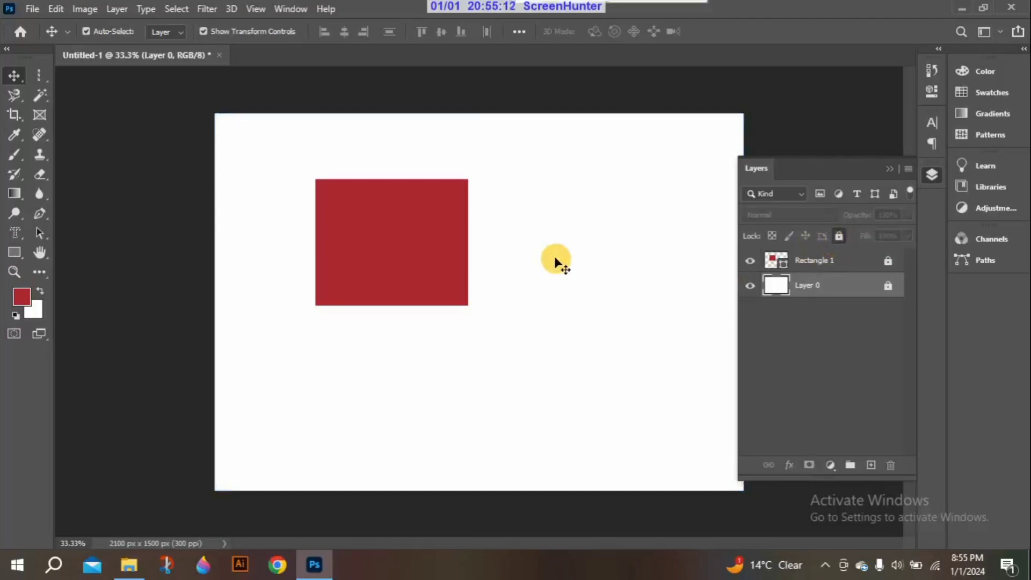
pyautogui.moveTo(543, 238); pyautogui.dragTo(590, 206)
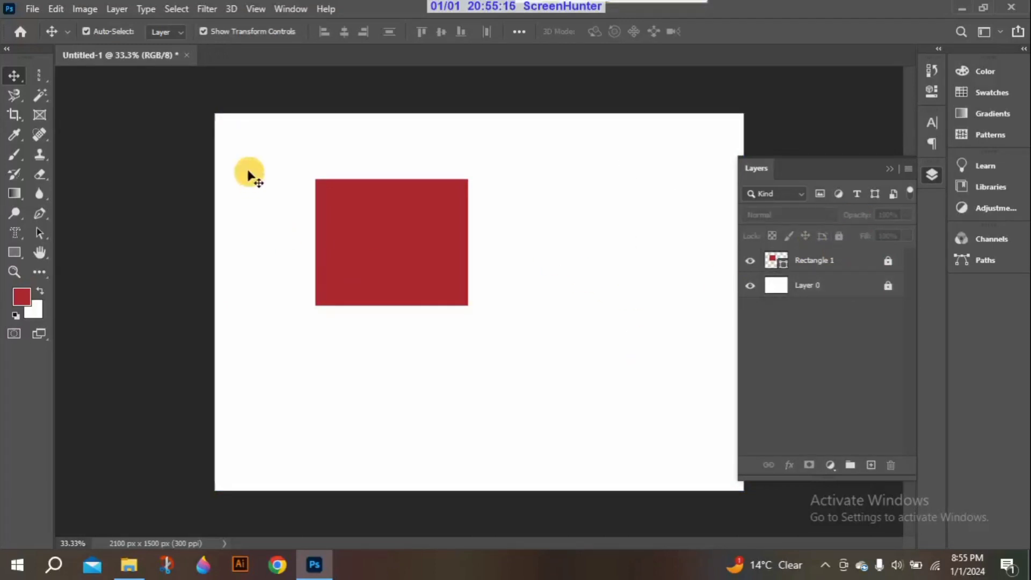
pyautogui.moveTo(307, 238); pyautogui.dragTo(446, 344)
# Draw a second red rectangle about 744 by 366 px overlapping the first one's lower-right part, and unlock Rectangle 1 and Layer 0
pyautogui.click(15, 253)
pyautogui.moveTo(453, 235); pyautogui.dragTo(641, 325)
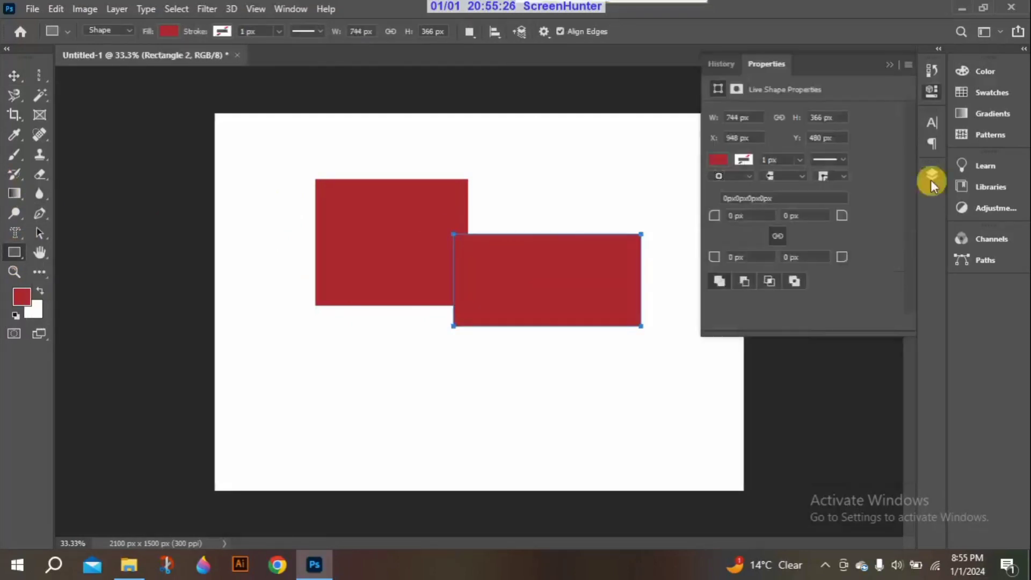
pyautogui.click(931, 176)
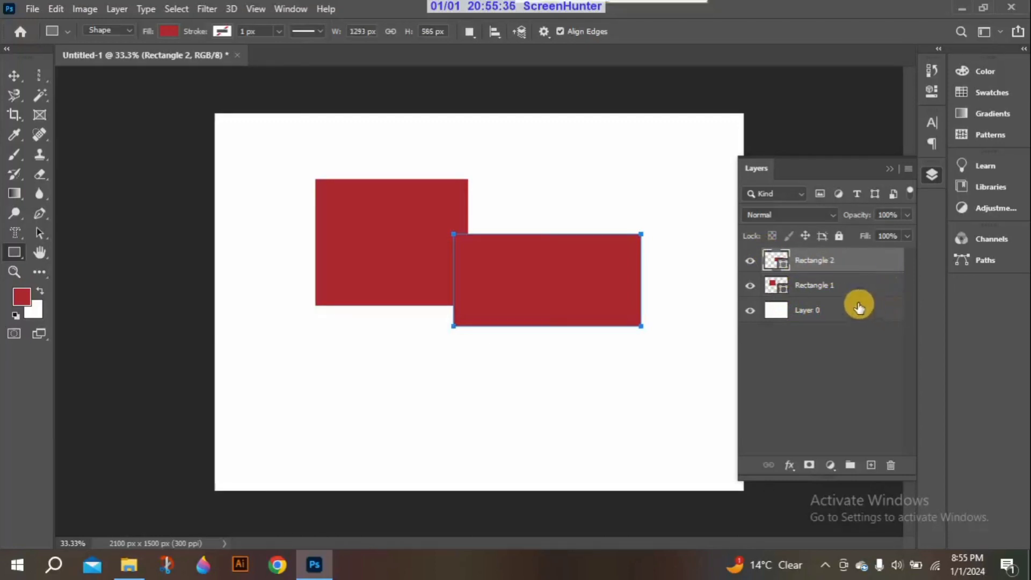
# Move Rectangle 1 up and to the left so it stands clear of the second rectangle
pyautogui.click(19, 82)
pyautogui.click(350, 209)
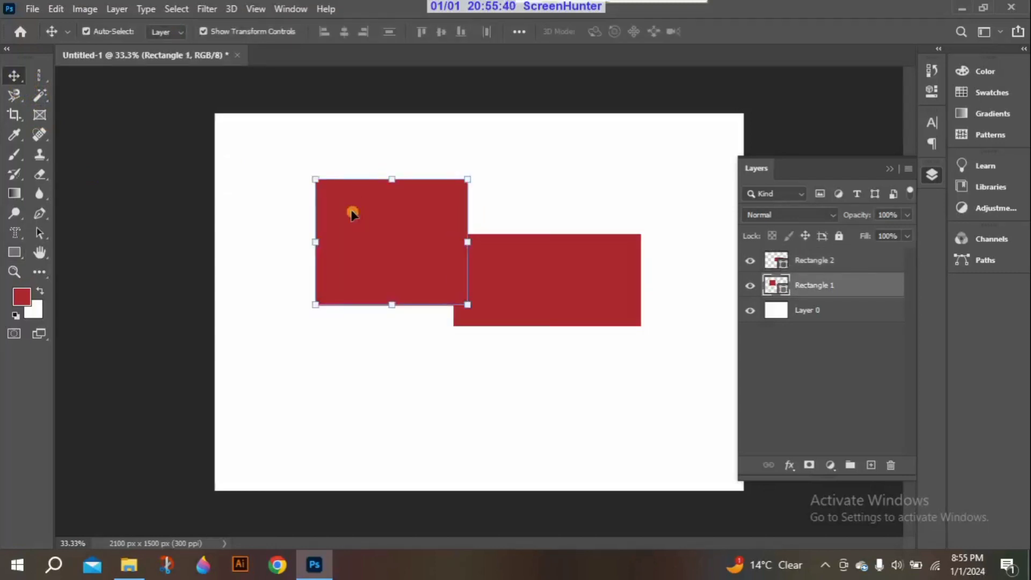
pyautogui.moveTo(380, 204); pyautogui.dragTo(421, 199)
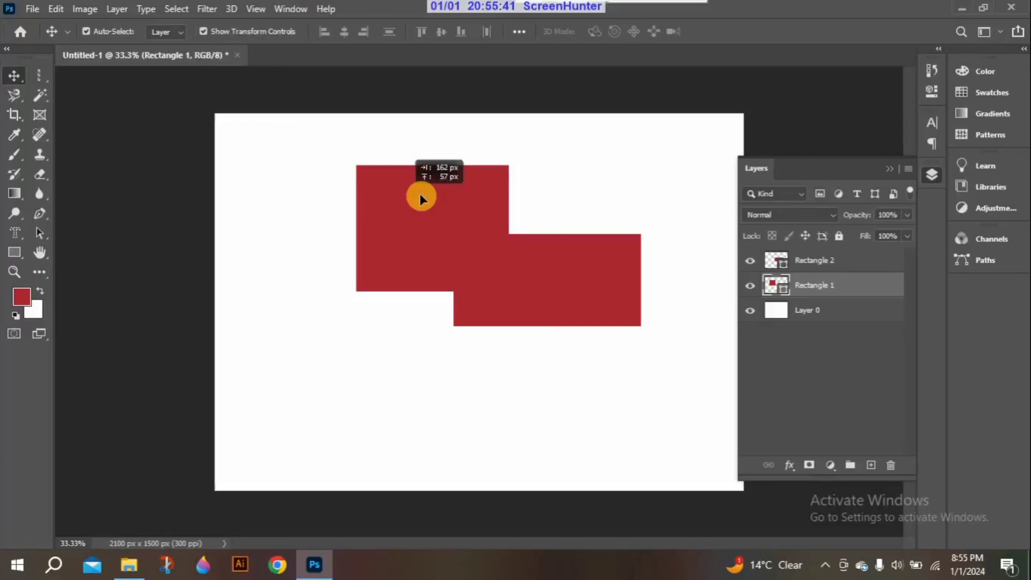
pyautogui.moveTo(420, 199); pyautogui.dragTo(364, 234)
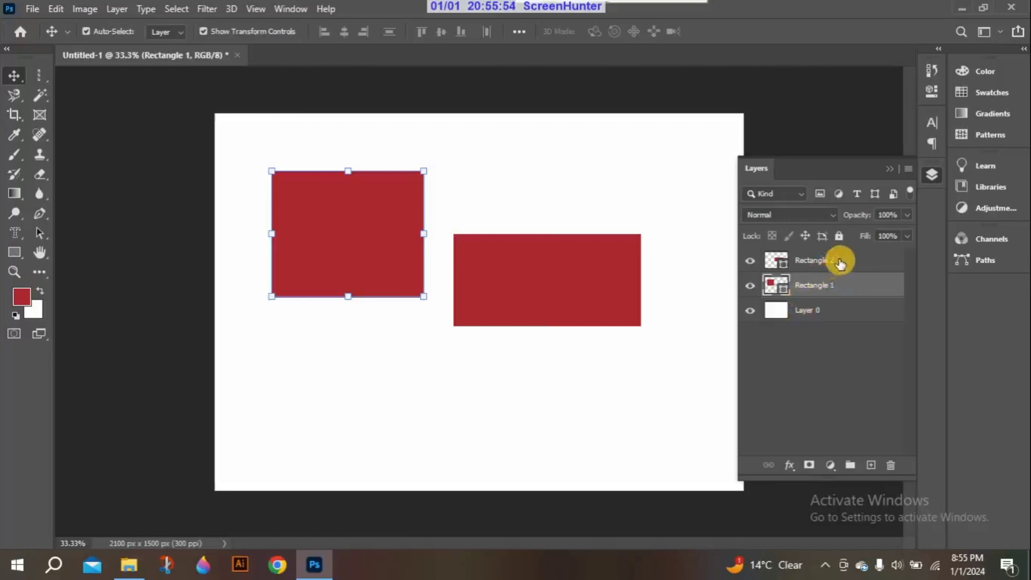
pyautogui.moveTo(366, 220)
pyautogui.mouseDown()
pyautogui.moveTo(385, 227)
pyautogui.moveTo(381, 214)
pyautogui.mouseUp()
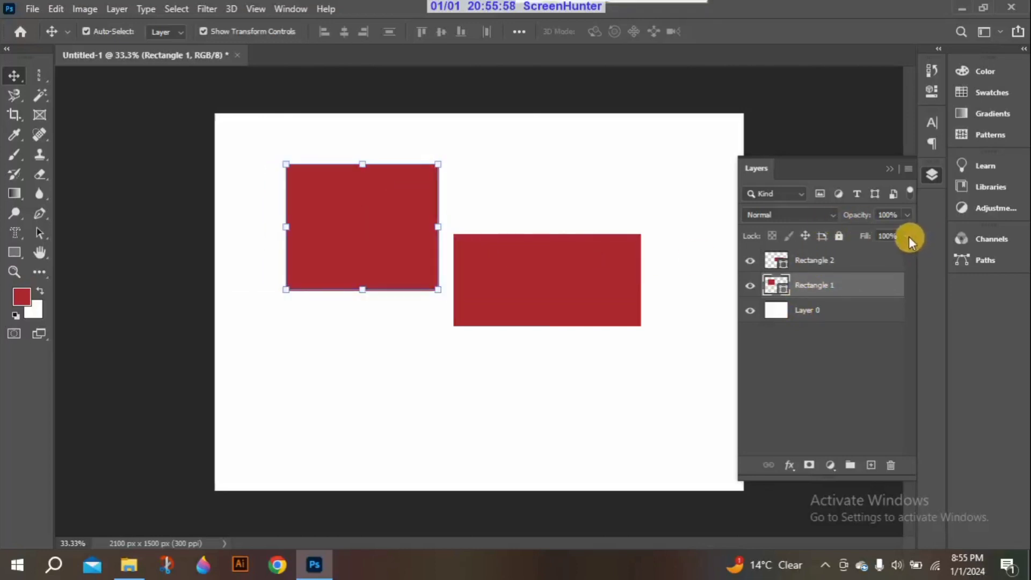
# Lower Rectangle 1's fill to 0%, raise it to 22%, and return it to 100%
pyautogui.click(907, 236)
pyautogui.click(906, 237)
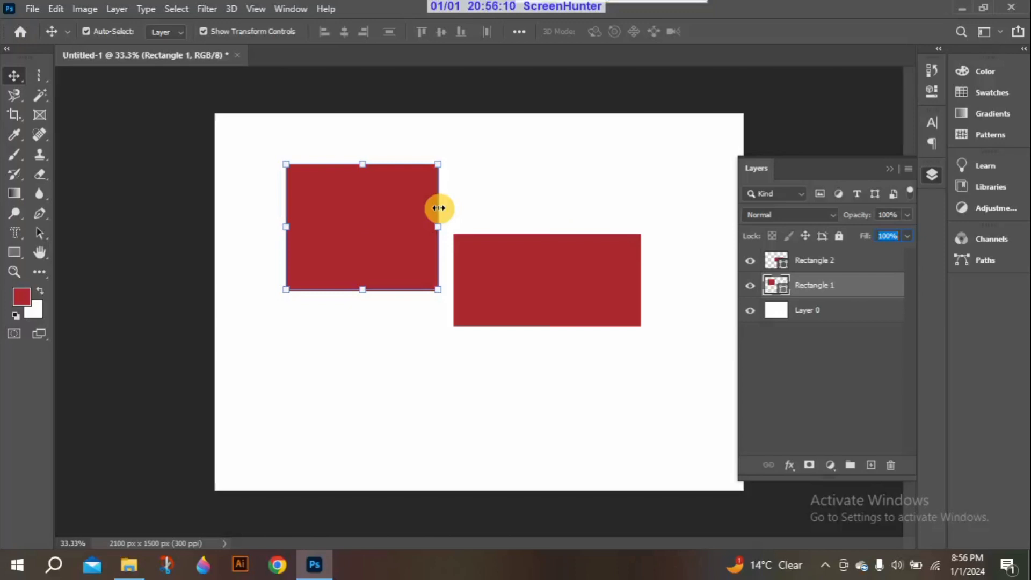
pyautogui.click(908, 236)
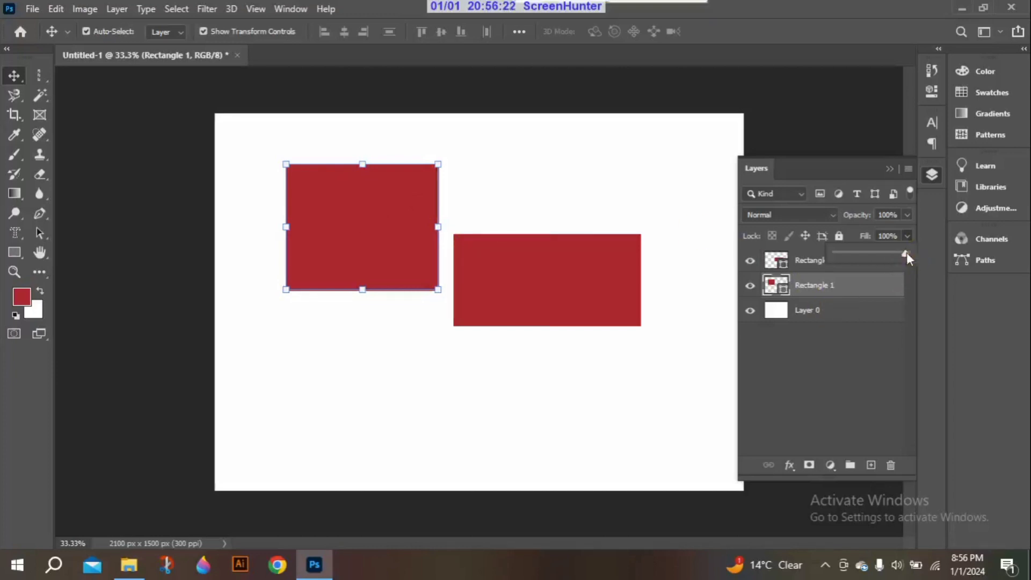
pyautogui.moveTo(904, 252); pyautogui.dragTo(838, 252)
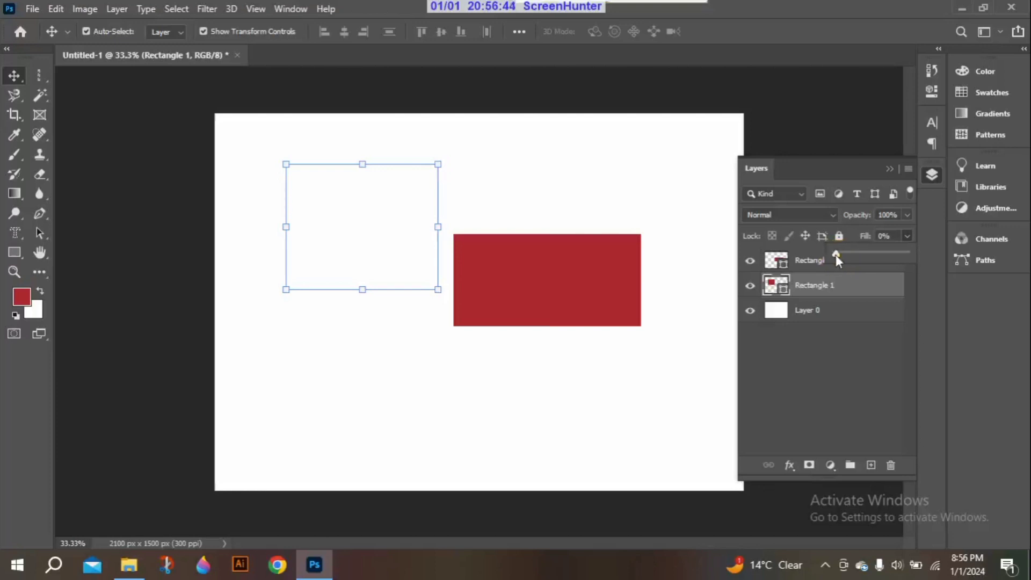
pyautogui.moveTo(839, 255); pyautogui.dragTo(858, 261)
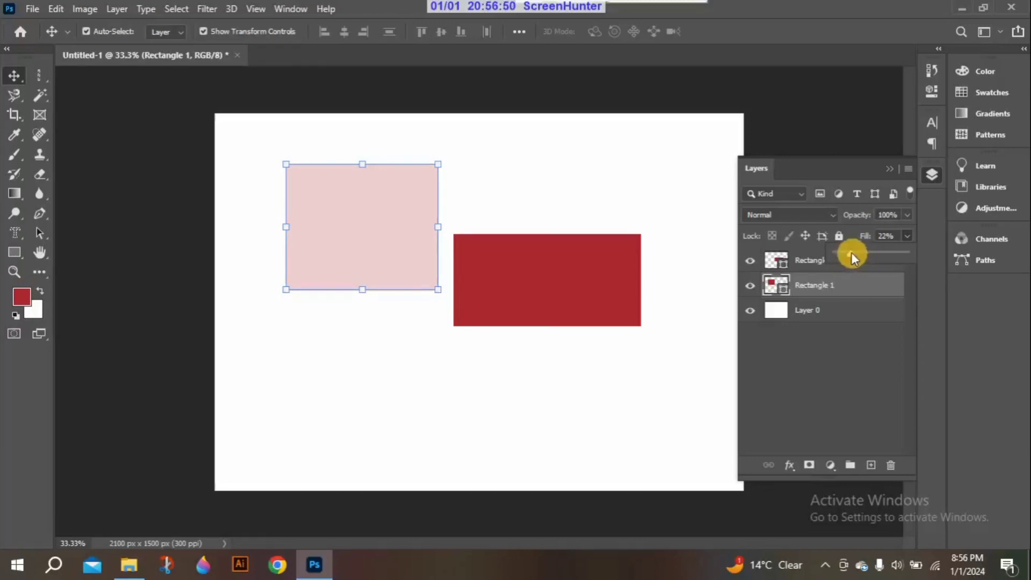
pyautogui.moveTo(851, 253); pyautogui.dragTo(898, 253)
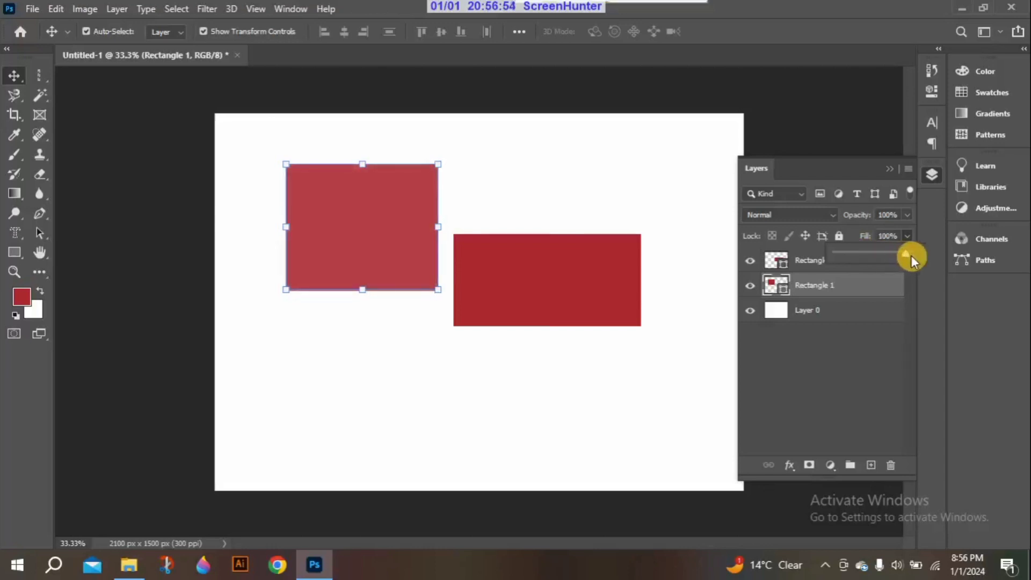
pyautogui.click(907, 232)
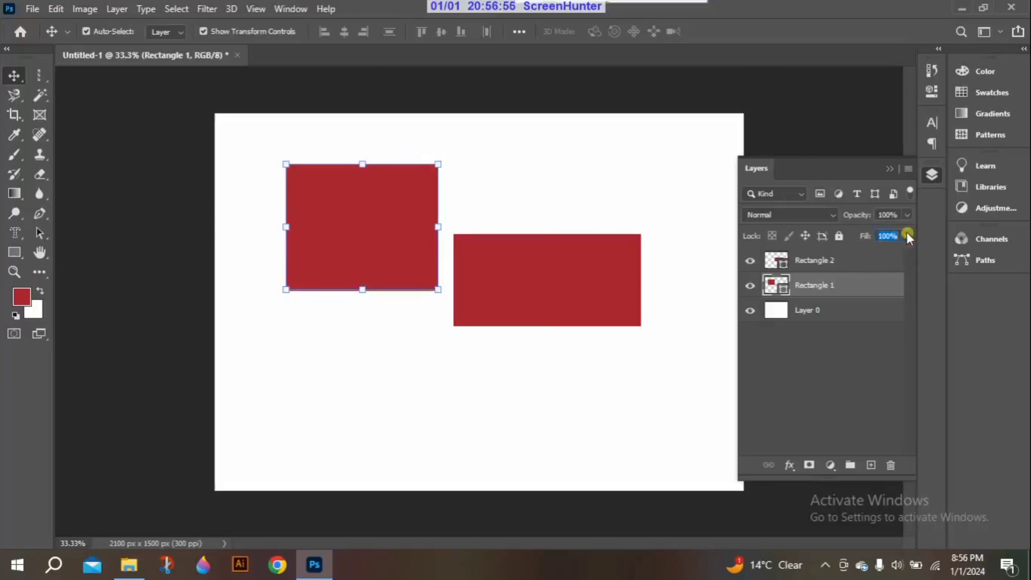
pyautogui.click(907, 233)
pyautogui.click(906, 234)
pyautogui.click(905, 236)
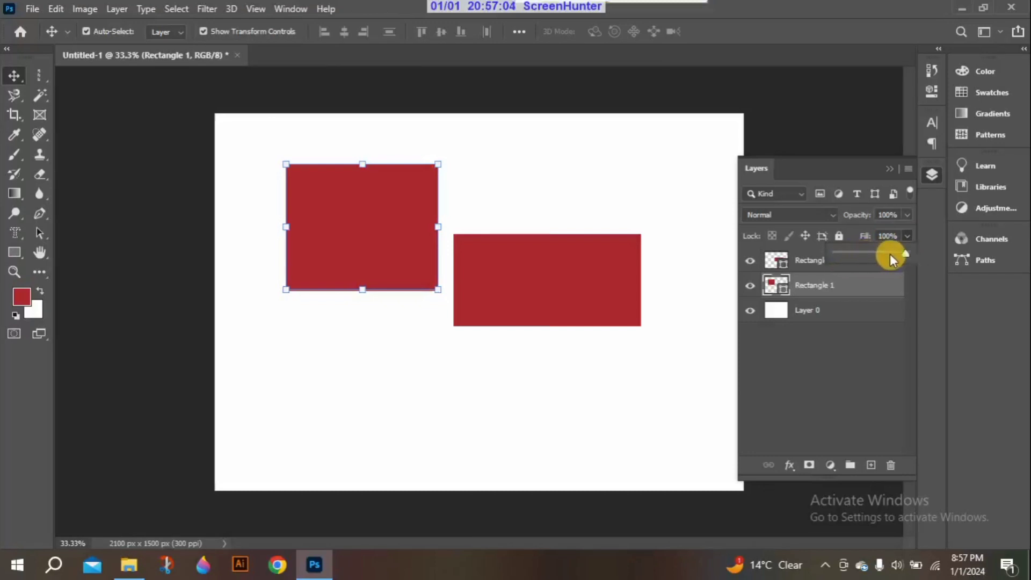
pyautogui.click(905, 236)
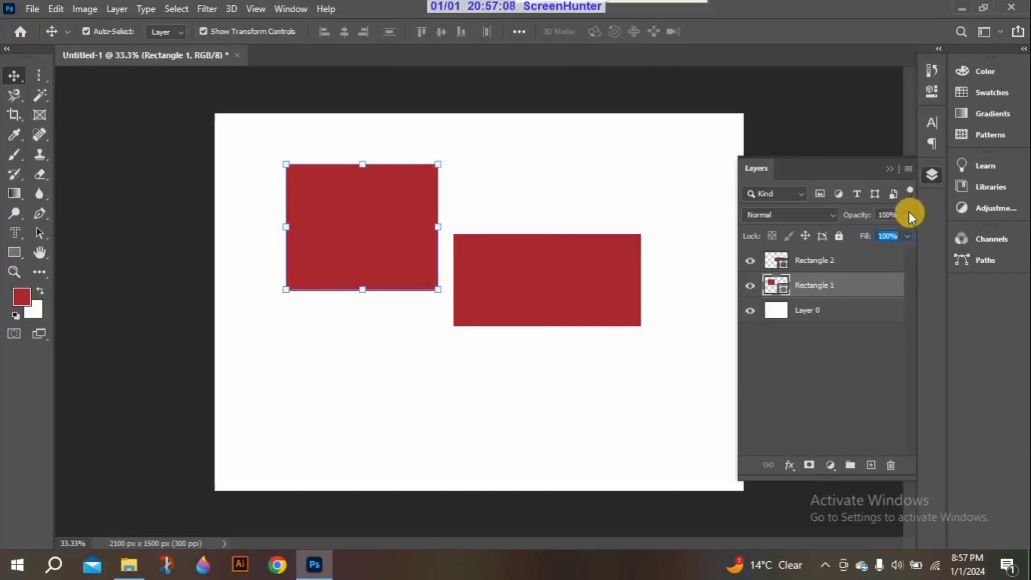
# Vary Rectangle 1's overall layer opacity, lowering it to 15% and other partial values, and return it to 100%
pyautogui.click(907, 214)
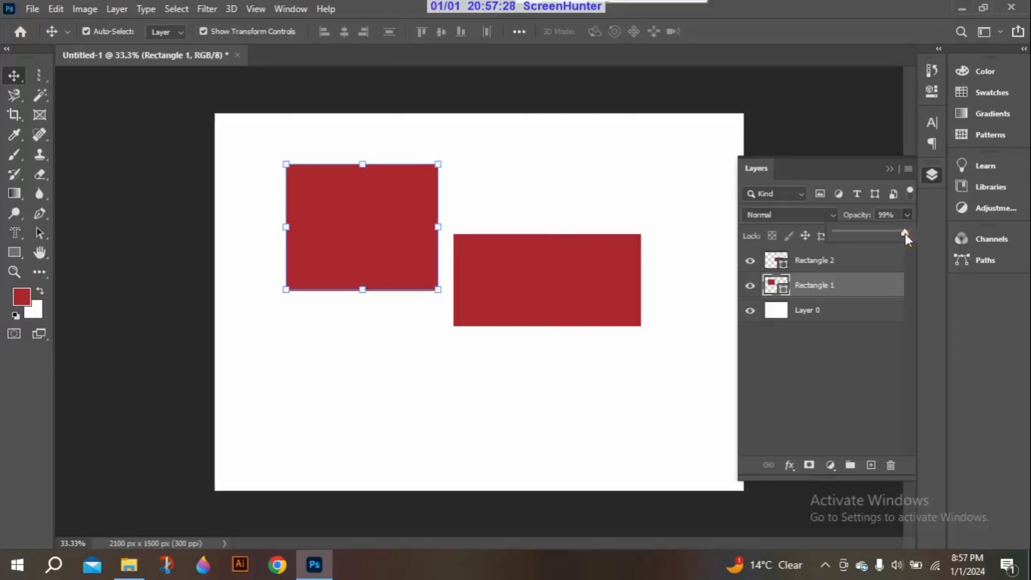
pyautogui.moveTo(896, 233); pyautogui.dragTo(846, 234)
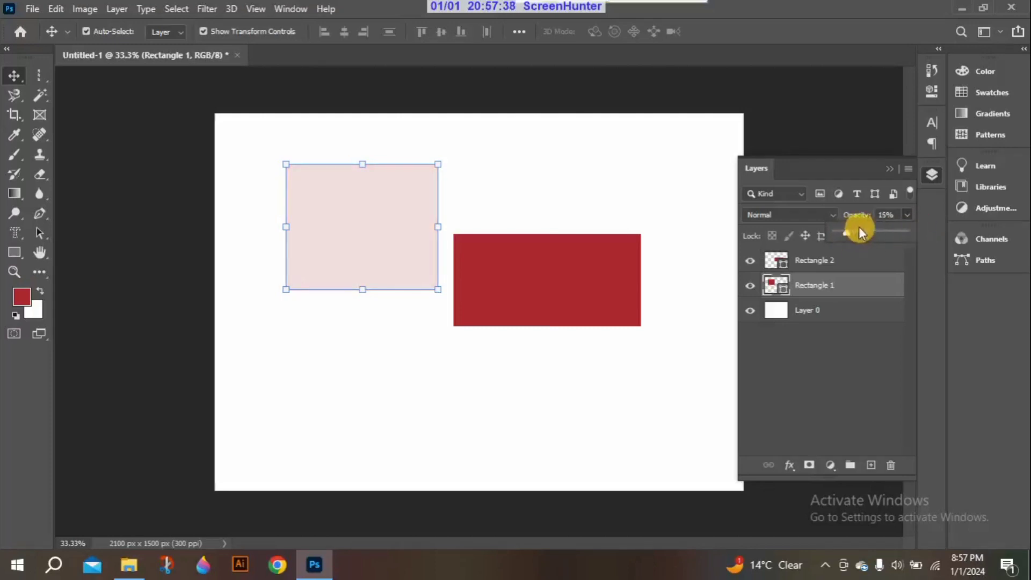
pyautogui.moveTo(855, 228); pyautogui.dragTo(913, 232)
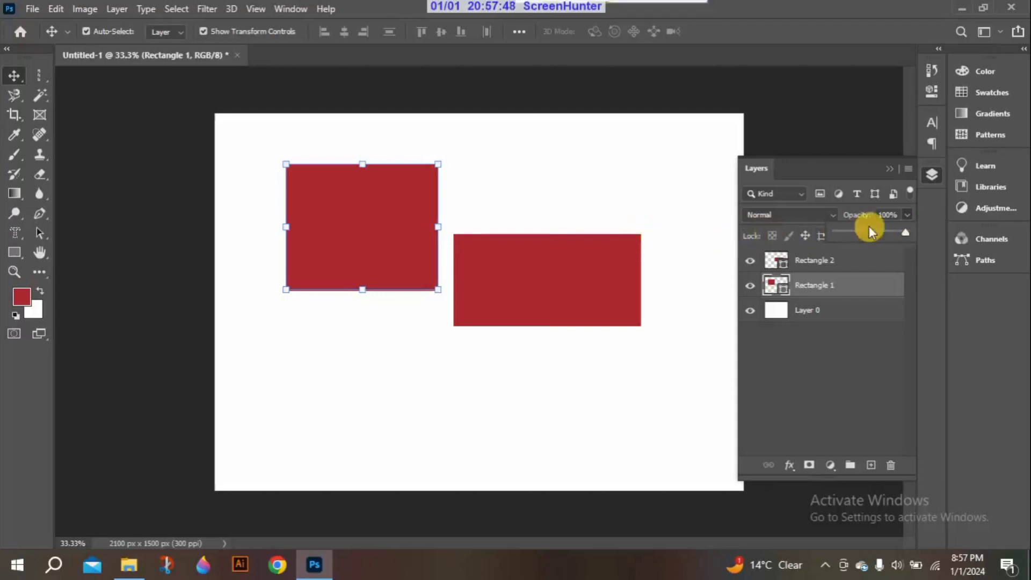
pyautogui.click(888, 231)
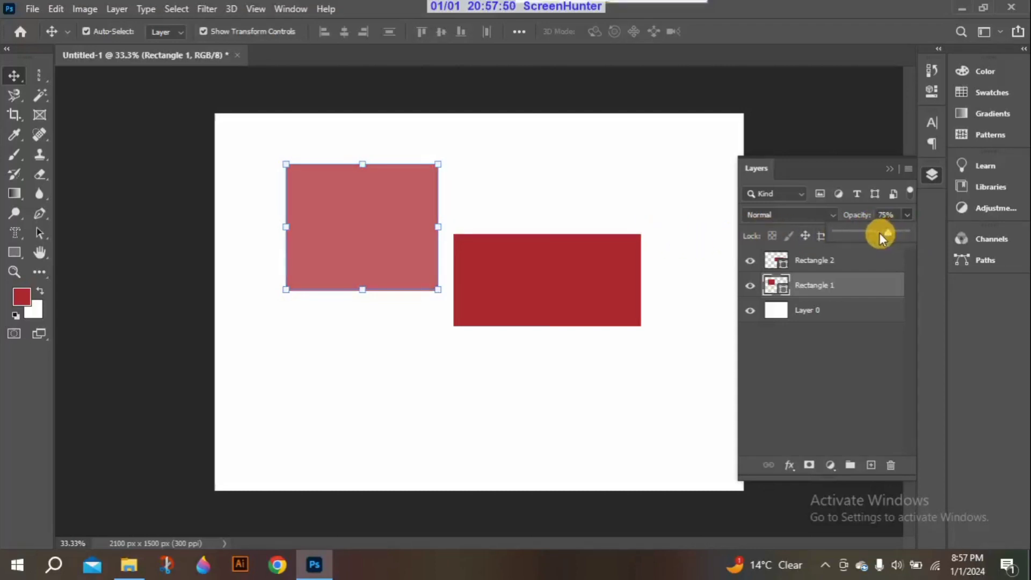
pyautogui.click(868, 232)
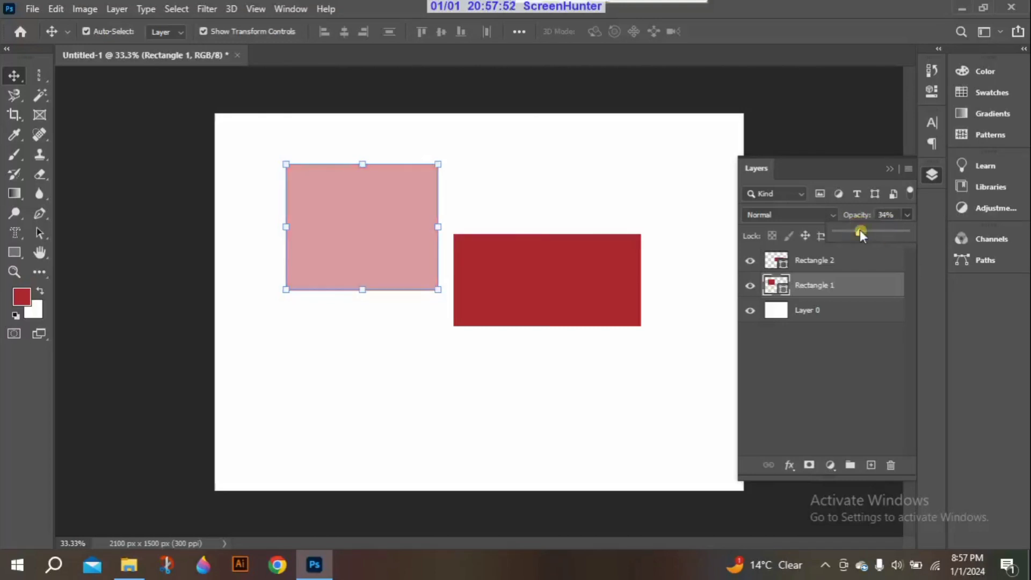
pyautogui.click(849, 232)
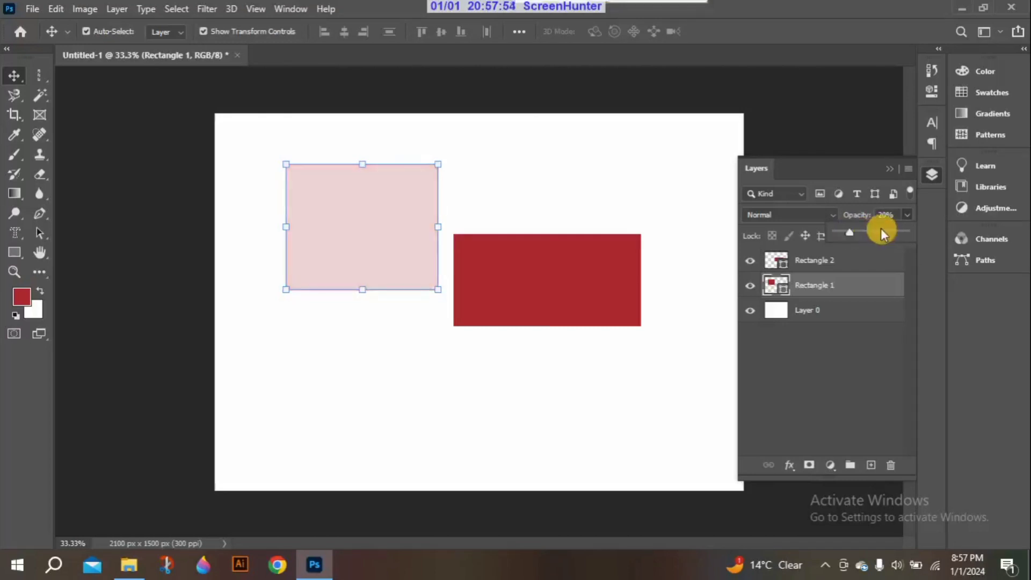
pyautogui.click(874, 232)
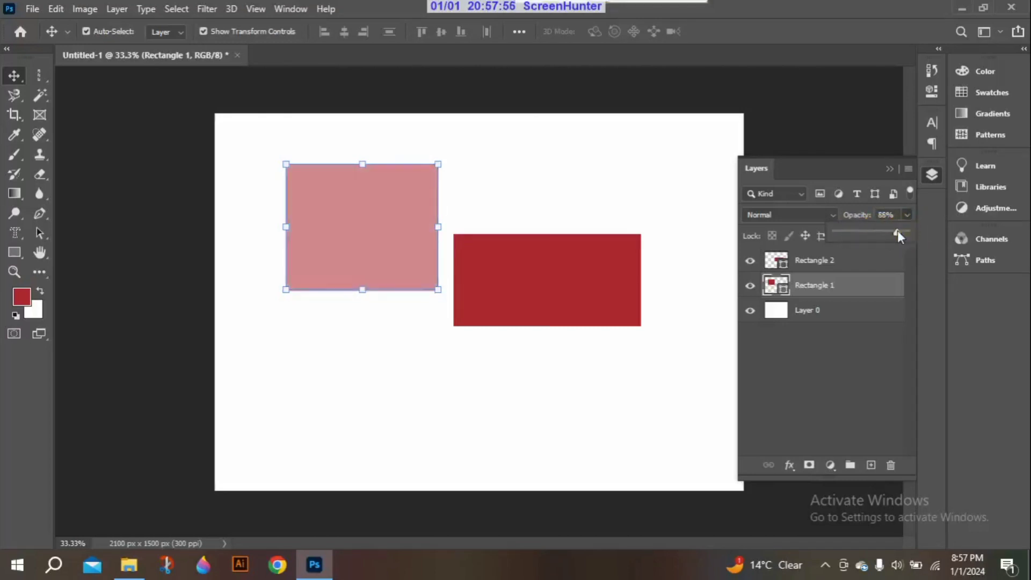
pyautogui.moveTo(897, 230); pyautogui.dragTo(904, 231)
pyautogui.click(853, 211)
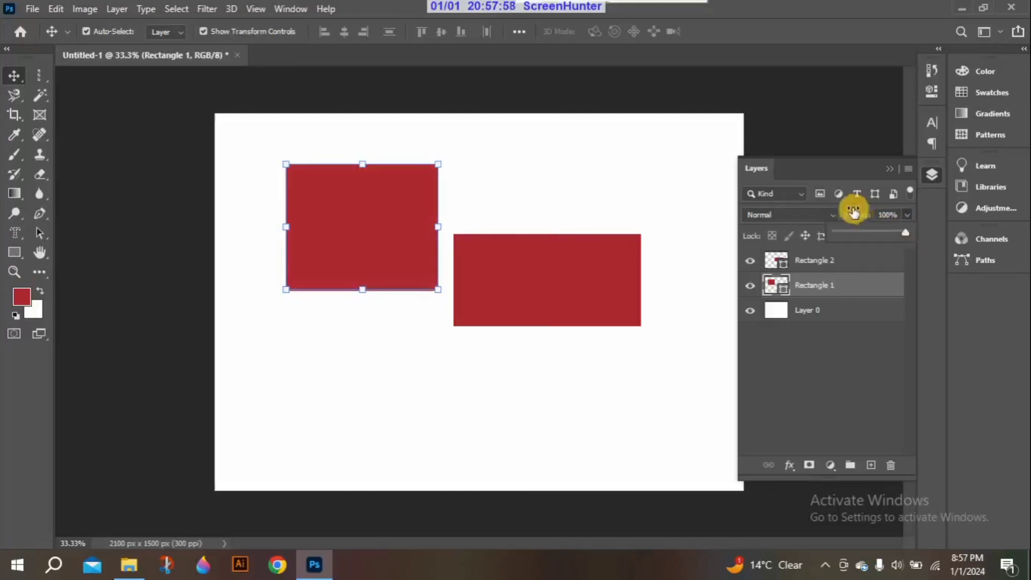
pyautogui.click(903, 214)
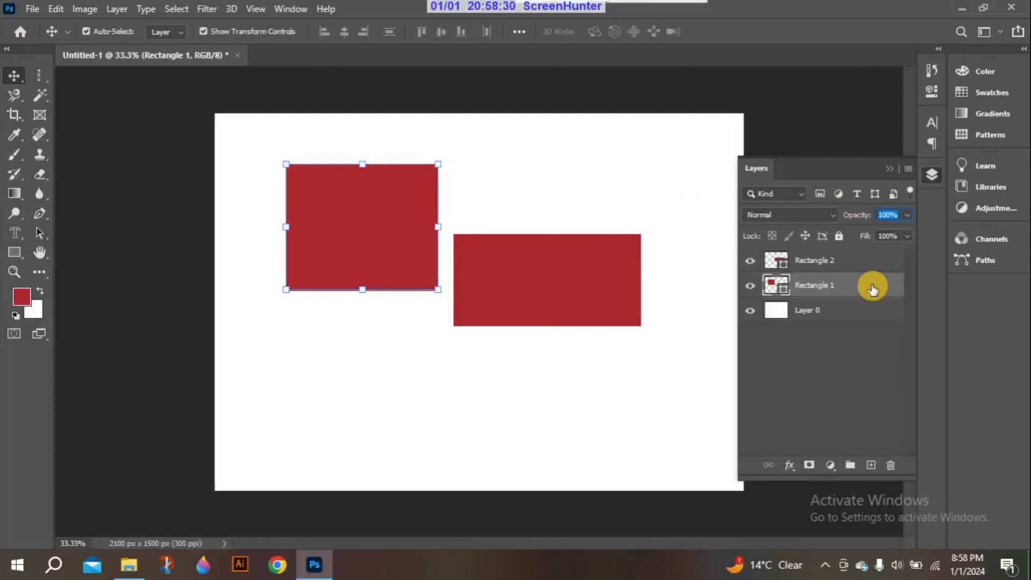
# Delete the Rectangle 1 layer and undo the deletion, twice
pyautogui.moveTo(872, 287); pyautogui.dragTo(892, 471)
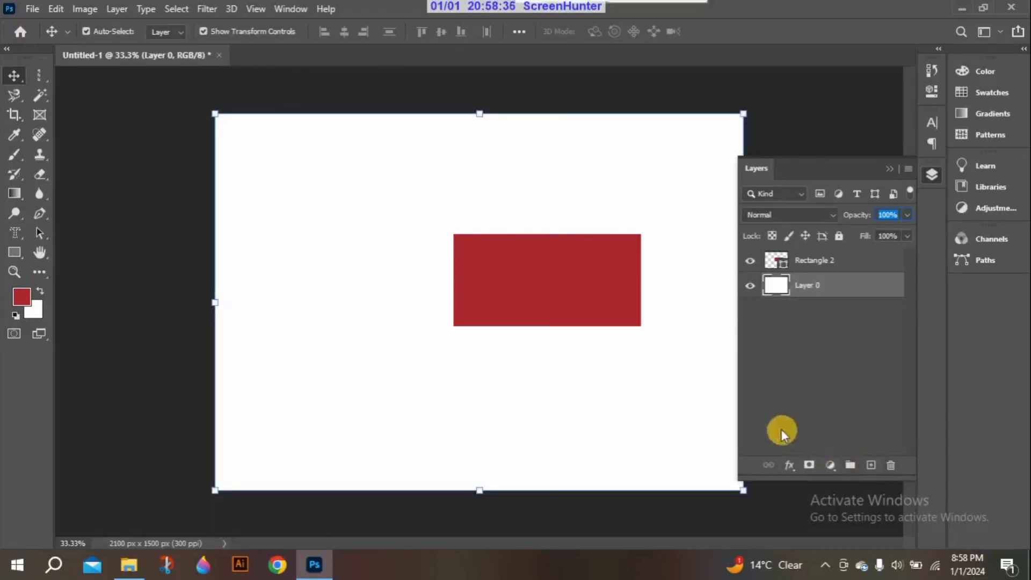
pyautogui.hotkey('ctrl', 'z')
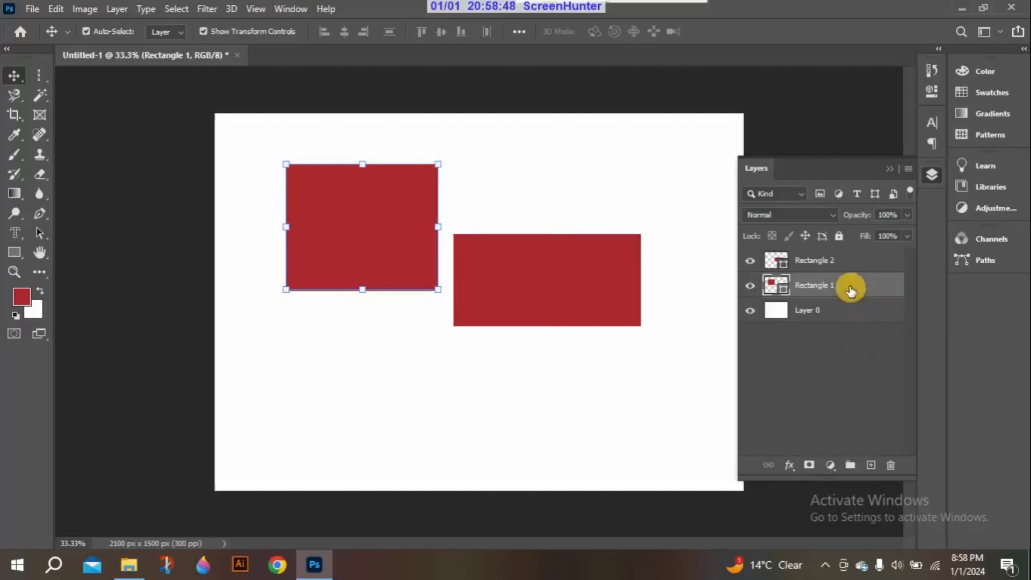
pyautogui.press('Delete')
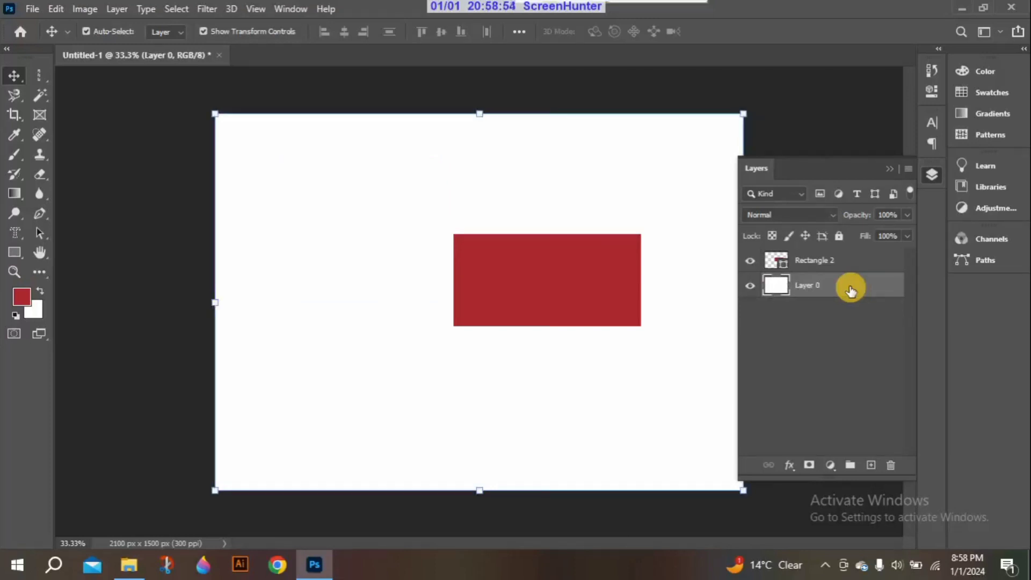
pyautogui.hotkey('ctrl', 'z')
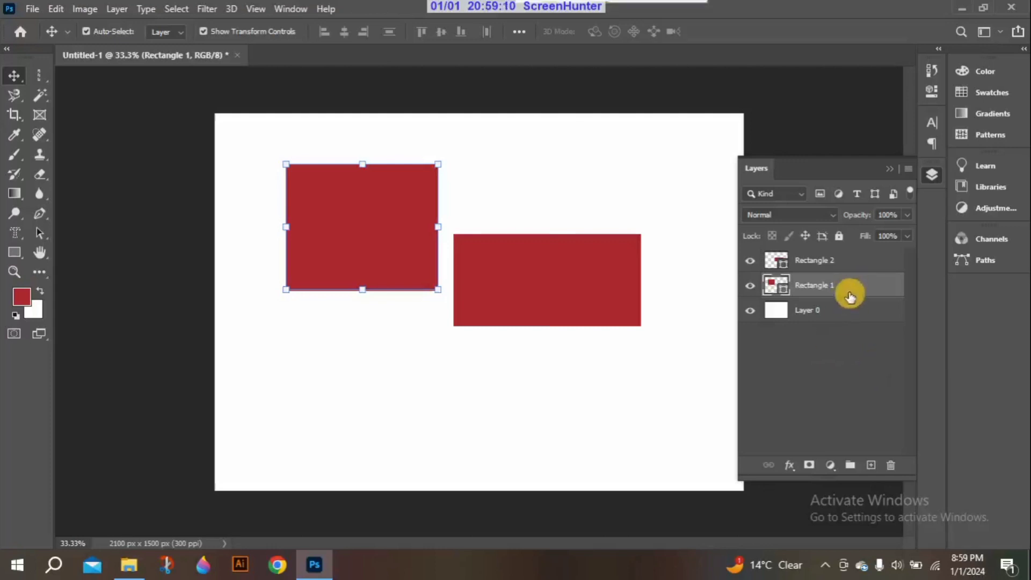
# Create an empty layer above Rectangle 1 and delete it after a trial move of Layer 0 on the canvas
pyautogui.click(871, 465)
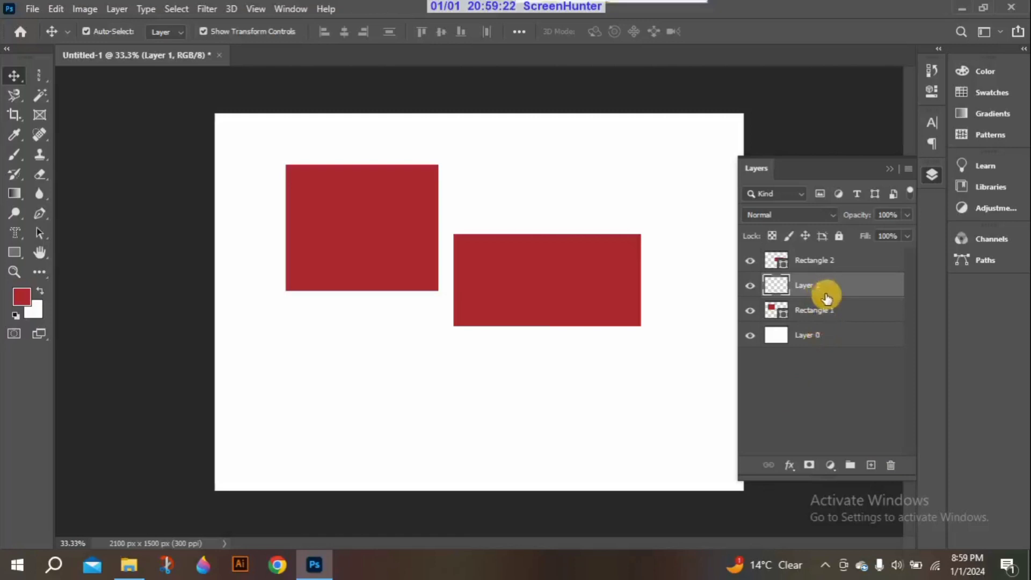
pyautogui.click(750, 286)
pyautogui.moveTo(533, 173)
pyautogui.mouseDown()
pyautogui.moveTo(580, 177)
pyautogui.moveTo(537, 177)
pyautogui.mouseUp()
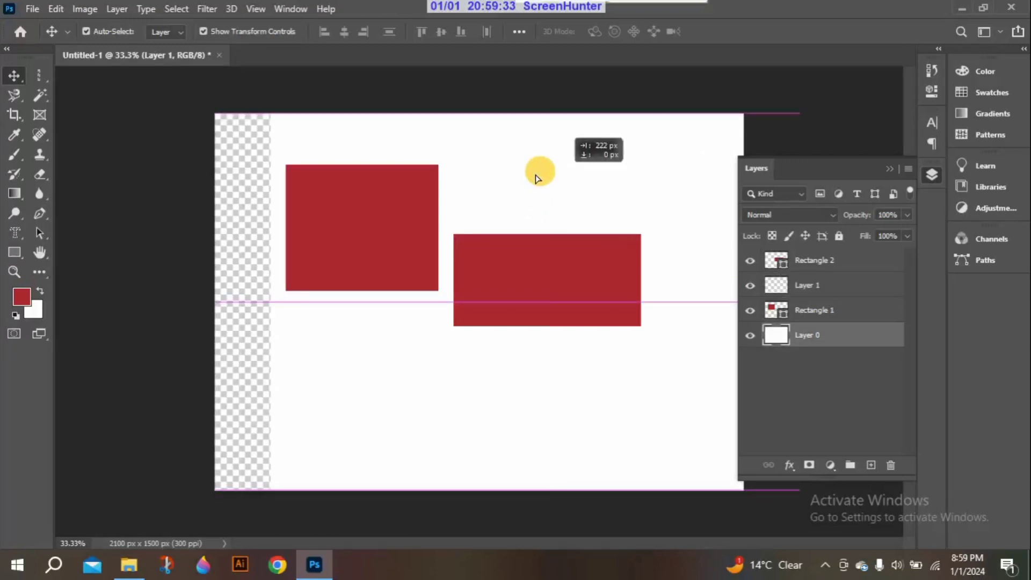
pyautogui.moveTo(535, 175); pyautogui.dragTo(523, 174)
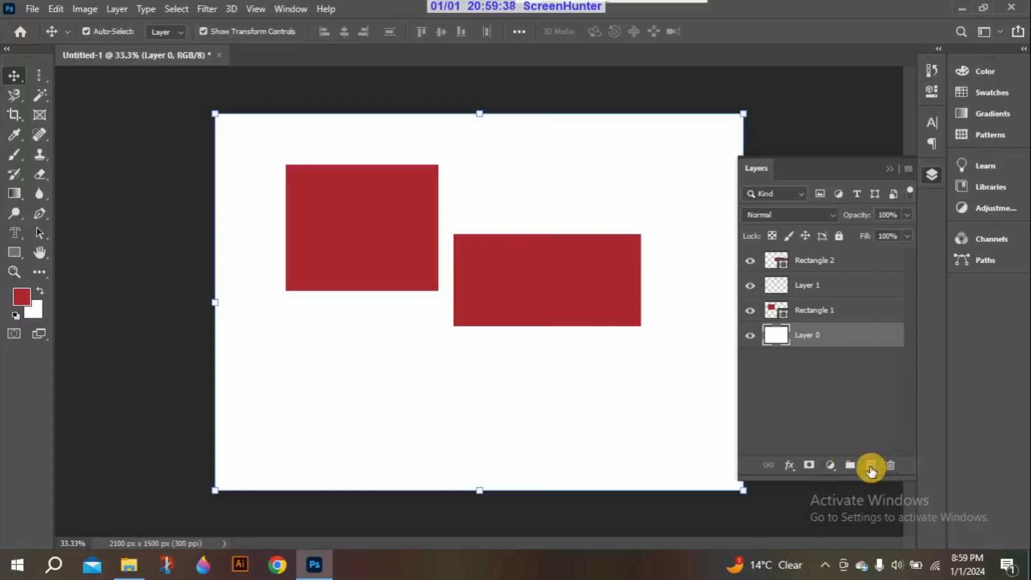
pyautogui.click(846, 291)
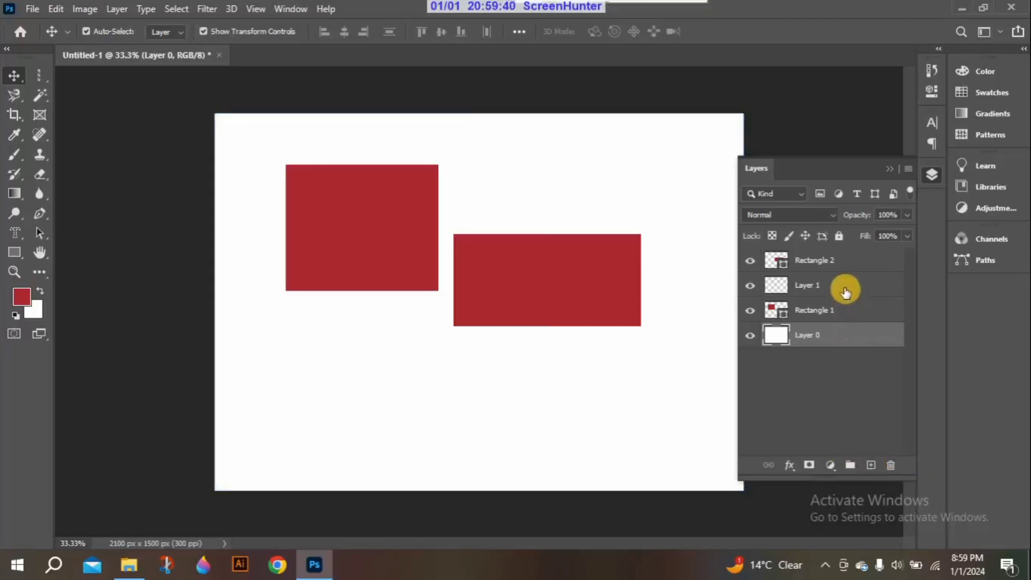
pyautogui.press('Delete')
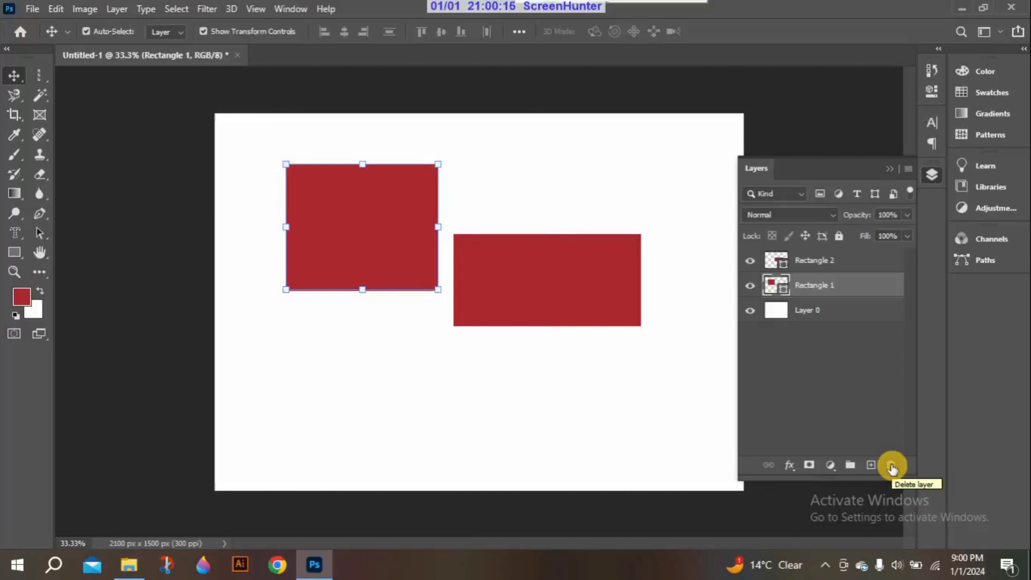
# Create an empty layer group above Rectangle 1 and ungroup it
pyautogui.click(849, 465)
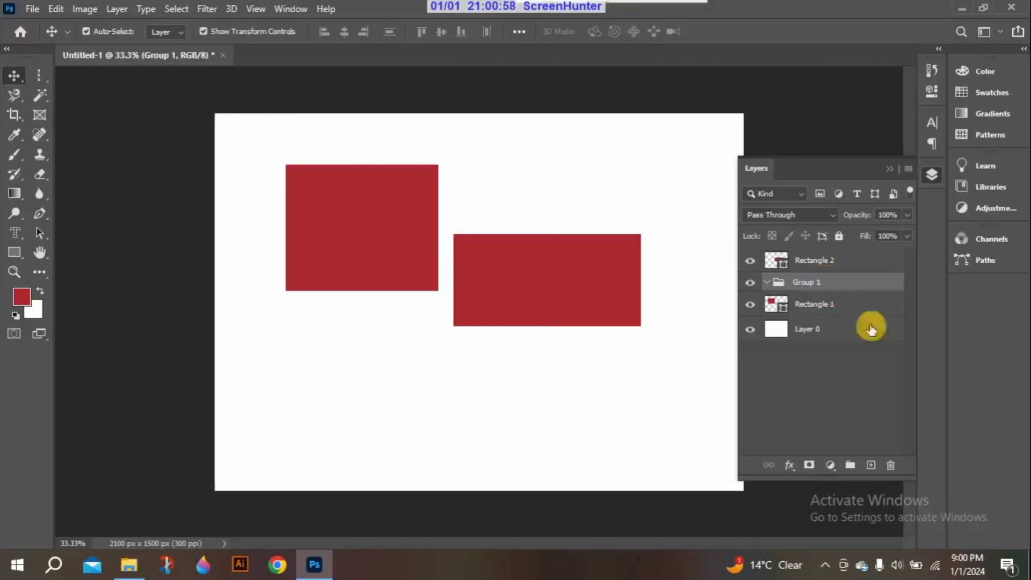
pyautogui.hotkey('ctrl', 'shift', 'g')
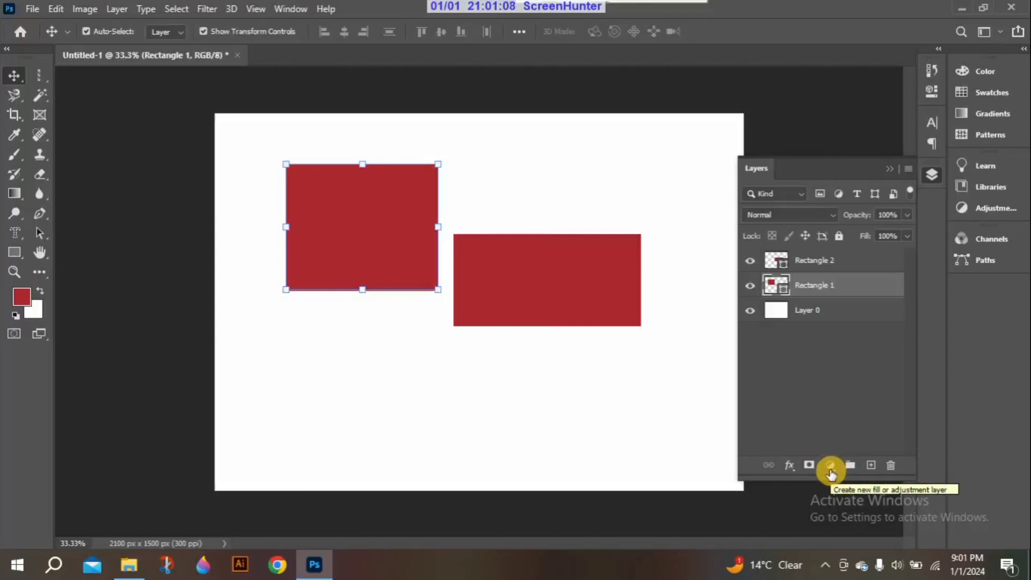
# Add a Solid Color fill layer in red #ae2831 above Rectangle 1
pyautogui.click(831, 467)
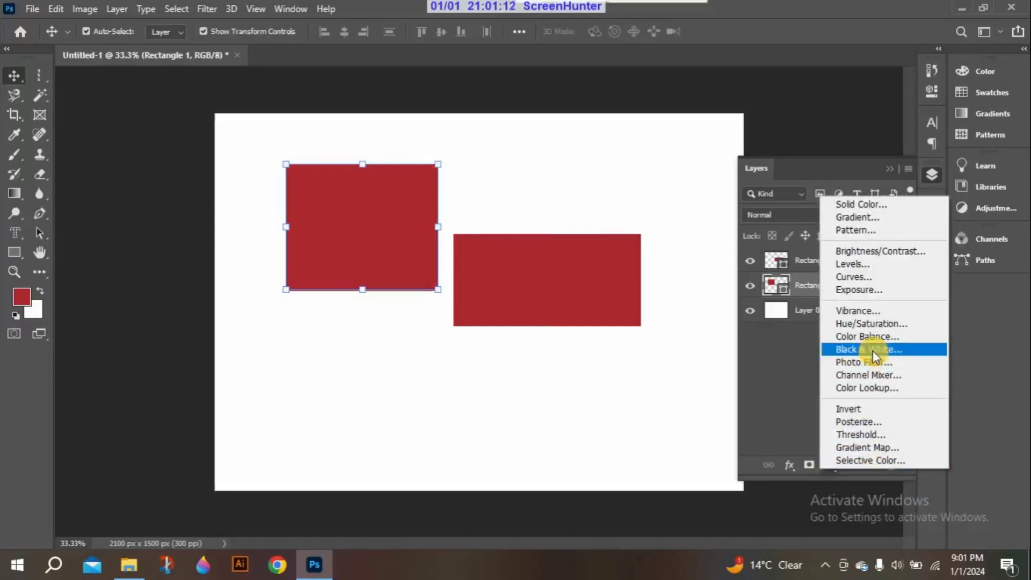
pyautogui.click(872, 208)
pyautogui.moveTo(602, 233); pyautogui.dragTo(428, 174)
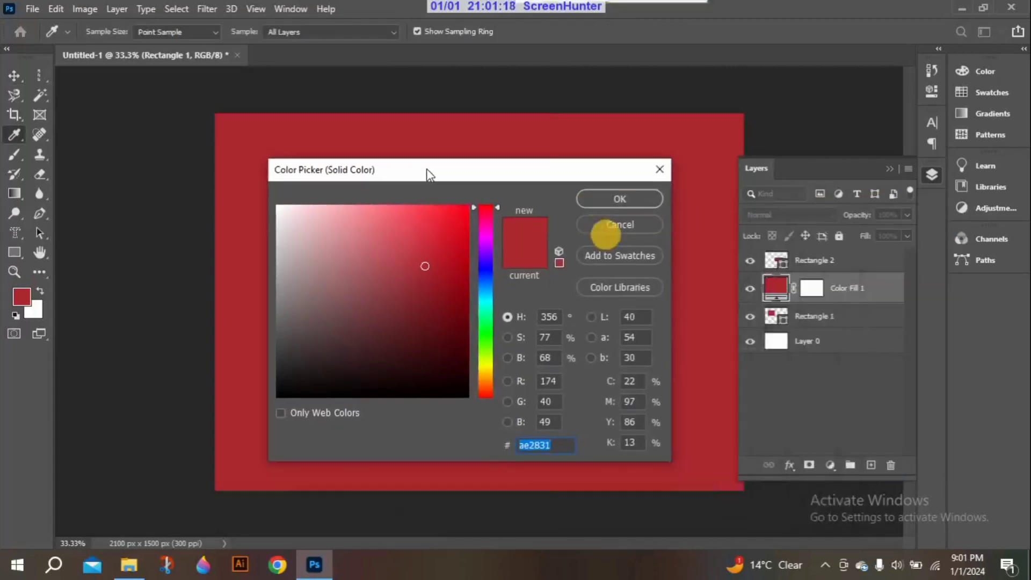
pyautogui.click(427, 171)
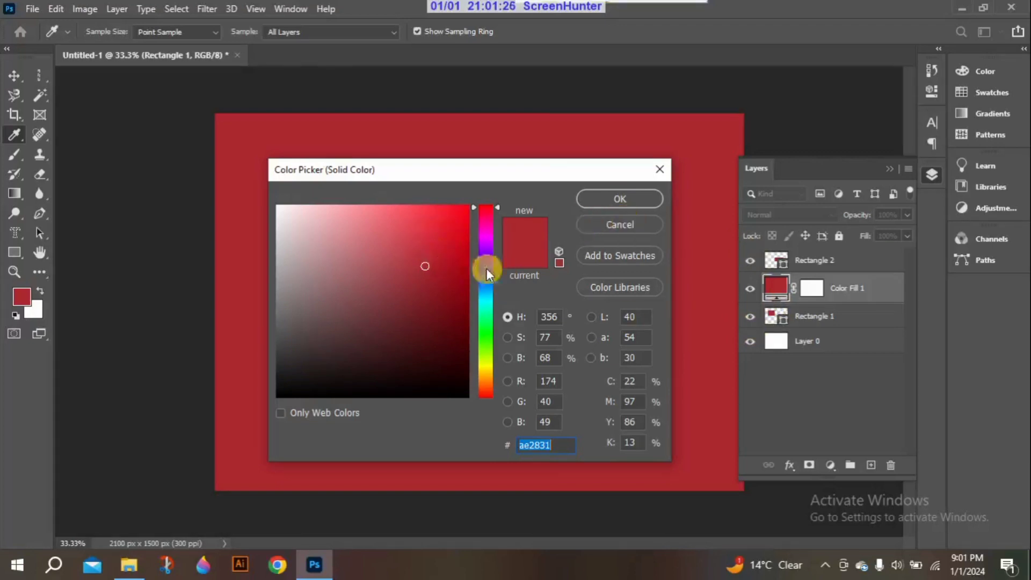
pyautogui.click(604, 195)
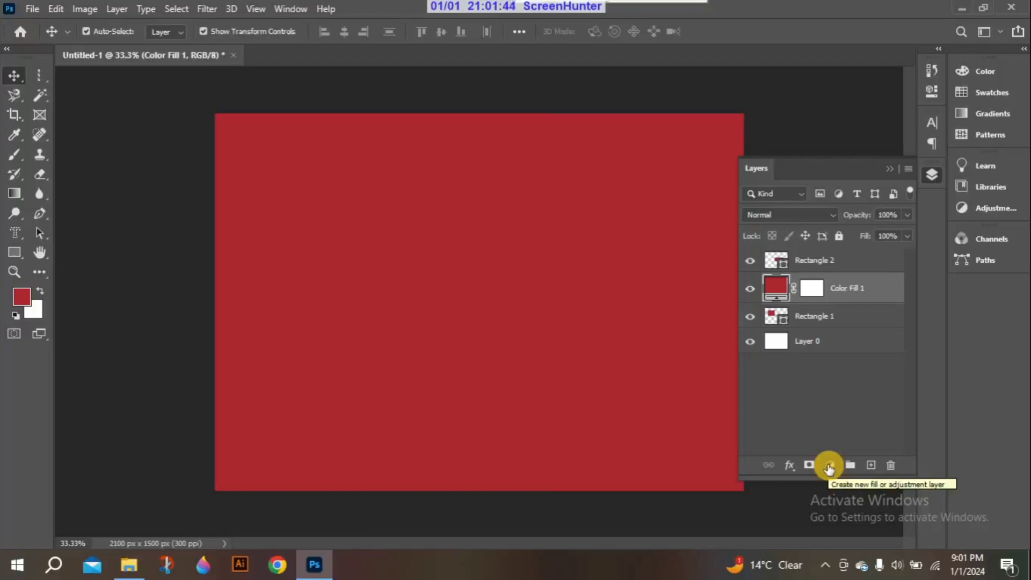
# Add an Invert adjustment layer above the red color fill and show its layer mask properties
pyautogui.click(829, 467)
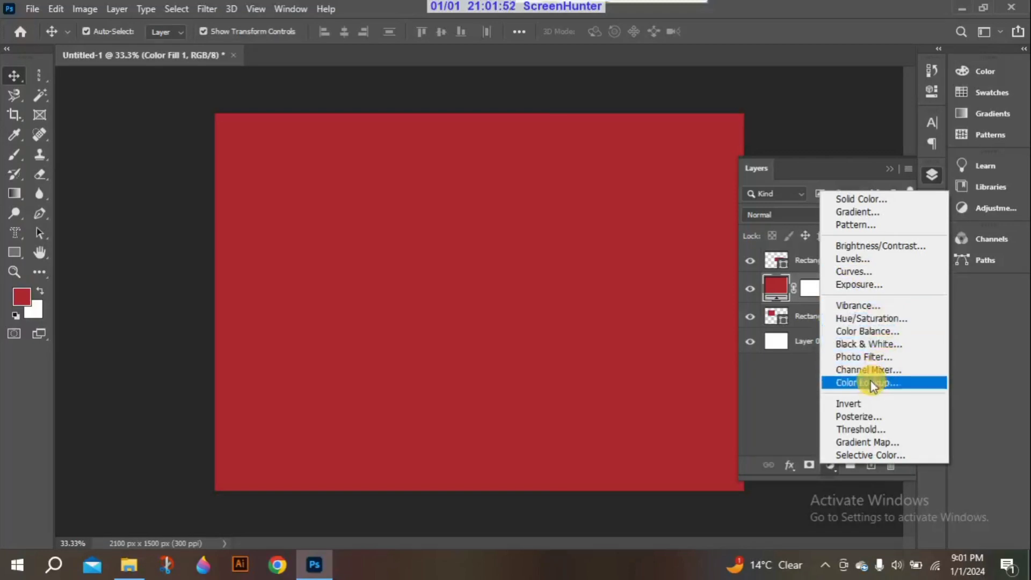
pyautogui.click(862, 405)
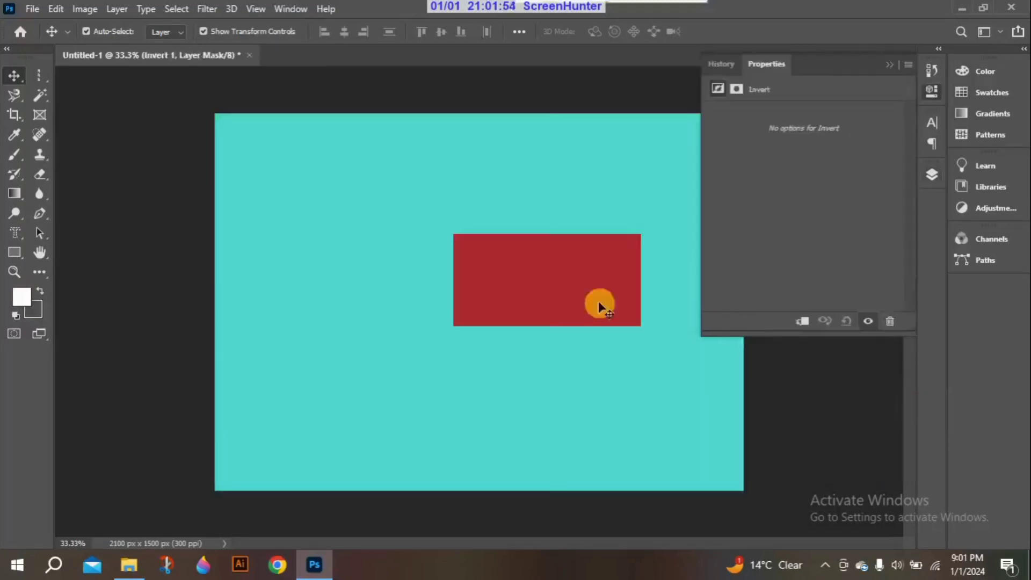
pyautogui.click(735, 89)
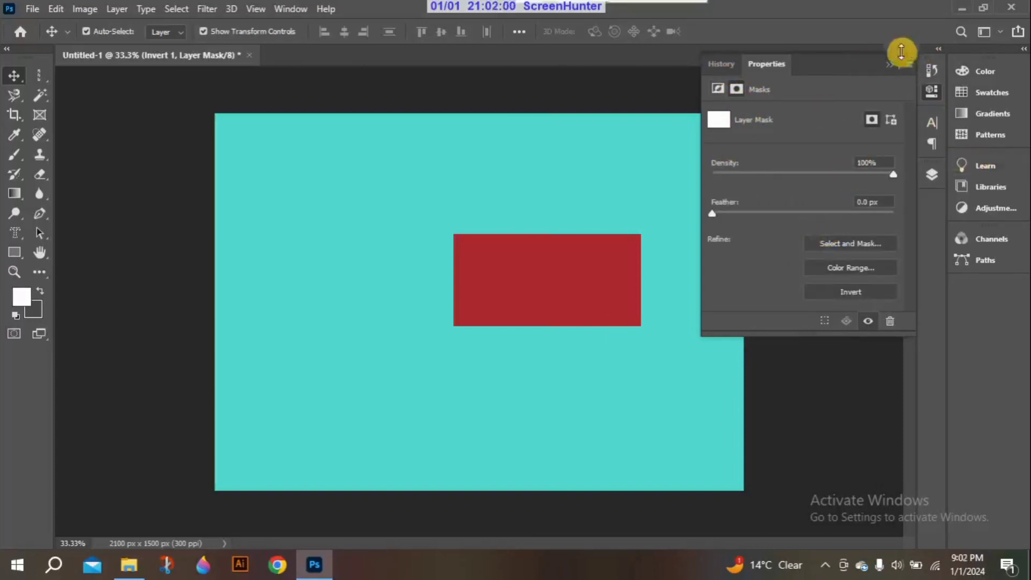
# Delete the Invert 1 adjustment layer together with its layer mask, and delete the Color Fill 1 layer
pyautogui.click(933, 173)
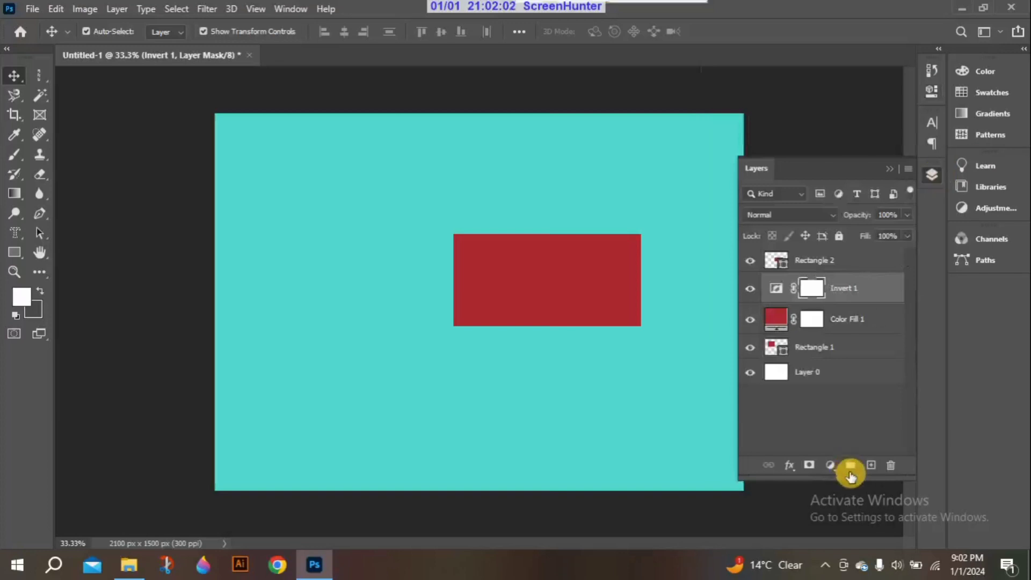
pyautogui.click(891, 465)
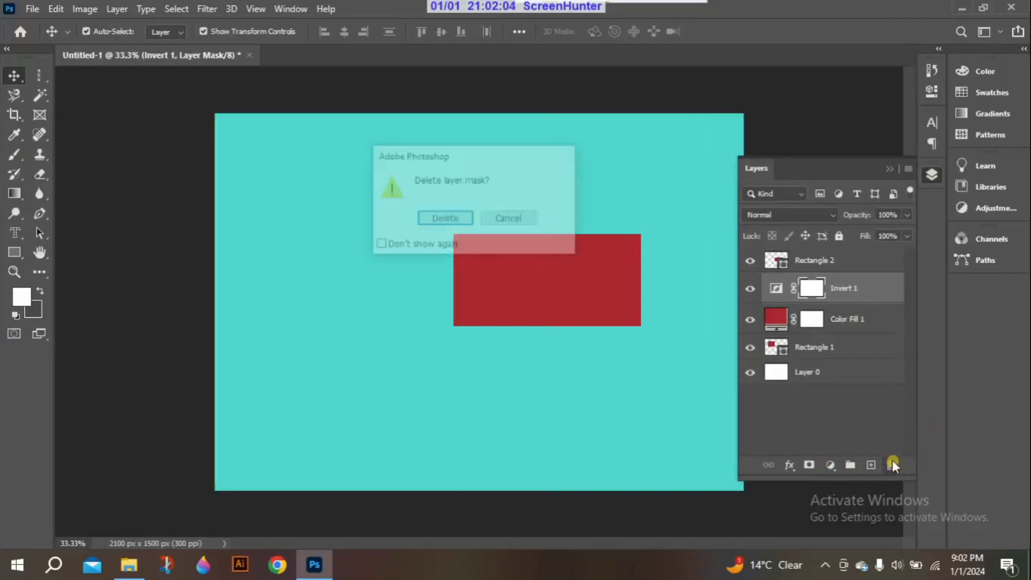
pyautogui.click(443, 219)
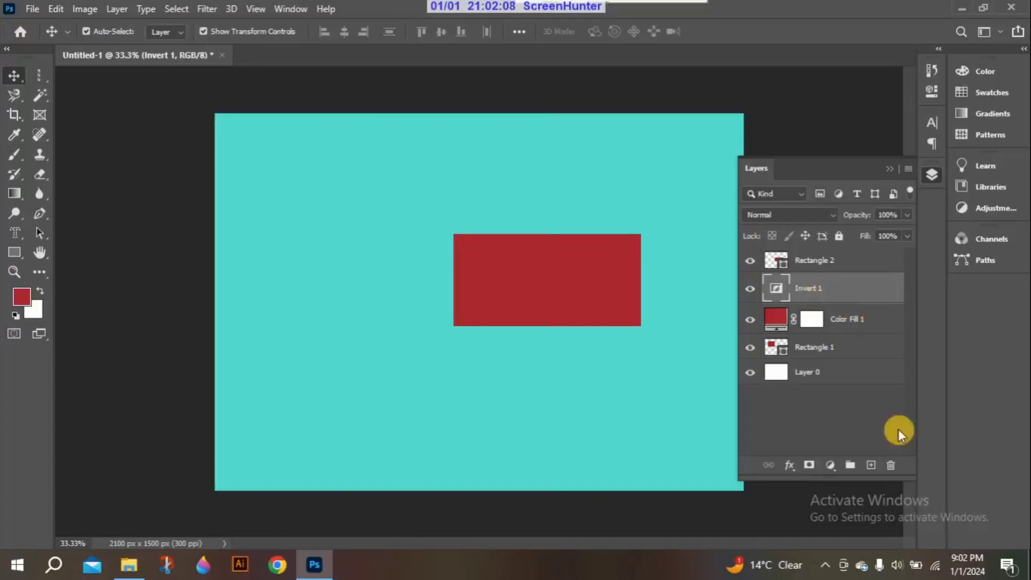
pyautogui.click(891, 464)
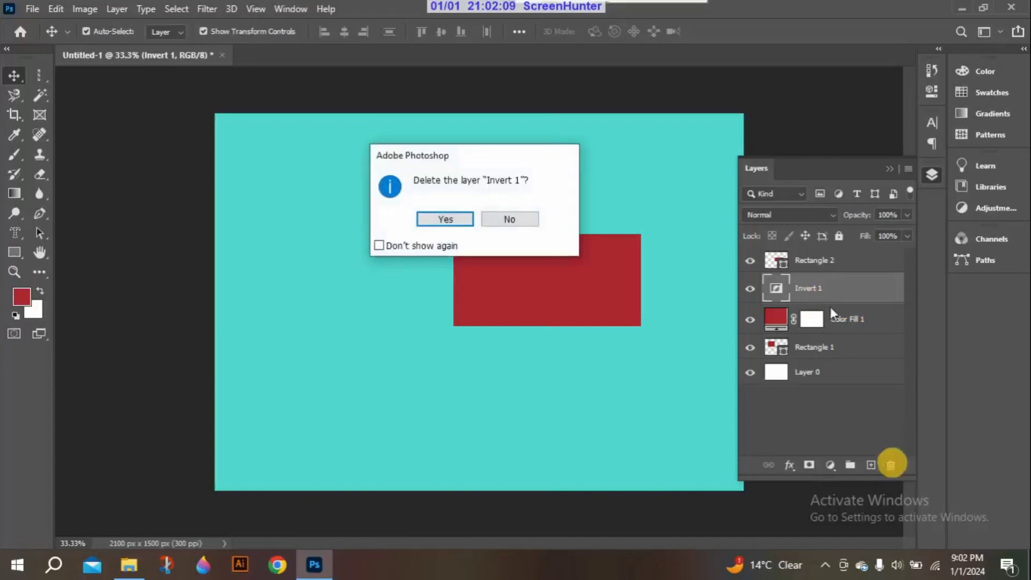
pyautogui.click(445, 219)
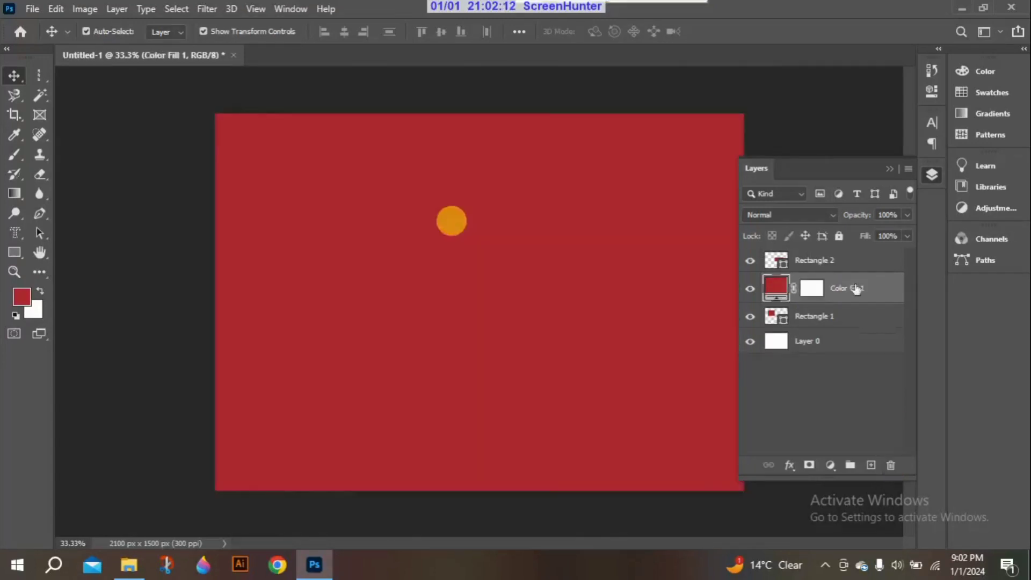
pyautogui.press('Delete')
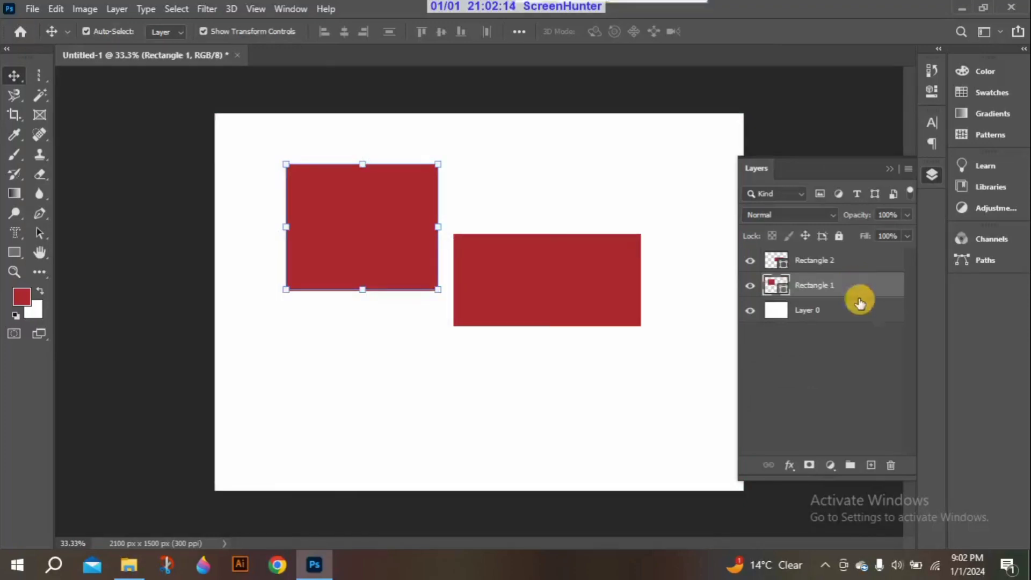
# Start a Pattern fill layer above Rectangle 1 and try the patterns in the Trees group
pyautogui.click(831, 465)
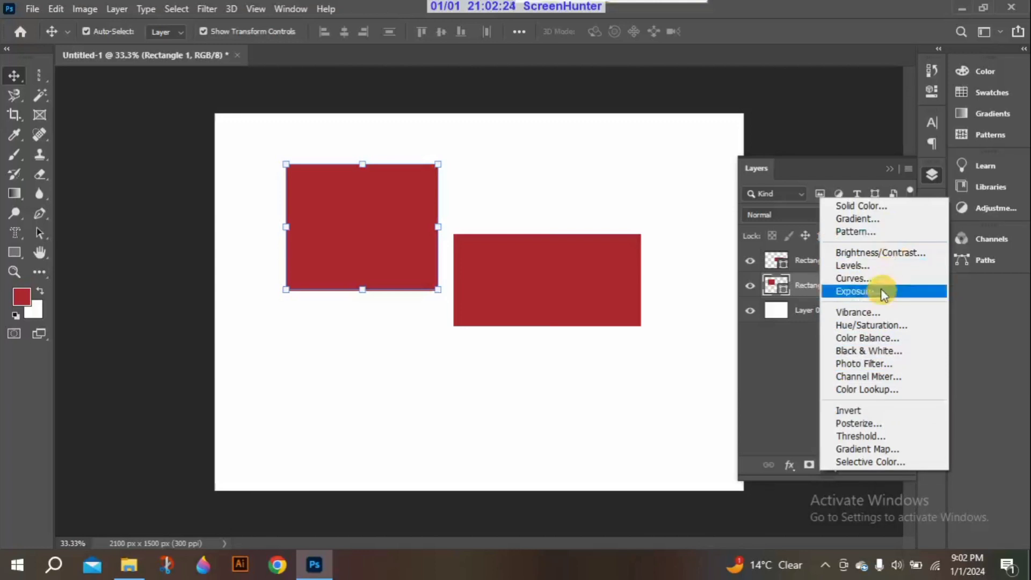
pyautogui.click(875, 236)
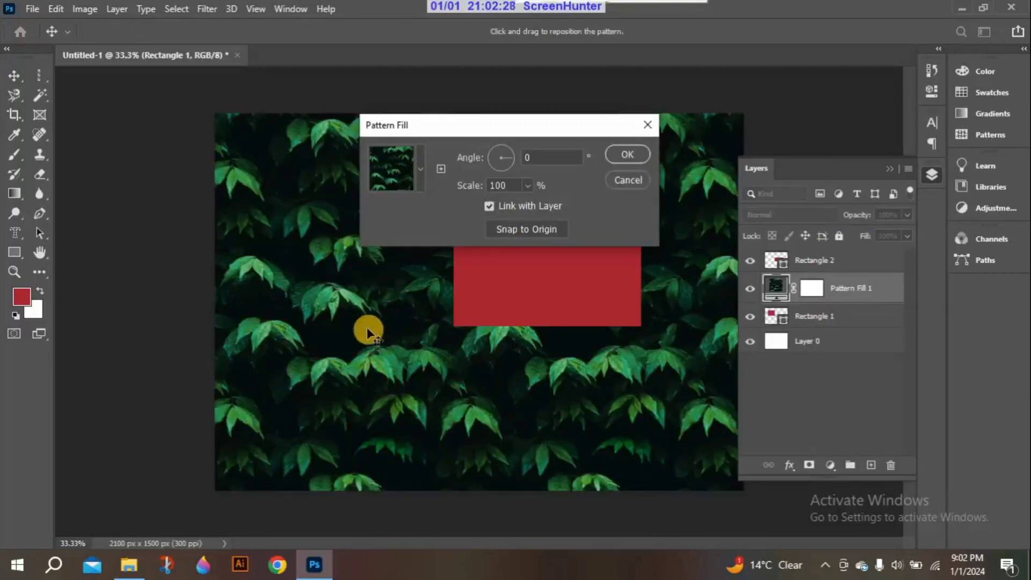
pyautogui.click(418, 169)
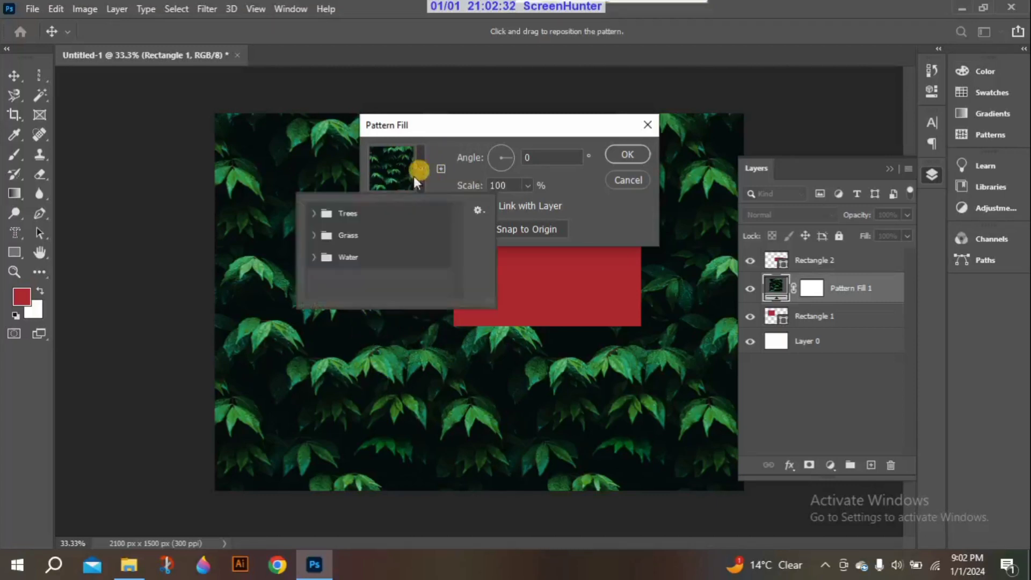
pyautogui.click(315, 213)
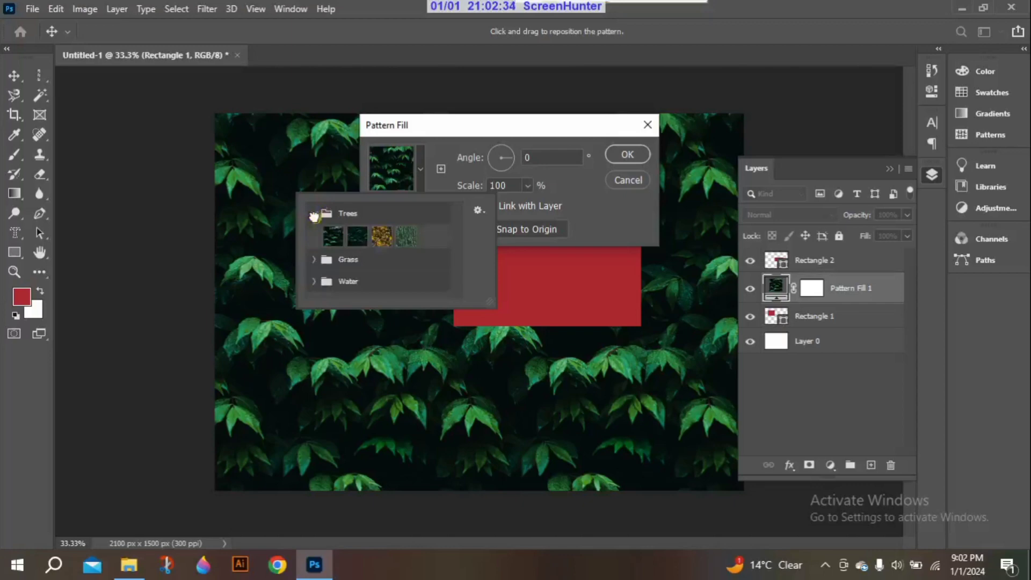
pyautogui.click(383, 247)
pyautogui.click(406, 237)
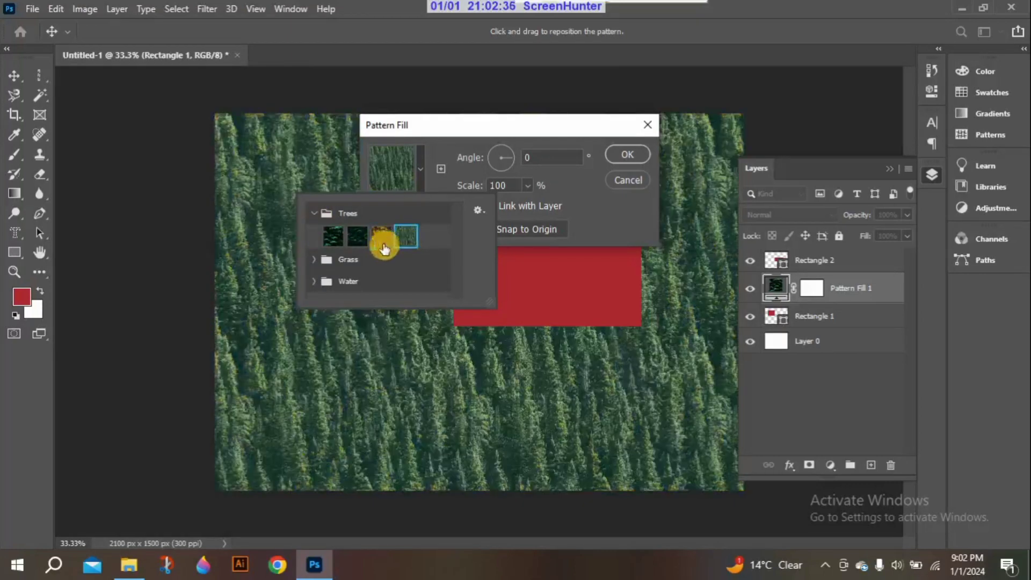
pyautogui.click(358, 237)
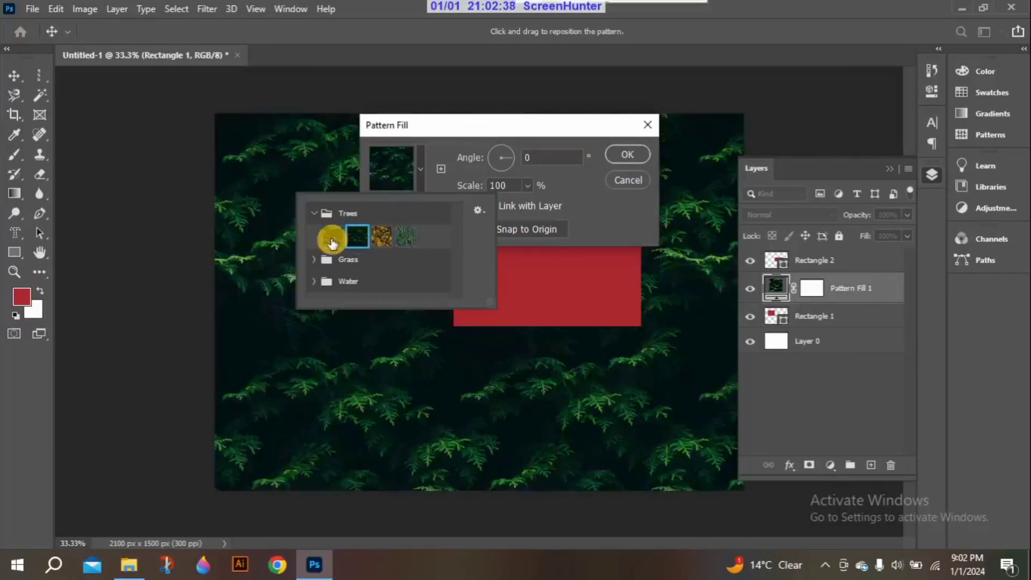
pyautogui.click(331, 240)
pyautogui.click(358, 237)
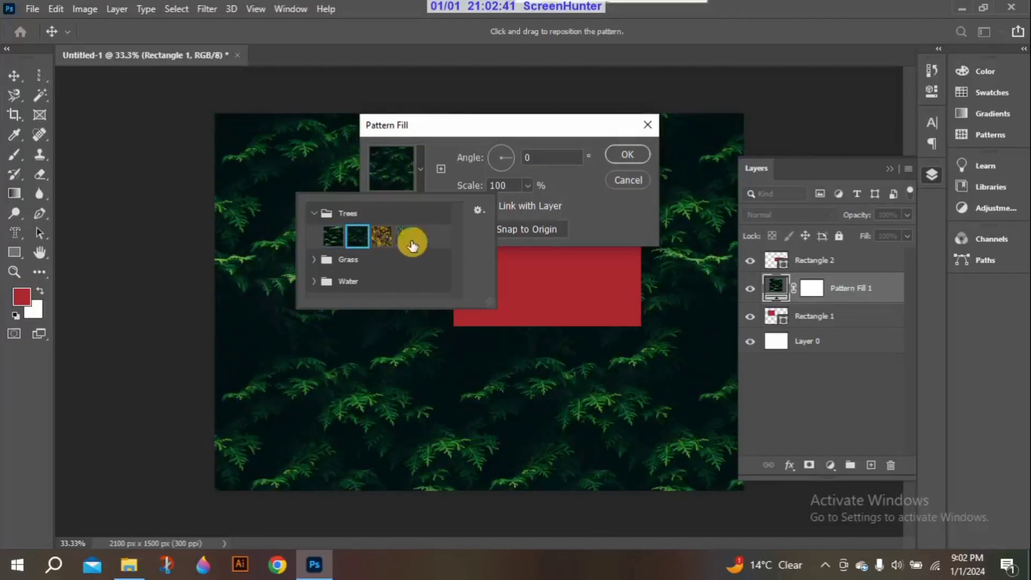
# Try the yellow-leaf, dry and green patterns of the Grass group for the pattern fill
pyautogui.click(315, 259)
pyautogui.moveTo(459, 256); pyautogui.dragTo(462, 269)
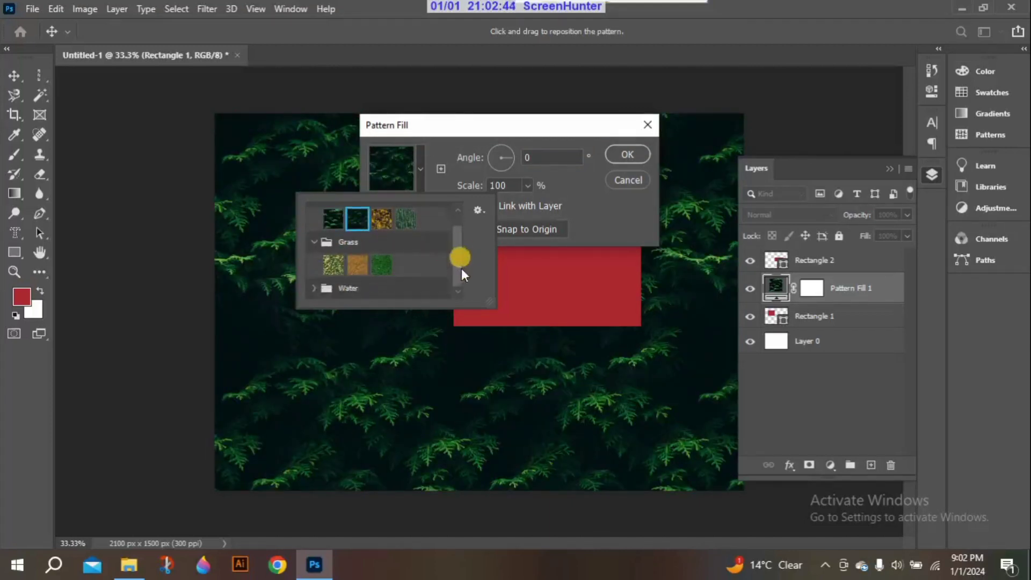
pyautogui.click(334, 260)
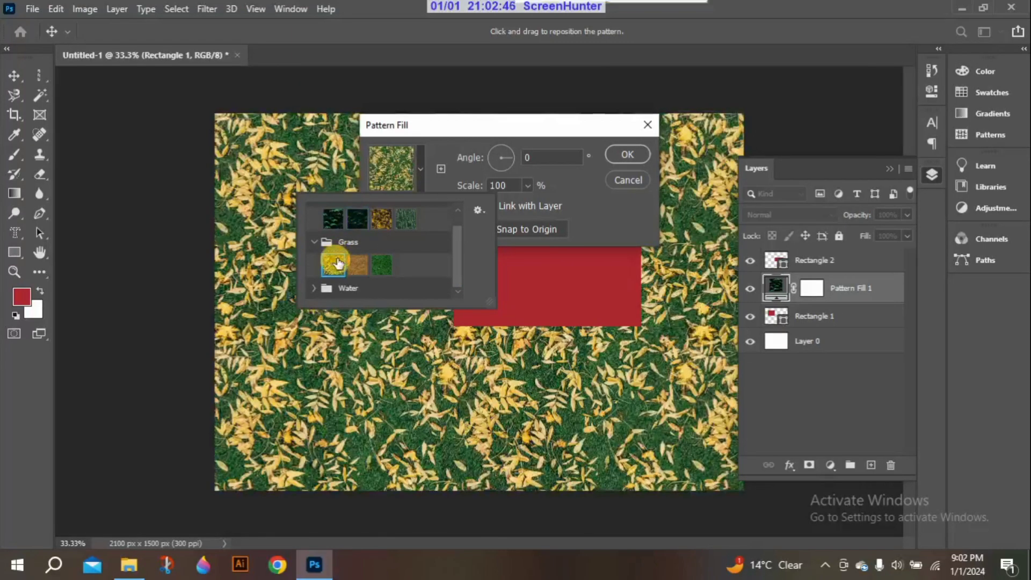
pyautogui.click(352, 261)
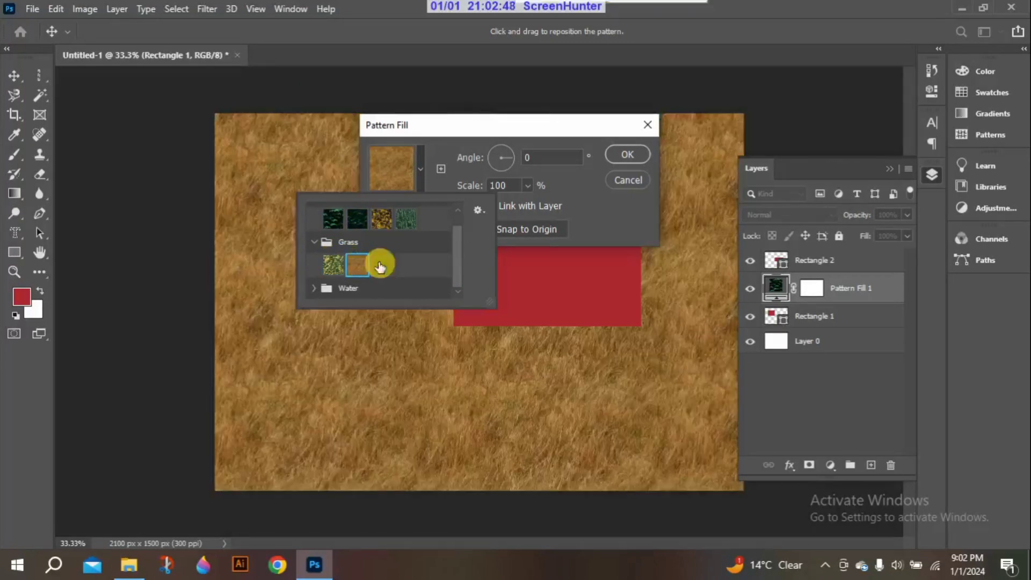
pyautogui.click(380, 265)
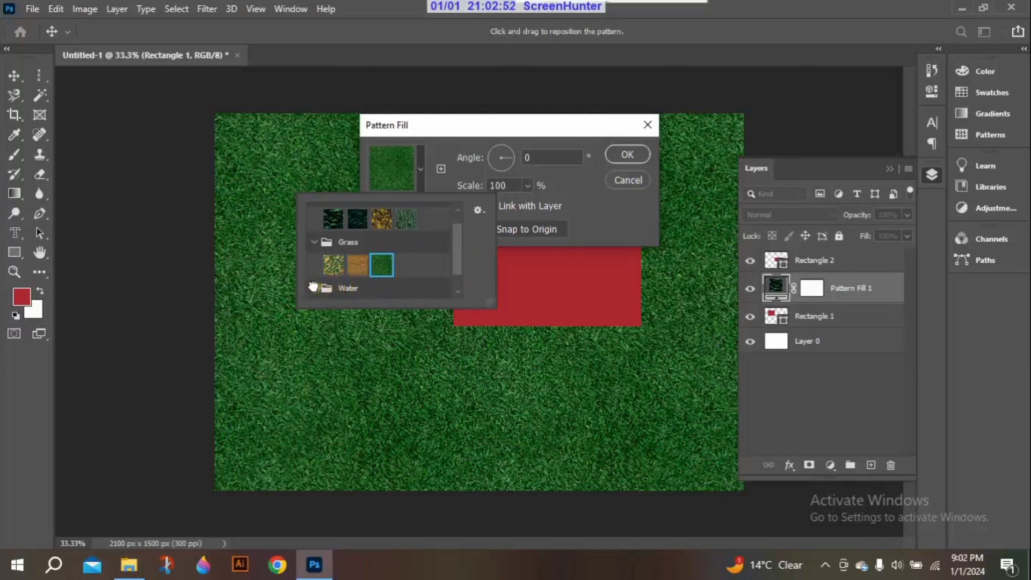
# Try the Water group's patterns for the fill layer, and cancel the pattern fill
pyautogui.scroll(-1, 460, 253)
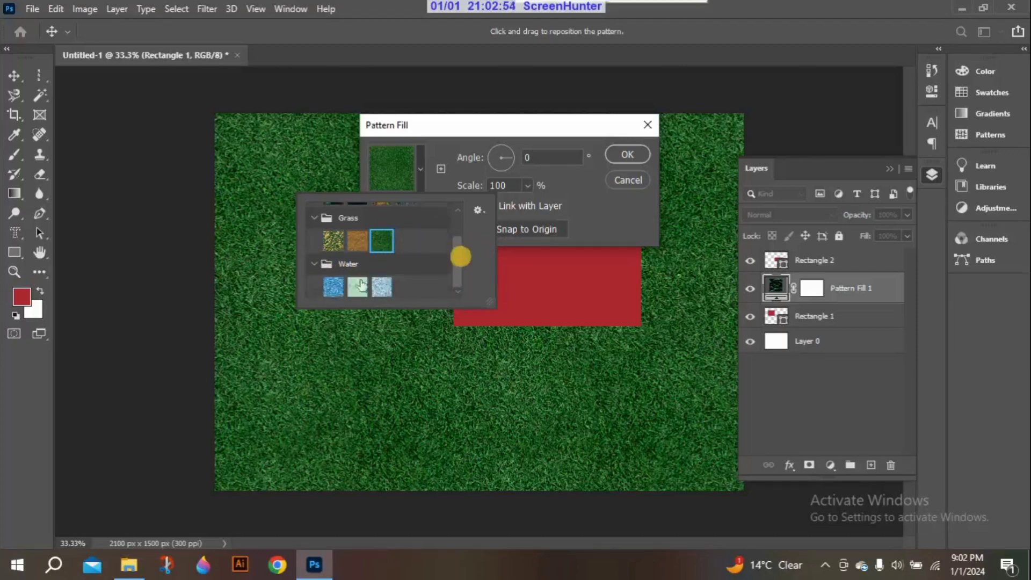
pyautogui.click(325, 286)
pyautogui.click(358, 288)
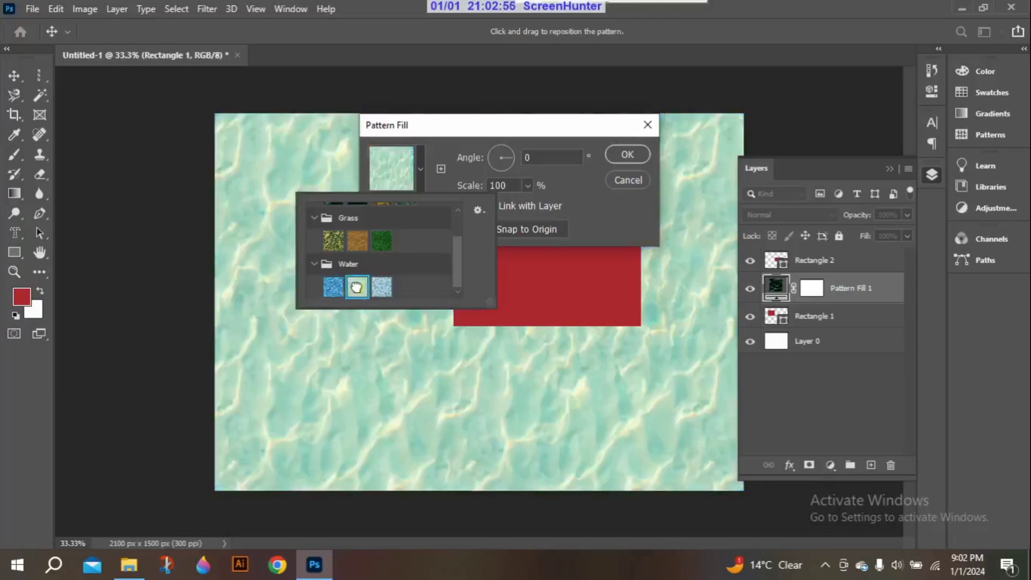
pyautogui.click(381, 288)
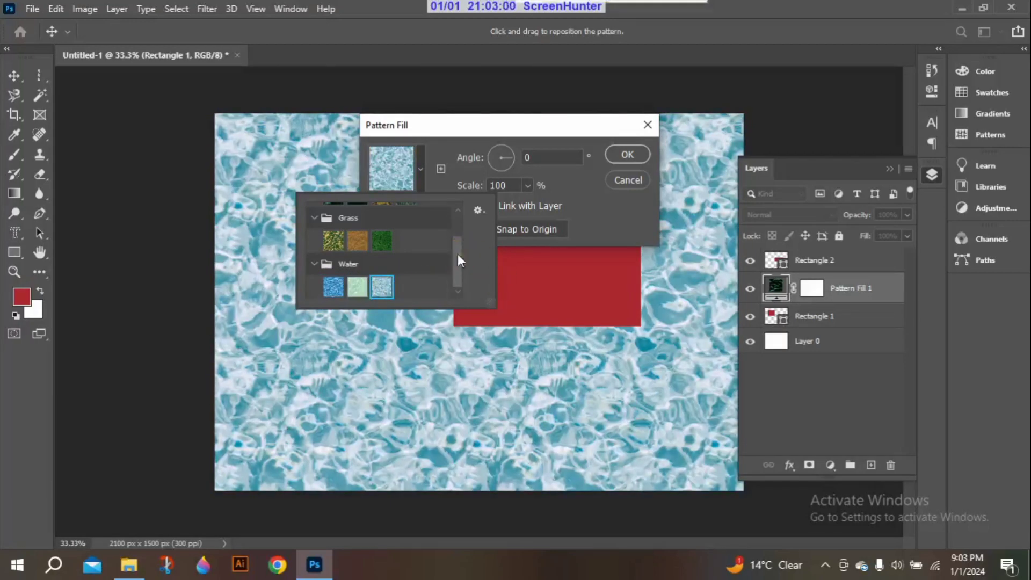
pyautogui.click(526, 165)
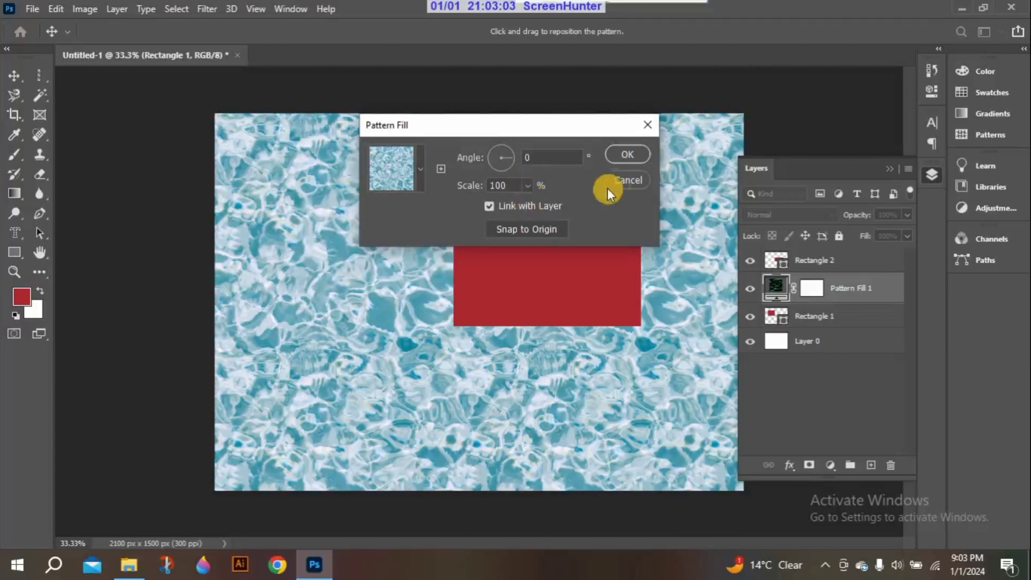
pyautogui.click(636, 178)
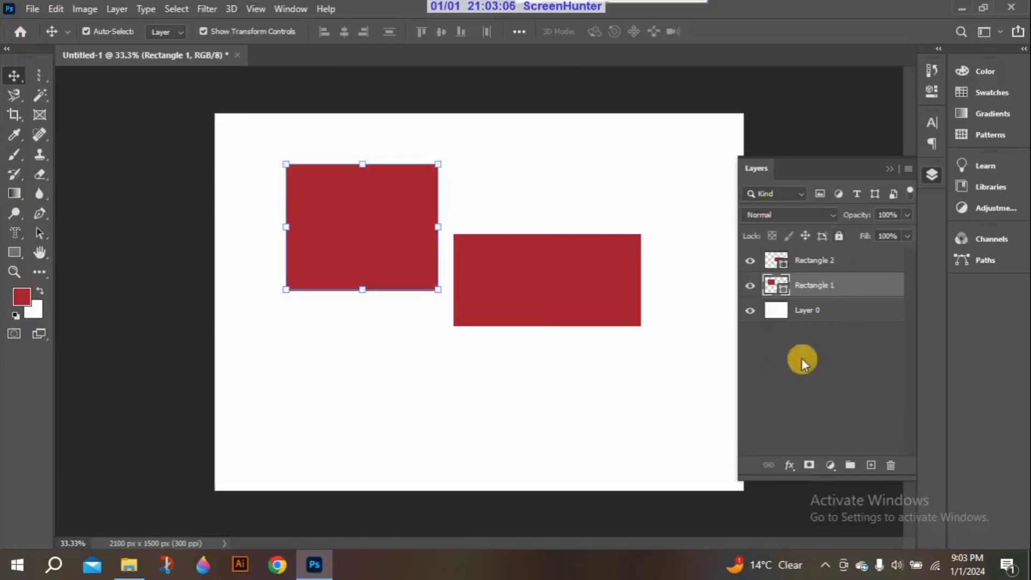
pyautogui.click(831, 466)
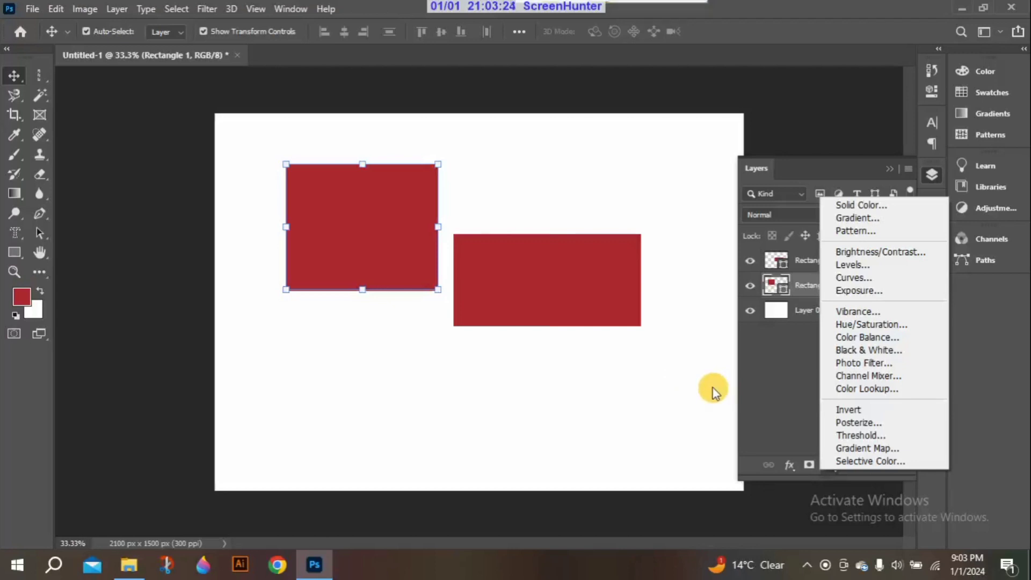
pyautogui.click(757, 412)
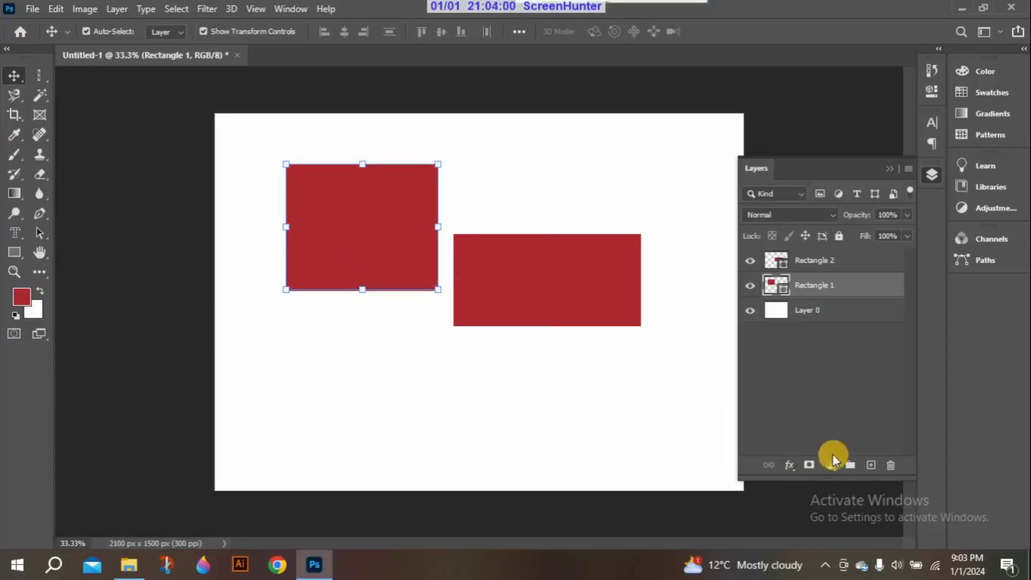
# Add a layer mask to Rectangle 1 and fill the mask with near-black #090909 as the foreground color
pyautogui.click(809, 465)
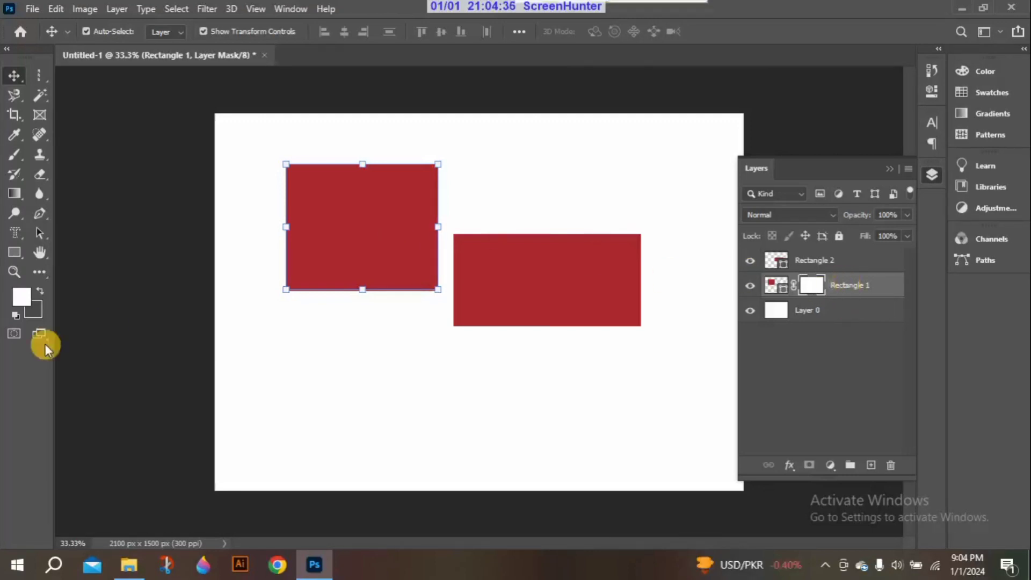
pyautogui.click(15, 294)
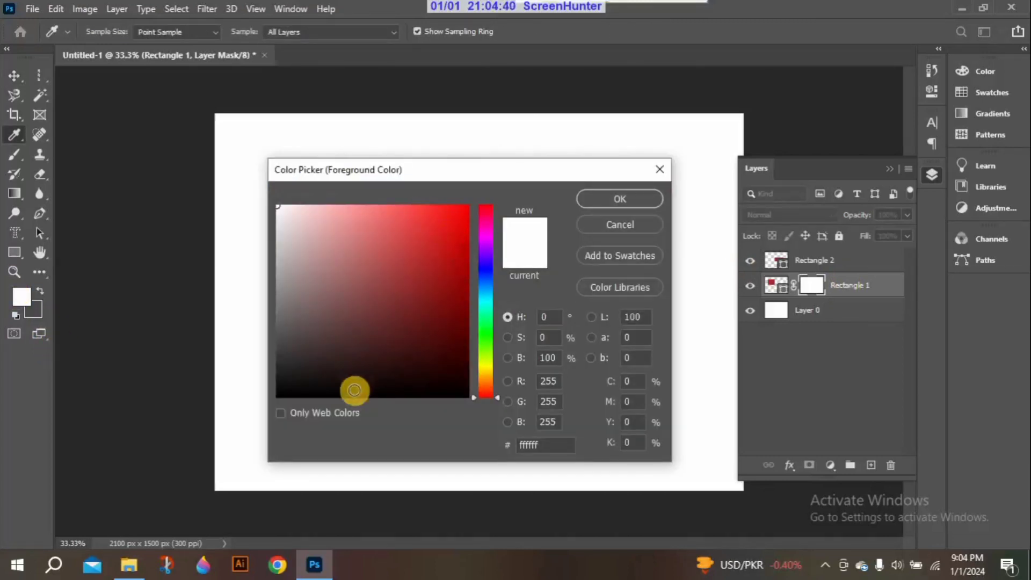
pyautogui.click(280, 390)
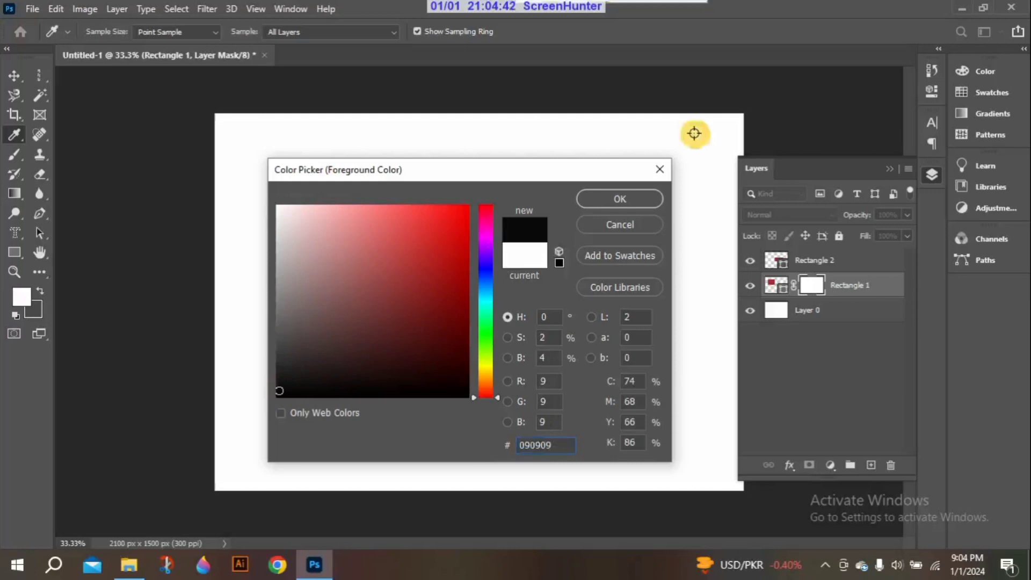
pyautogui.click(620, 199)
pyautogui.press('v')
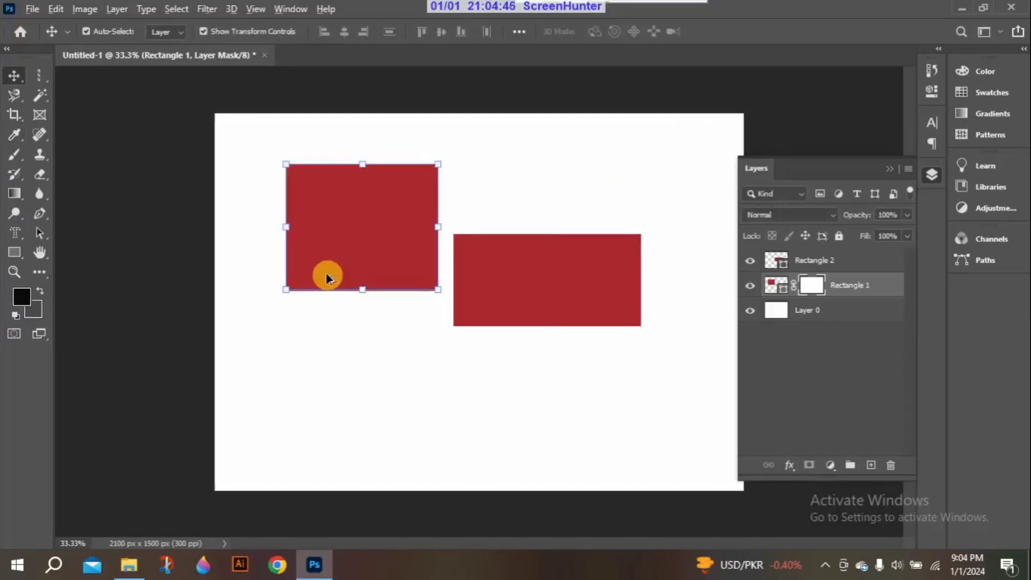
pyautogui.hotkey('alt', 'BackSpace')
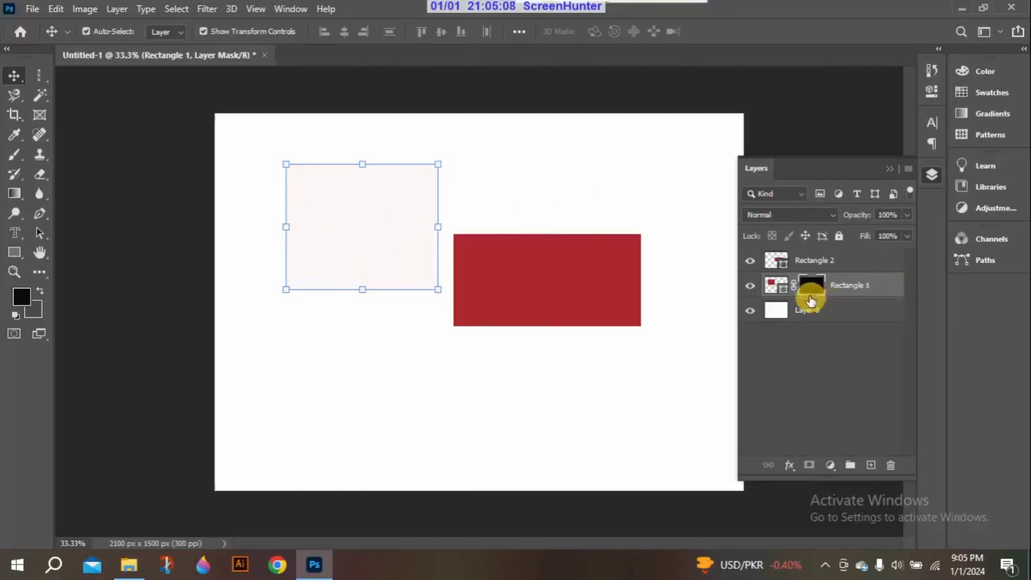
# Pick a bright red foreground color and refill Rectangle 1's layer mask with it
pyautogui.click(22, 298)
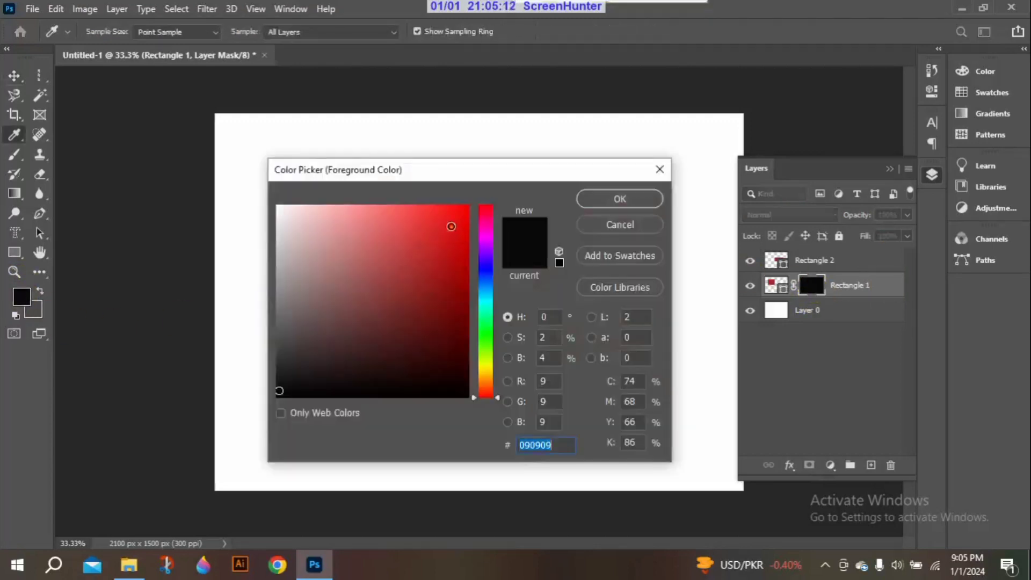
pyautogui.click(451, 226)
pyautogui.click(649, 199)
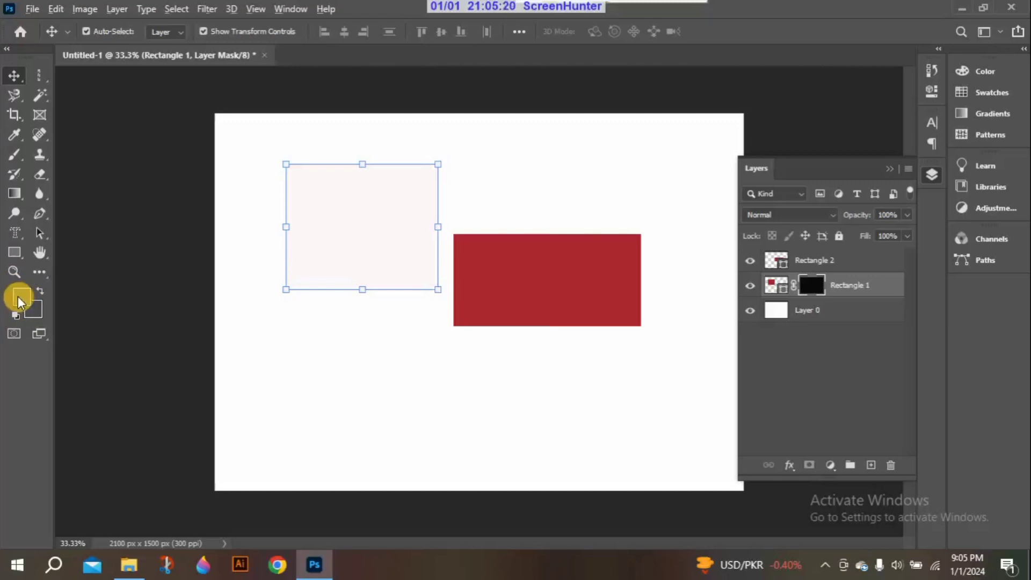
pyautogui.hotkey('alt', 'BackSpace')
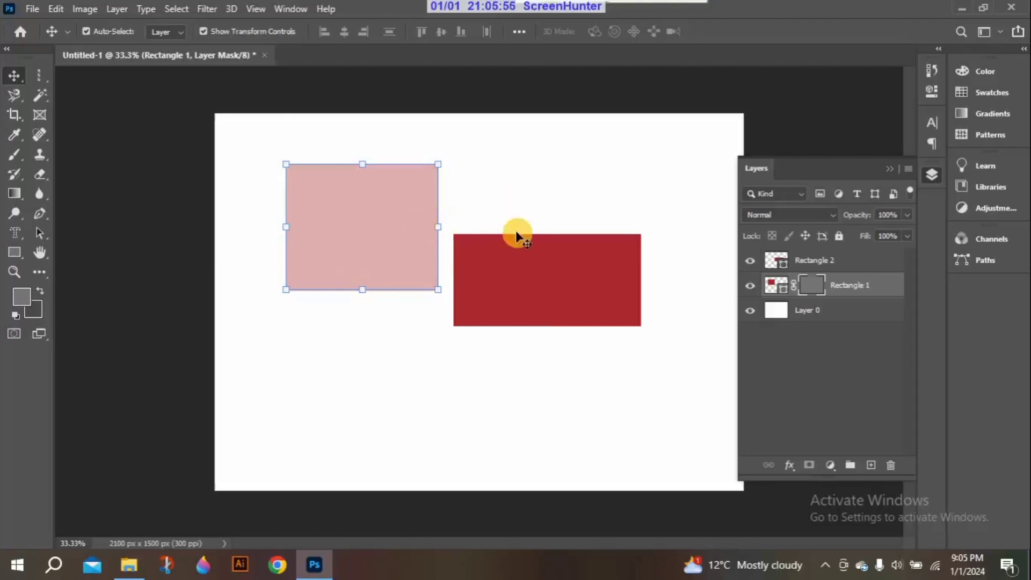
# Create another new document alongside Untitled-1
pyautogui.click(32, 9)
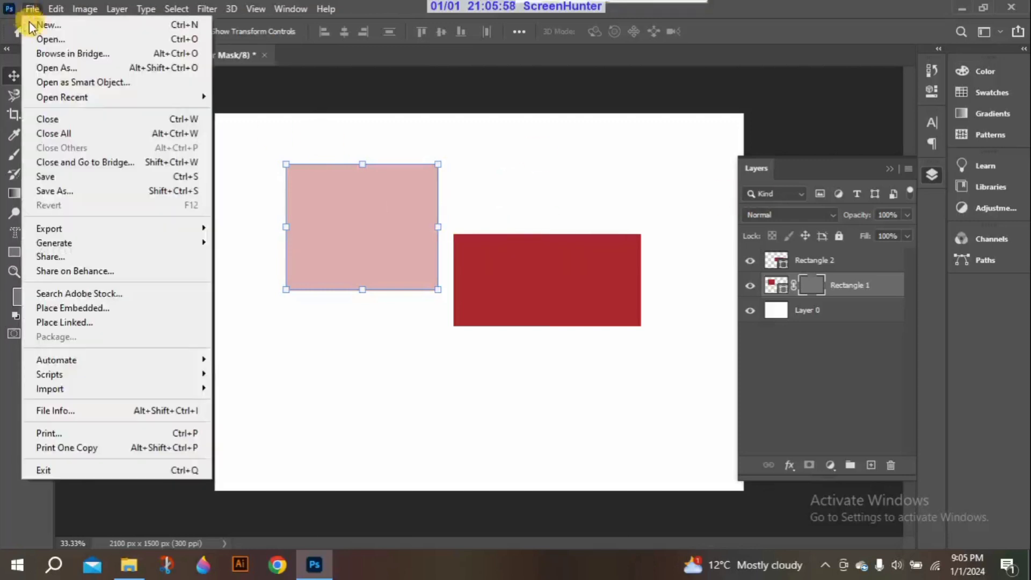
pyautogui.click(39, 28)
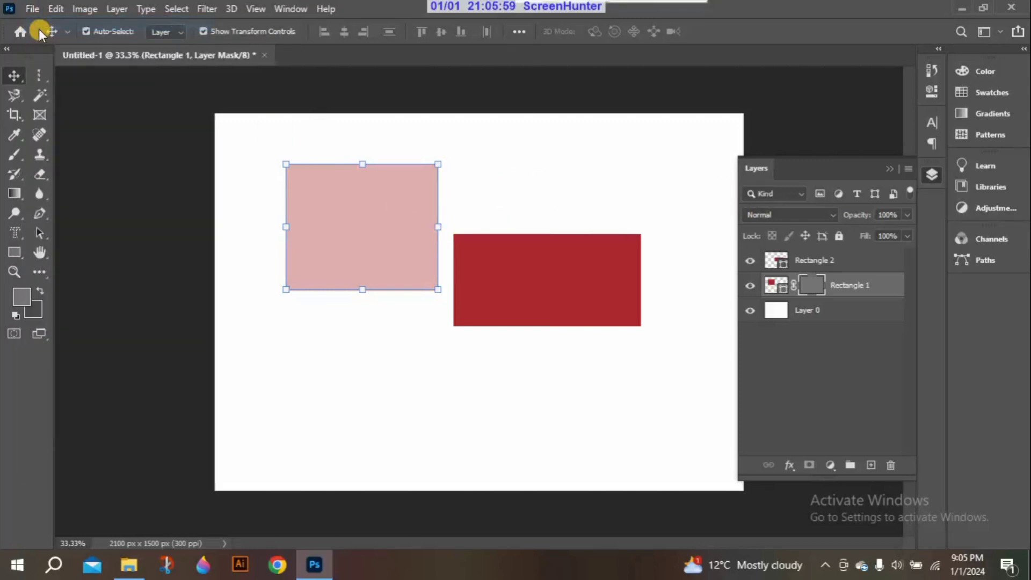
pyautogui.click(804, 523)
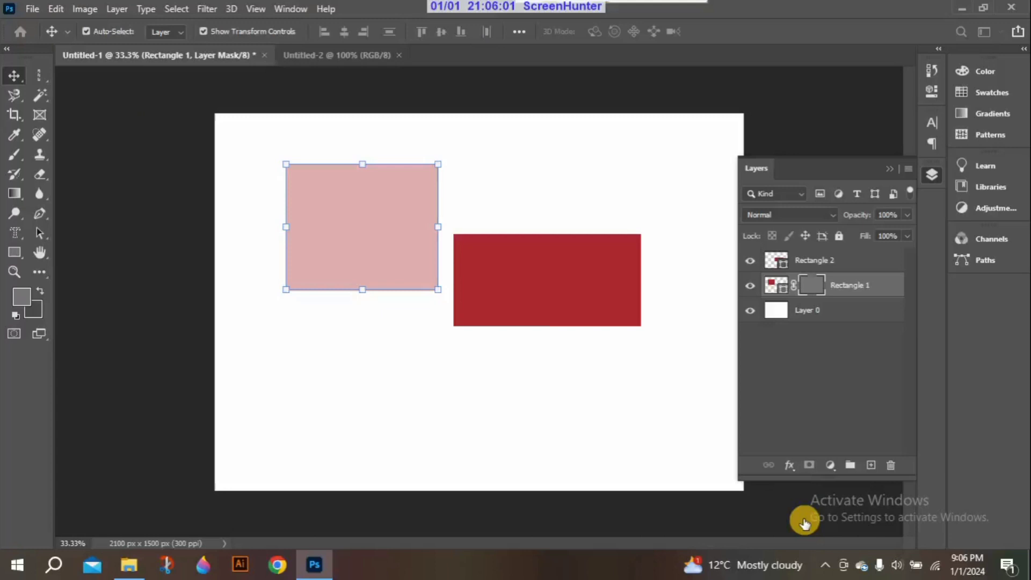
# Place the pencil image from the desktop into the Untitled-2 document
pyautogui.click(887, 169)
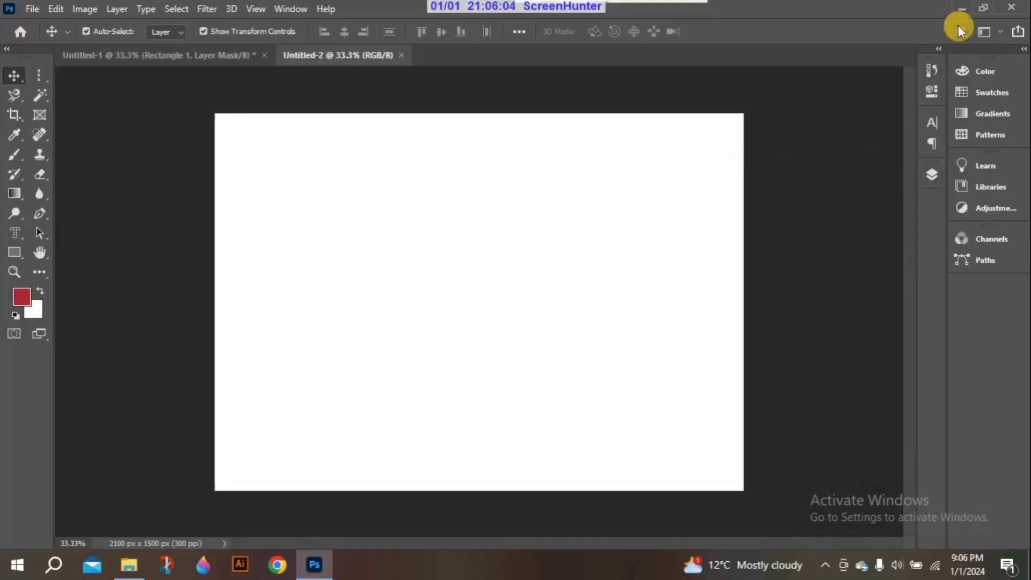
pyautogui.click(958, 8)
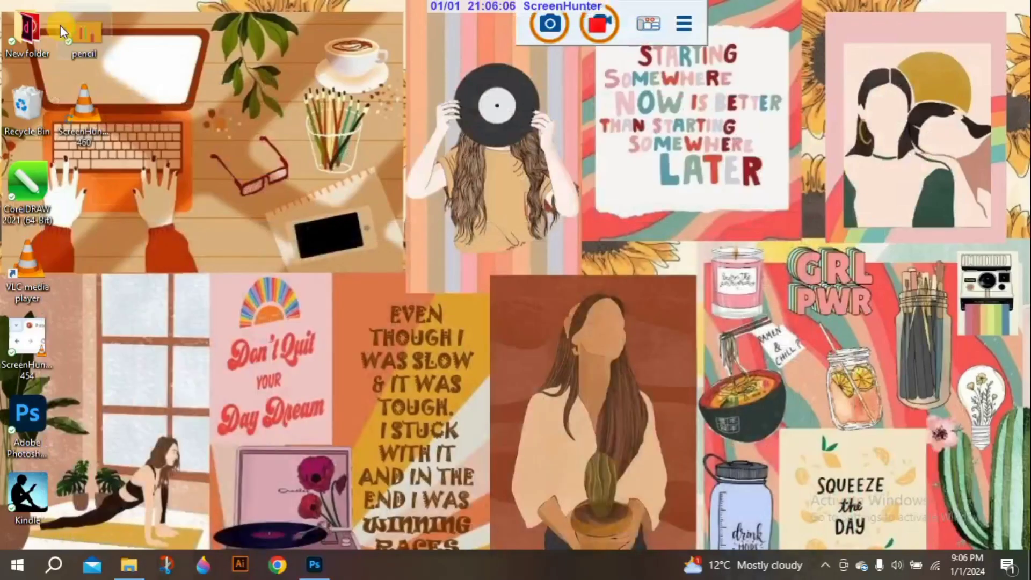
pyautogui.moveTo(83, 32)
pyautogui.mouseDown()
pyautogui.moveTo(280, 243)
pyautogui.moveTo(257, 497)
pyautogui.moveTo(267, 539)
pyautogui.moveTo(304, 570)
pyautogui.moveTo(317, 571)
pyautogui.moveTo(414, 249)
pyautogui.mouseUp()
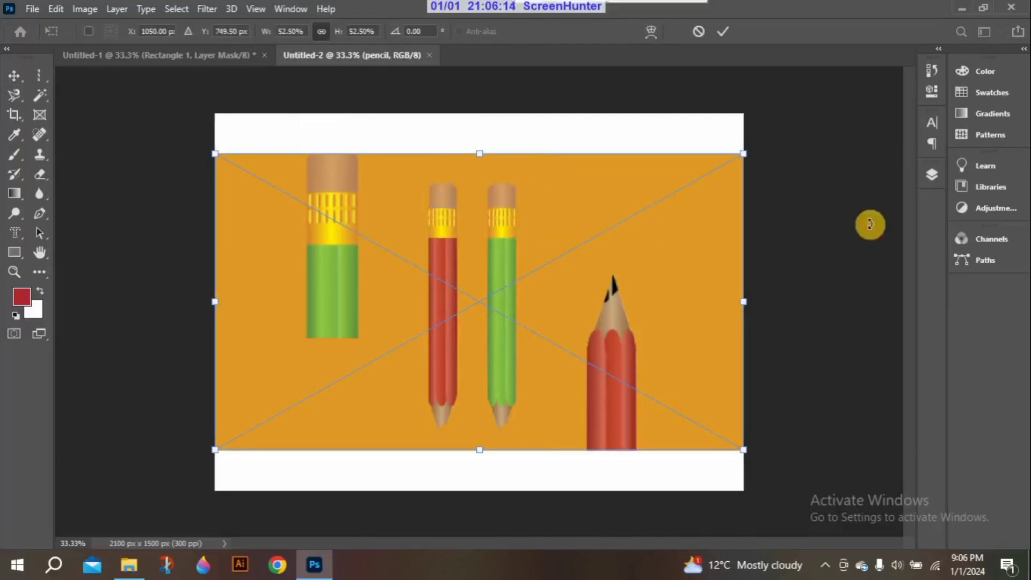
# Accept the placed image and merge the pencil layer with the Background layer
pyautogui.click(933, 175)
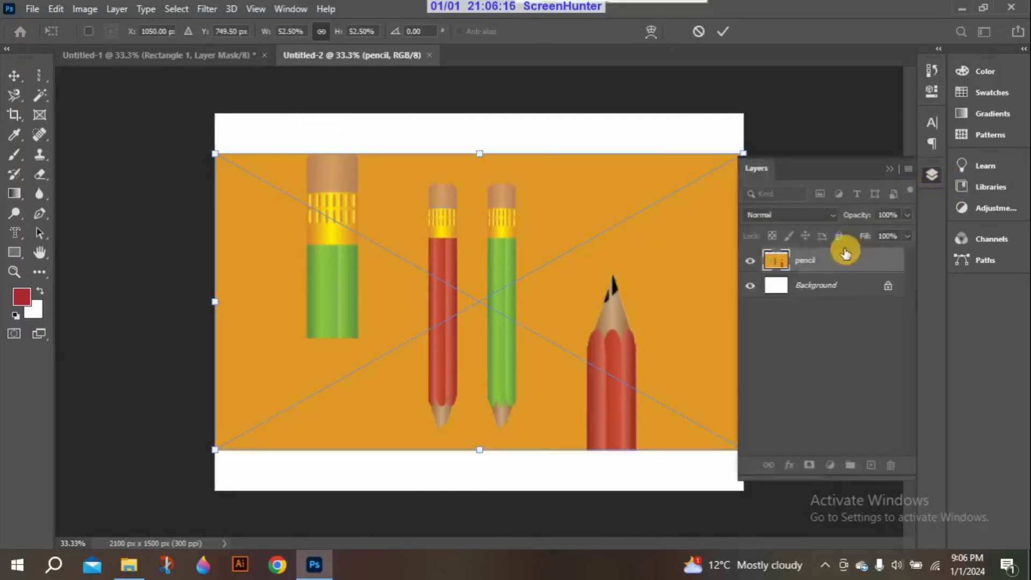
pyautogui.click(827, 289)
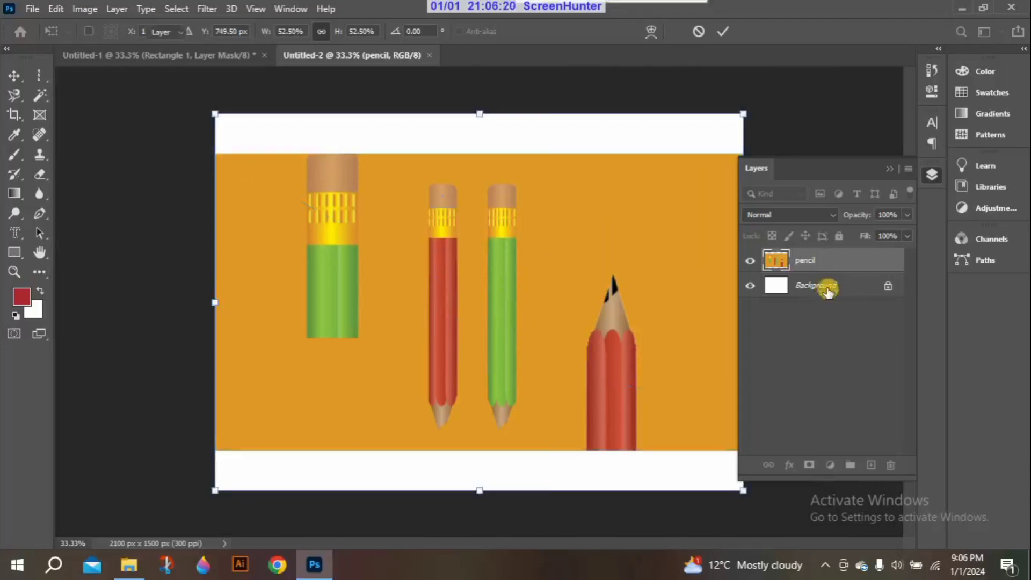
pyautogui.rightClick(825, 266)
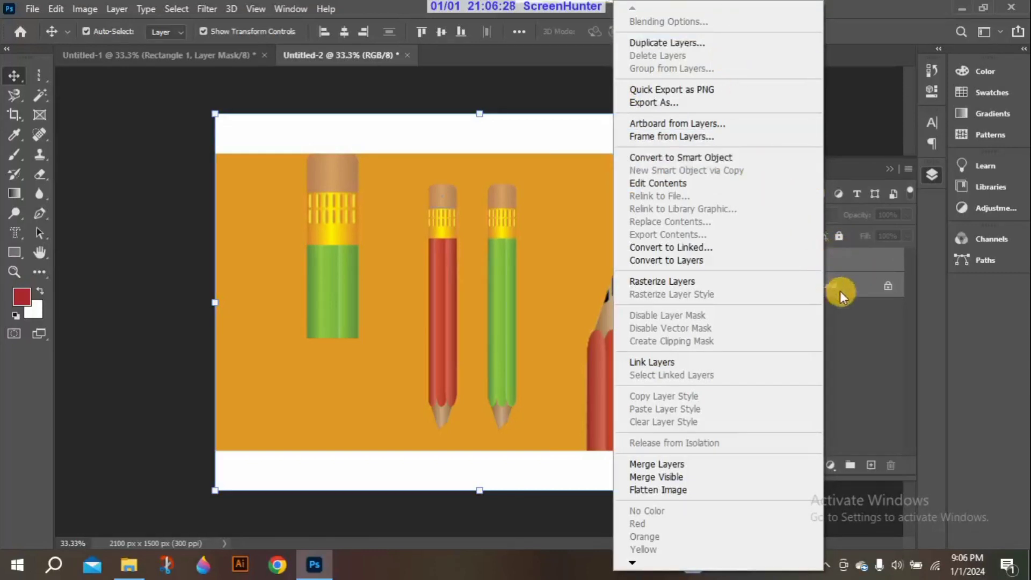
pyautogui.click(638, 465)
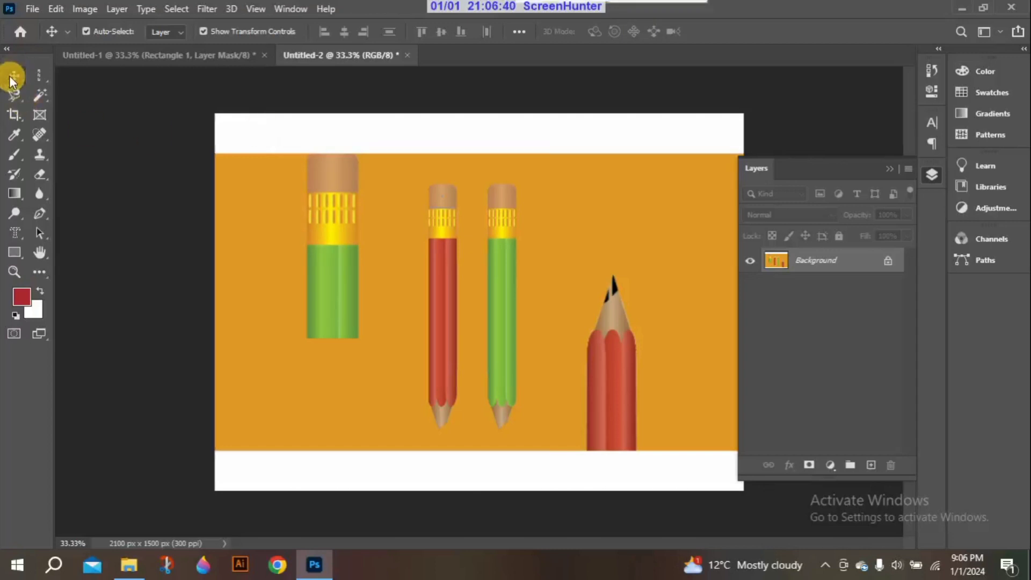
# Convert the merged Background to a normal layer and reposition it so it nearly covers the canvas
pyautogui.moveTo(307, 158)
pyautogui.mouseDown()
pyautogui.moveTo(315, 236)
pyautogui.moveTo(293, 156)
pyautogui.mouseUp()
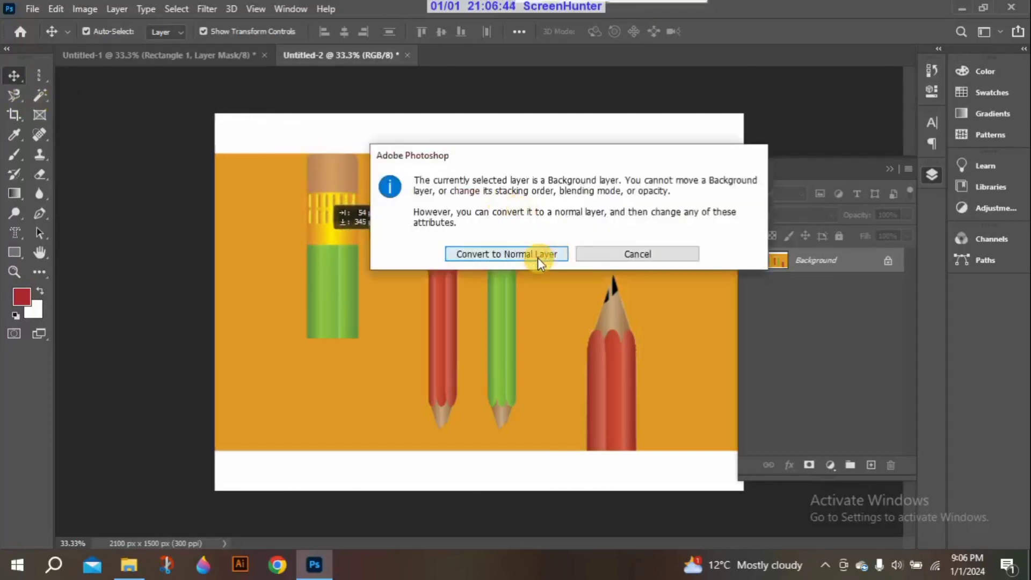
pyautogui.click(539, 255)
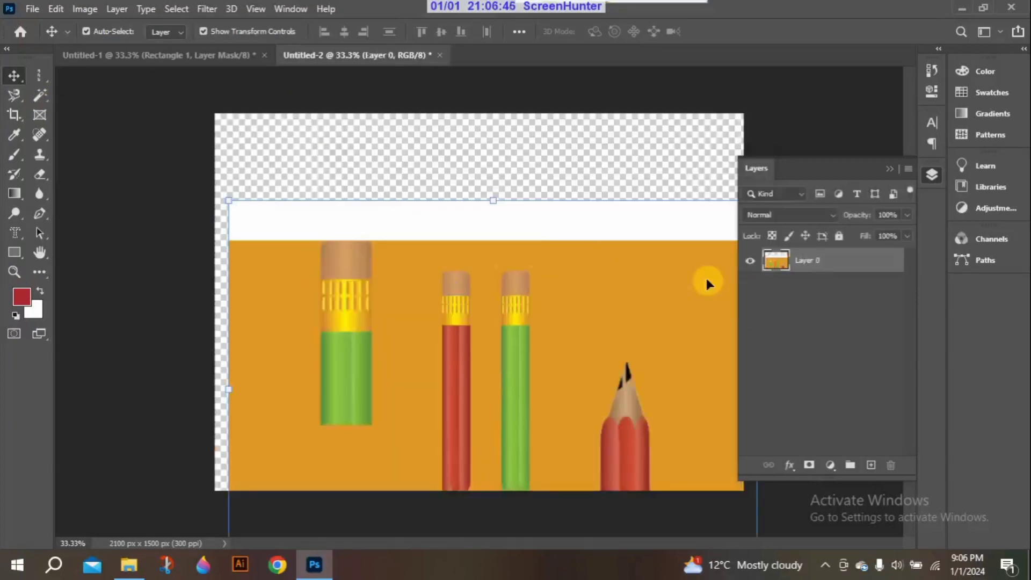
pyautogui.moveTo(330, 214)
pyautogui.mouseDown()
pyautogui.moveTo(336, 219)
pyautogui.moveTo(316, 135)
pyautogui.mouseUp()
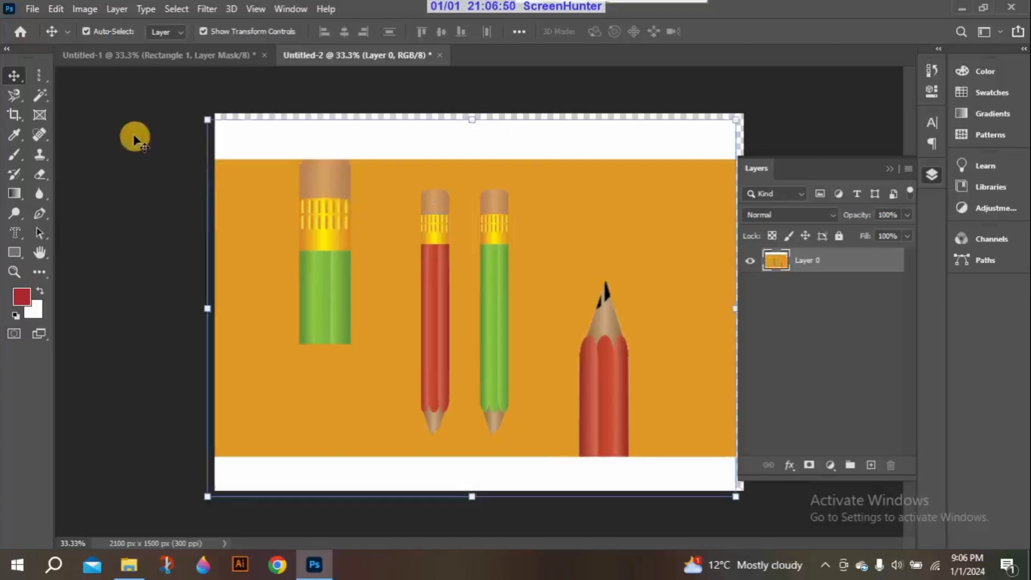
pyautogui.moveTo(299, 177); pyautogui.dragTo(300, 174)
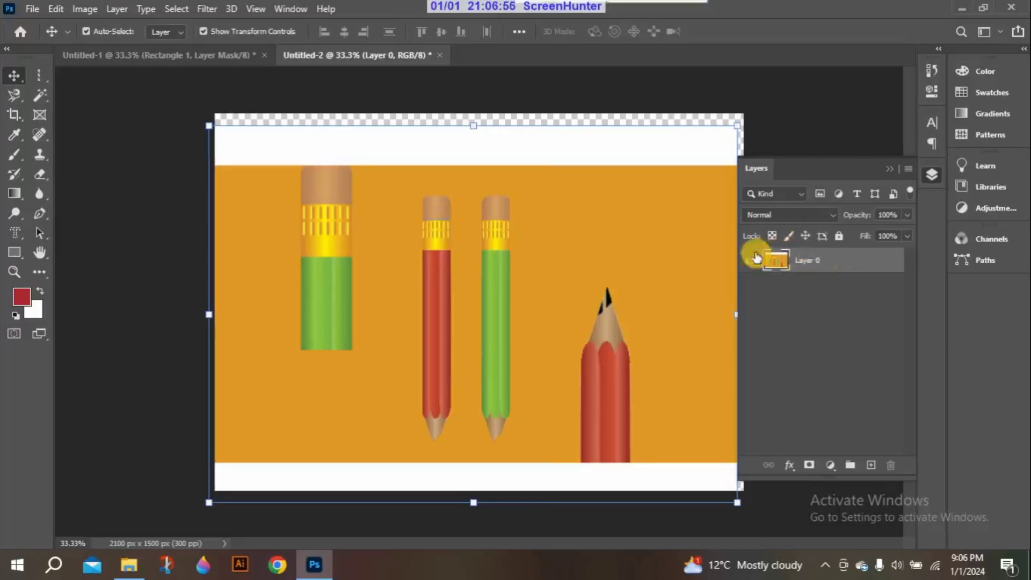
pyautogui.moveTo(350, 245); pyautogui.dragTo(356, 239)
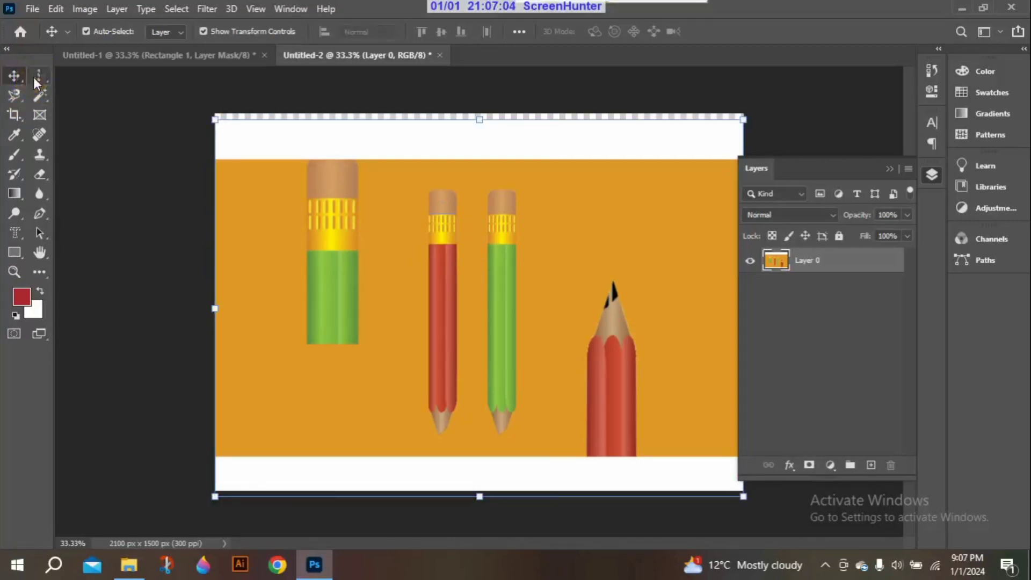
pyautogui.click(34, 76)
pyautogui.click(323, 167)
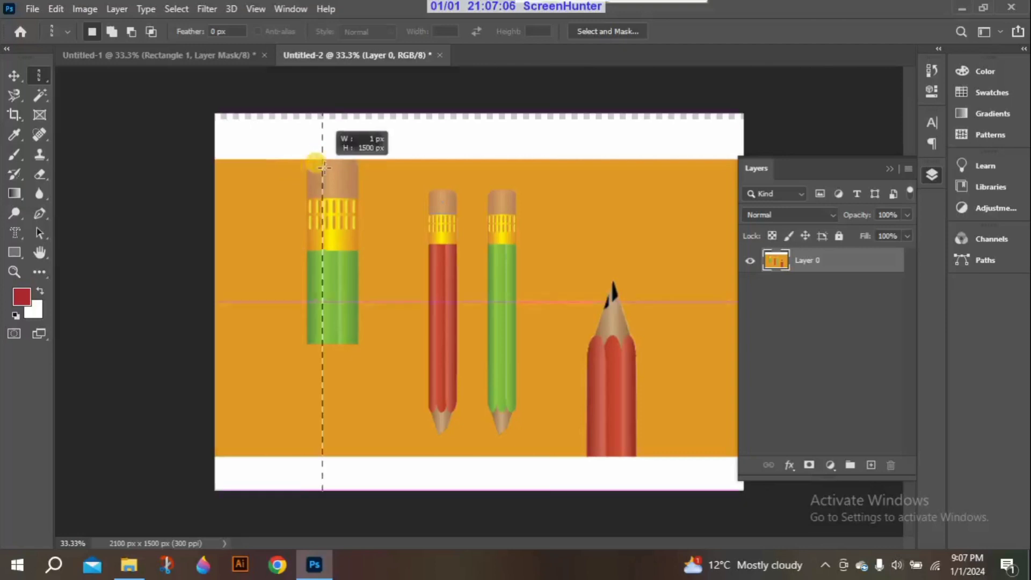
pyautogui.moveTo(323, 167); pyautogui.dragTo(330, 167)
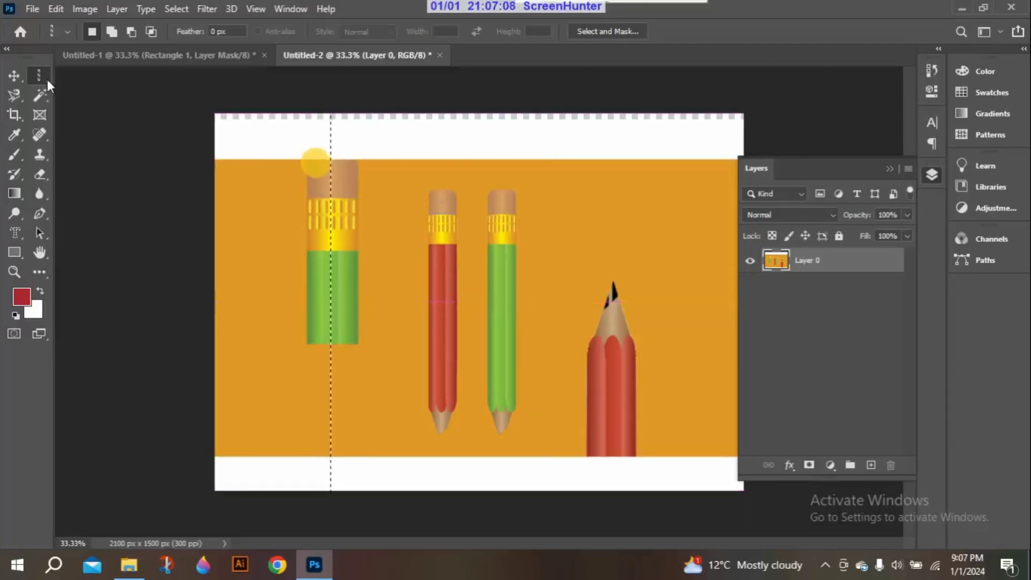
# Select the large green pencil with the Rectangular Marquee tool and add a layer mask to Layer 0 from that selection
pyautogui.rightClick(48, 81)
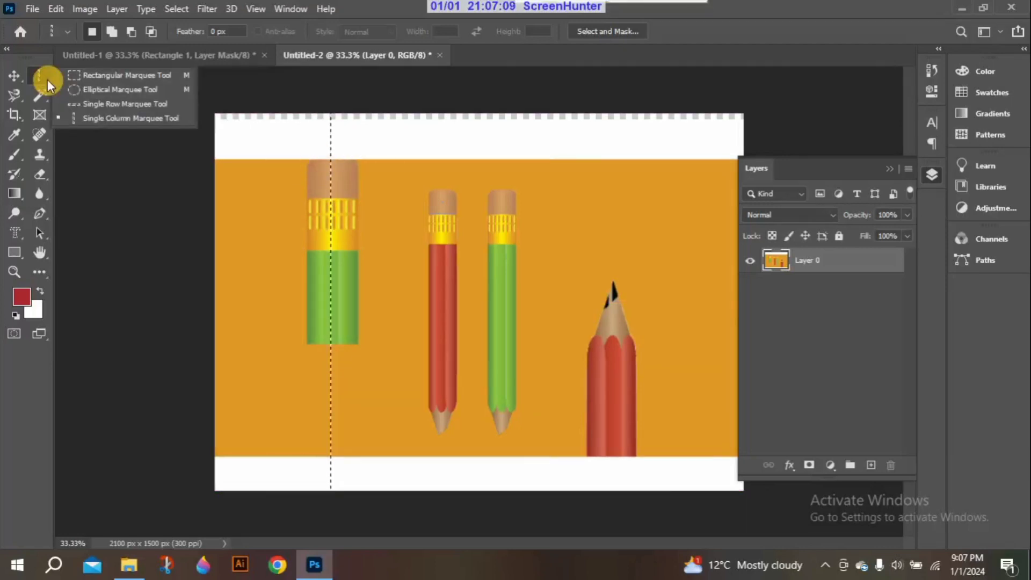
pyautogui.click(57, 76)
pyautogui.press('Right')
pyautogui.press('Right')
pyautogui.press('Right')
pyautogui.press('Right')
pyautogui.press('Right')
pyautogui.press('Right')
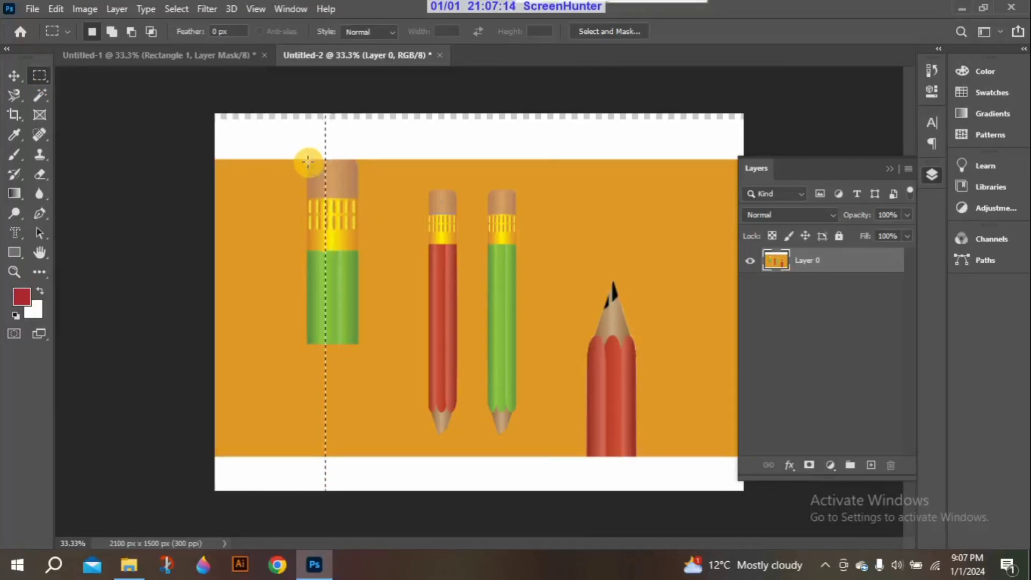
pyautogui.click(116, 98)
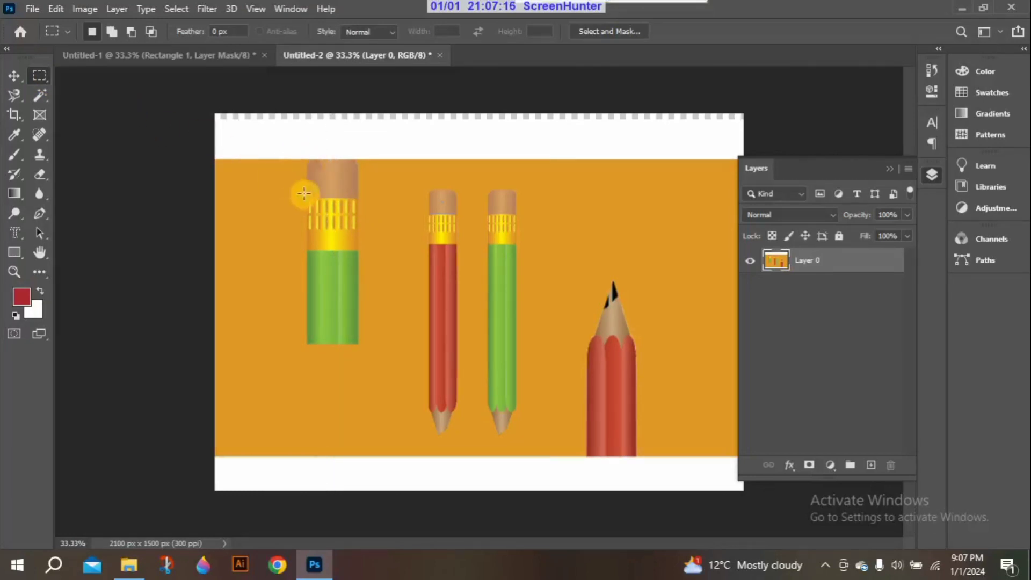
pyautogui.moveTo(311, 163); pyautogui.dragTo(322, 176)
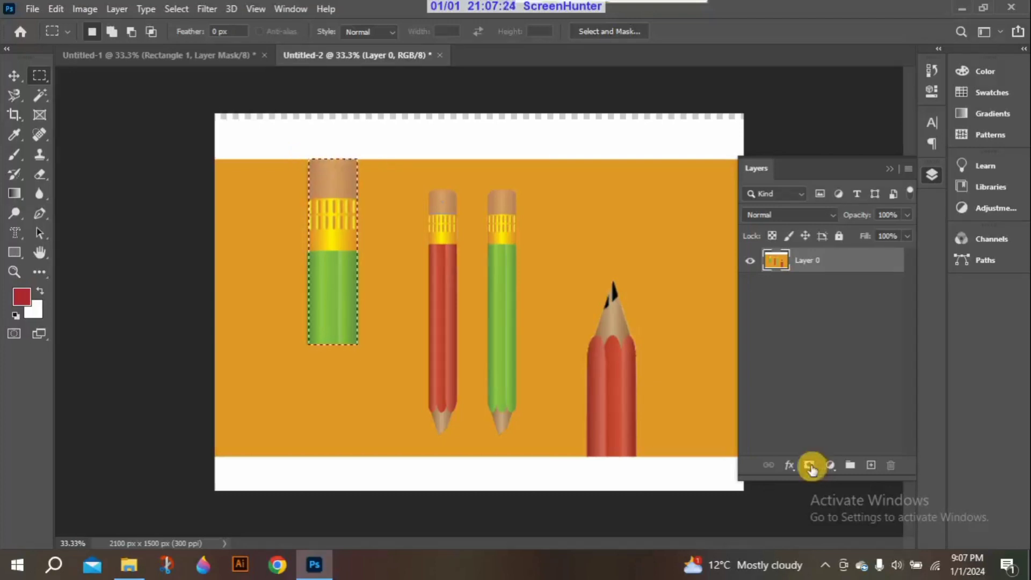
pyautogui.click(810, 466)
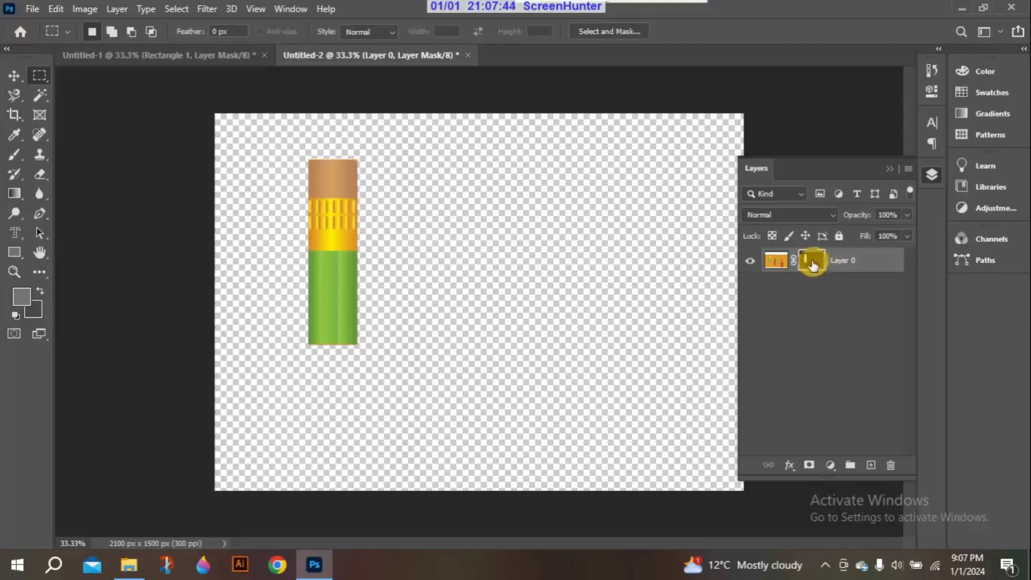
# Set the foreground color to near-white #fdfdfd and fill Layer 0's mask with it
pyautogui.click(27, 302)
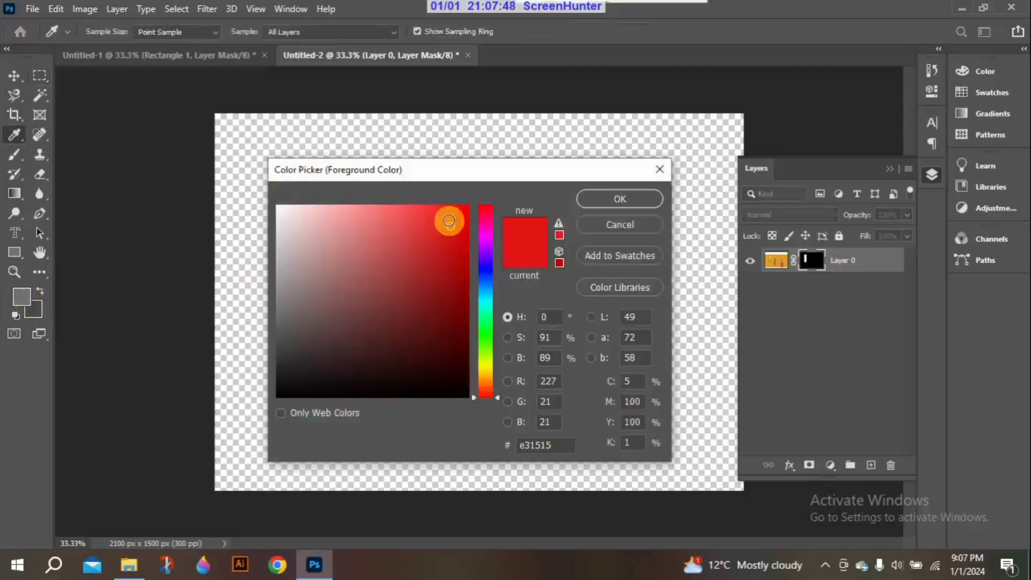
pyautogui.moveTo(451, 228); pyautogui.dragTo(277, 207)
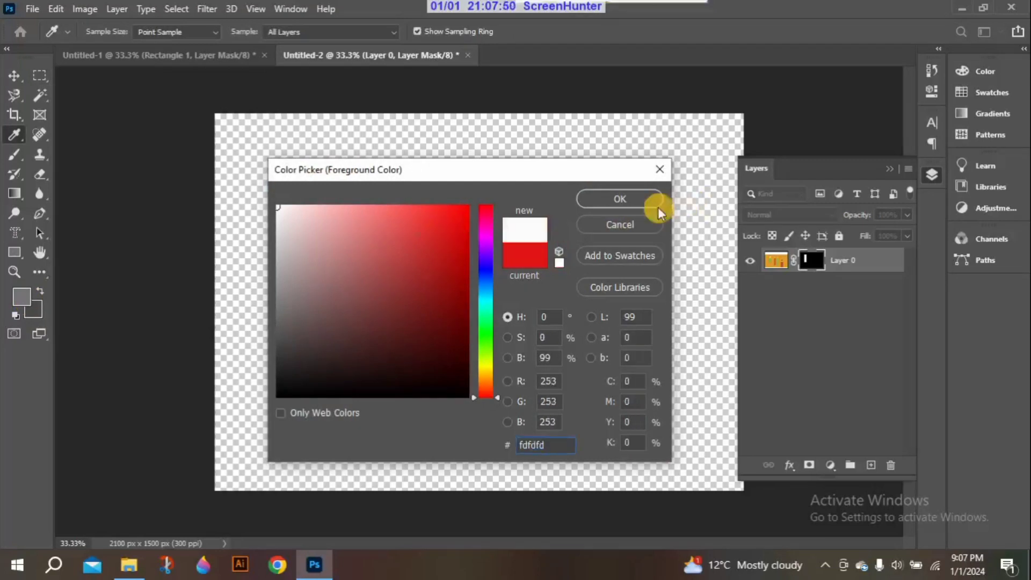
pyautogui.click(605, 202)
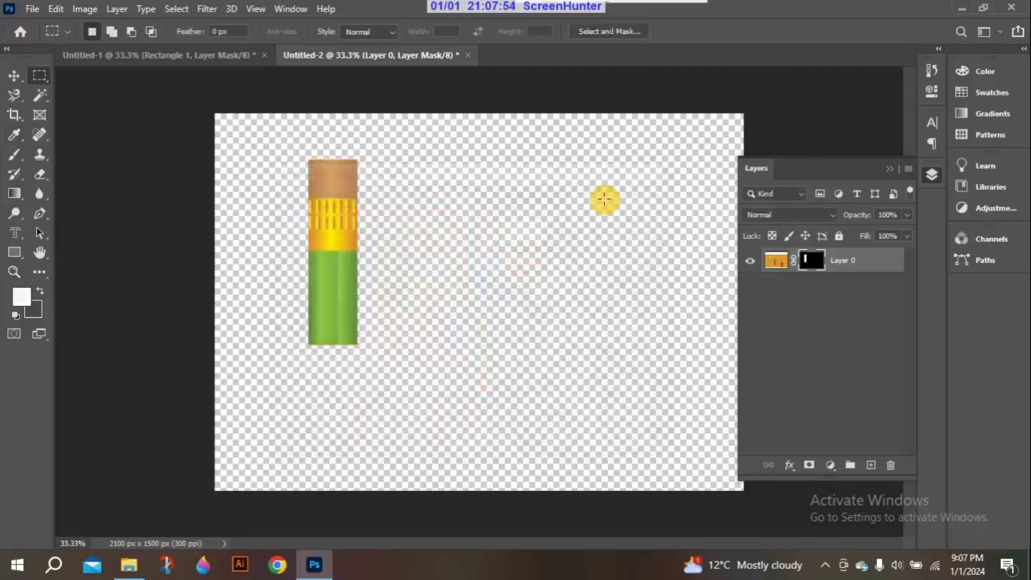
pyautogui.hotkey('alt', 'BackSpace')
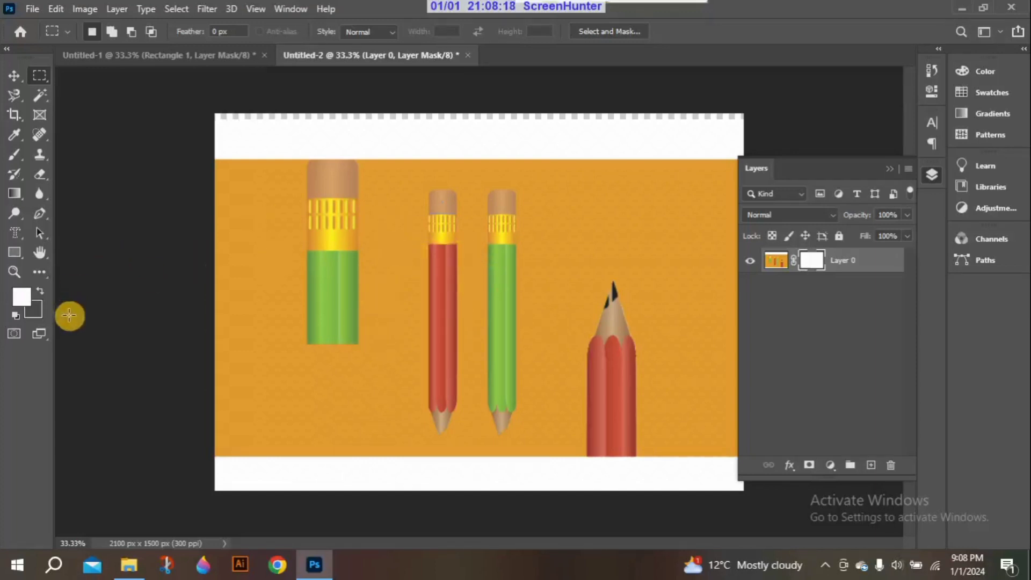
# Change the foreground color to blue #1854c2 and refill Layer 0's mask with it
pyautogui.click(21, 298)
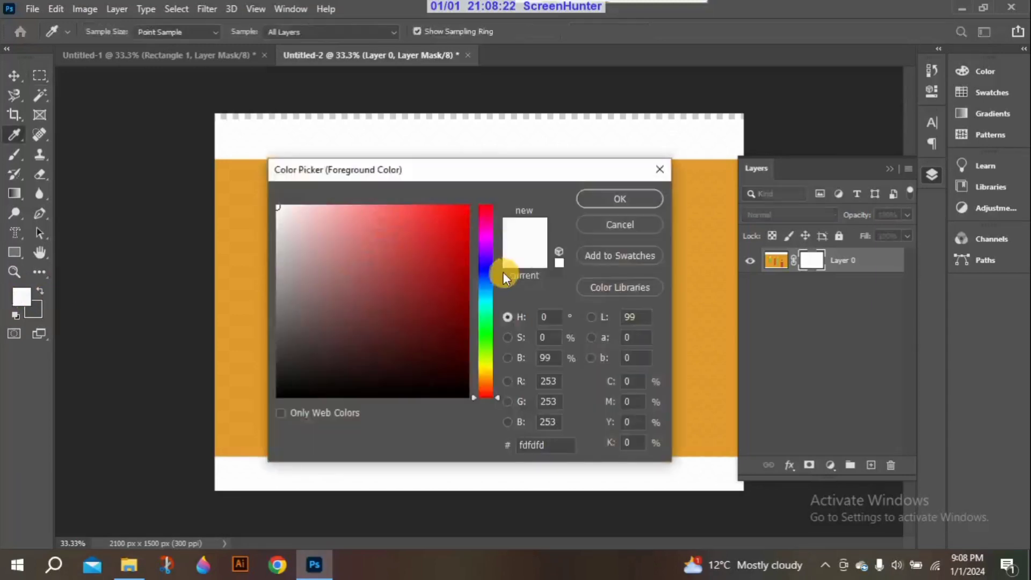
pyautogui.click(486, 295)
pyautogui.click(485, 281)
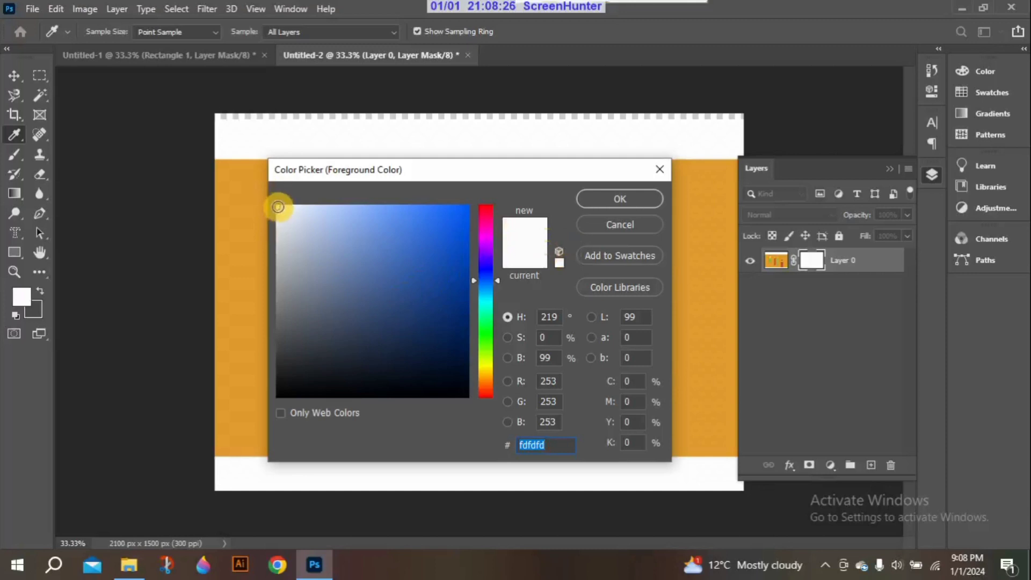
pyautogui.moveTo(278, 207)
pyautogui.mouseDown()
pyautogui.moveTo(451, 275)
pyautogui.moveTo(445, 251)
pyautogui.mouseUp()
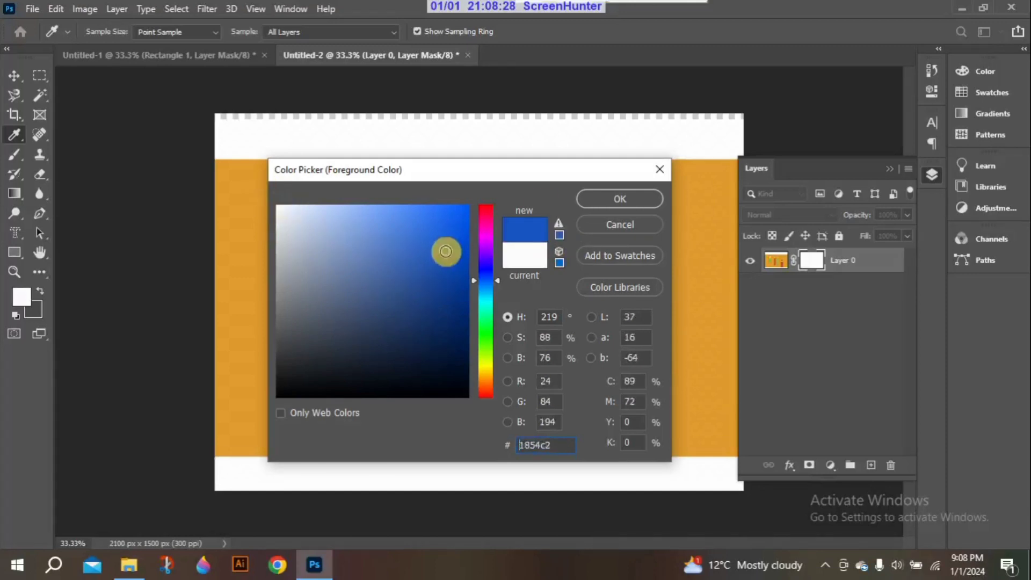
pyautogui.click(632, 198)
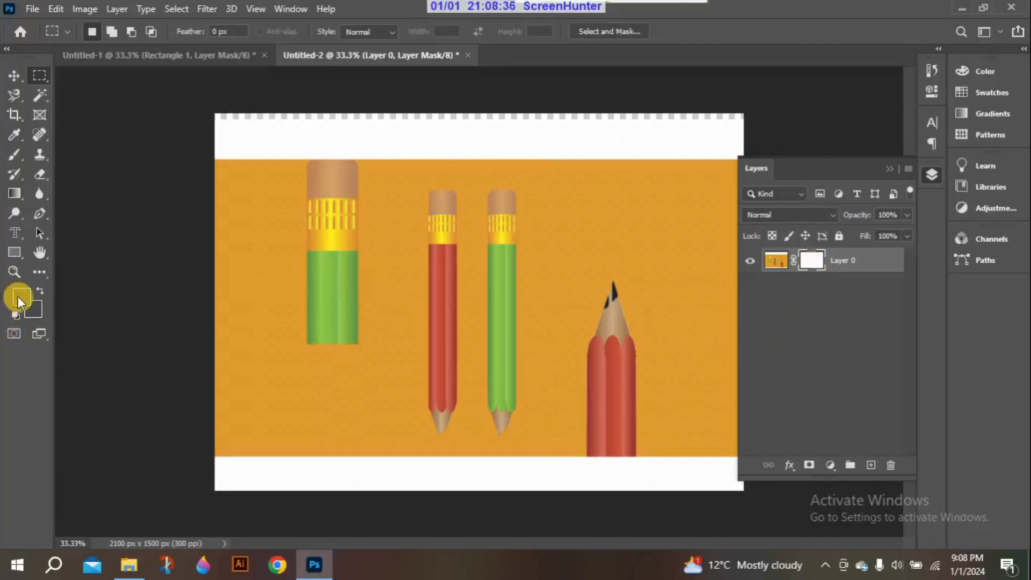
pyautogui.hotkey('alt', 'BackSpace')
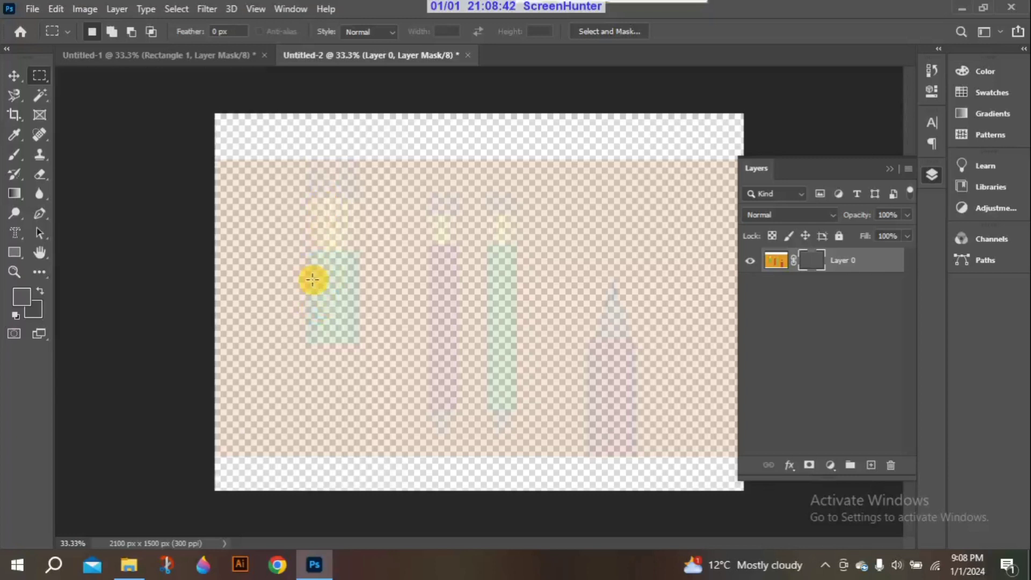
# Choose the Brush tool and set the foreground color to near-black #0a0a0a
pyautogui.click(13, 161)
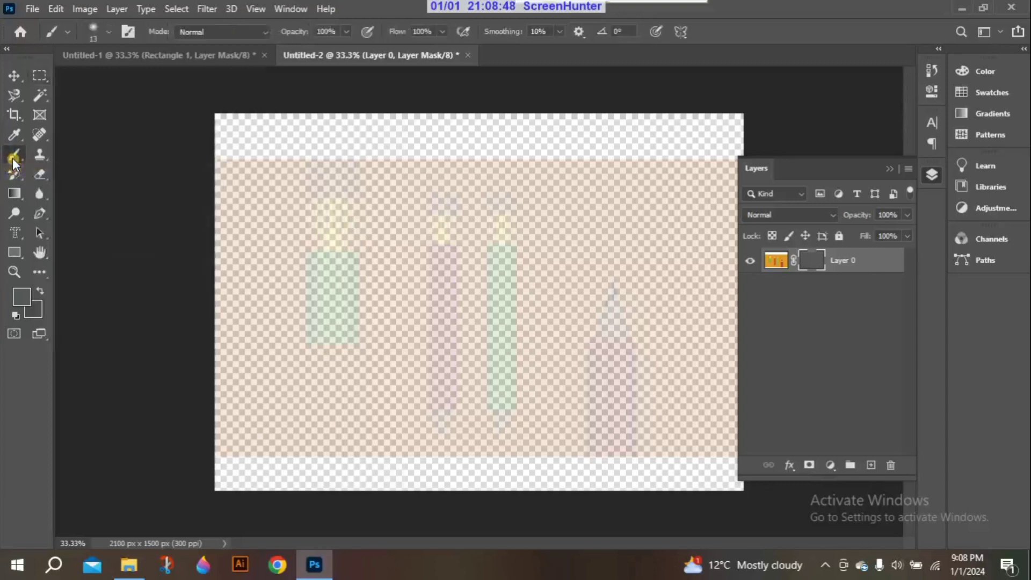
pyautogui.click(22, 296)
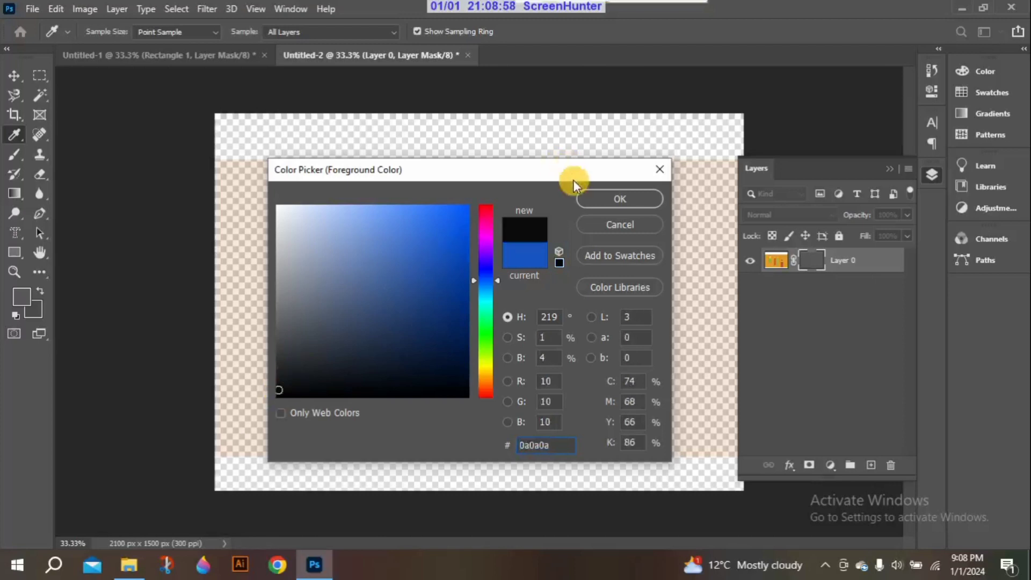
pyautogui.click(582, 197)
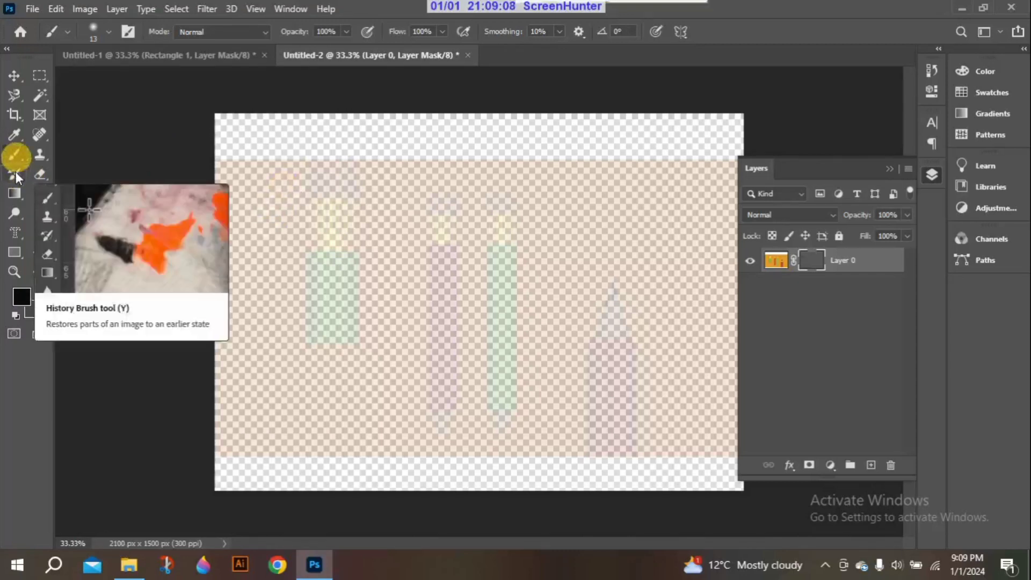
pyautogui.click(16, 176)
pyautogui.rightClick(16, 176)
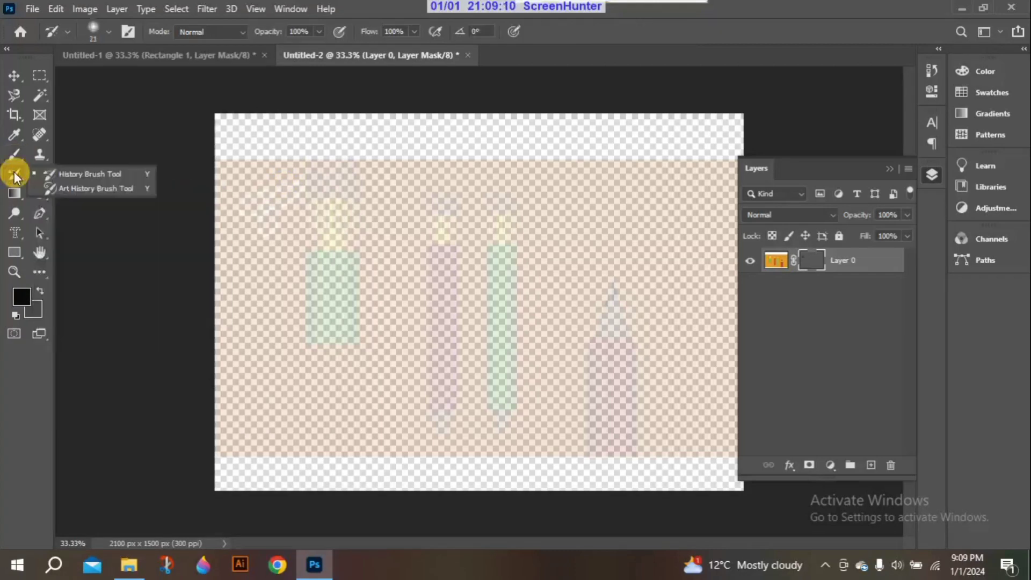
pyautogui.click(15, 155)
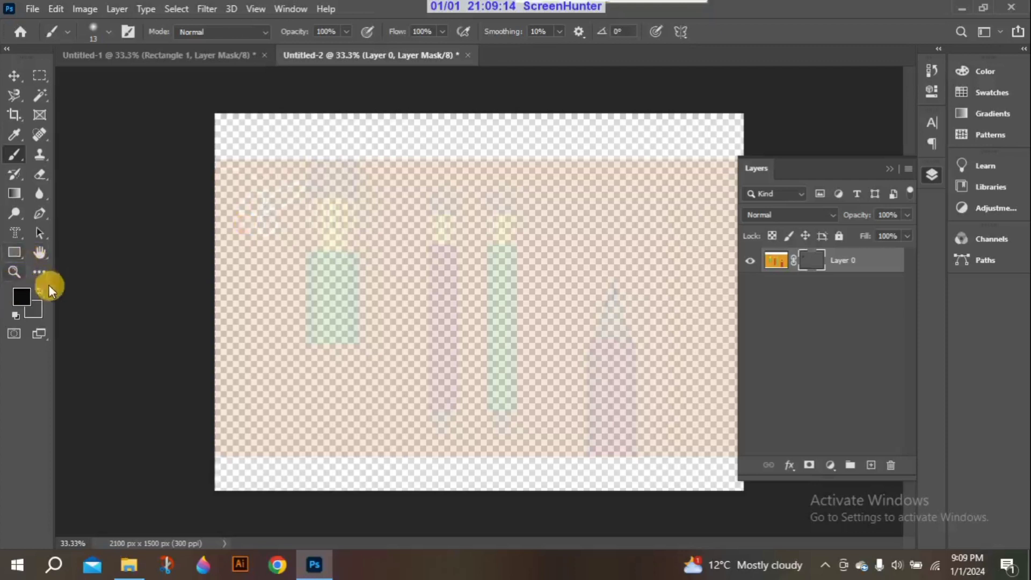
# Set the foreground color to near-white #f6f9ff and refill Layer 0's mask with it
pyautogui.click(23, 296)
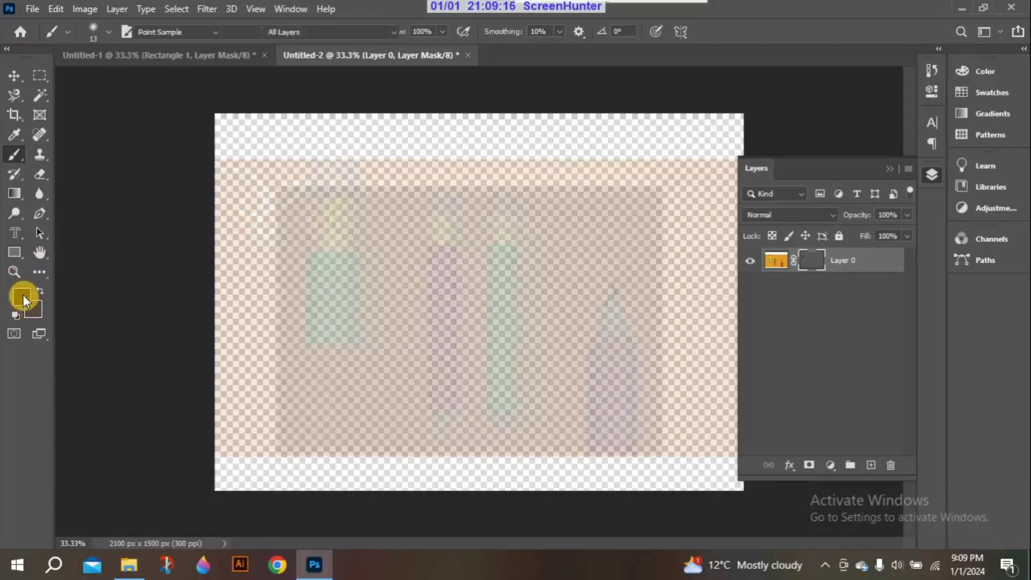
pyautogui.moveTo(279, 391)
pyautogui.mouseDown()
pyautogui.moveTo(281, 196)
pyautogui.moveTo(283, 205)
pyautogui.mouseUp()
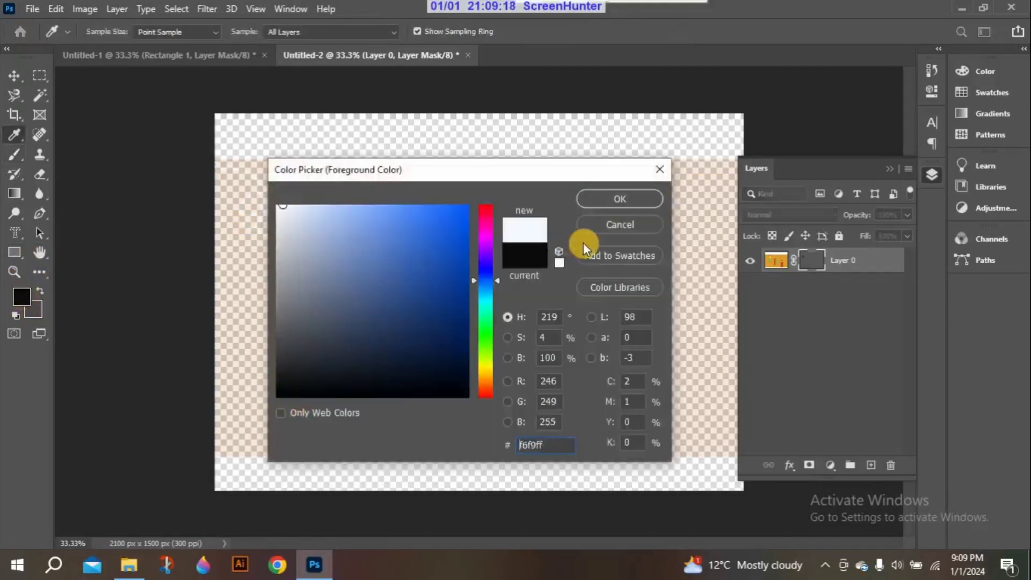
pyautogui.click(590, 204)
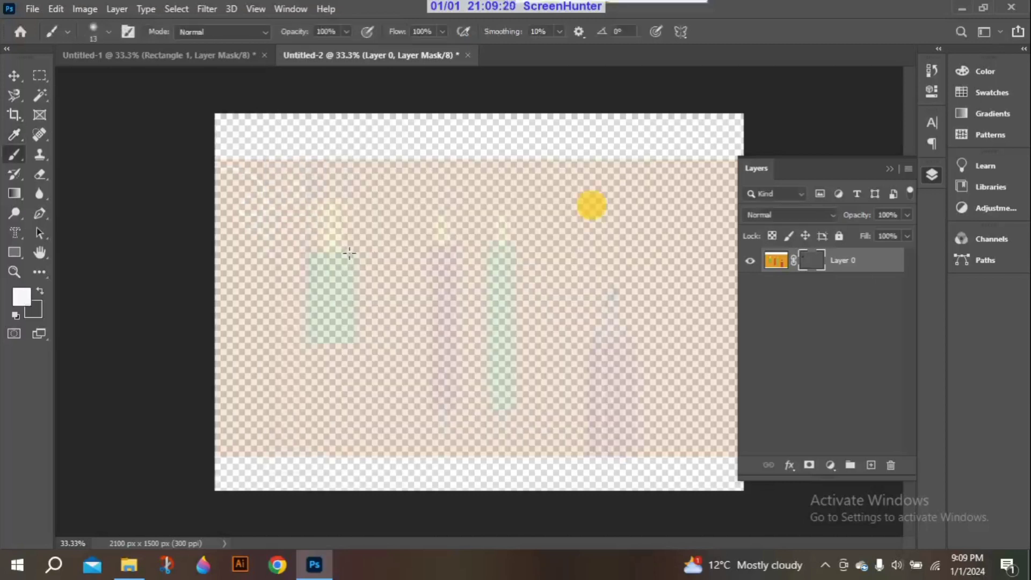
pyautogui.click(349, 252)
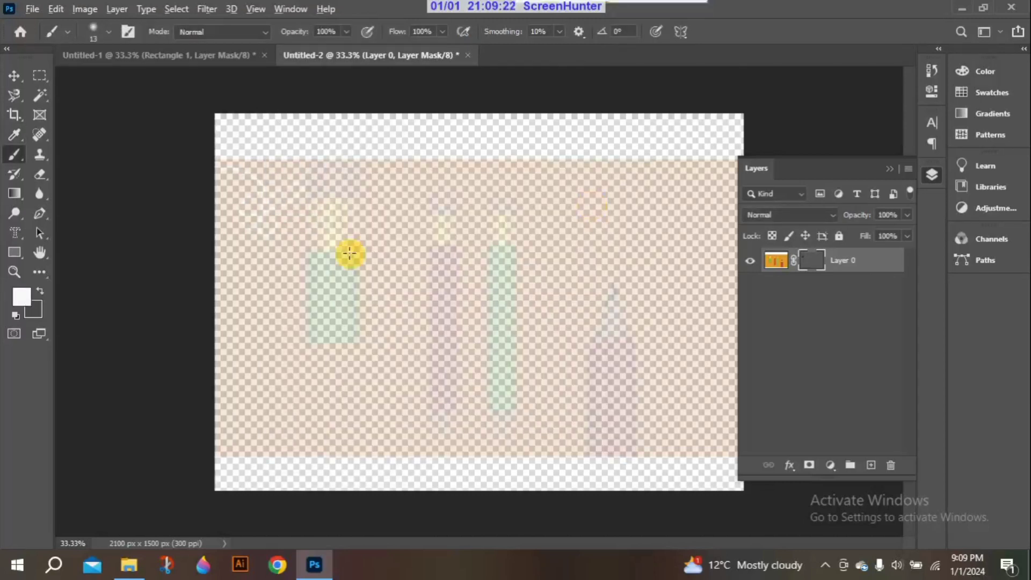
pyautogui.hotkey('alt', 'Delete')
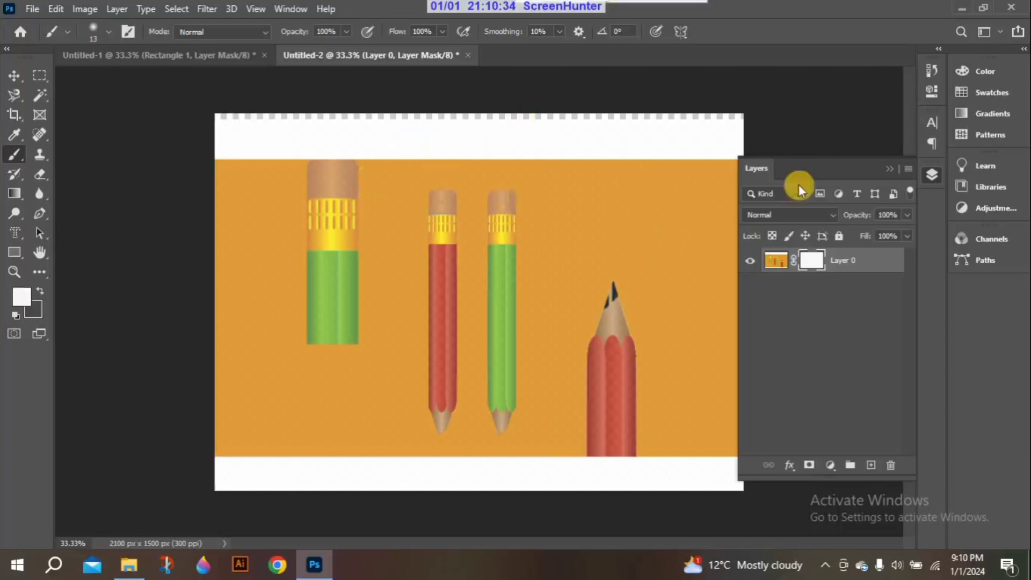
# Switch to the Untitled-1 document and delete its Rectangle 1 layer together with the layer mask
pyautogui.click(887, 171)
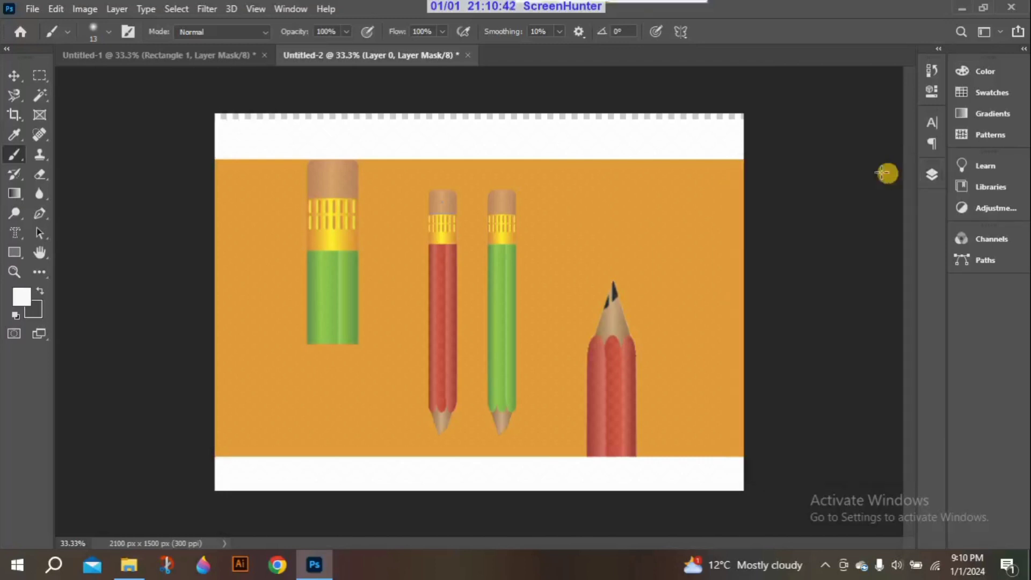
pyautogui.click(241, 56)
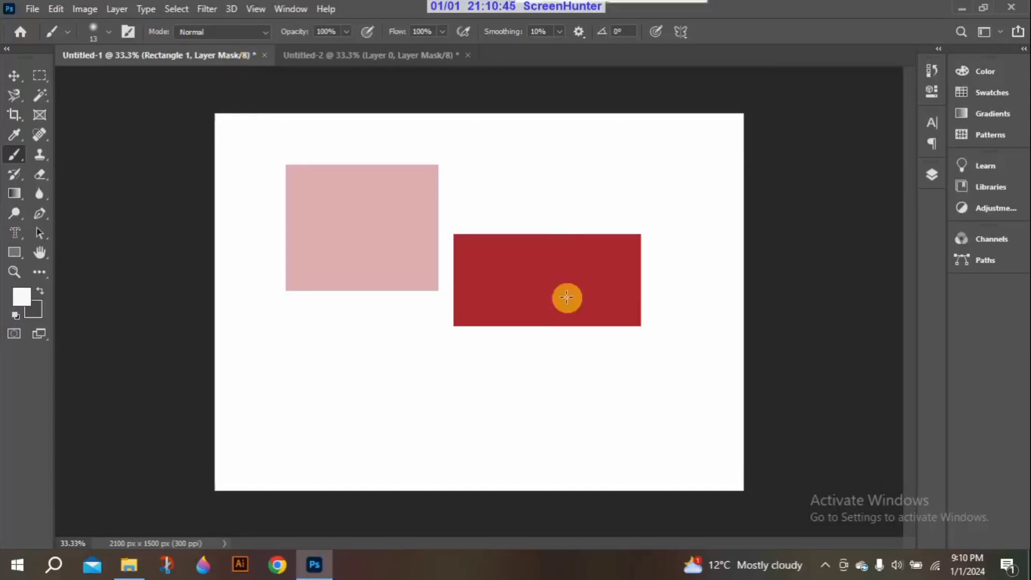
pyautogui.click(930, 175)
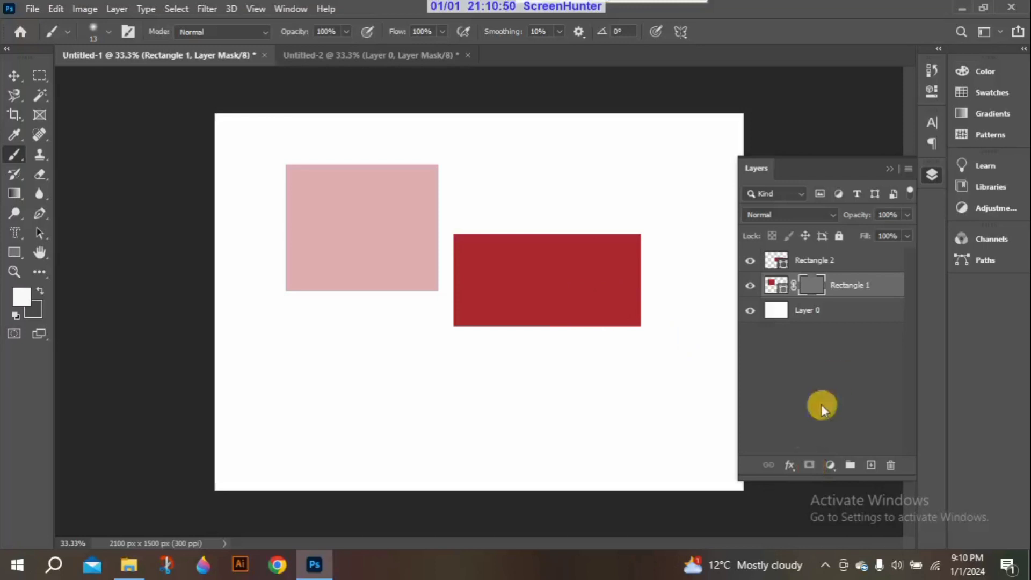
pyautogui.click(843, 290)
pyautogui.press('Delete')
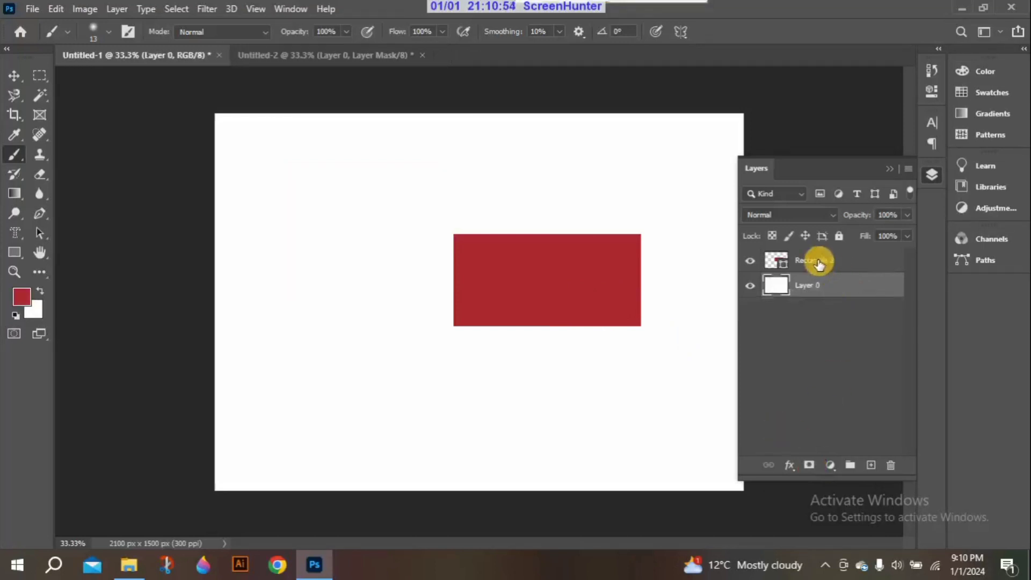
# Examine the blending options and available effects for the Rectangle 2 layer in the Layer Style dialog
pyautogui.click(818, 262)
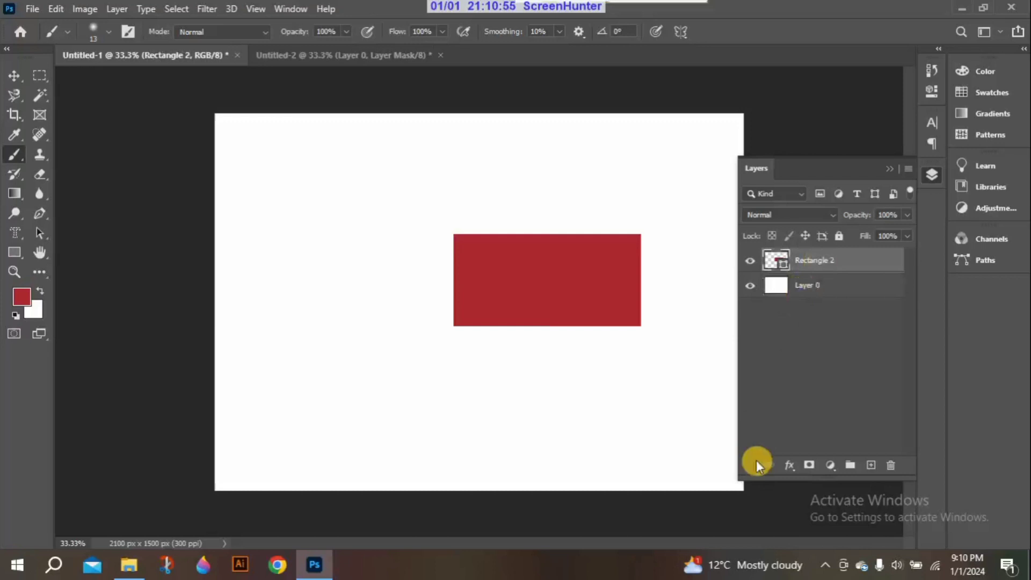
pyautogui.click(791, 466)
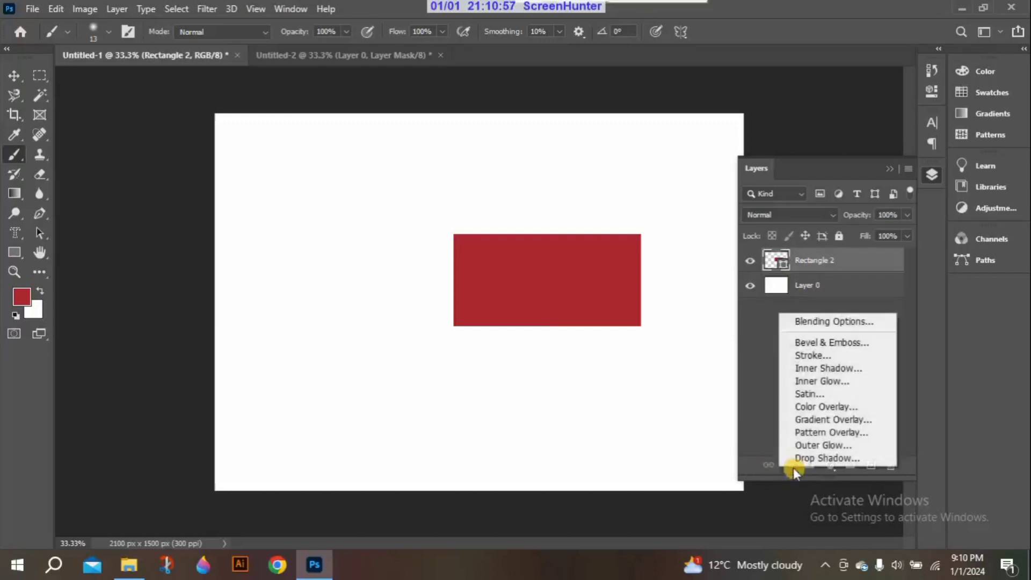
pyautogui.click(821, 322)
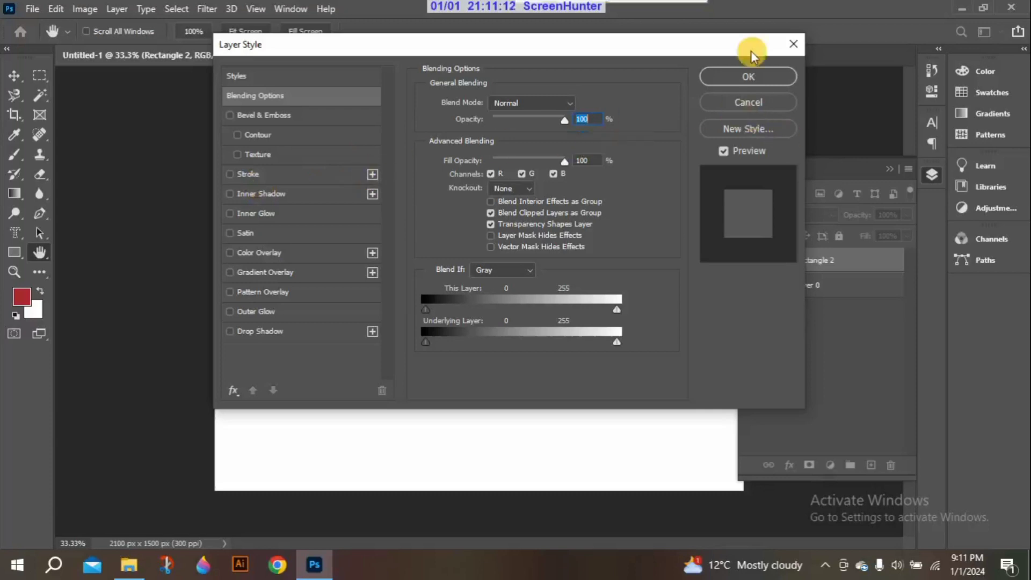
pyautogui.click(793, 46)
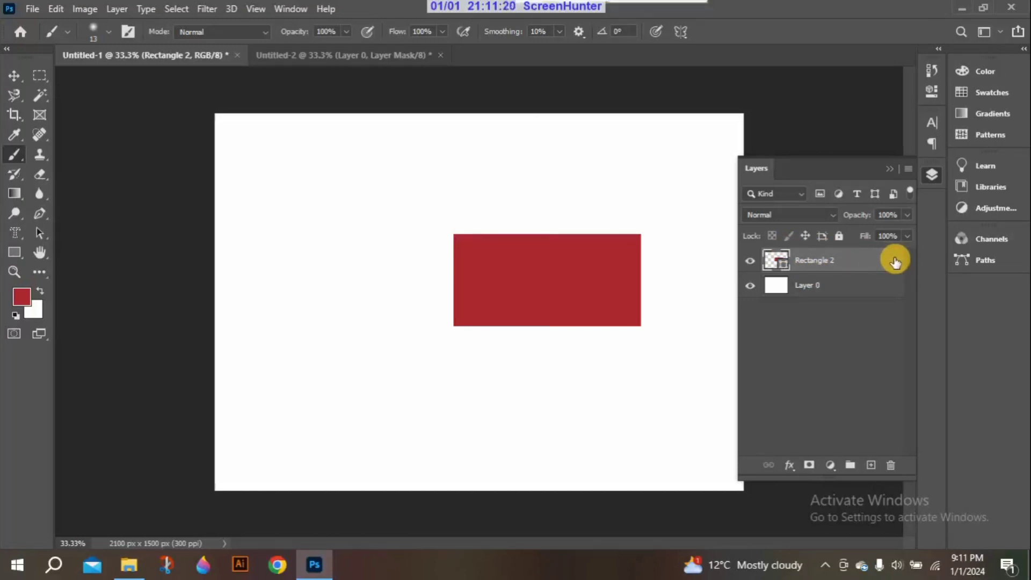
pyautogui.doubleClick(893, 262)
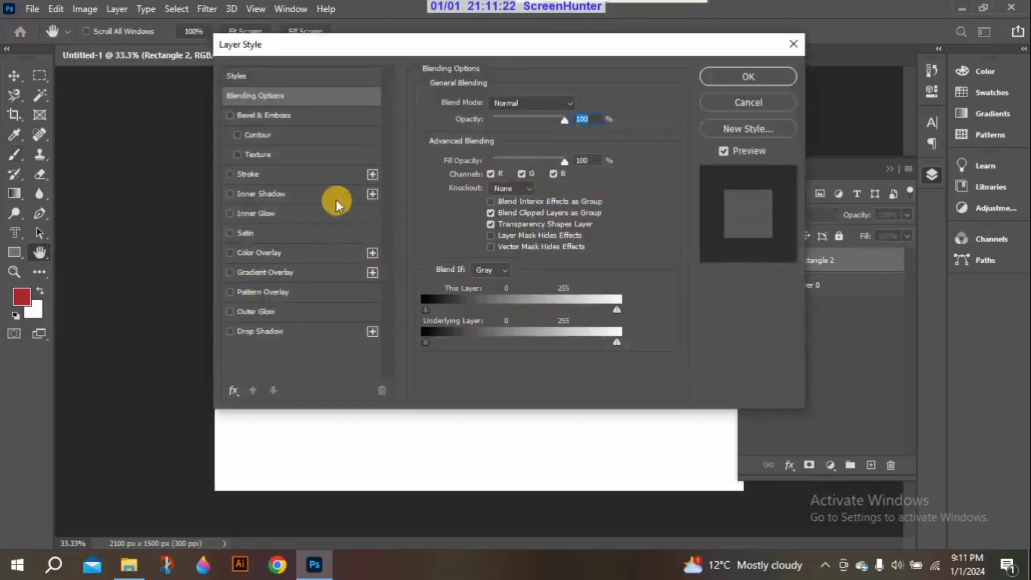
pyautogui.moveTo(418, 46); pyautogui.dragTo(444, 60)
pyautogui.click(817, 60)
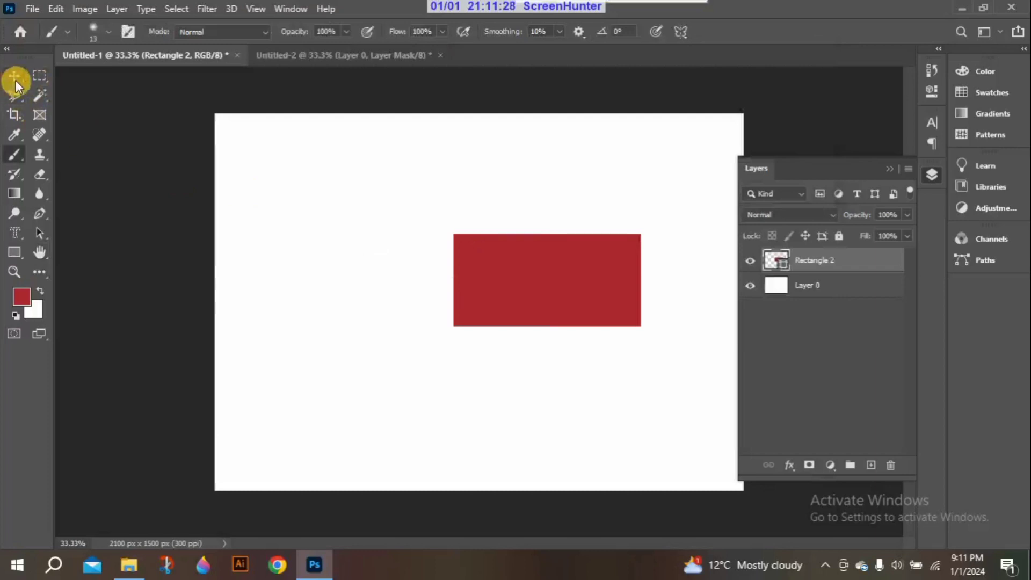
# Select the red rectangle on the canvas with the Move tool and delete it
pyautogui.click(14, 79)
pyautogui.click(510, 256)
pyautogui.press('Delete')
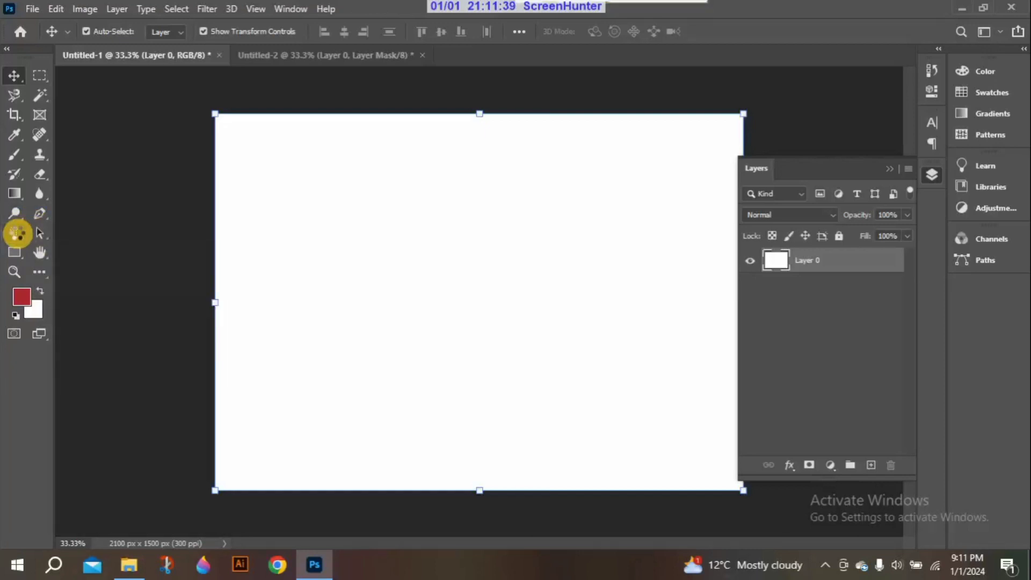
# Add the horizontal text "ADOBE" in the upper part of the blank canvas
pyautogui.click(16, 233)
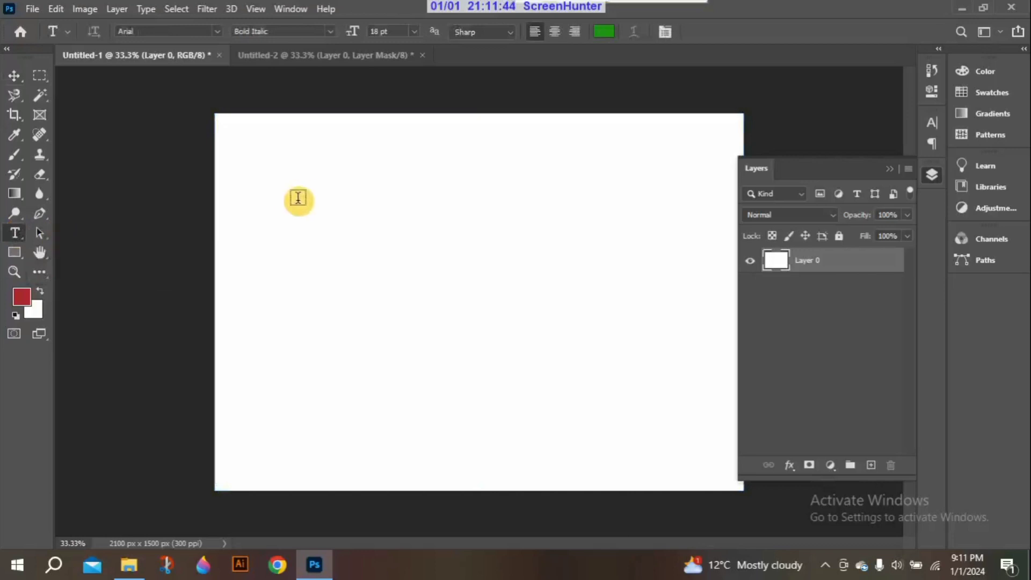
pyautogui.click(312, 206)
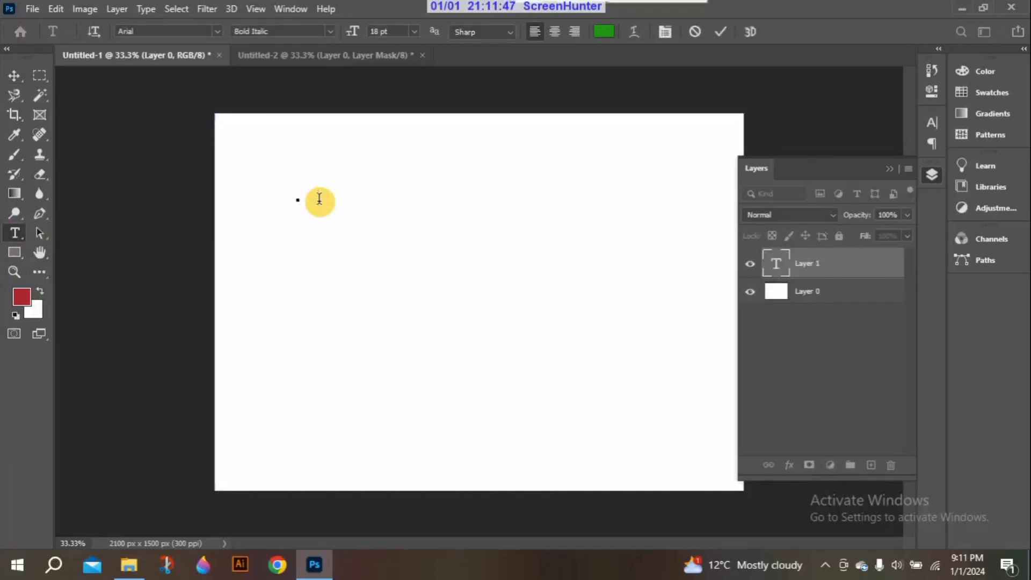
pyautogui.write('aDOBE')
pyautogui.press('Left')
pyautogui.press('Left')
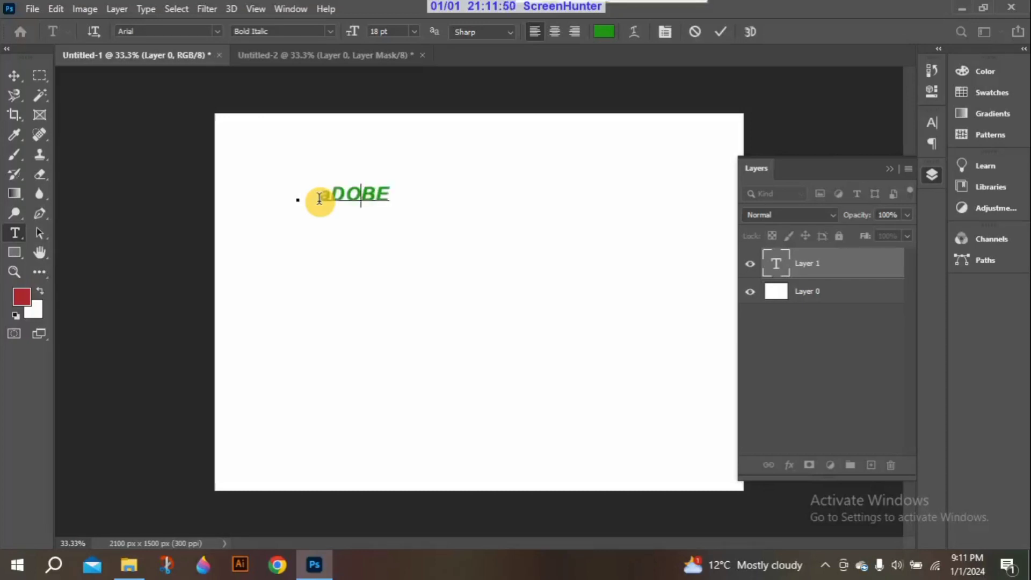
pyautogui.press('BackSpace')
pyautogui.press('BackSpace')
pyautogui.press('BackSpace')
pyautogui.press('BackSpace')
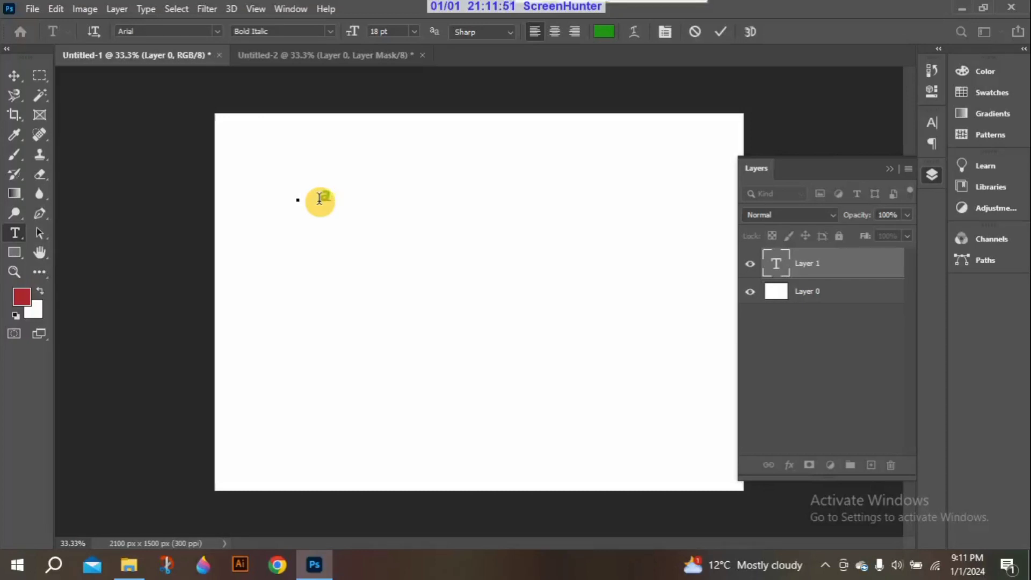
pyautogui.press('BackSpace')
pyautogui.write('ADOBE')
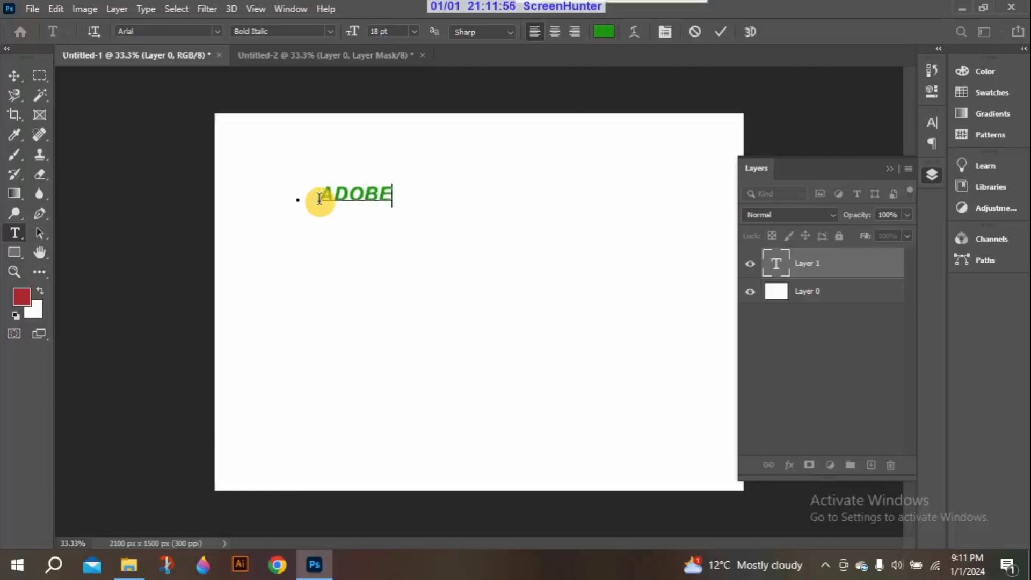
pyautogui.click(13, 81)
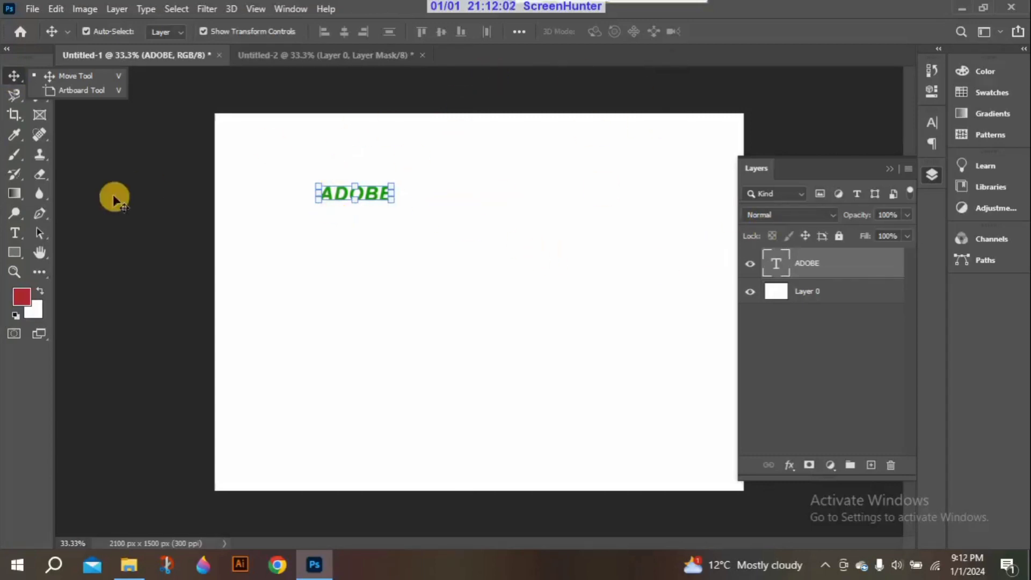
# Enlarge the ADOBE text to 72 pt and move it to the left edge of the canvas at about mid-height
pyautogui.click(14, 232)
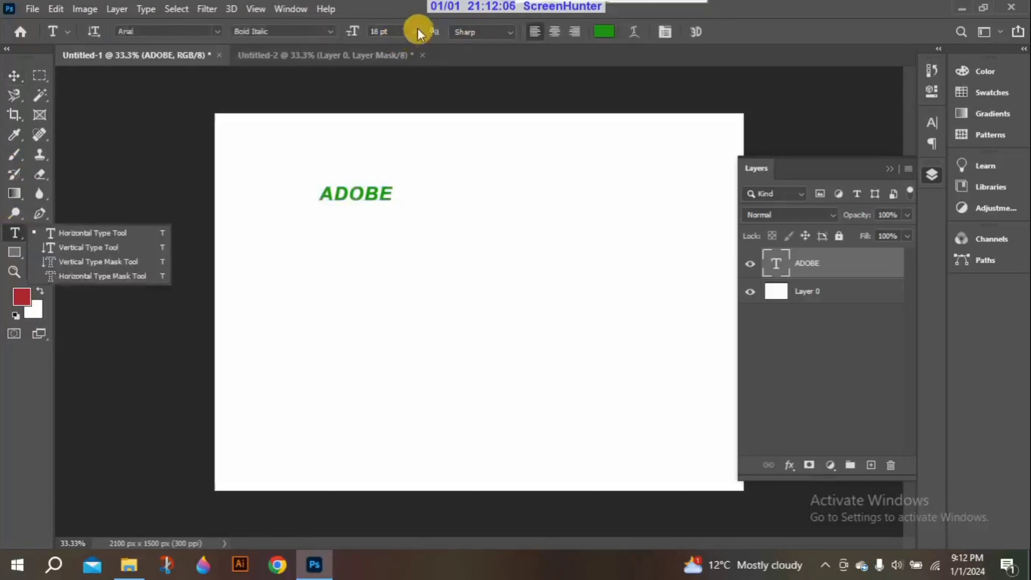
pyautogui.click(414, 31)
pyautogui.click(403, 202)
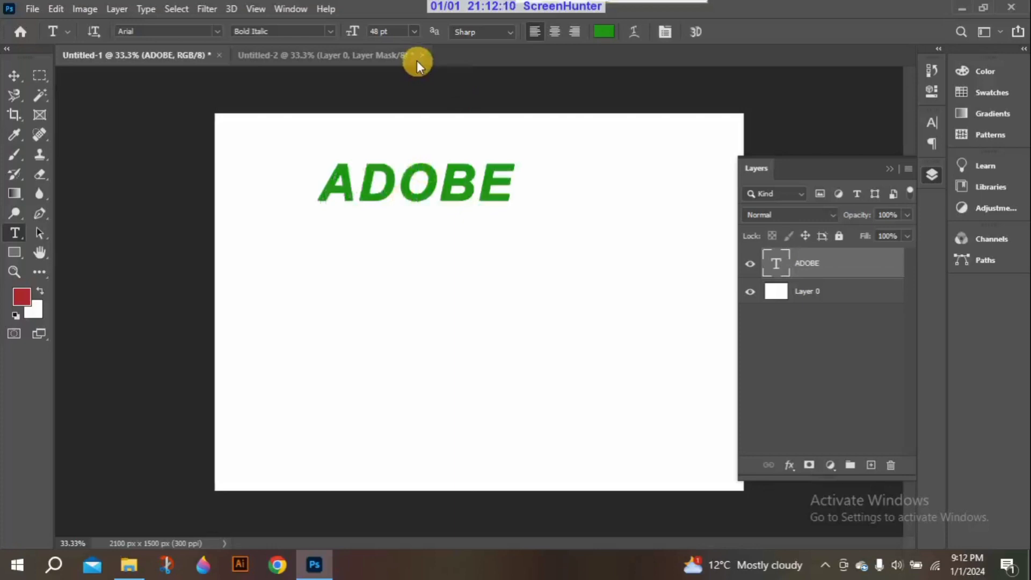
pyautogui.click(412, 30)
pyautogui.click(394, 223)
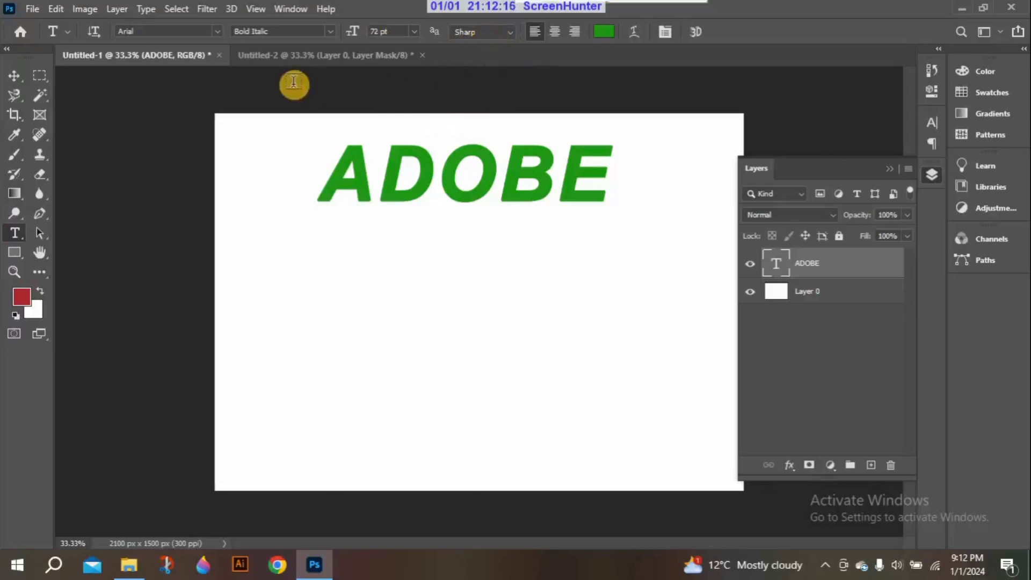
pyautogui.click(15, 81)
pyautogui.moveTo(394, 176); pyautogui.dragTo(285, 302)
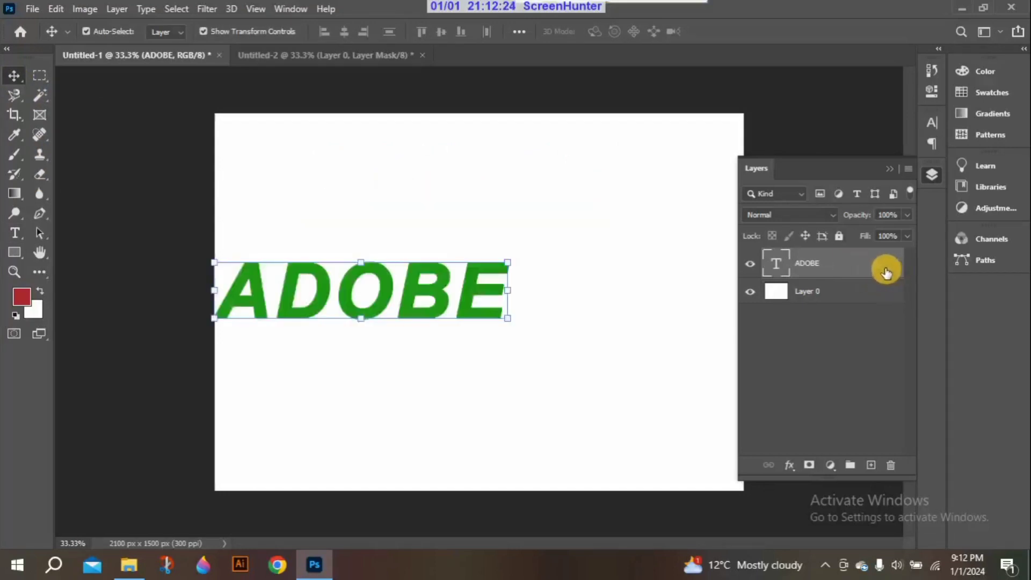
# Enable a single Drop Shadow on the ADOBE text layer with its blend mode set to Multiply
pyautogui.doubleClick(800, 268)
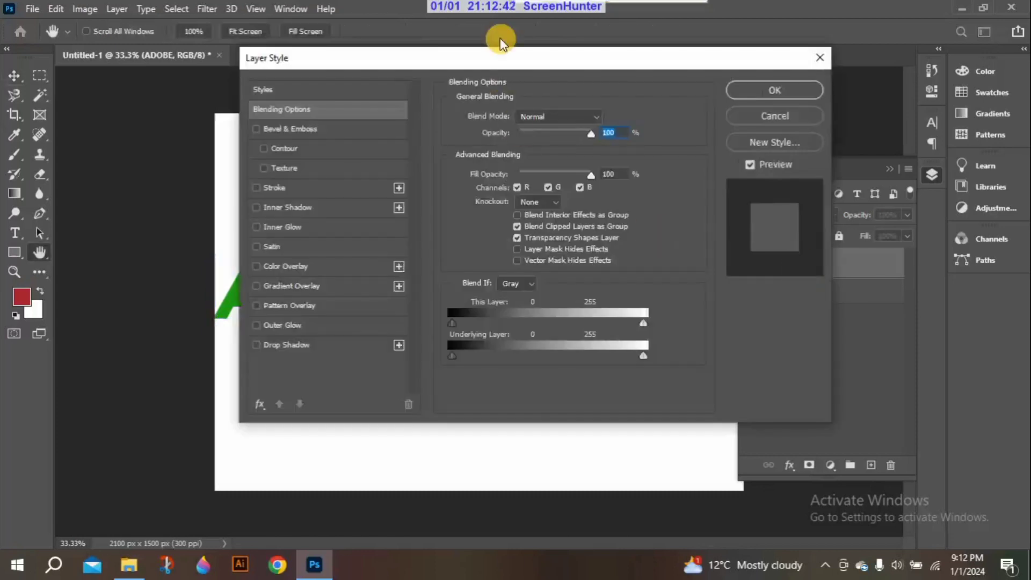
pyautogui.moveTo(509, 56); pyautogui.dragTo(712, 52)
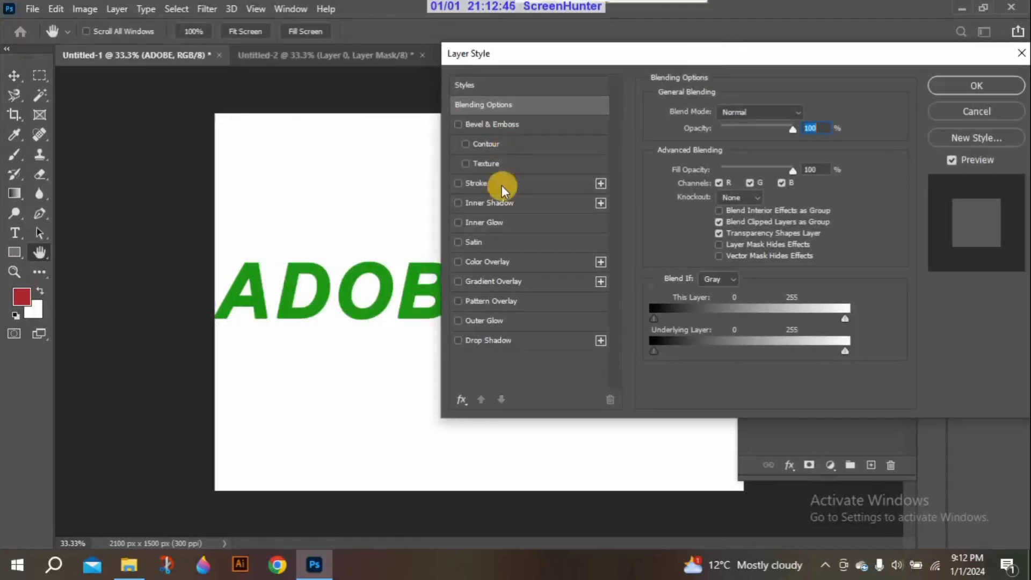
pyautogui.click(459, 340)
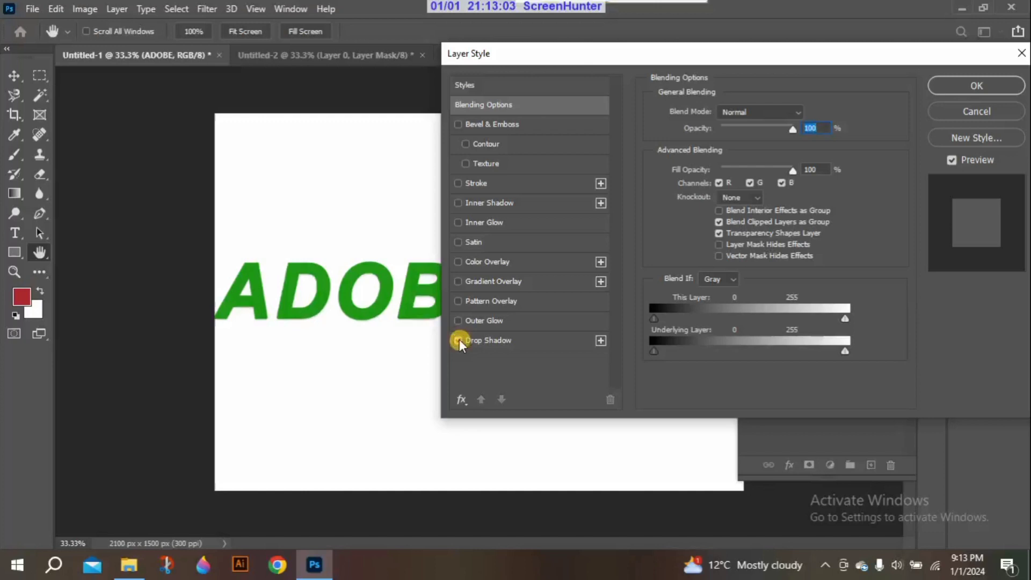
pyautogui.click(599, 339)
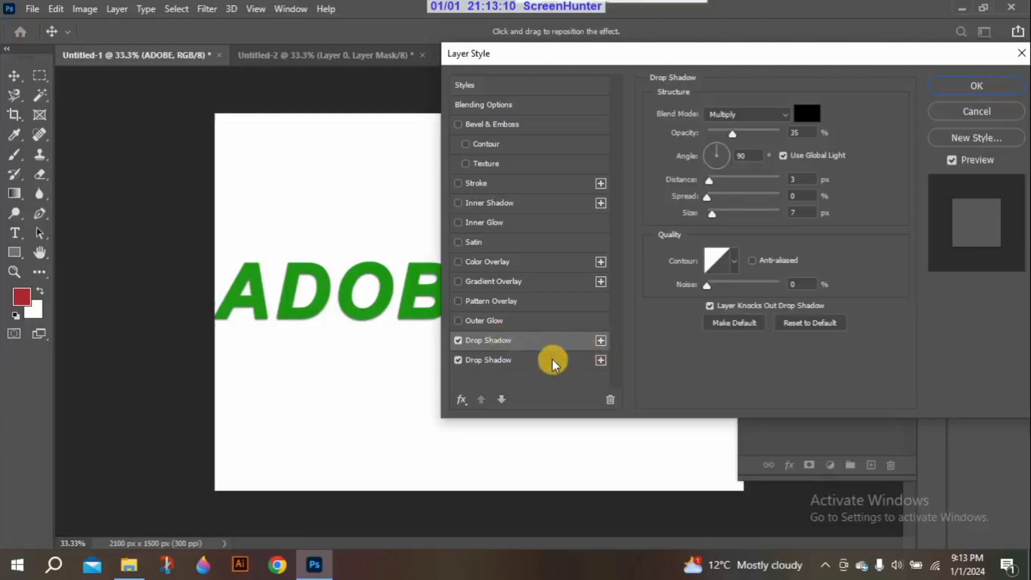
pyautogui.click(610, 400)
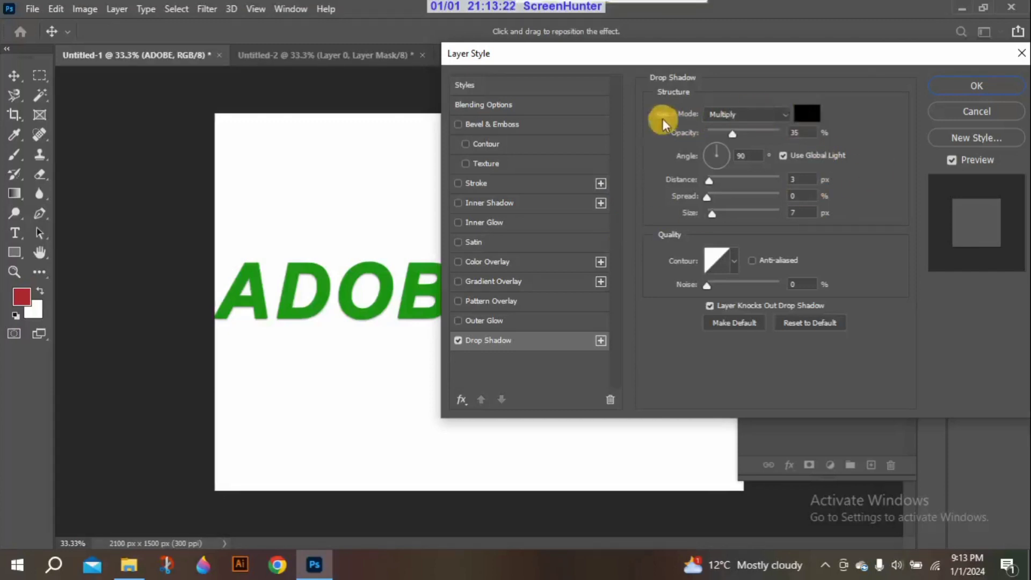
pyautogui.click(782, 113)
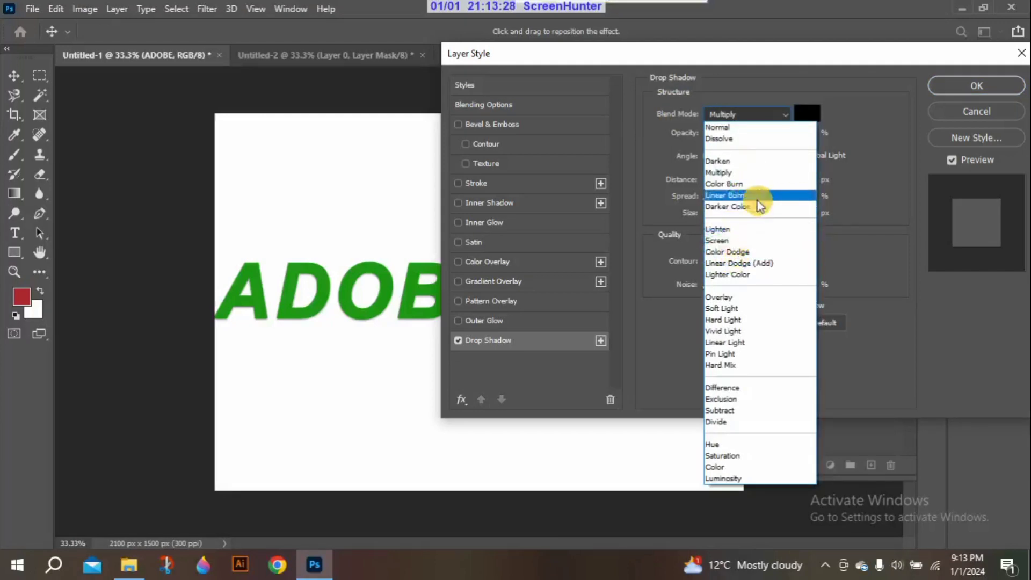
pyautogui.click(750, 176)
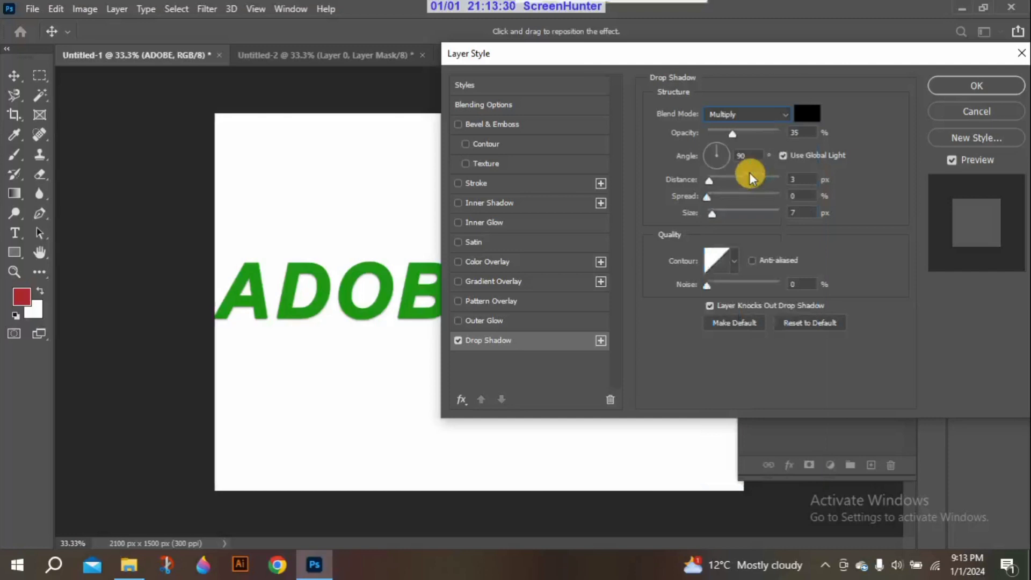
# Review the Drop Shadow's available blend modes and apply the effect to the ADOBE text layer
pyautogui.click(786, 113)
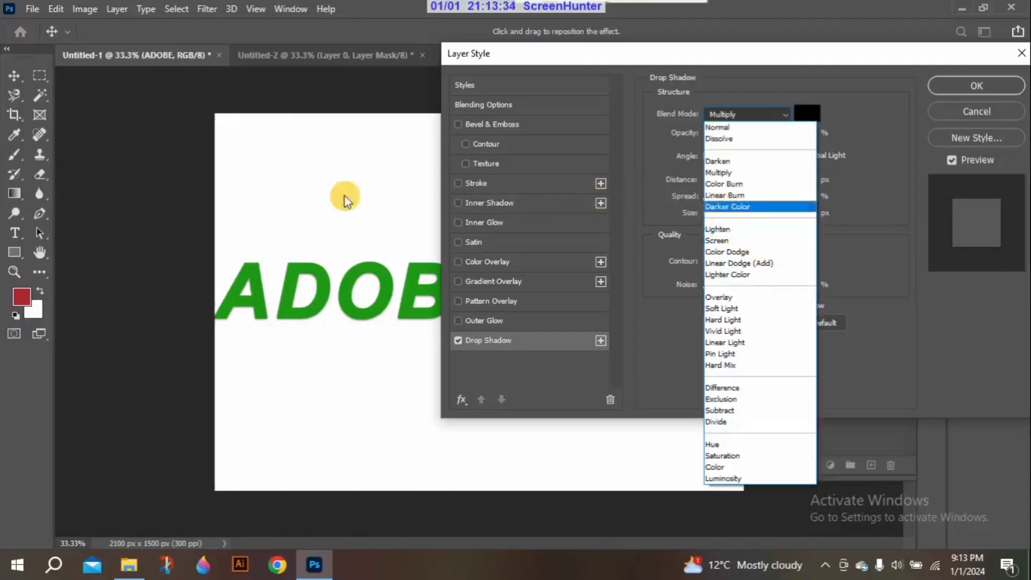
pyautogui.click(18, 79)
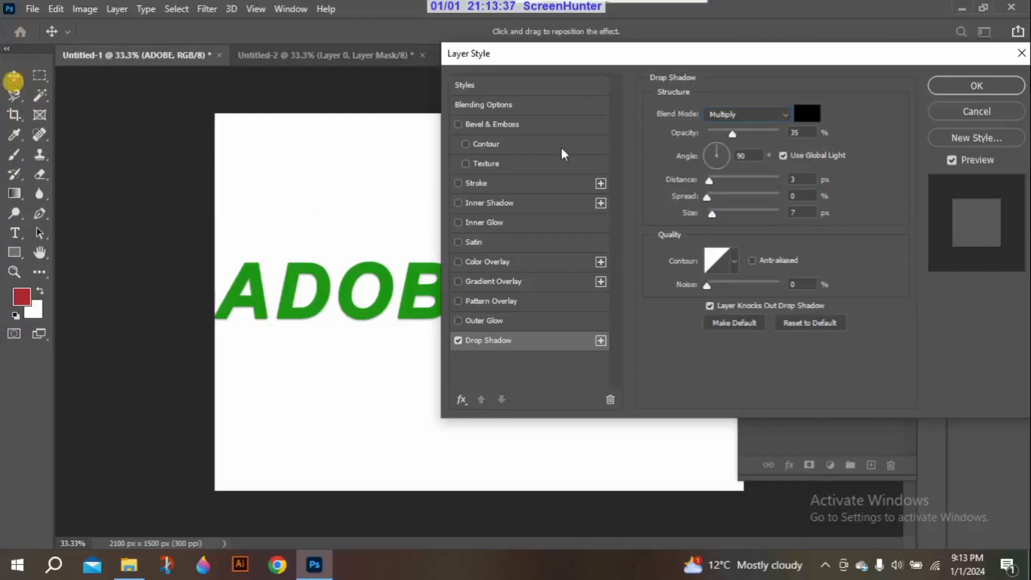
pyautogui.click(997, 84)
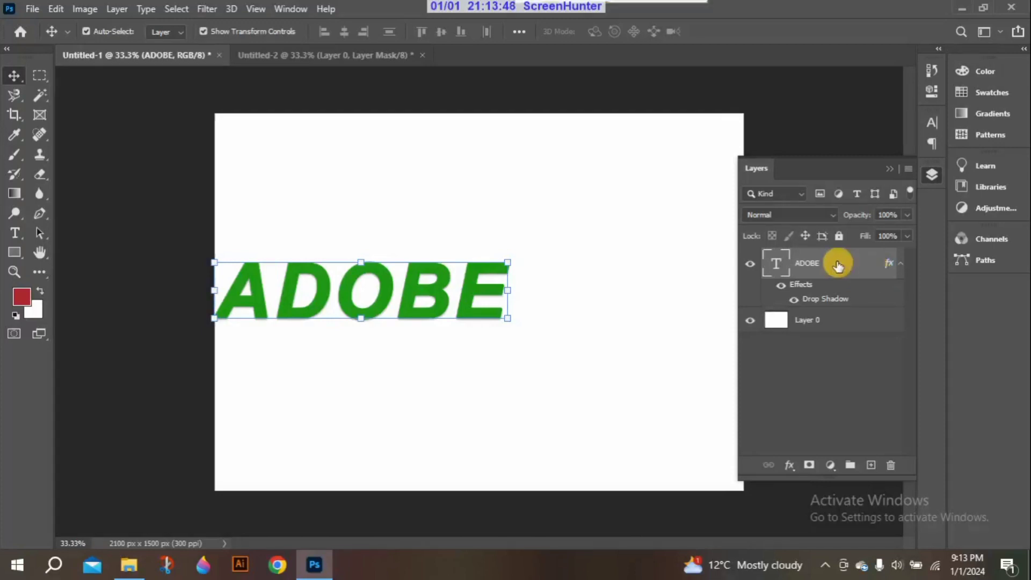
pyautogui.doubleClick(880, 264)
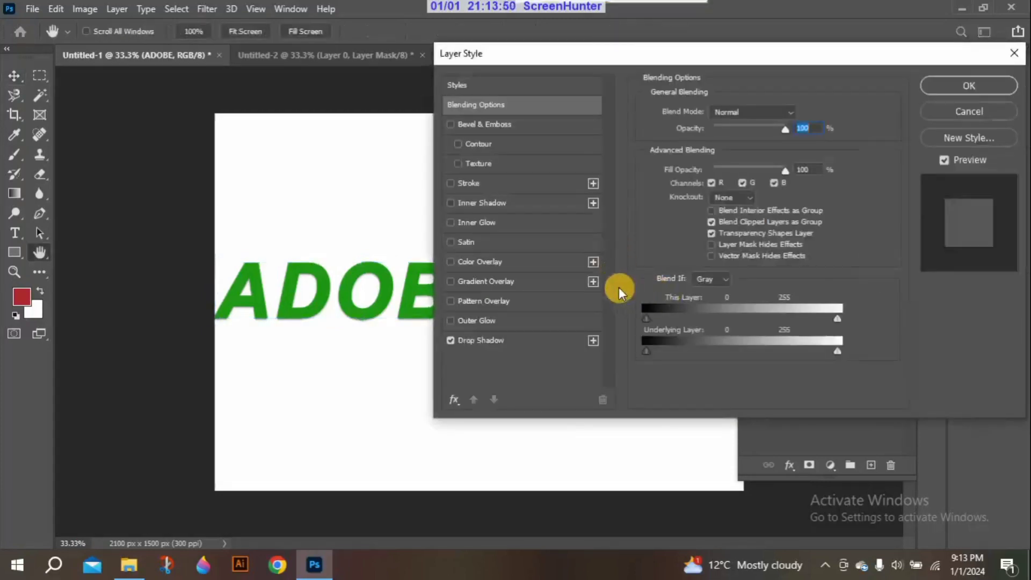
pyautogui.click(528, 342)
pyautogui.click(772, 115)
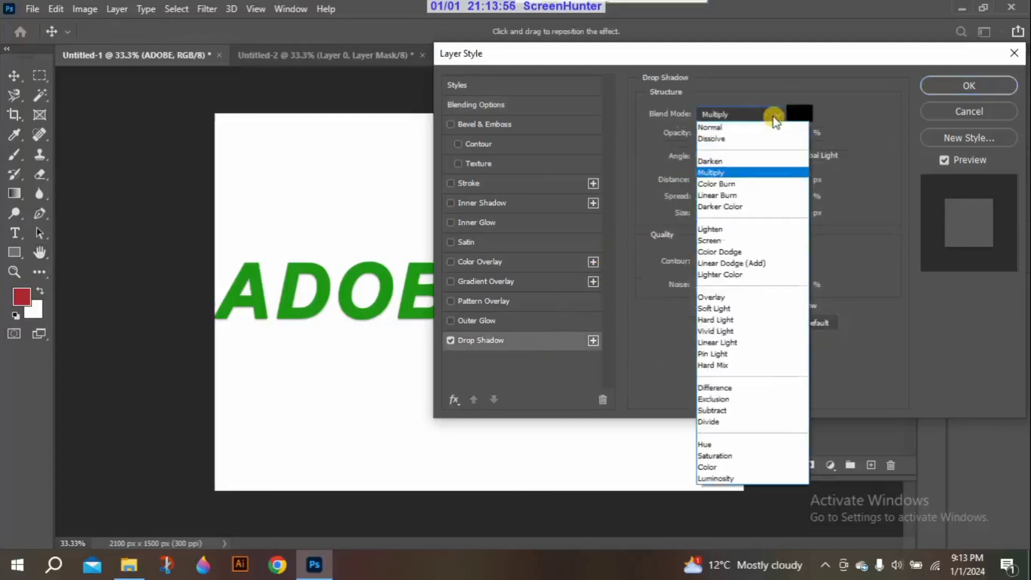
pyautogui.click(732, 298)
pyautogui.click(726, 134)
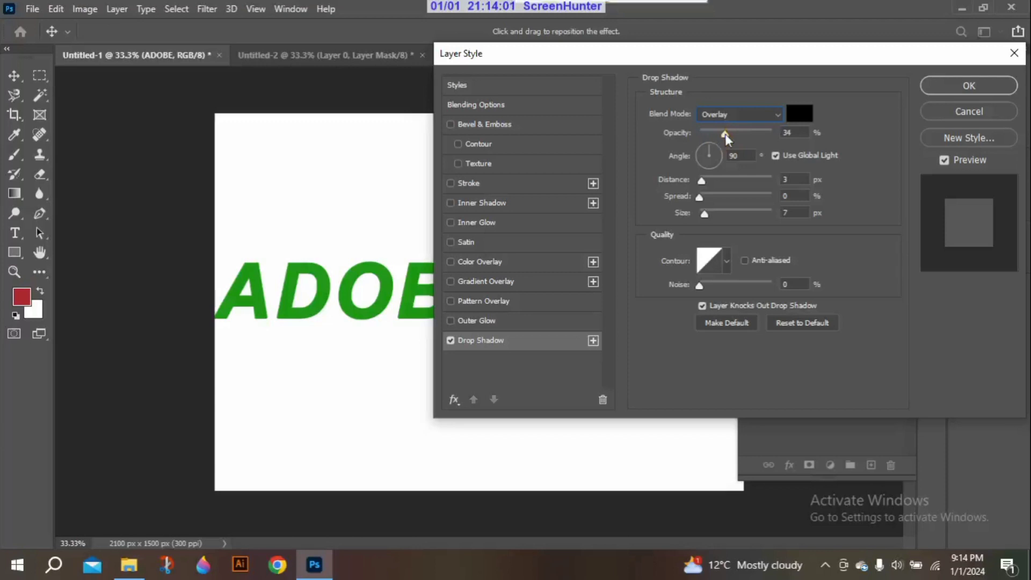
pyautogui.moveTo(725, 134); pyautogui.dragTo(764, 133)
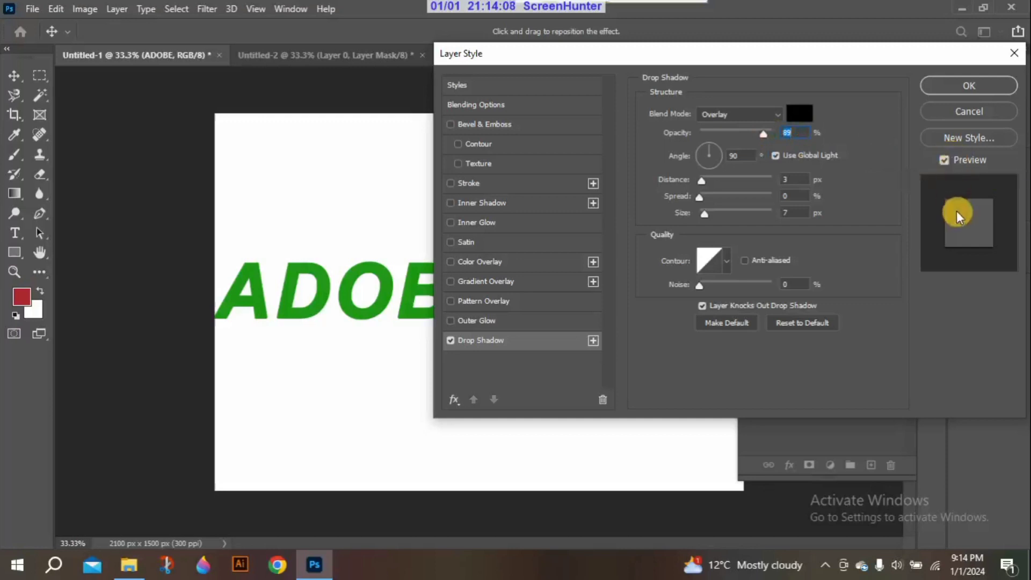
pyautogui.moveTo(765, 133); pyautogui.dragTo(759, 133)
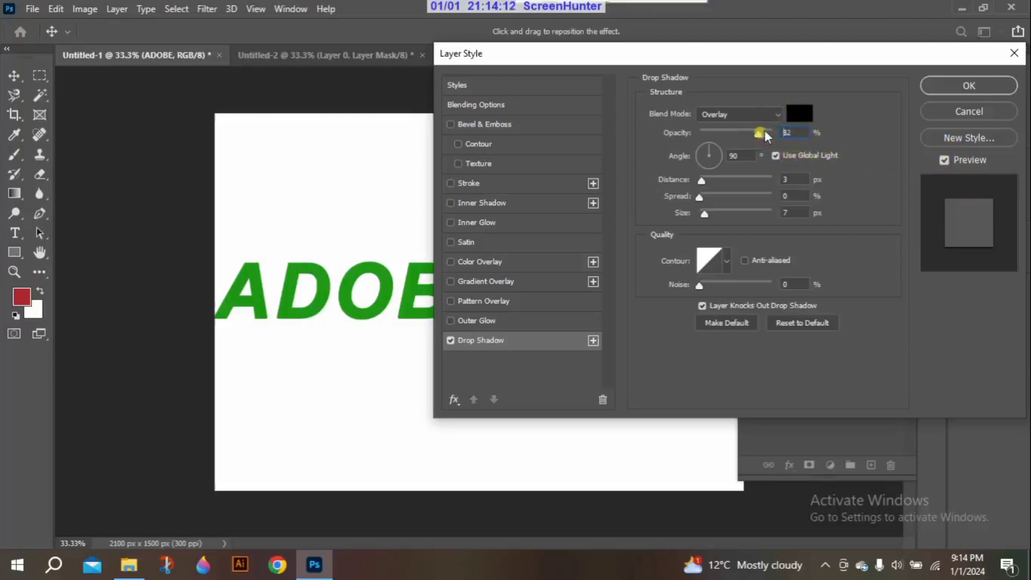
pyautogui.moveTo(767, 132); pyautogui.dragTo(774, 133)
pyautogui.click(774, 115)
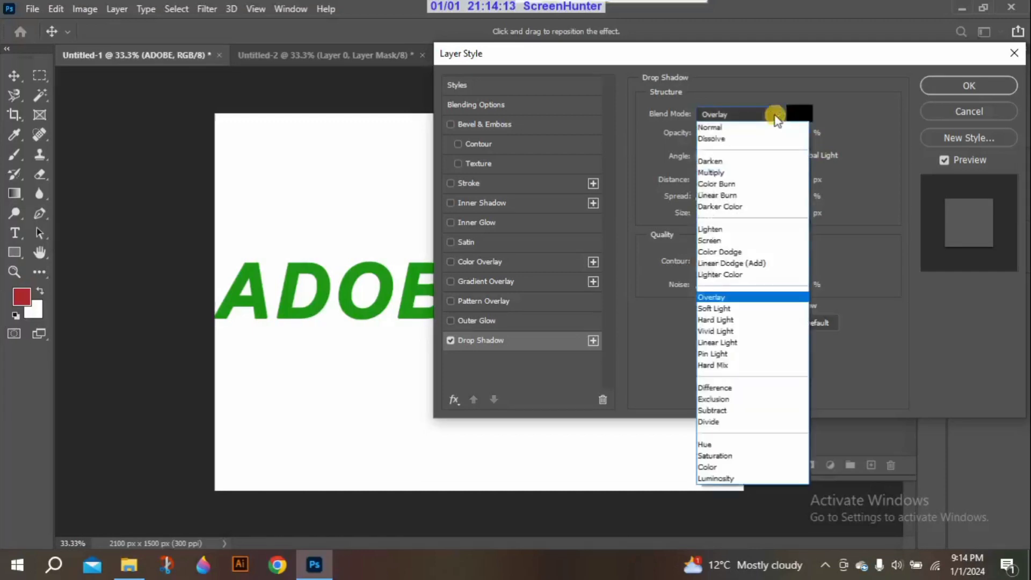
pyautogui.click(736, 172)
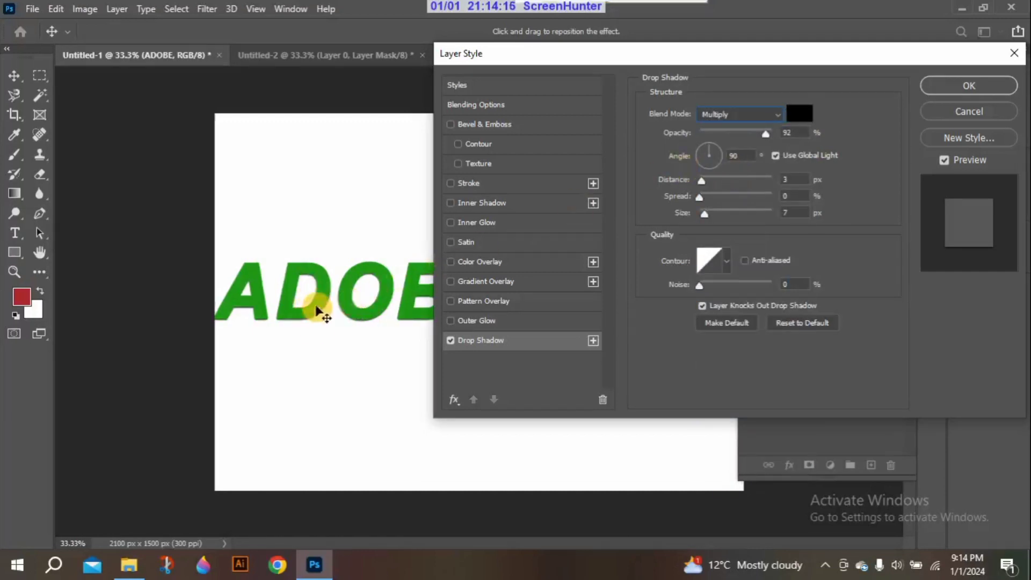
pyautogui.click(763, 113)
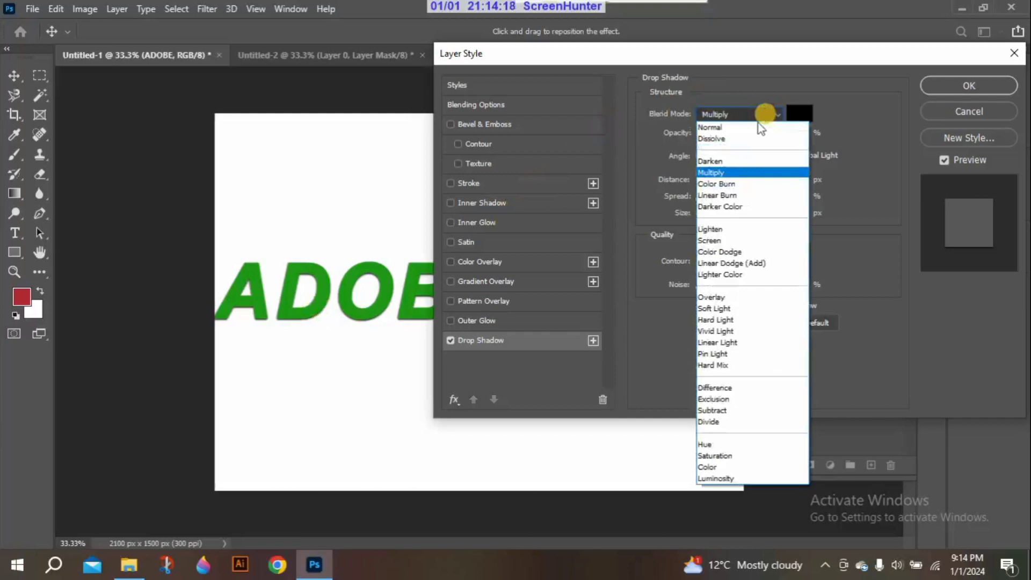
pyautogui.click(727, 161)
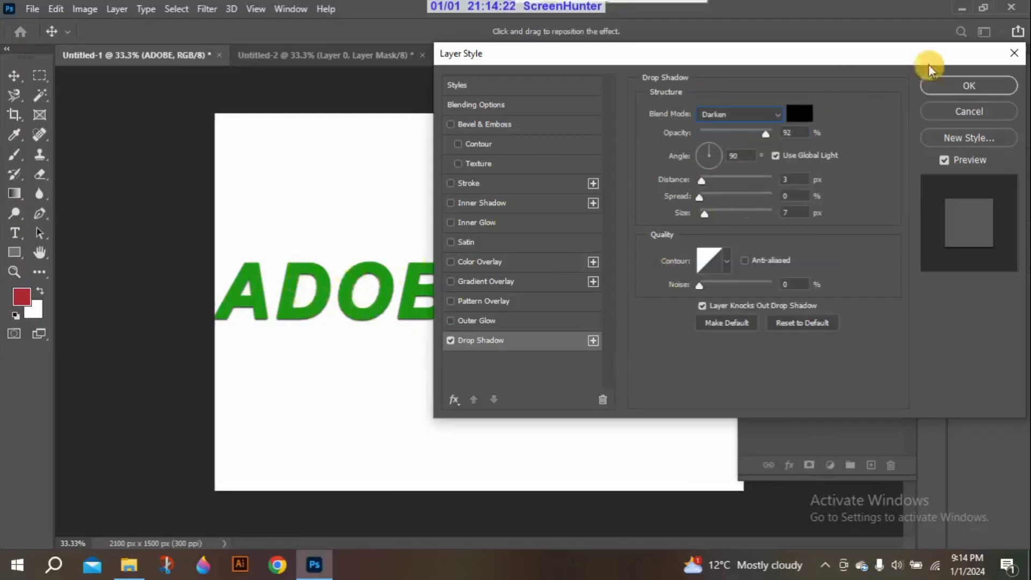
pyautogui.click(1014, 54)
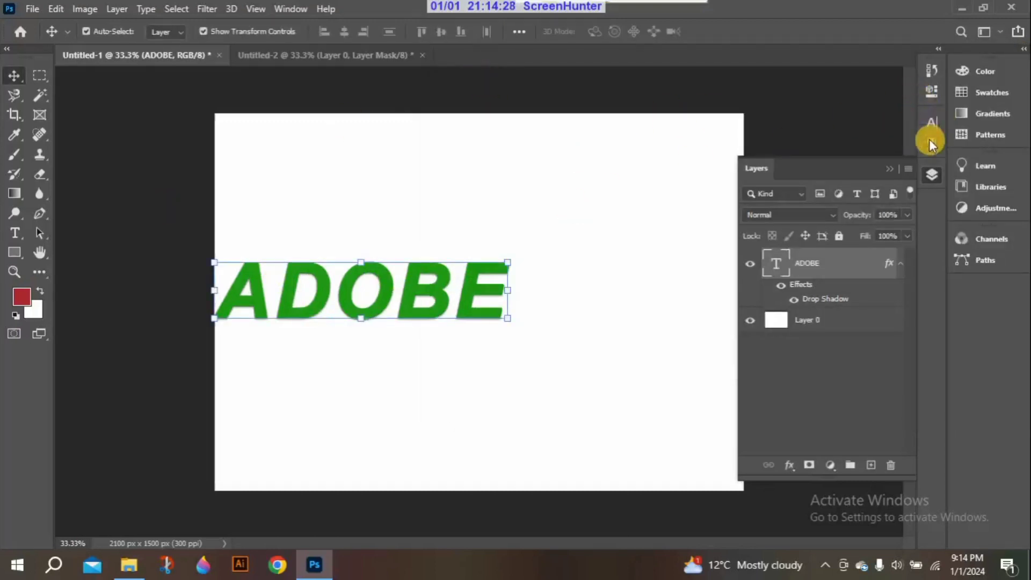
# Recolor the ADOBE text to the lighter green 66e45c
pyautogui.click(16, 232)
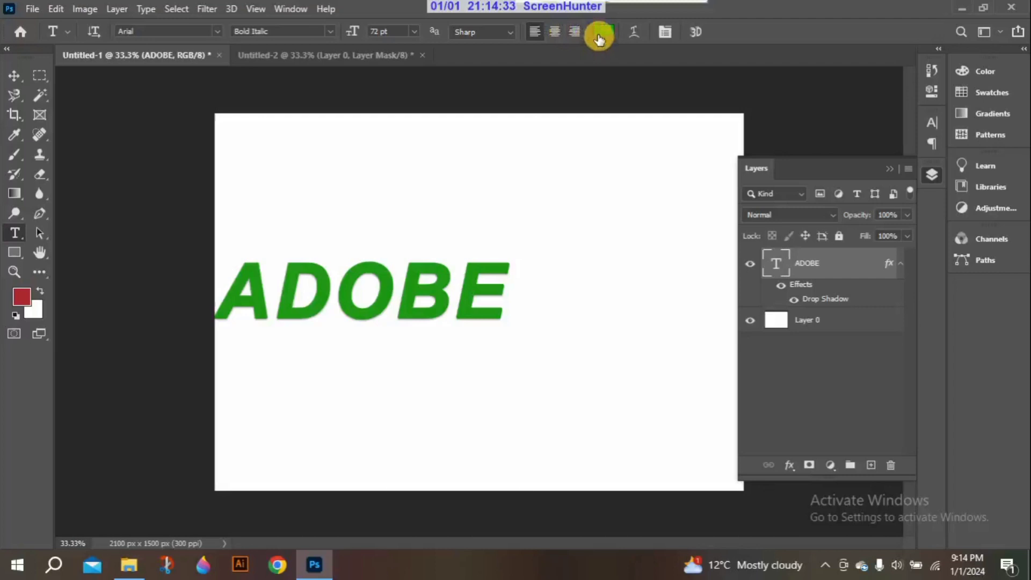
pyautogui.click(599, 39)
pyautogui.moveTo(442, 282); pyautogui.dragTo(391, 225)
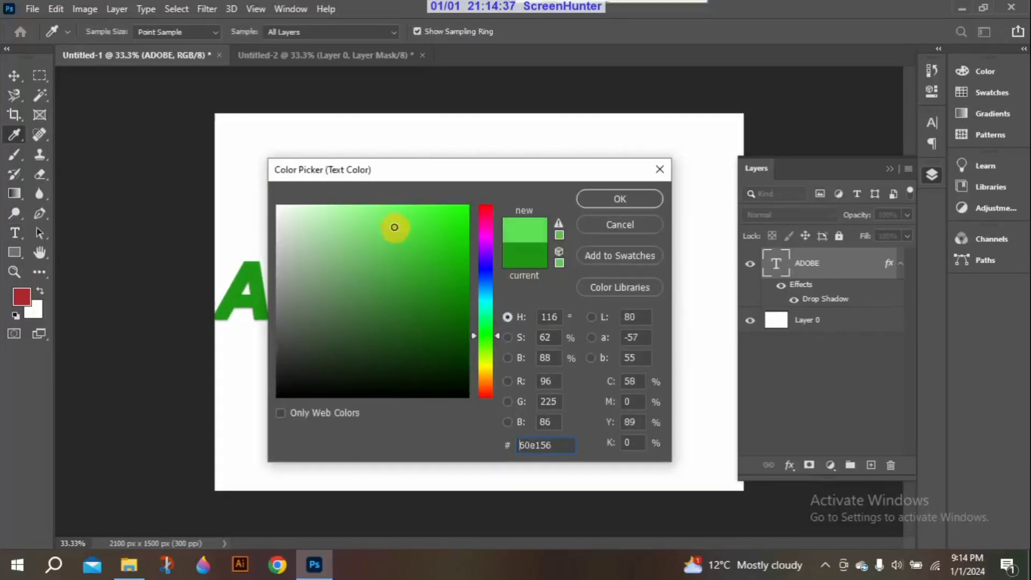
pyautogui.click(601, 198)
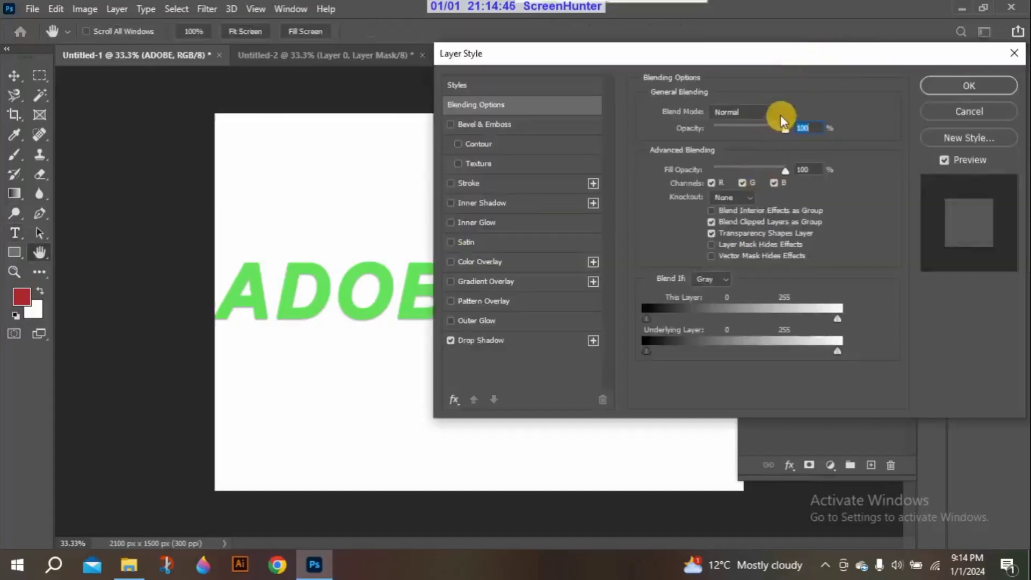
# Set the ADOBE layer's general blend mode to Multiply, testing its opacity at 33% before restoring it to 100%
pyautogui.click(783, 113)
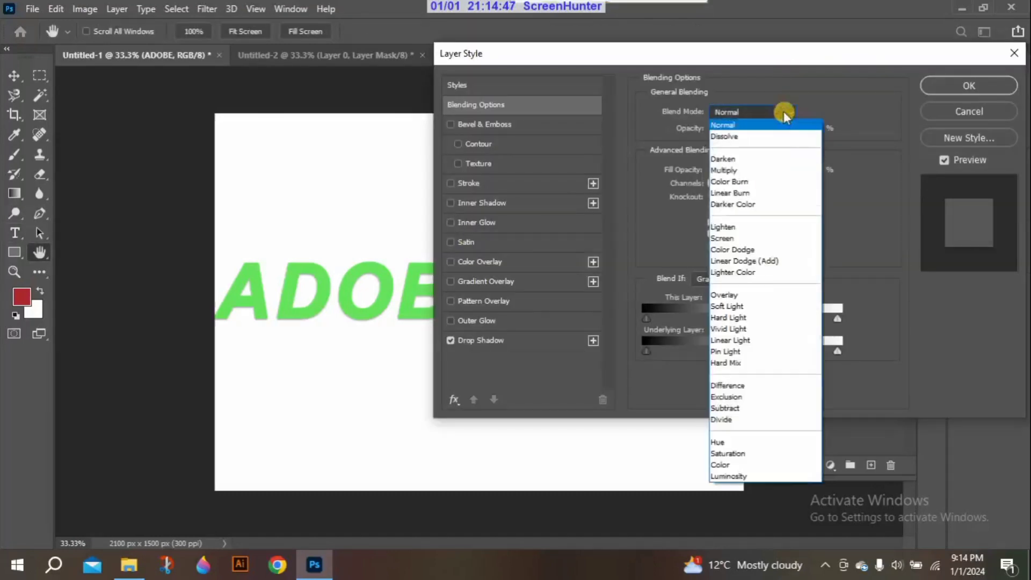
pyautogui.click(743, 172)
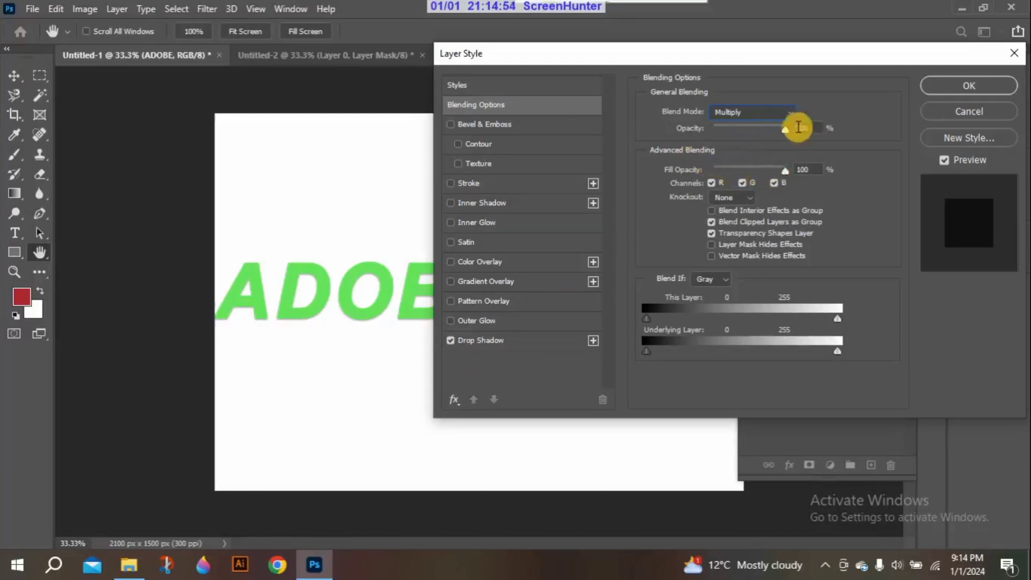
pyautogui.moveTo(784, 129); pyautogui.dragTo(737, 129)
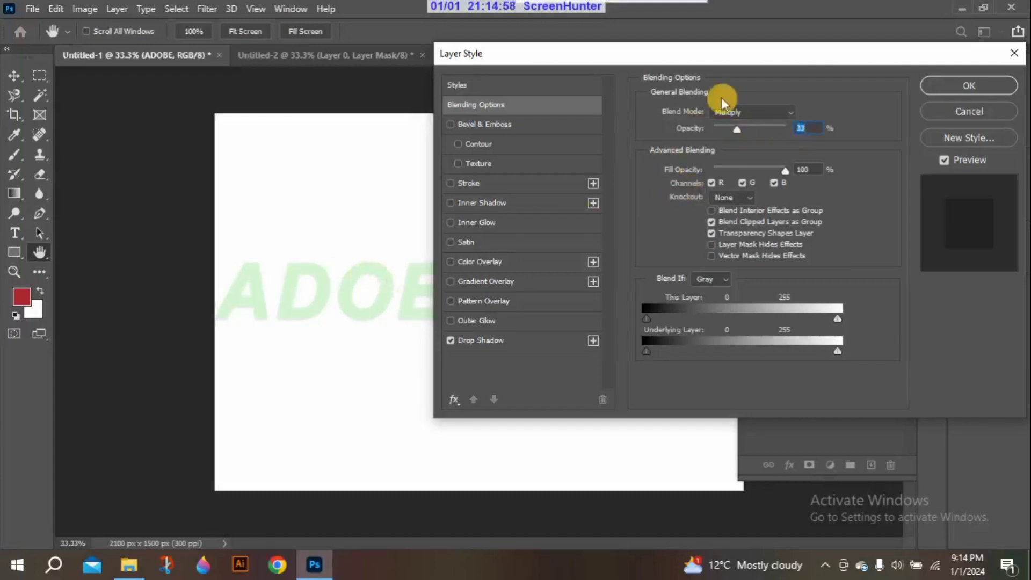
pyautogui.moveTo(737, 124); pyautogui.dragTo(798, 131)
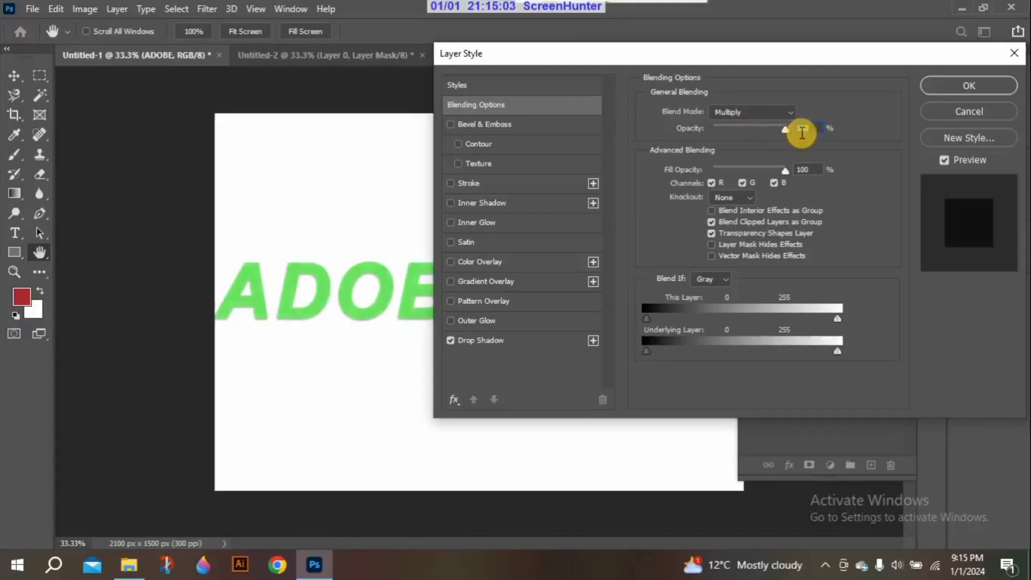
# Set the ADOBE drop shadow's opacity to 100%, distance to 34 px, spread to 65% and size to 4 px
pyautogui.click(509, 338)
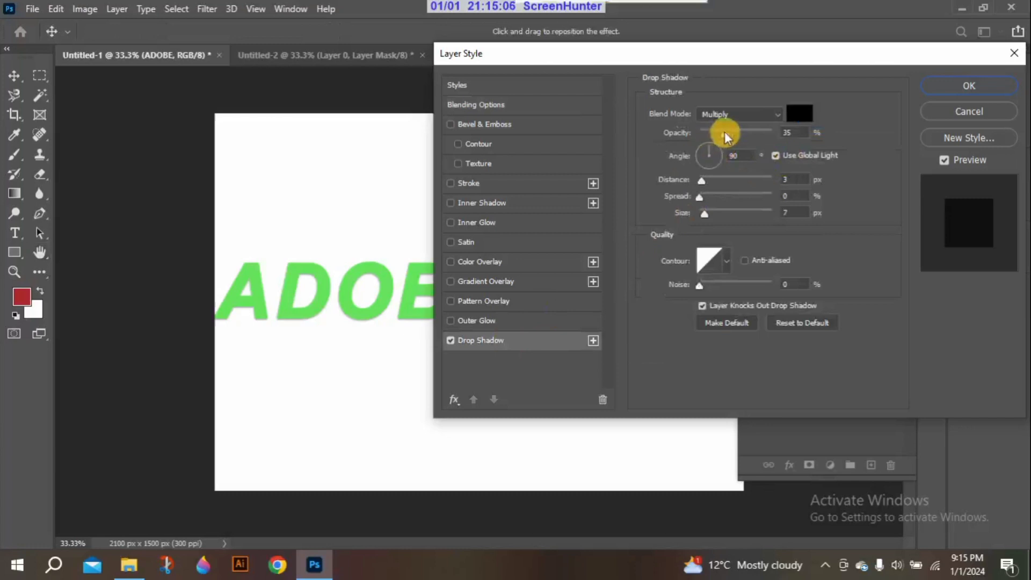
pyautogui.moveTo(726, 137); pyautogui.dragTo(784, 132)
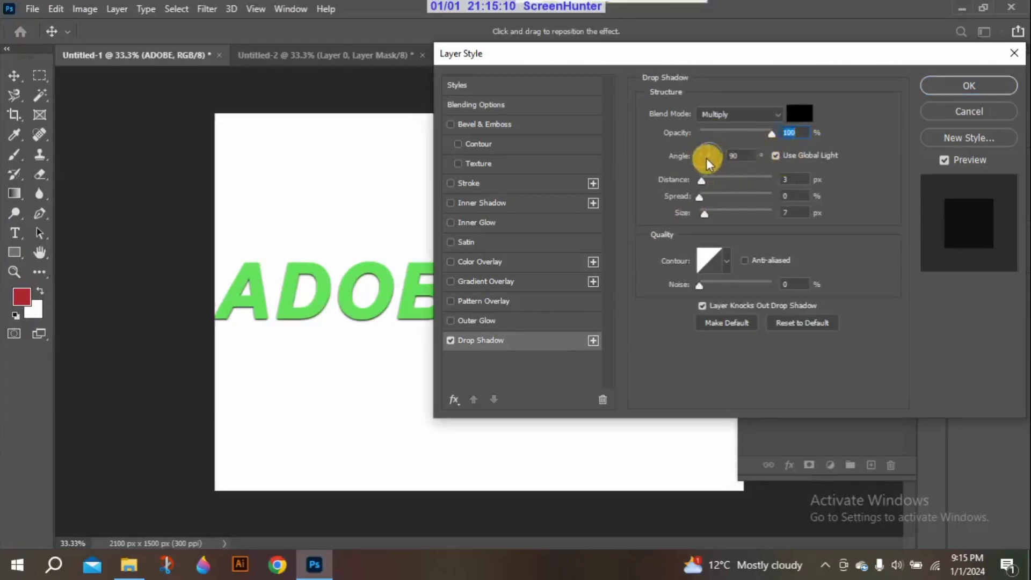
pyautogui.click(775, 155)
pyautogui.moveTo(702, 181)
pyautogui.mouseDown()
pyautogui.moveTo(756, 180)
pyautogui.moveTo(707, 178)
pyautogui.moveTo(720, 178)
pyautogui.mouseUp()
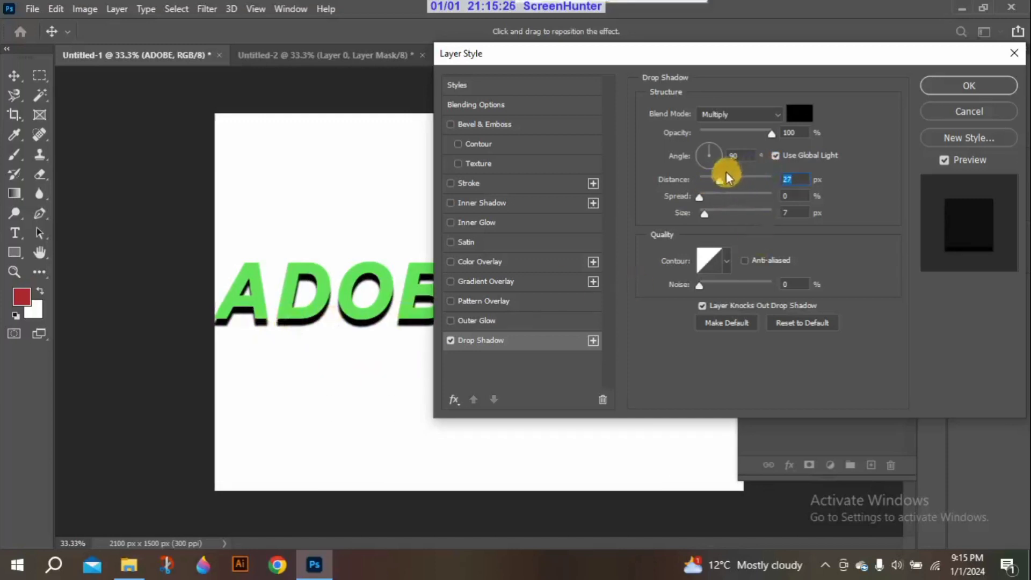
pyautogui.moveTo(726, 172)
pyautogui.mouseDown()
pyautogui.moveTo(721, 178)
pyautogui.moveTo(756, 178)
pyautogui.moveTo(730, 179)
pyautogui.mouseUp()
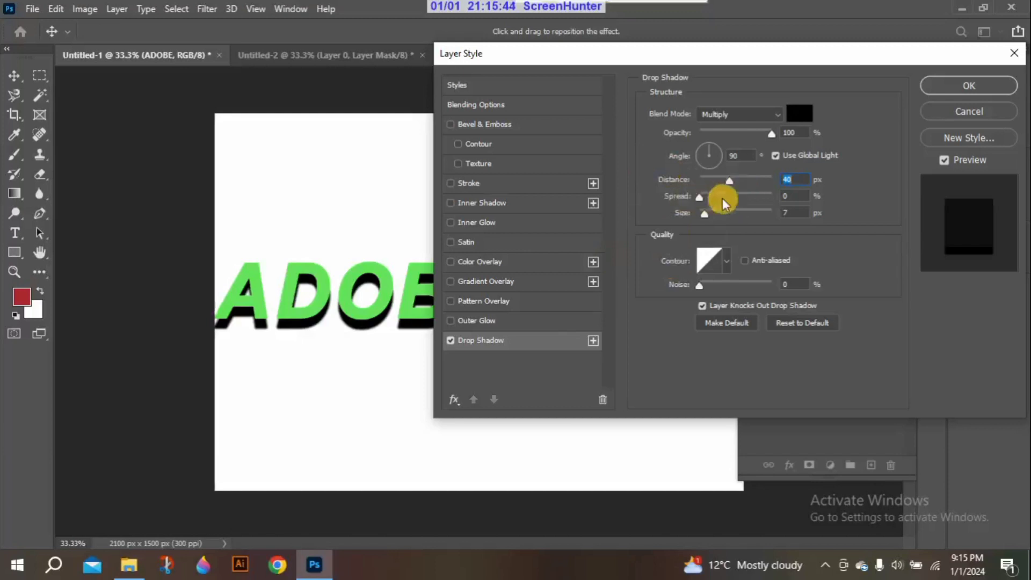
pyautogui.moveTo(729, 182); pyautogui.dragTo(804, 196)
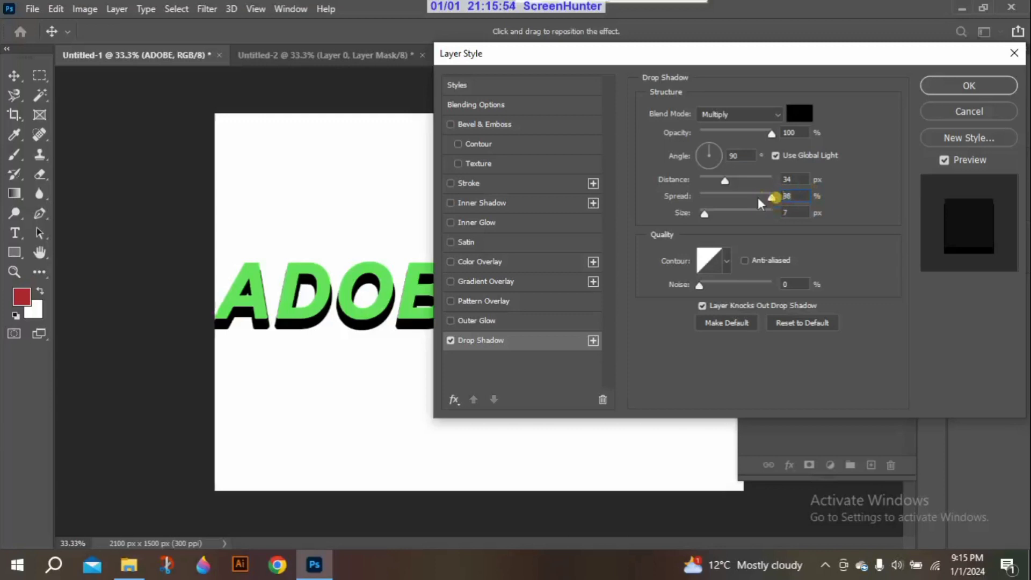
pyautogui.moveTo(758, 199); pyautogui.dragTo(700, 212)
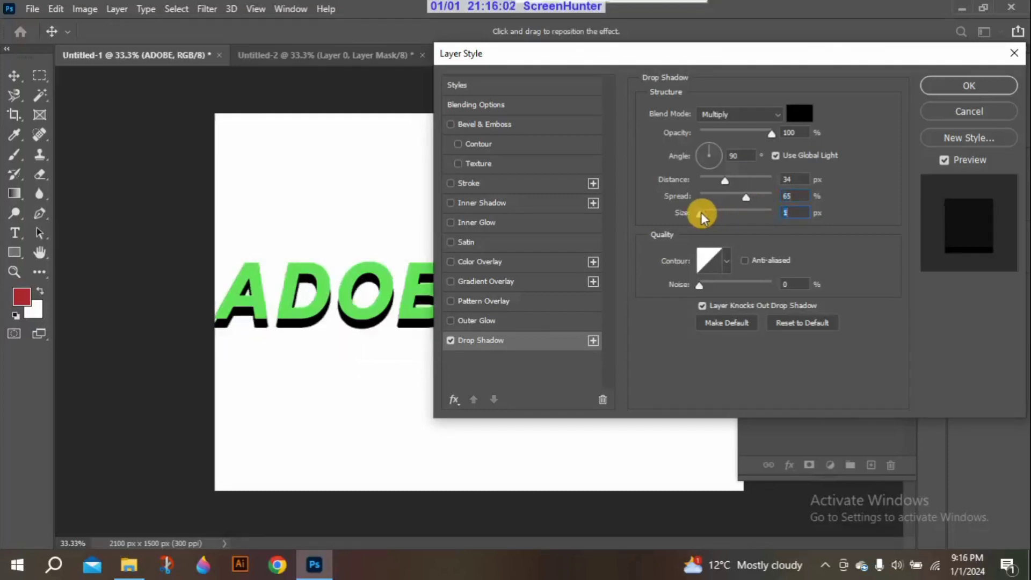
# Try several contour presets on the drop shadow, return to the straight diagonal contour and set the noise to 0%
pyautogui.click(727, 258)
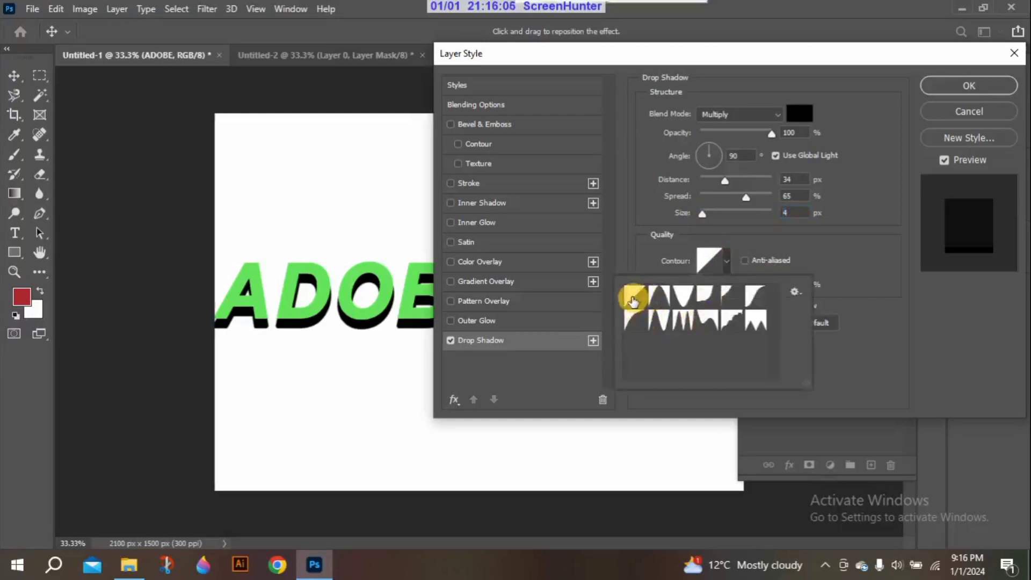
pyautogui.click(664, 302)
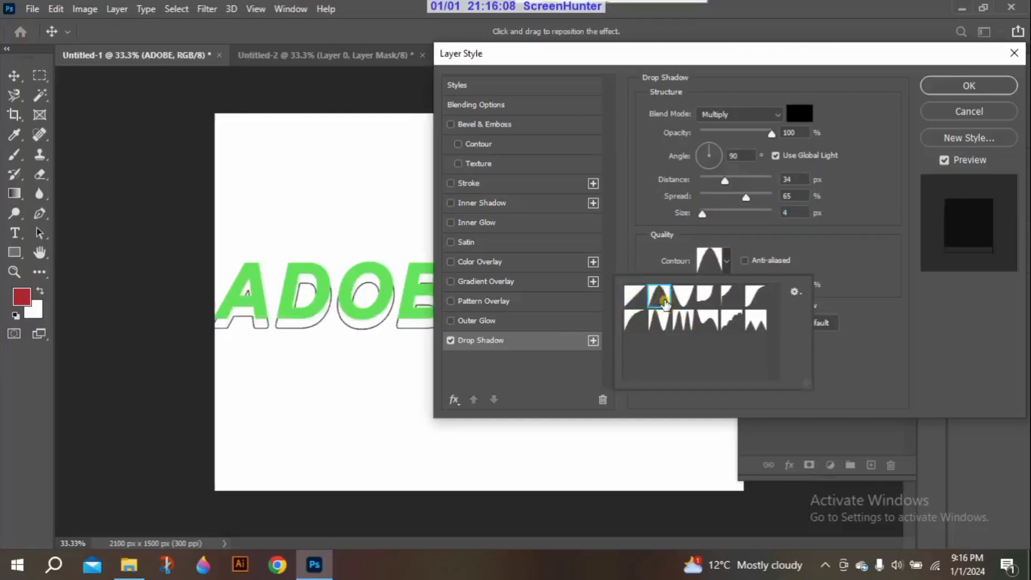
pyautogui.click(685, 296)
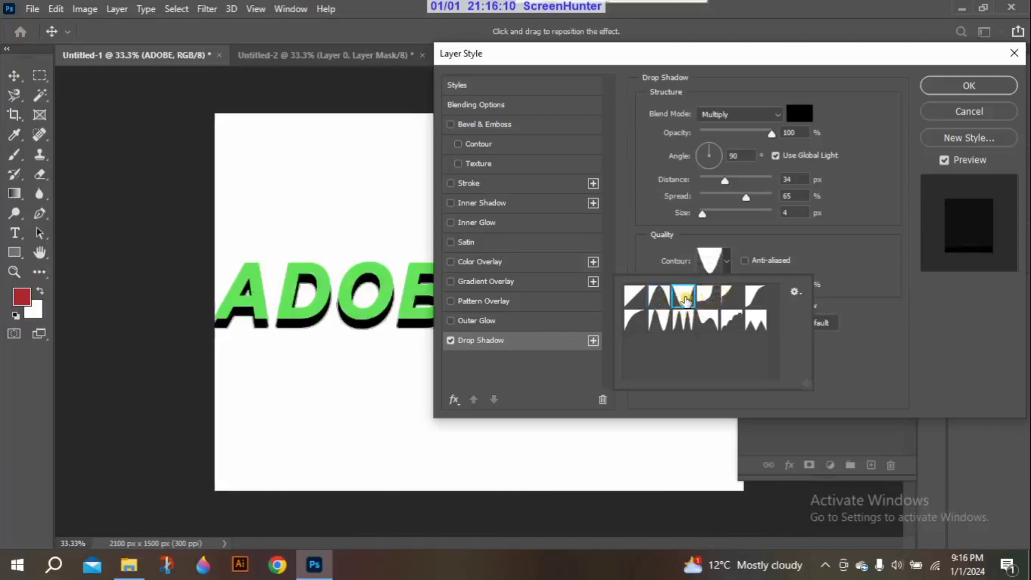
pyautogui.click(712, 324)
pyautogui.click(677, 325)
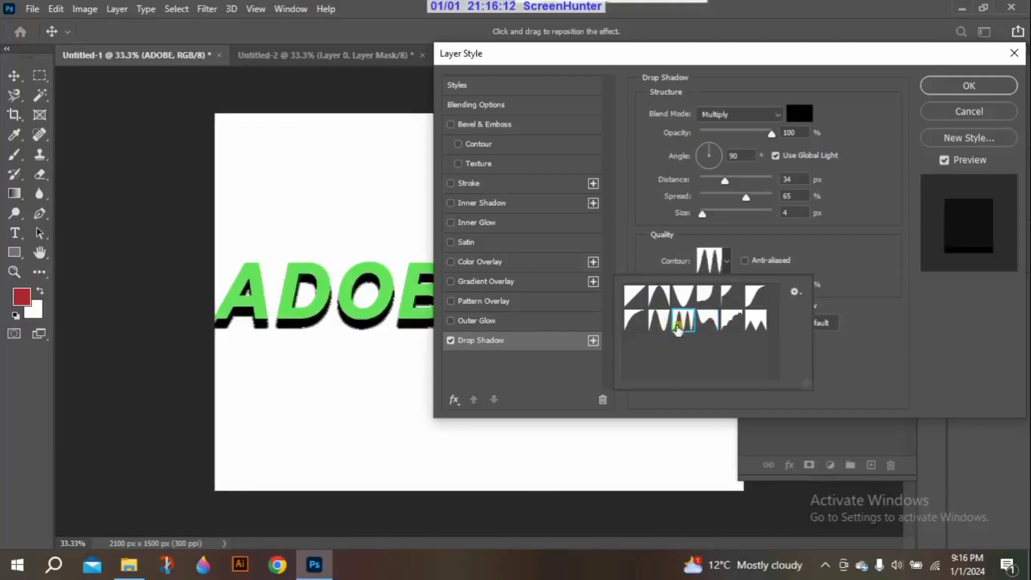
pyautogui.click(751, 321)
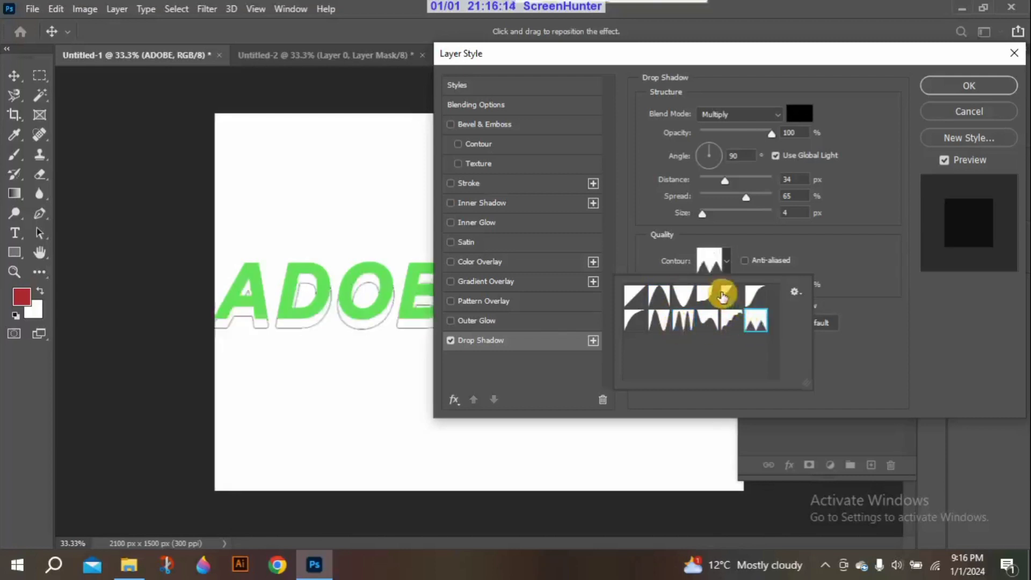
pyautogui.click(752, 293)
pyautogui.click(635, 325)
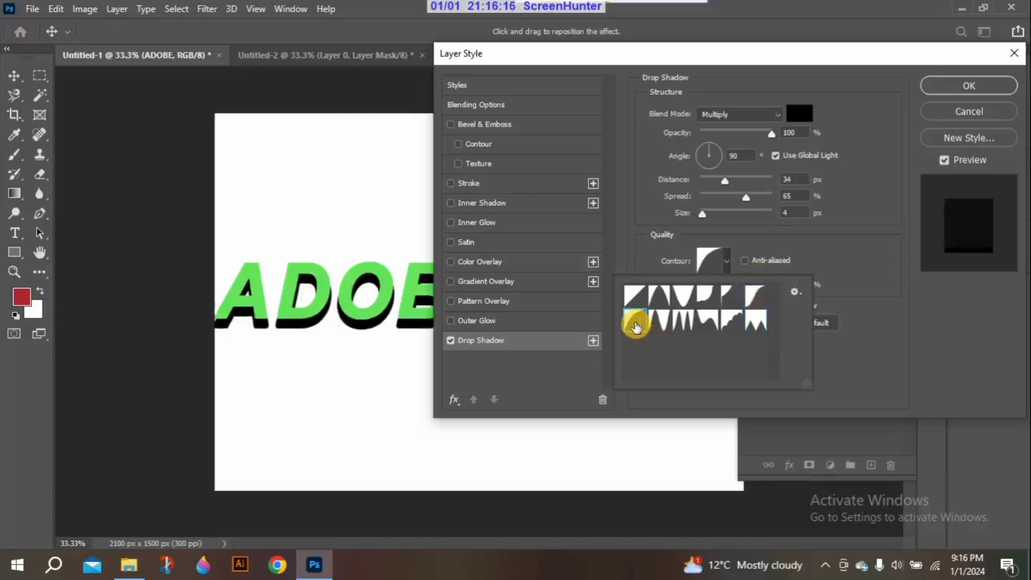
pyautogui.click(635, 295)
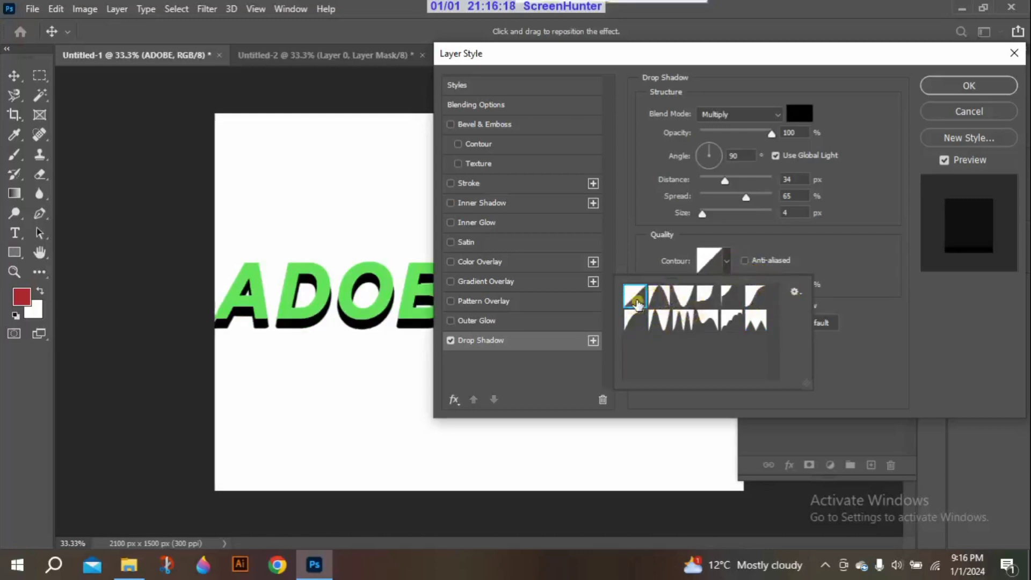
pyautogui.click(794, 251)
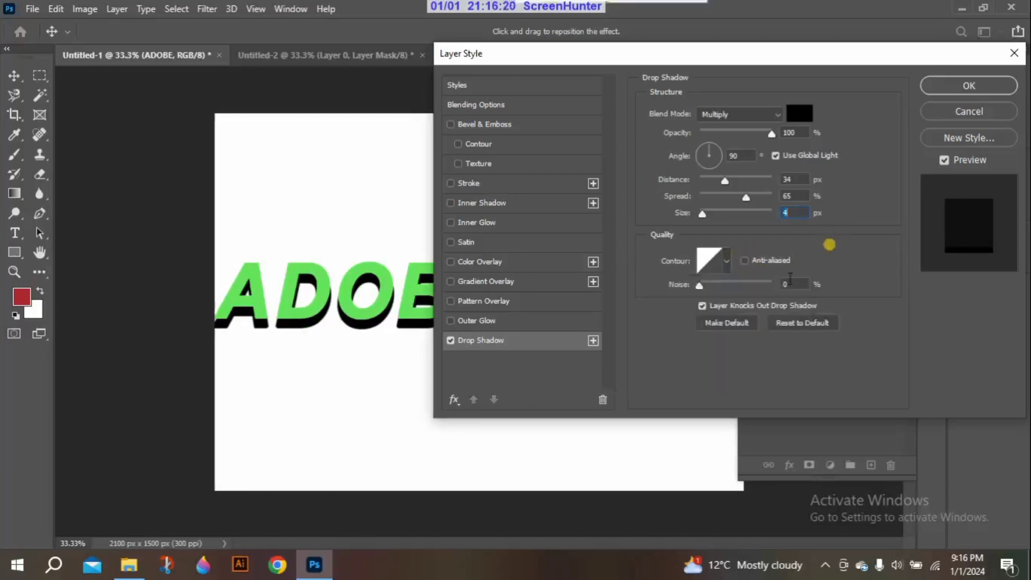
pyautogui.moveTo(698, 287); pyautogui.dragTo(663, 283)
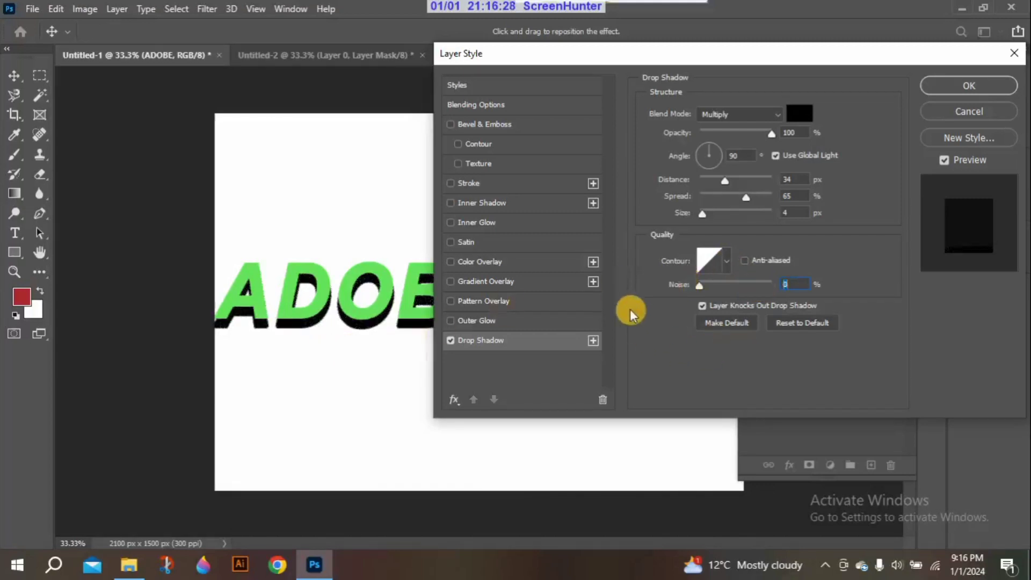
# Enable Outer Glow on the ADOBE text, reset the drop shadow to its defaults and turn the shadow off
pyautogui.click(453, 321)
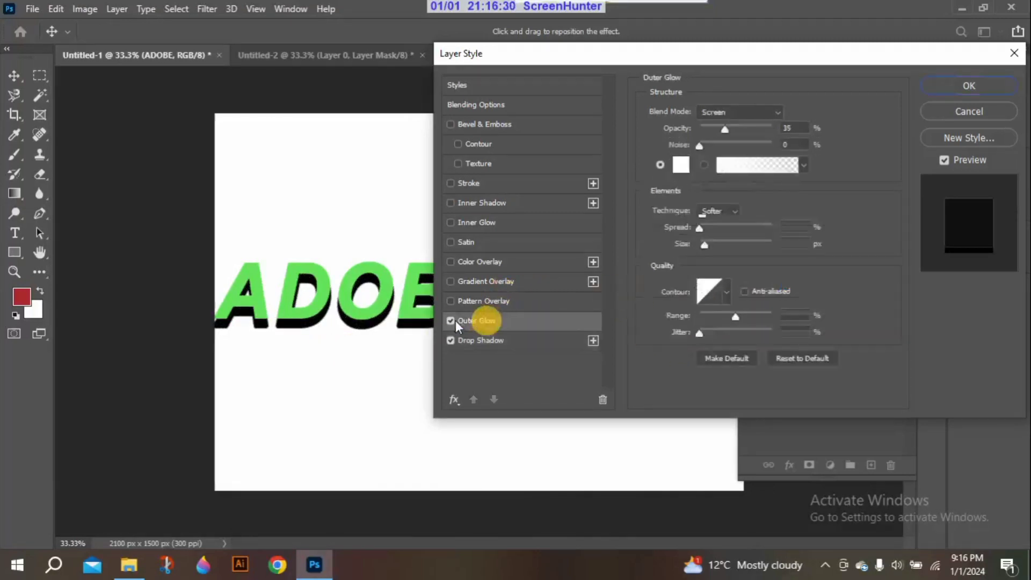
pyautogui.click(450, 340)
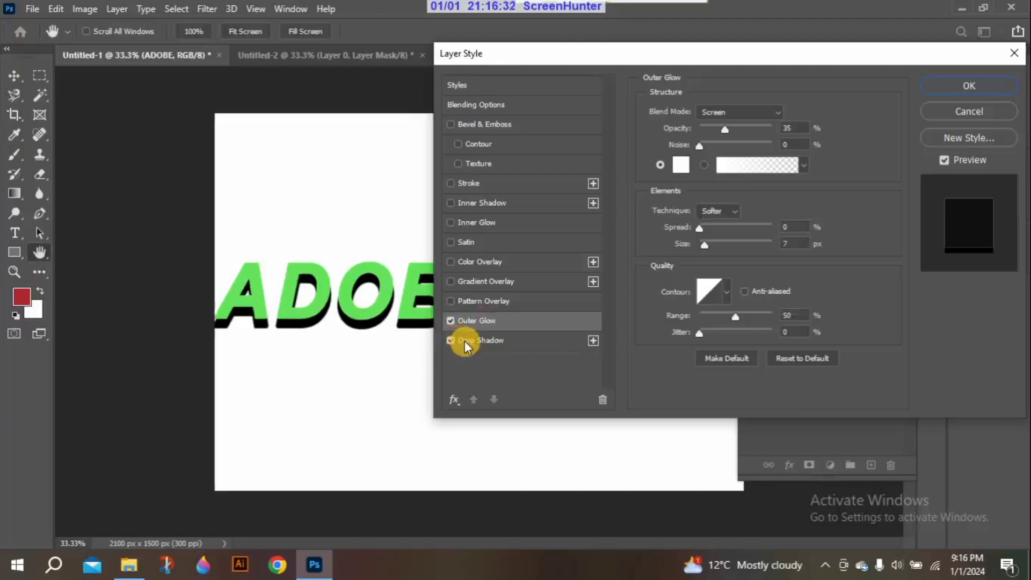
pyautogui.click(450, 341)
pyautogui.click(792, 323)
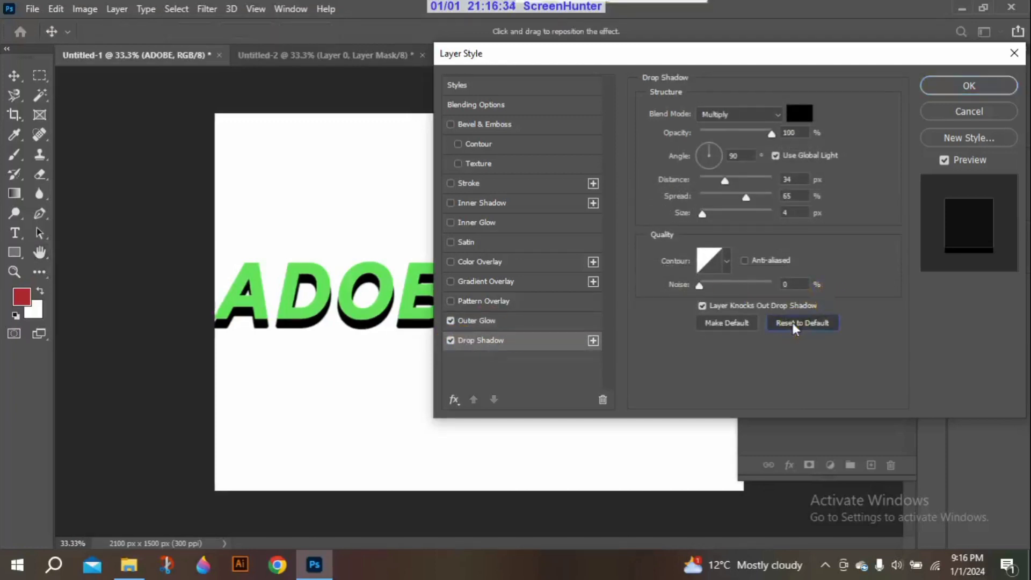
pyautogui.click(451, 341)
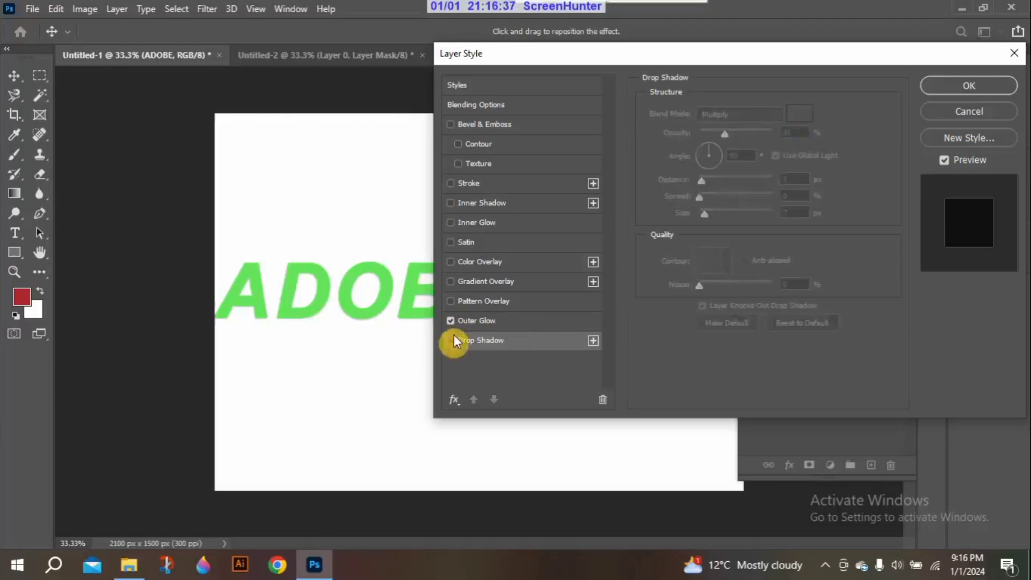
pyautogui.click(552, 321)
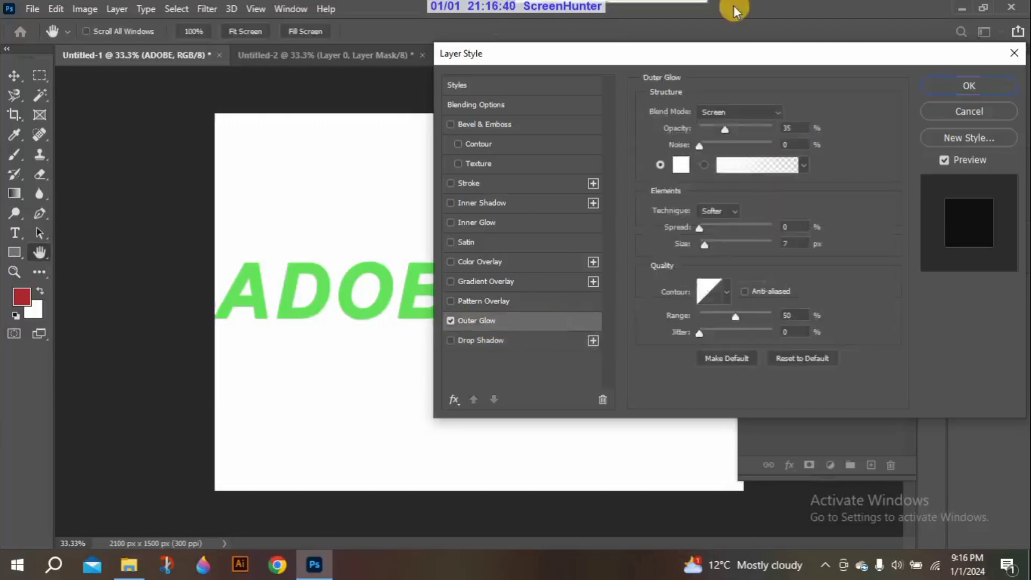
# Try Darken for the outer glow's blend mode, return it to Screen, and set opacity to 33% and noise to 35%
pyautogui.click(775, 111)
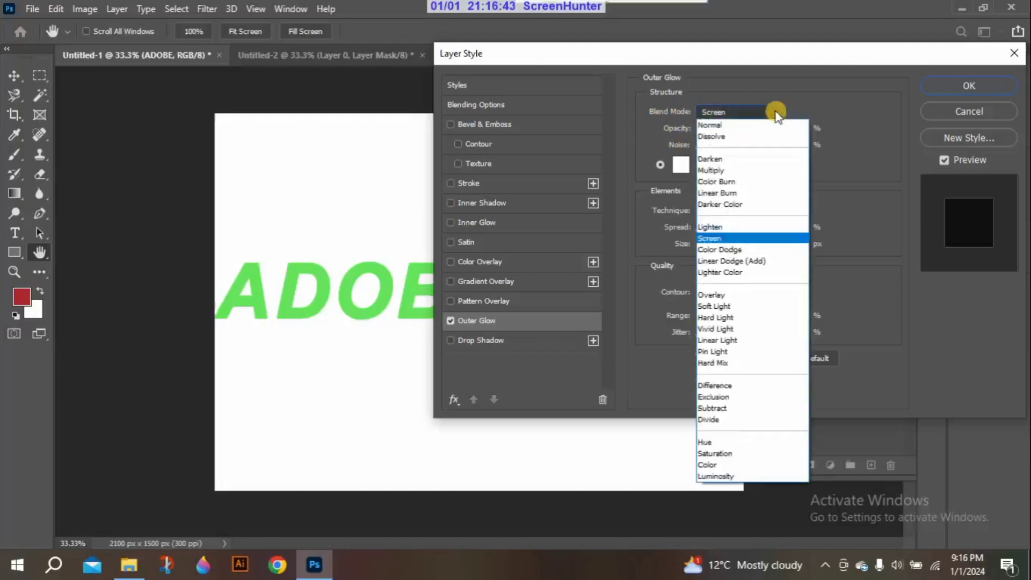
pyautogui.click(723, 166)
pyautogui.click(741, 111)
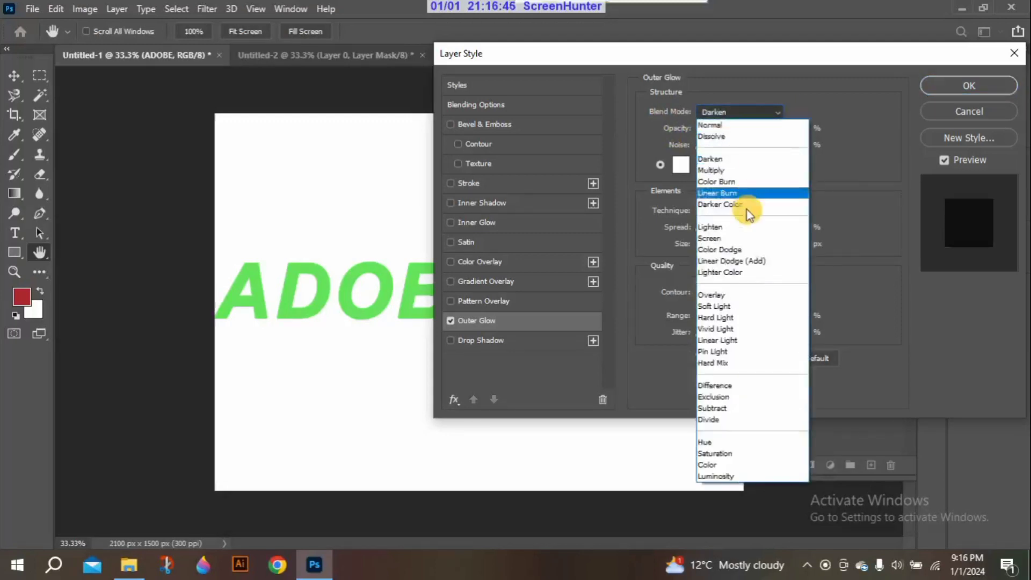
pyautogui.click(723, 234)
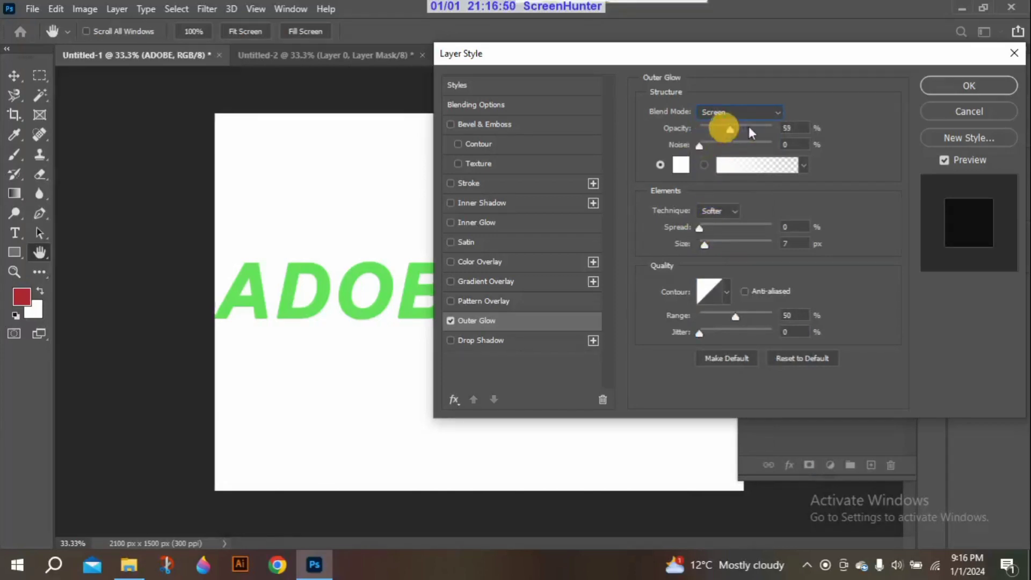
pyautogui.moveTo(748, 126); pyautogui.dragTo(726, 148)
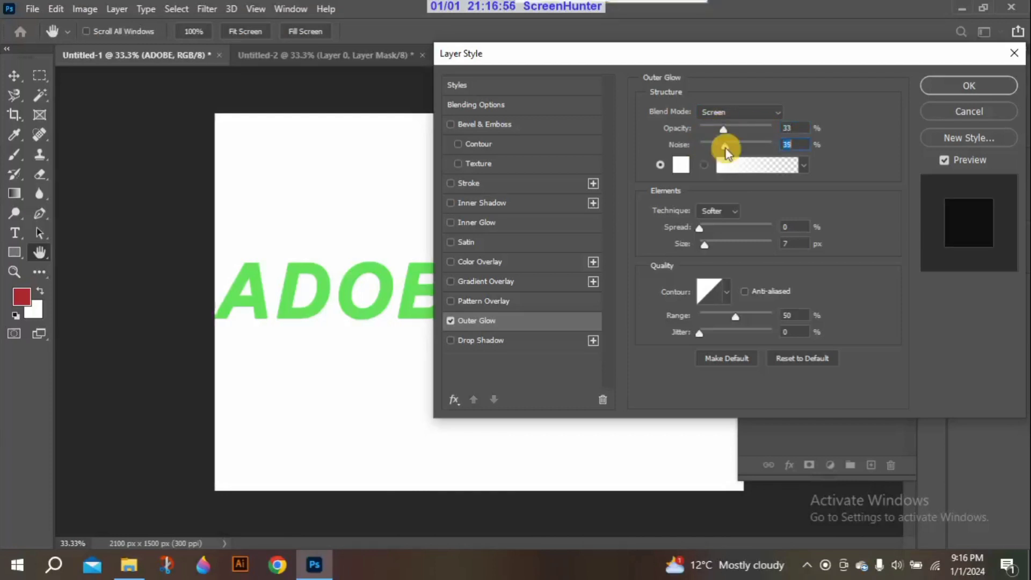
pyautogui.moveTo(699, 227)
pyautogui.mouseDown()
pyautogui.moveTo(728, 232)
pyautogui.moveTo(699, 227)
pyautogui.mouseUp()
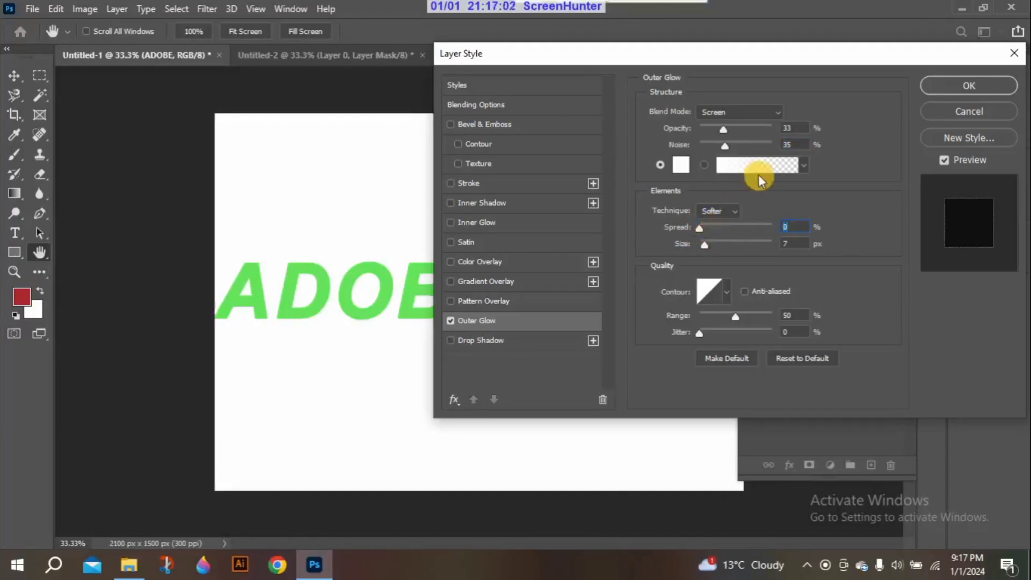
# Try a light blue and a dark blue gradient from the Blues presets on the outer glow, then return to solid white
pyautogui.click(804, 163)
pyautogui.click(698, 218)
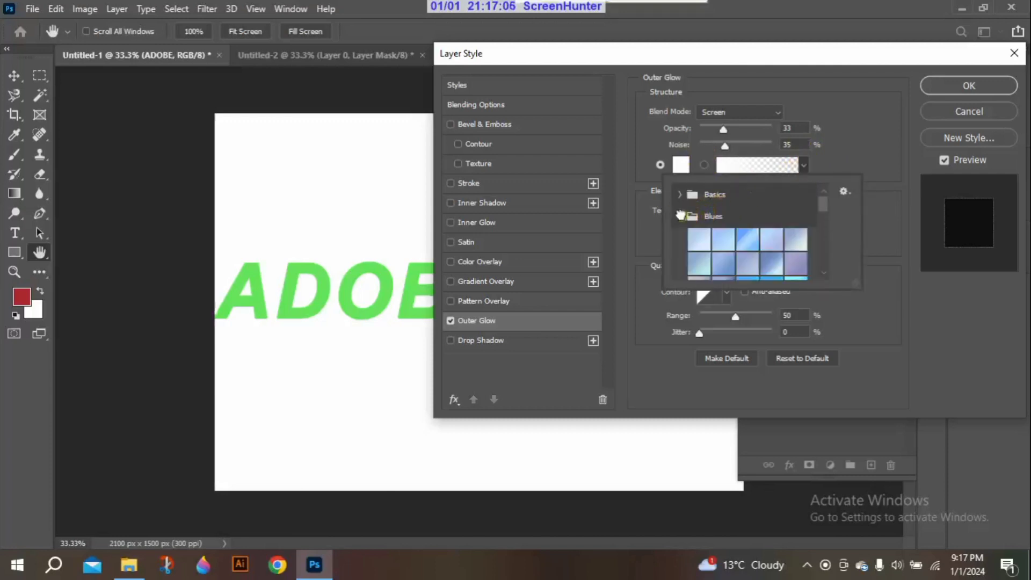
pyautogui.click(749, 244)
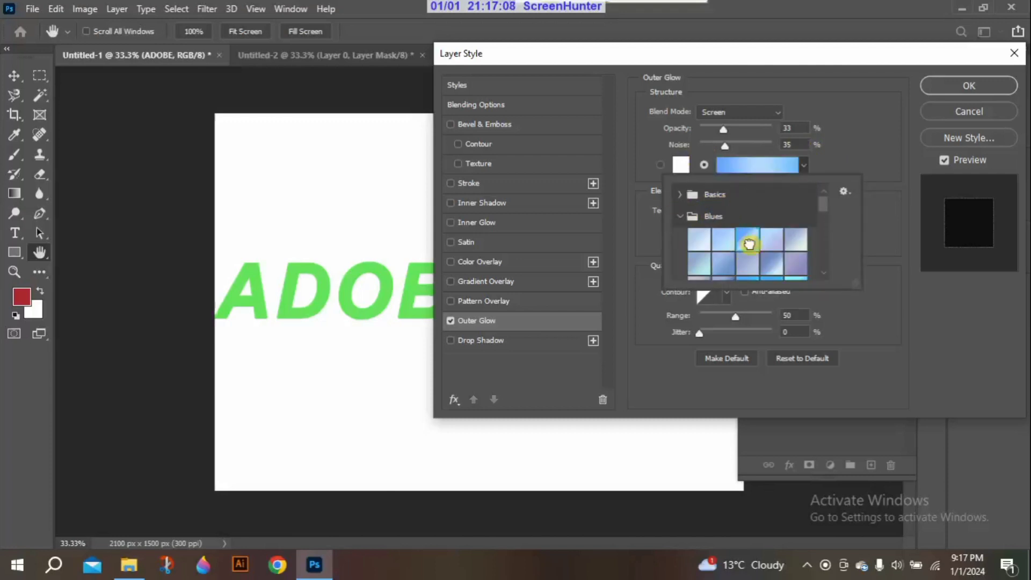
pyautogui.click(840, 163)
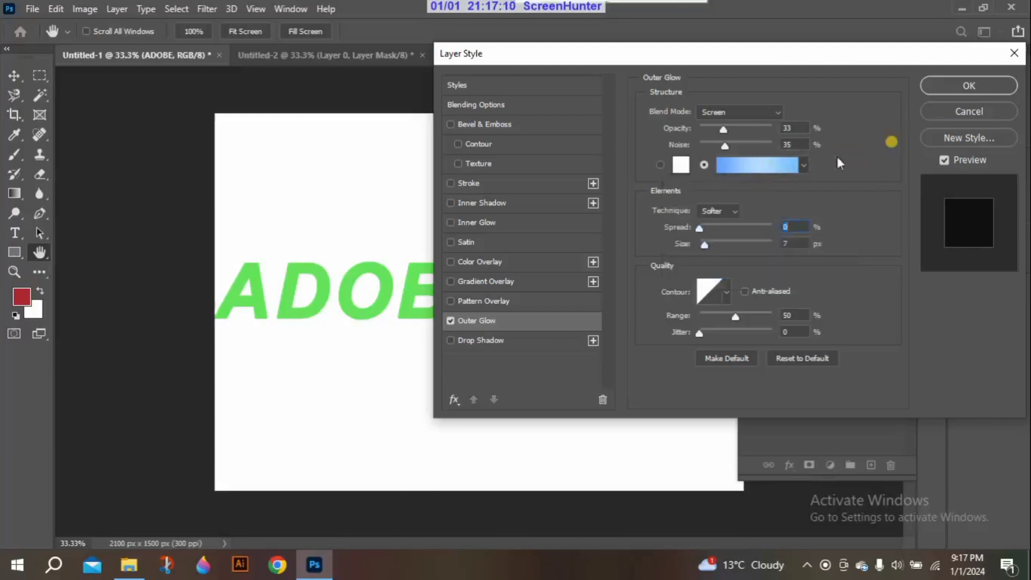
pyautogui.click(661, 165)
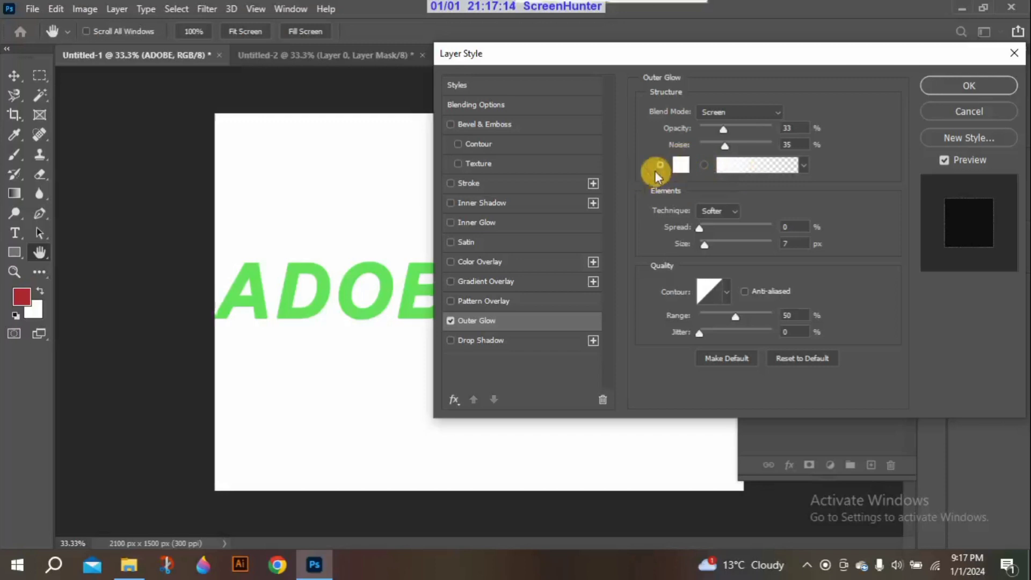
pyautogui.click(704, 165)
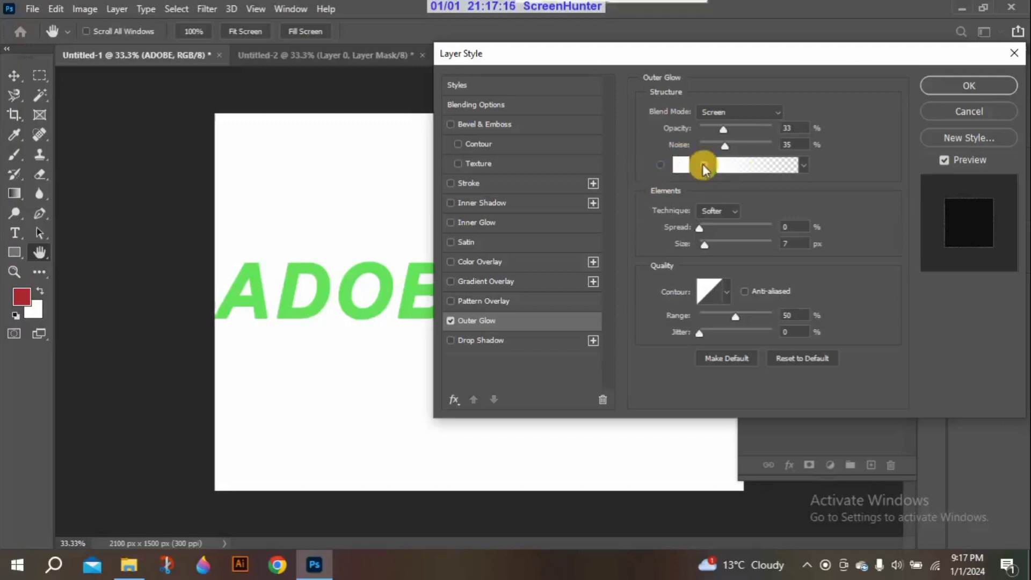
pyautogui.click(806, 164)
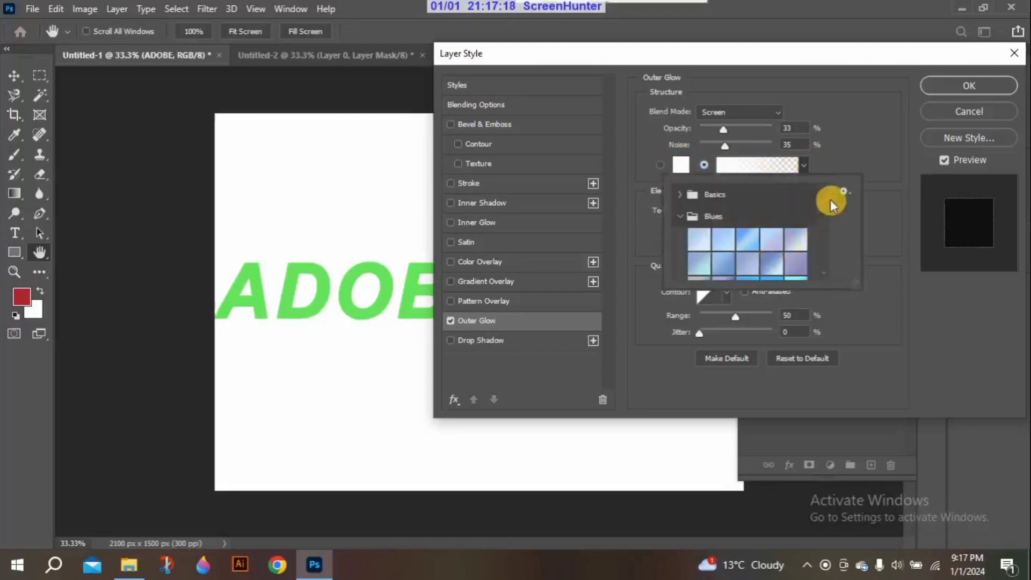
pyautogui.moveTo(830, 198); pyautogui.dragTo(827, 222)
pyautogui.click(796, 241)
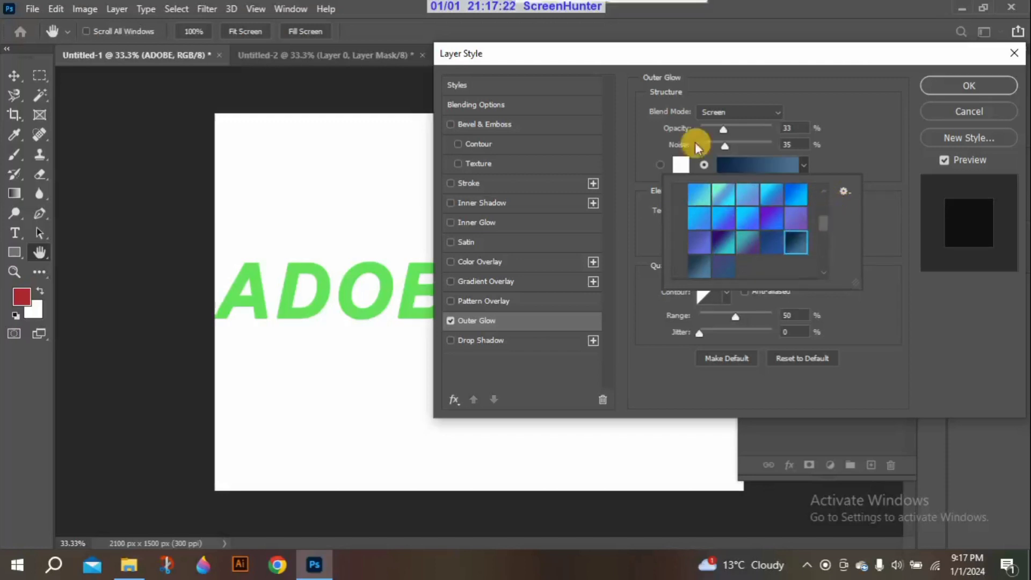
pyautogui.click(660, 164)
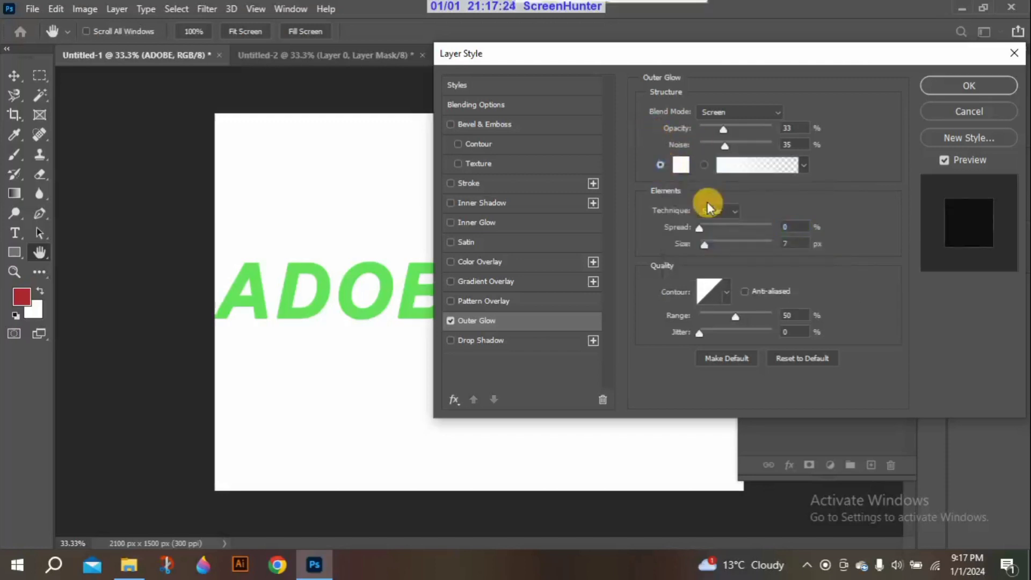
# Try the Precise technique for the outer glow and switch it back to Softer
pyautogui.click(730, 210)
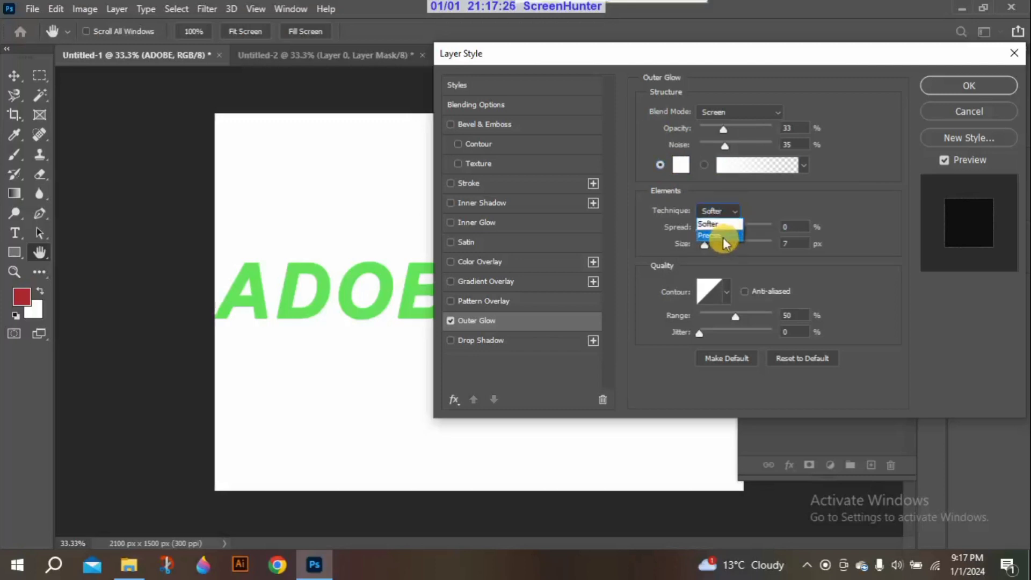
pyautogui.click(719, 232)
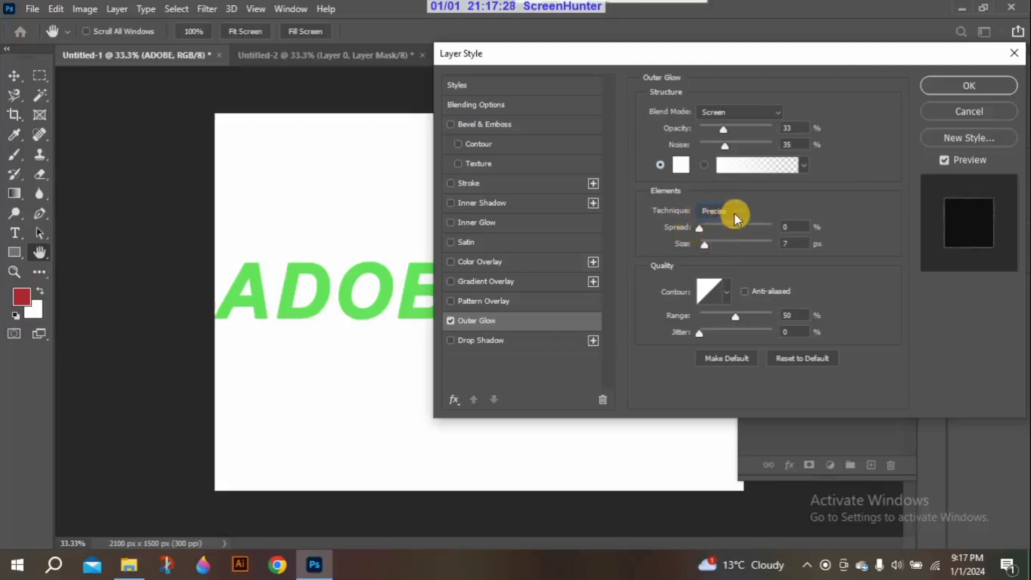
pyautogui.click(733, 213)
pyautogui.click(713, 222)
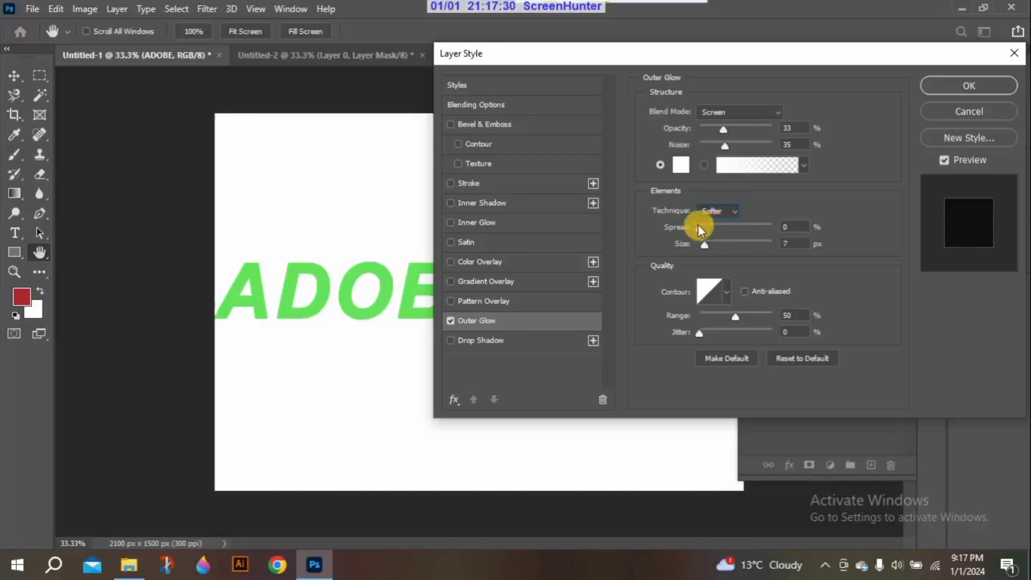
# Set the outer glow's spread to 60%, size to 13 px and range to 22%
pyautogui.moveTo(699, 226); pyautogui.dragTo(710, 228)
pyautogui.press('Tab')
pyautogui.moveTo(695, 227); pyautogui.dragTo(743, 228)
pyautogui.moveTo(704, 245); pyautogui.dragTo(707, 317)
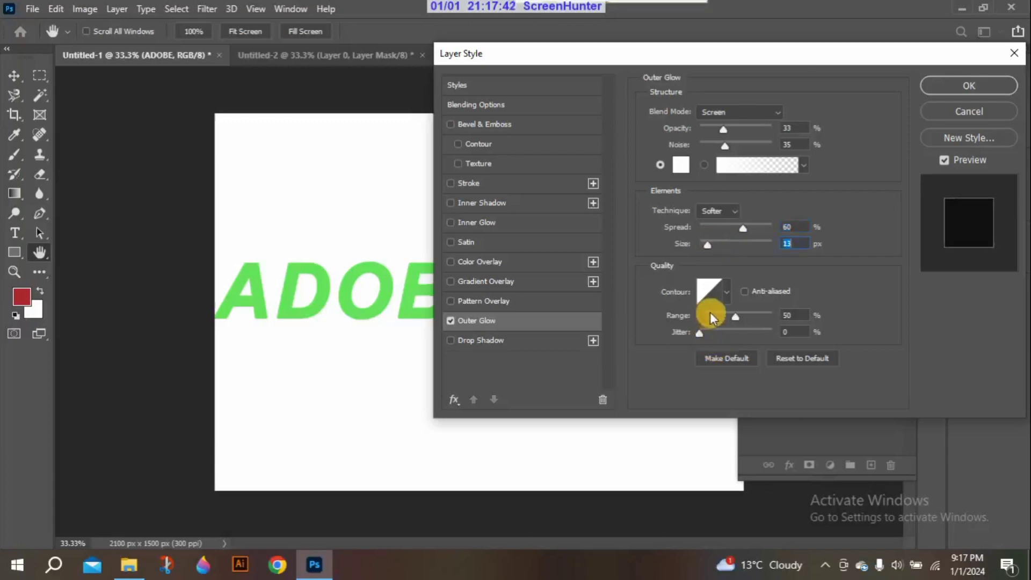
pyautogui.click(769, 316)
pyautogui.moveTo(755, 318); pyautogui.dragTo(720, 311)
# Try several contour presets on the outer glow and return to the straight diagonal contour
pyautogui.click(724, 296)
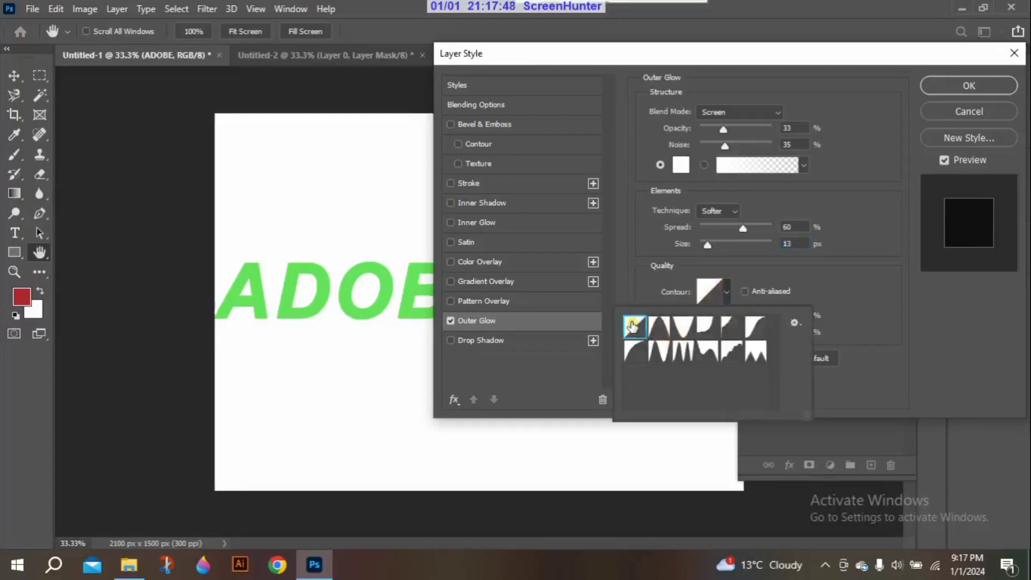
pyautogui.click(676, 330)
pyautogui.click(716, 334)
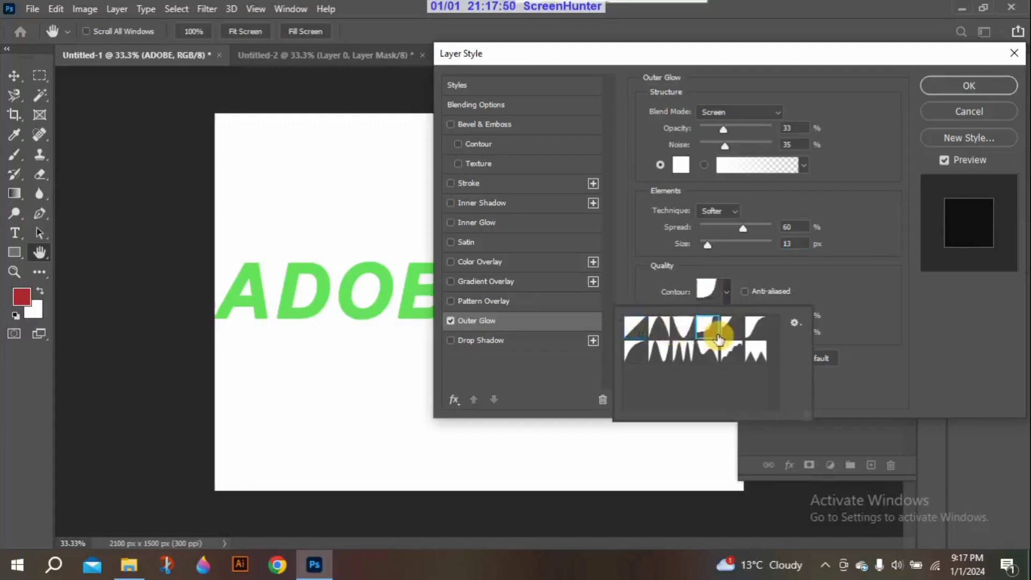
pyautogui.click(755, 333)
pyautogui.click(756, 350)
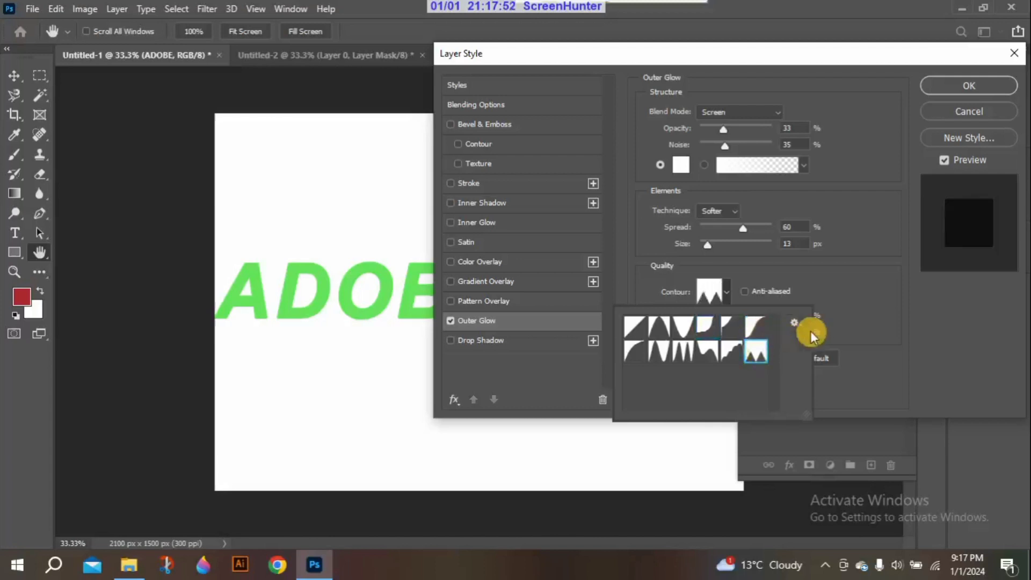
pyautogui.click(707, 349)
pyautogui.click(659, 351)
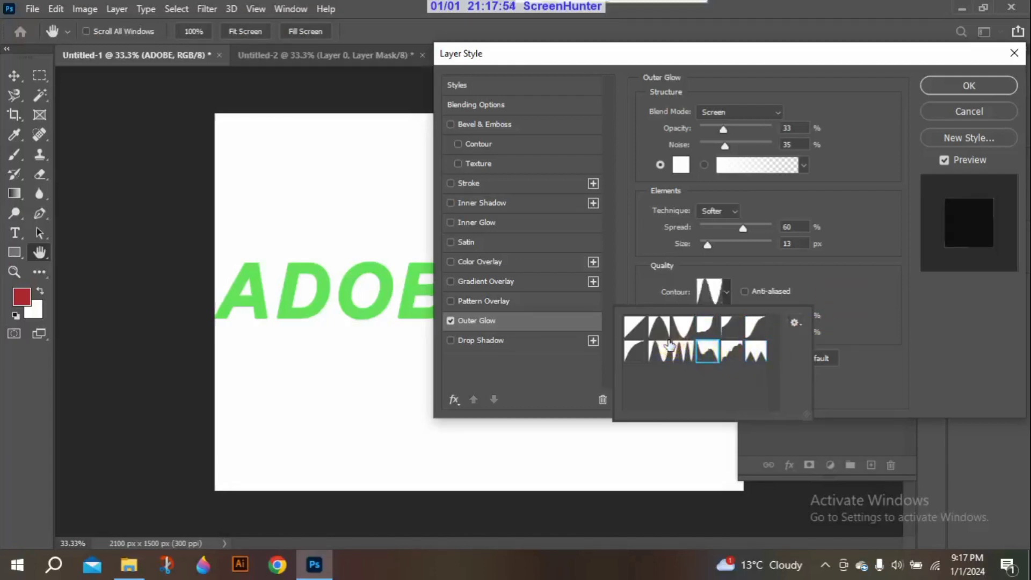
pyautogui.click(642, 329)
pyautogui.click(852, 277)
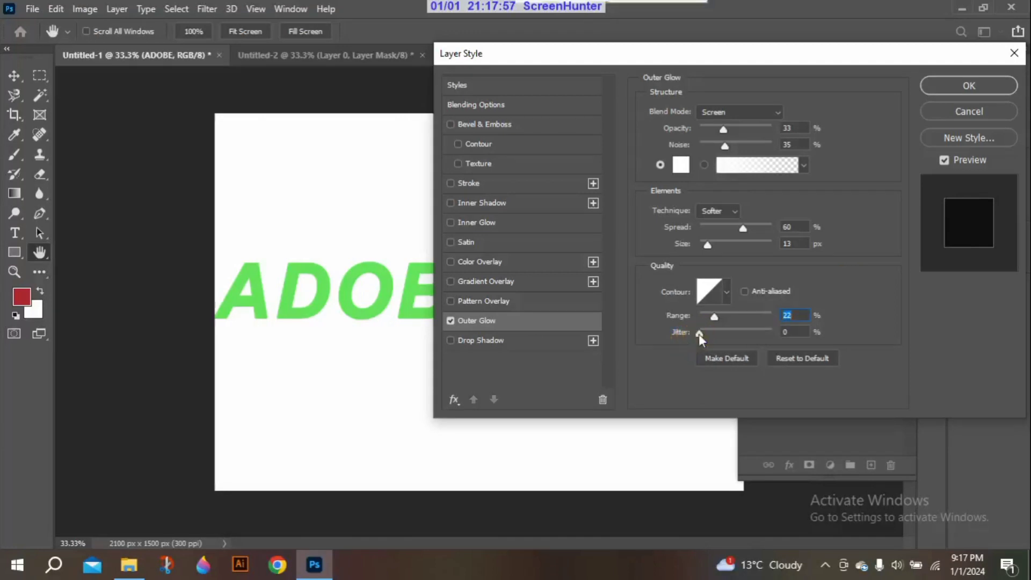
# Lower the outer glow's range to 1% and reset all of its settings to their defaults
pyautogui.moveTo(698, 334)
pyautogui.mouseDown()
pyautogui.moveTo(766, 334)
pyautogui.moveTo(678, 337)
pyautogui.moveTo(699, 316)
pyautogui.mouseUp()
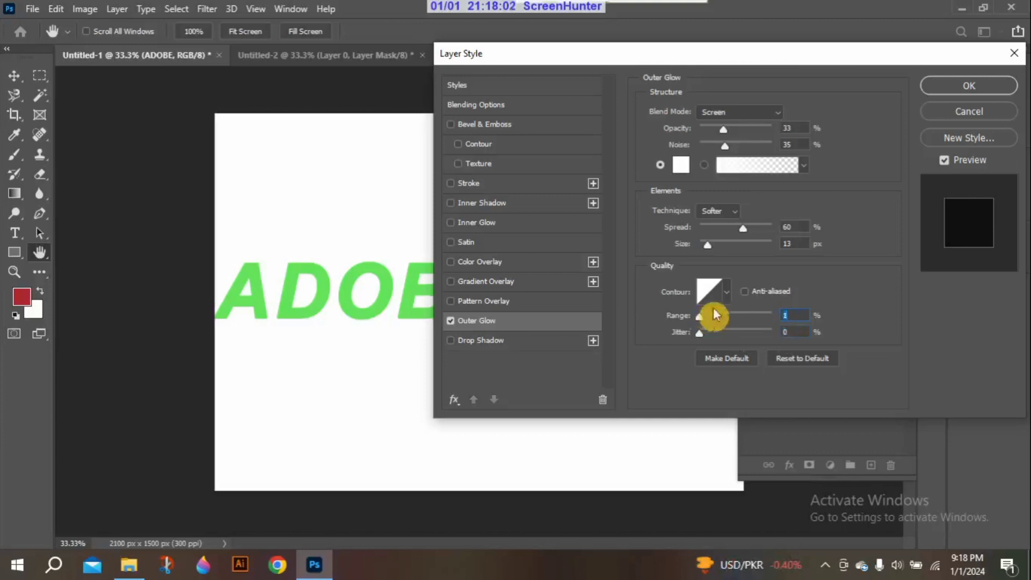
pyautogui.click(817, 362)
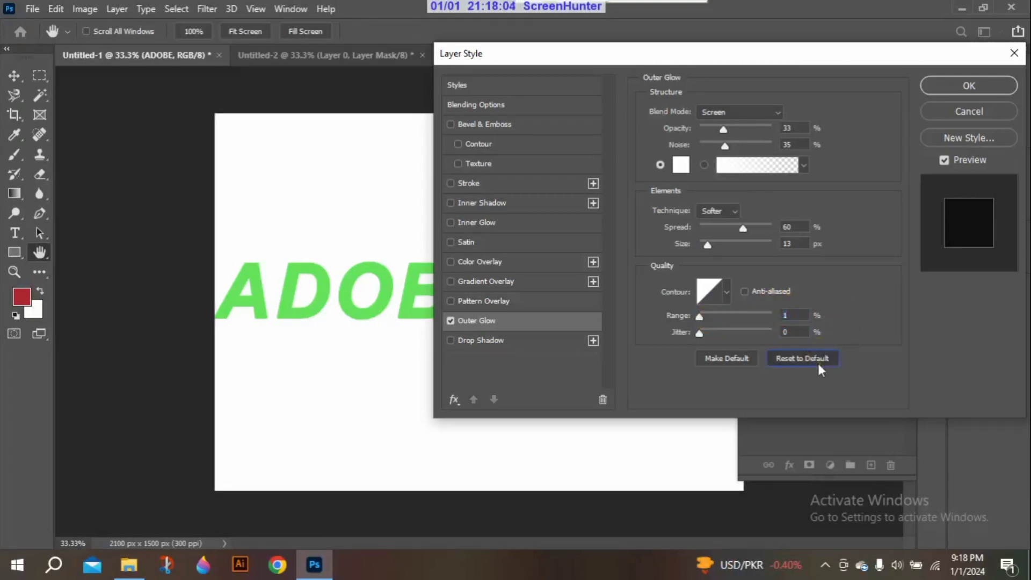
# Turn off the outer glow and enable the Inner Shadow effect on the ADOBE text, showing its settings
pyautogui.click(453, 246)
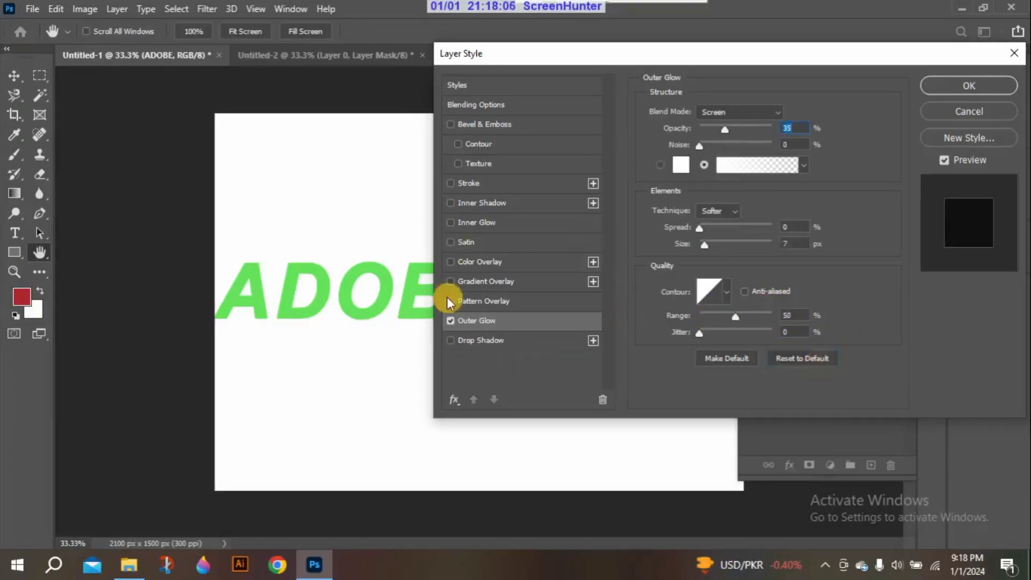
pyautogui.click(450, 321)
pyautogui.click(451, 321)
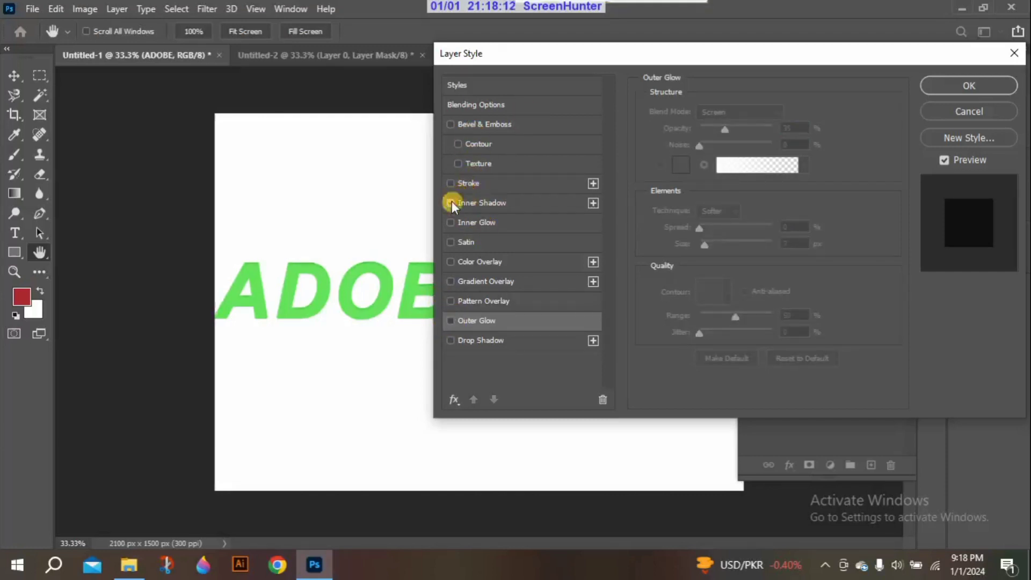
pyautogui.click(485, 204)
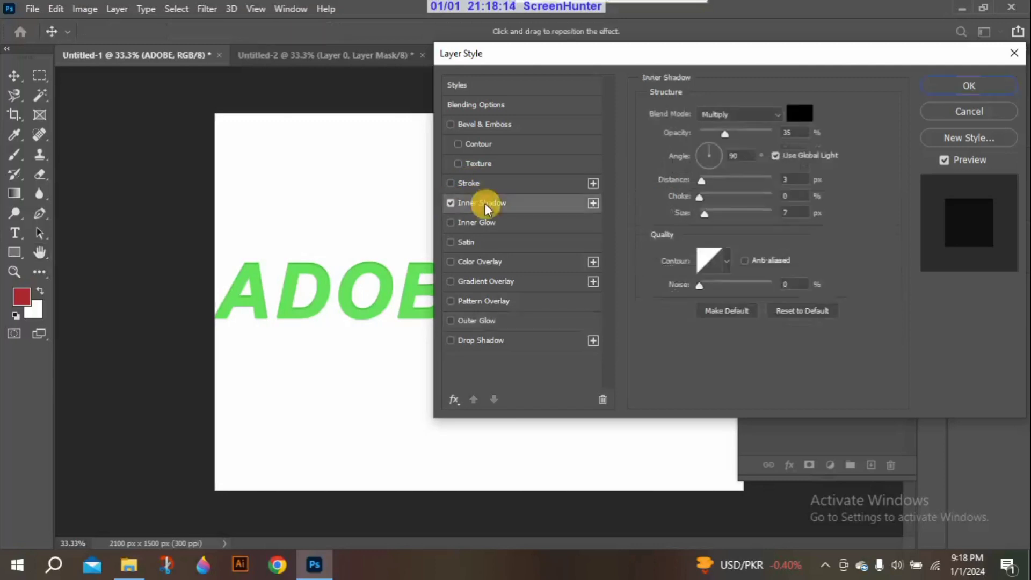
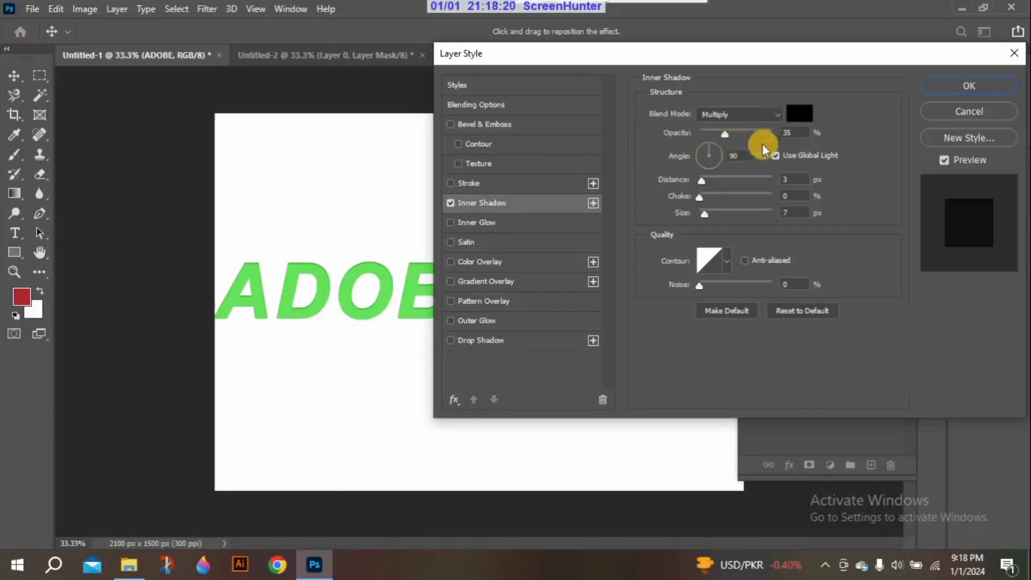
# Set the inner shadow's distance to 41 px and try the Lighten and Overlay blend modes before returning to Multiply
pyautogui.moveTo(700, 180); pyautogui.dragTo(743, 180)
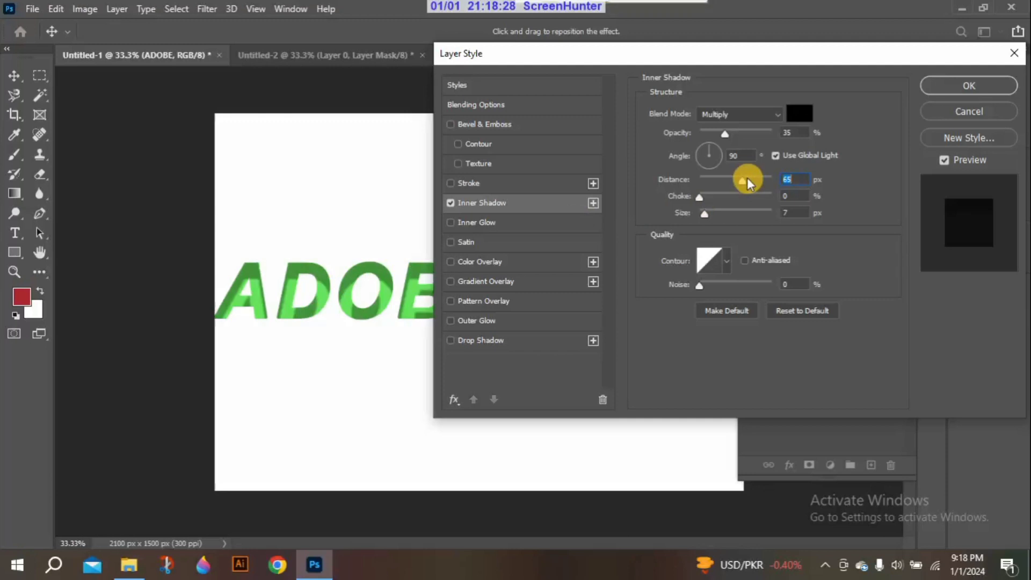
pyautogui.moveTo(747, 177); pyautogui.dragTo(731, 178)
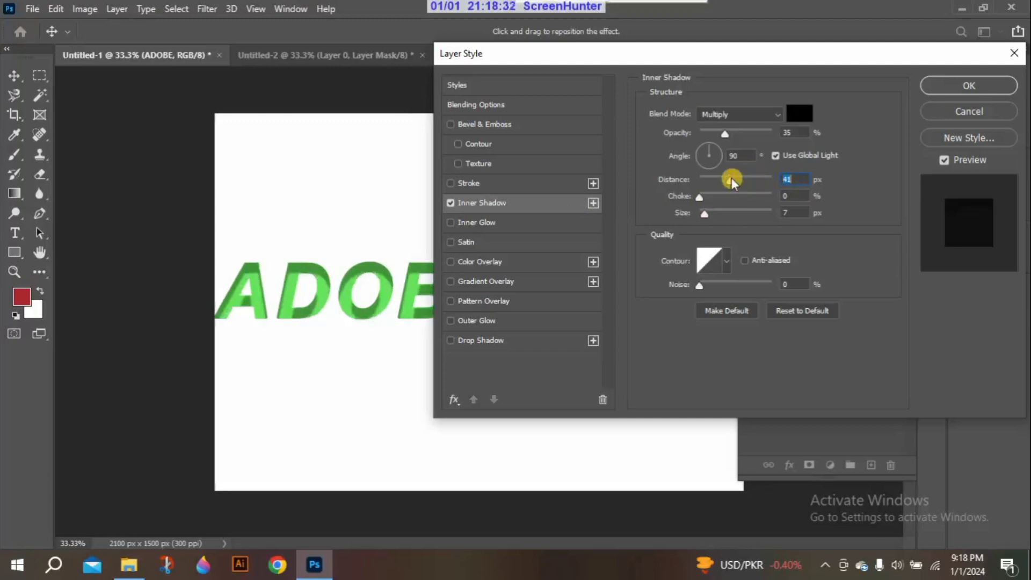
pyautogui.click(773, 114)
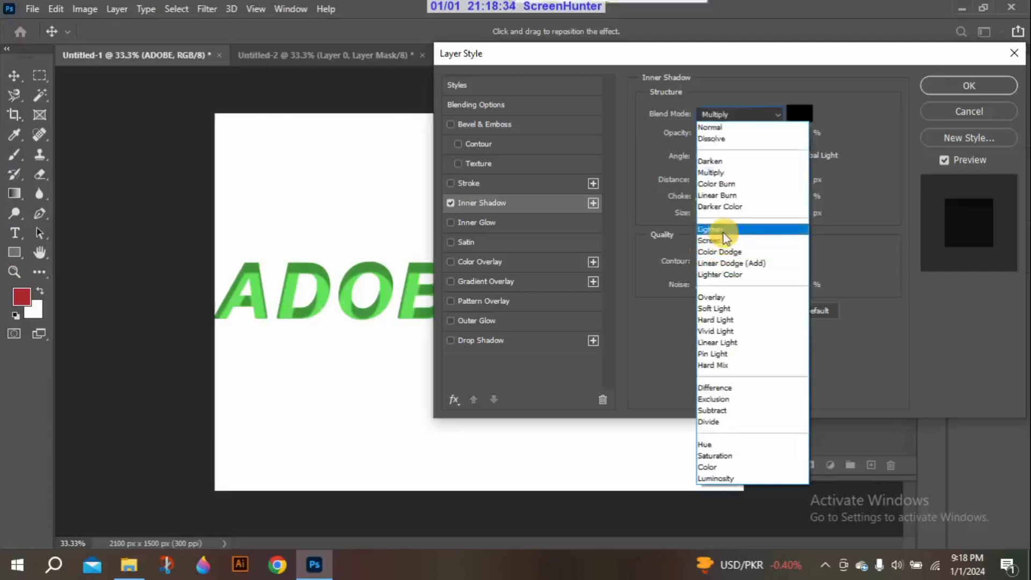
pyautogui.click(723, 233)
pyautogui.click(759, 114)
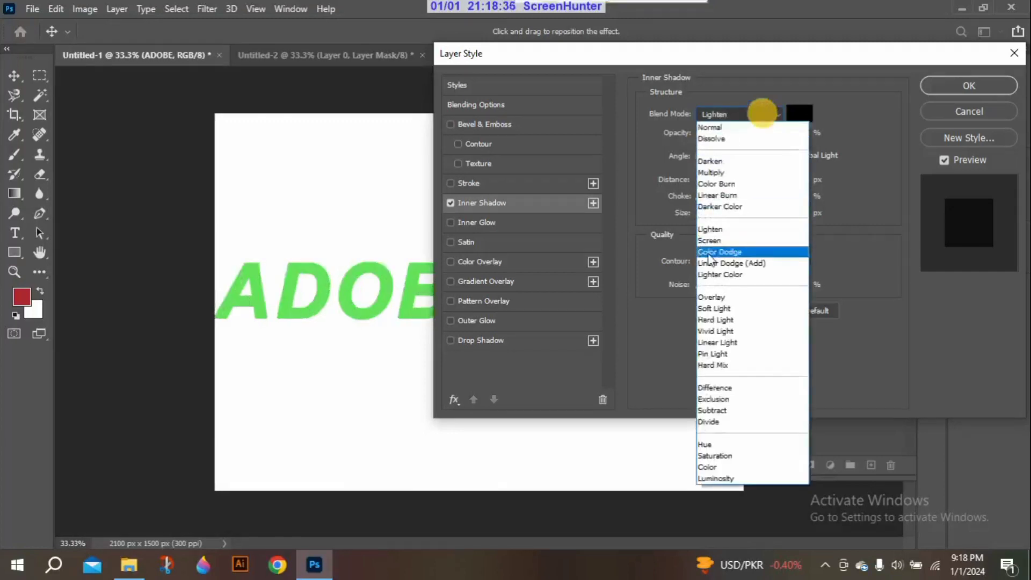
pyautogui.click(711, 295)
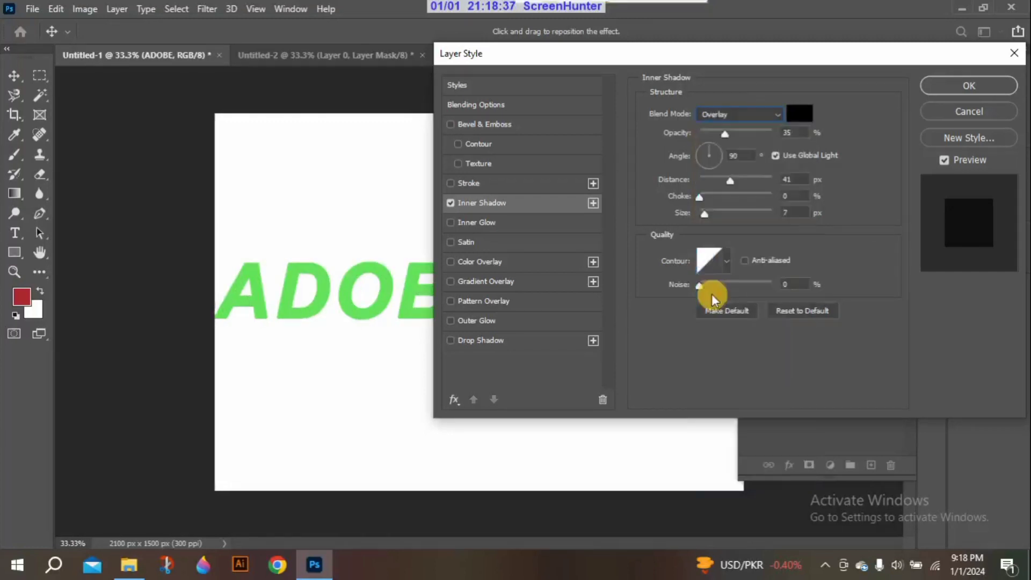
pyautogui.click(764, 114)
pyautogui.click(730, 173)
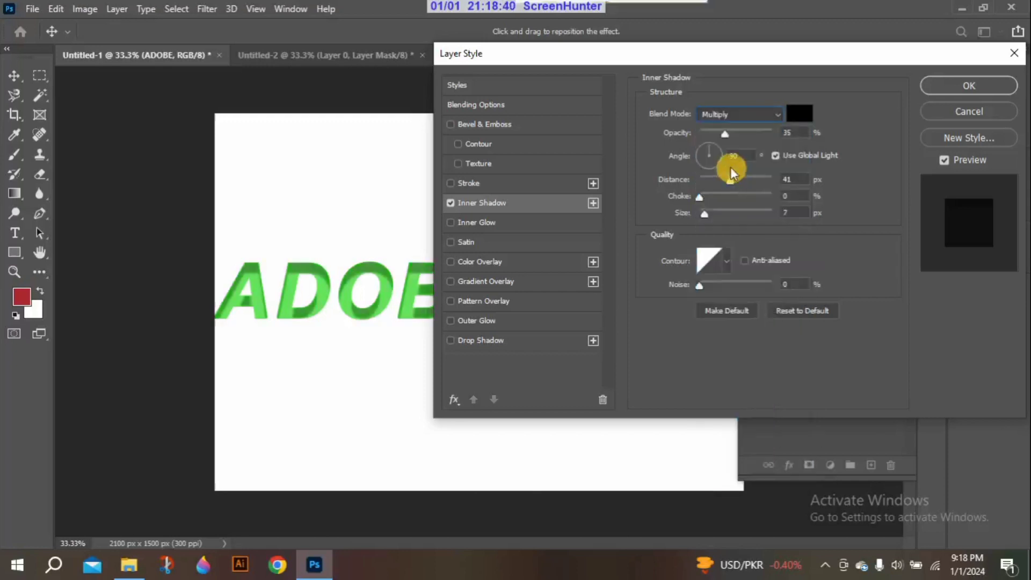
# Try the Color Burn and Linear Light blend modes on the inner shadow and choose Darker Color
pyautogui.click(754, 113)
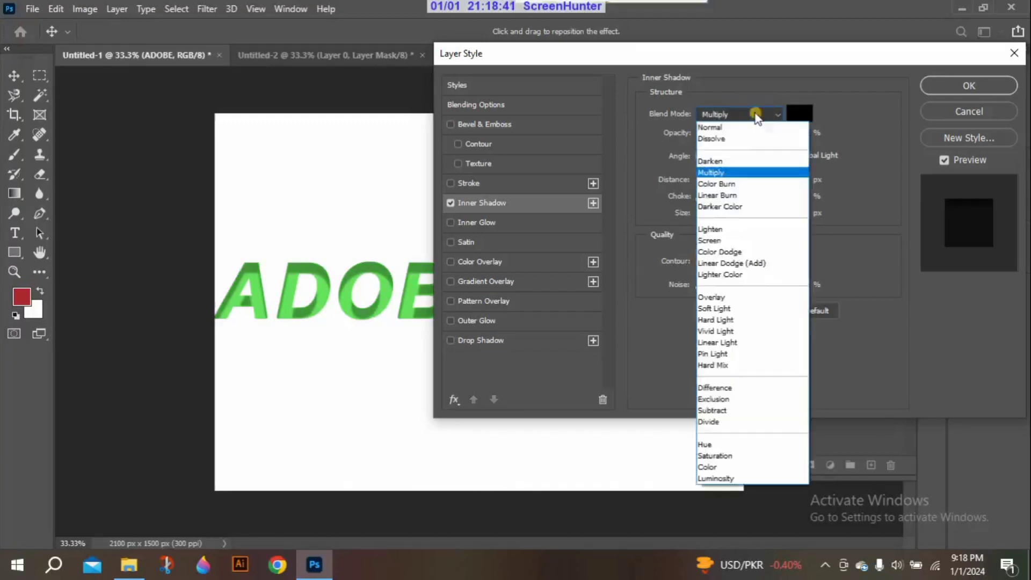
pyautogui.click(730, 185)
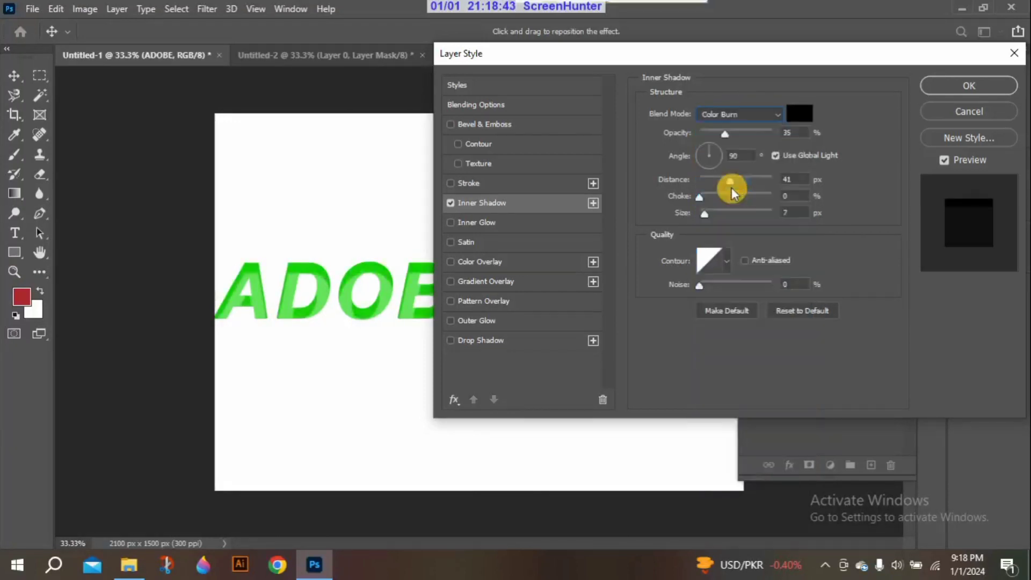
pyautogui.click(745, 114)
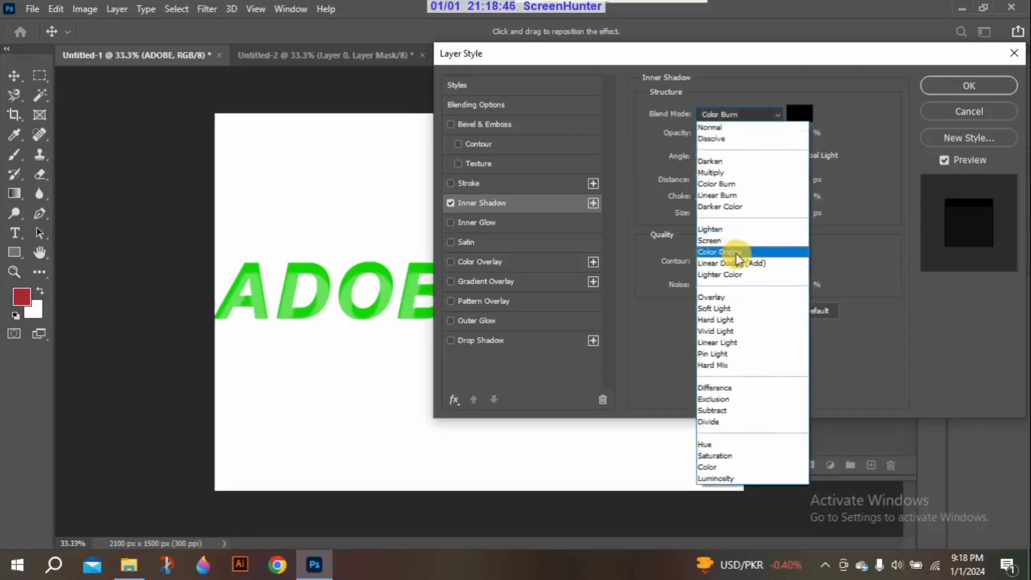
pyautogui.click(723, 342)
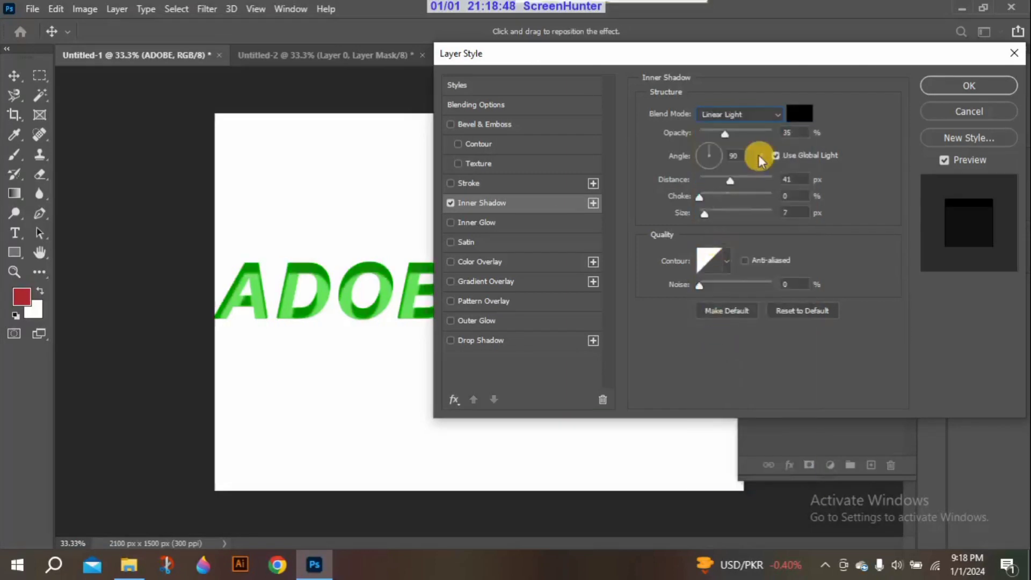
pyautogui.click(761, 111)
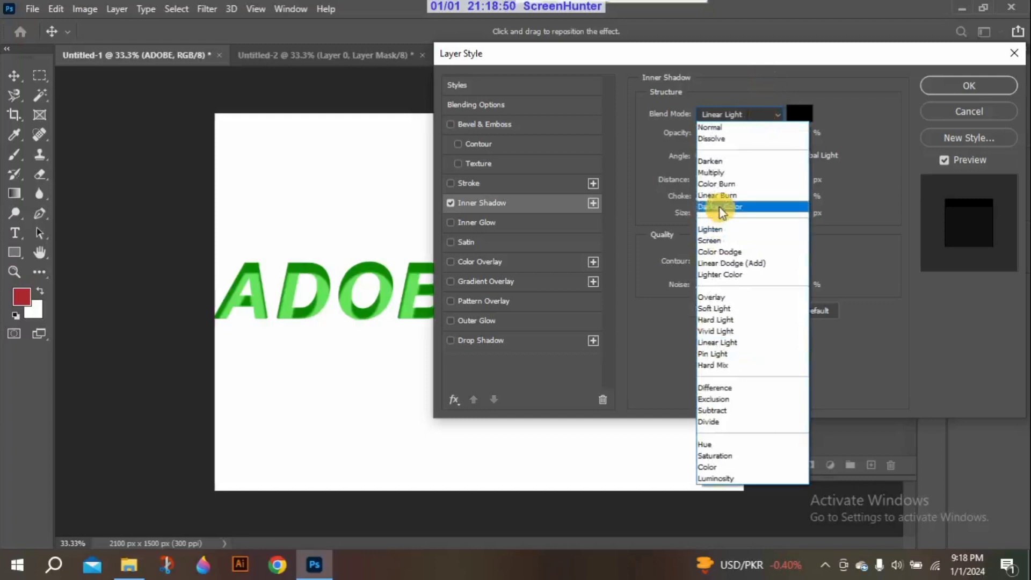
pyautogui.click(719, 207)
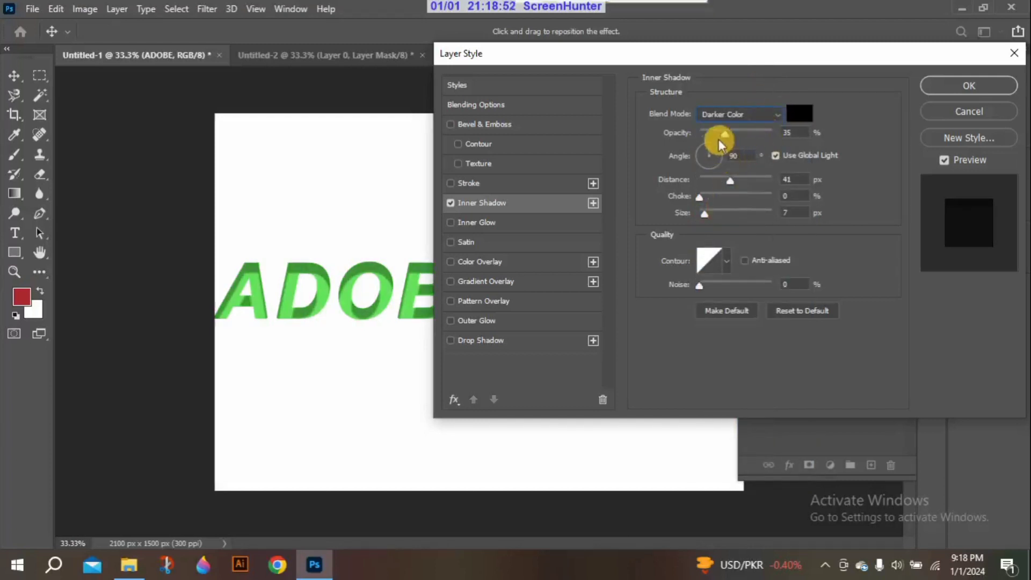
# Set the inner shadow's opacity to 42%, choke to 0% after trying 100%, and size to 0 px
pyautogui.moveTo(723, 134)
pyautogui.mouseDown()
pyautogui.moveTo(784, 132)
pyautogui.moveTo(753, 143)
pyautogui.moveTo(723, 132)
pyautogui.moveTo(731, 135)
pyautogui.mouseUp()
pyautogui.moveTo(699, 198); pyautogui.dragTo(780, 202)
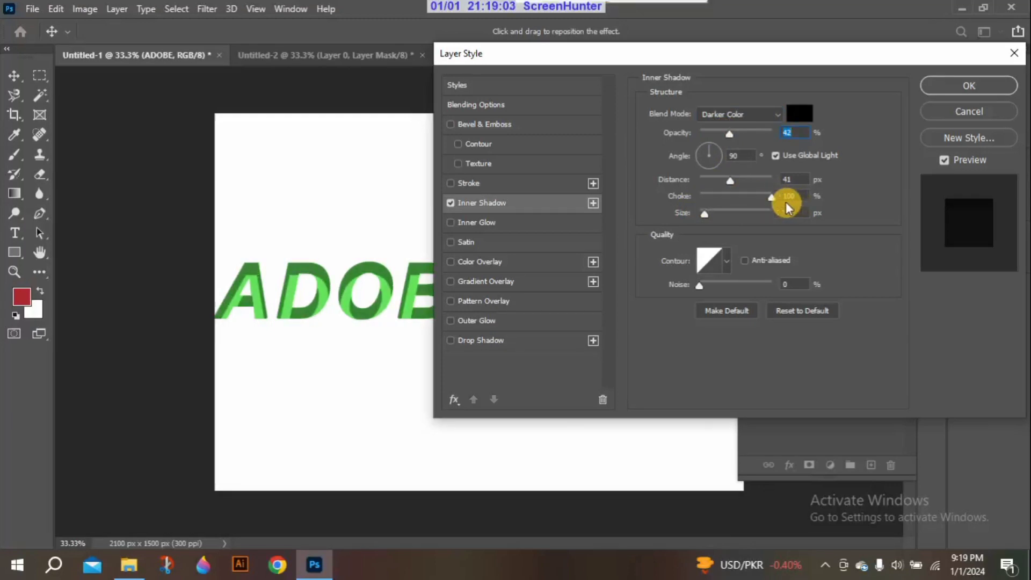
pyautogui.moveTo(786, 207); pyautogui.dragTo(700, 199)
pyautogui.click(675, 193)
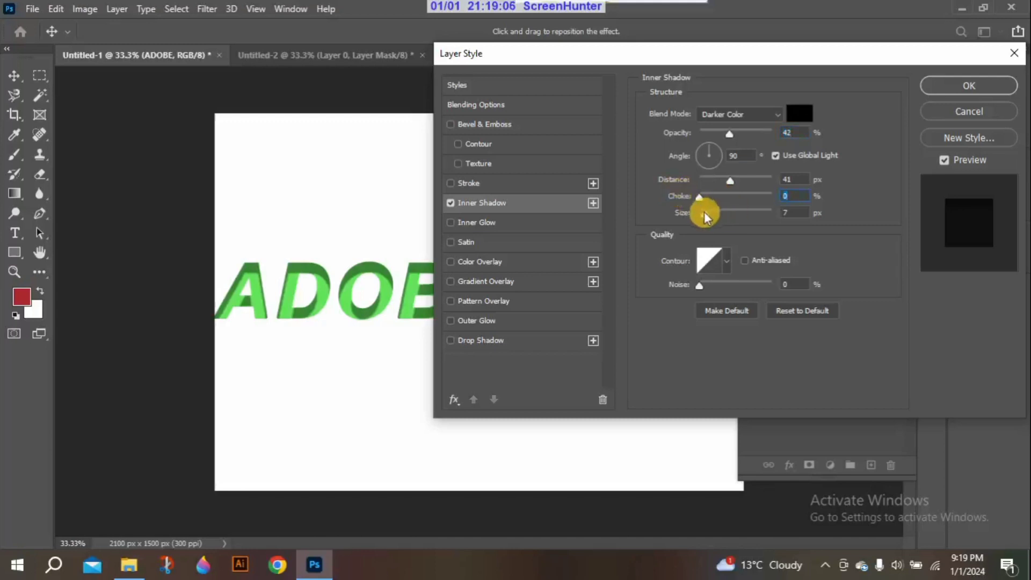
pyautogui.moveTo(702, 212)
pyautogui.mouseDown()
pyautogui.moveTo(778, 220)
pyautogui.moveTo(694, 214)
pyautogui.moveTo(787, 201)
pyautogui.moveTo(752, 220)
pyautogui.moveTo(701, 213)
pyautogui.mouseUp()
# Try several contour presets on the inner shadow and return to the straight diagonal contour
pyautogui.click(727, 262)
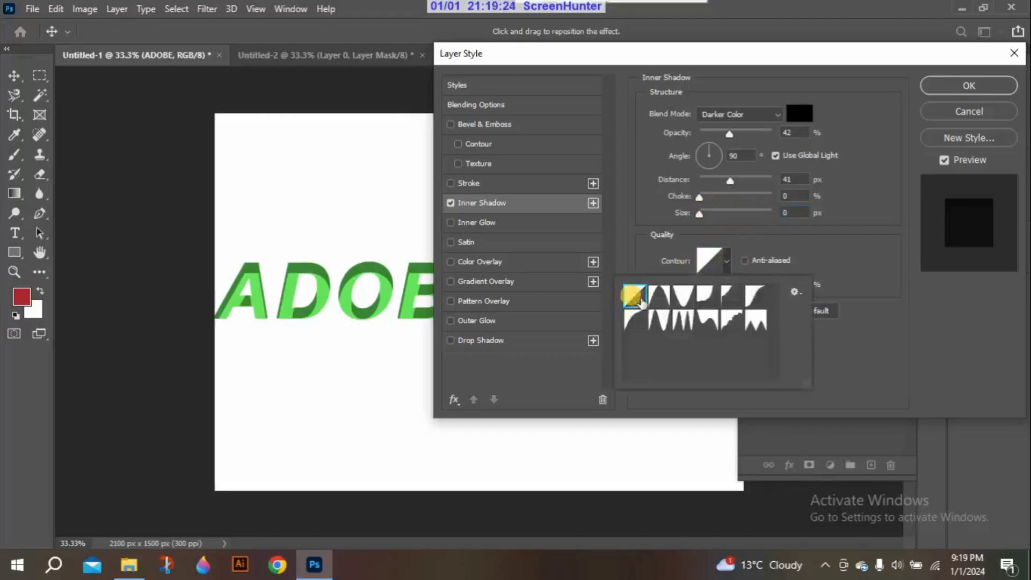
pyautogui.click(667, 324)
pyautogui.click(707, 322)
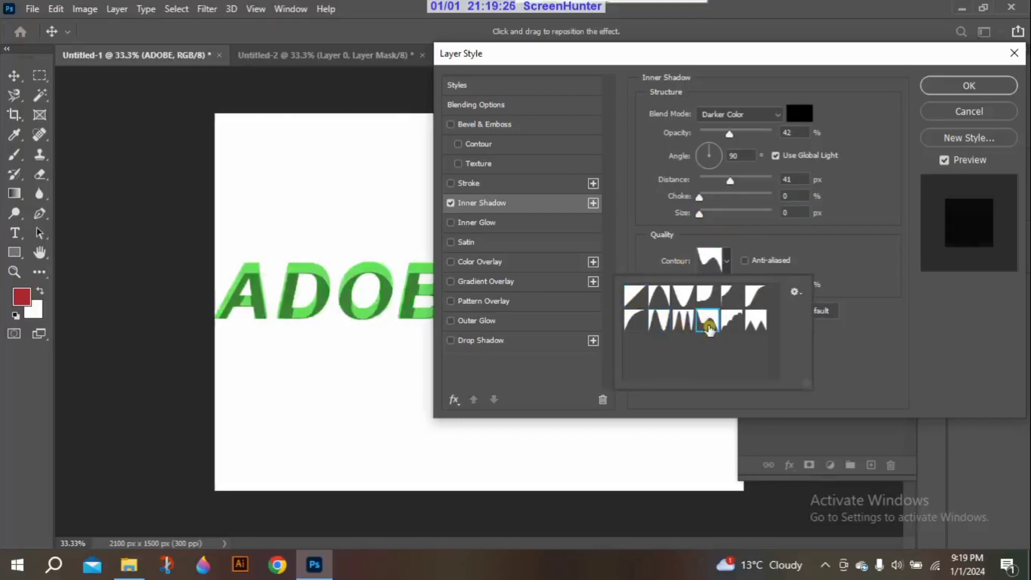
pyautogui.click(740, 317)
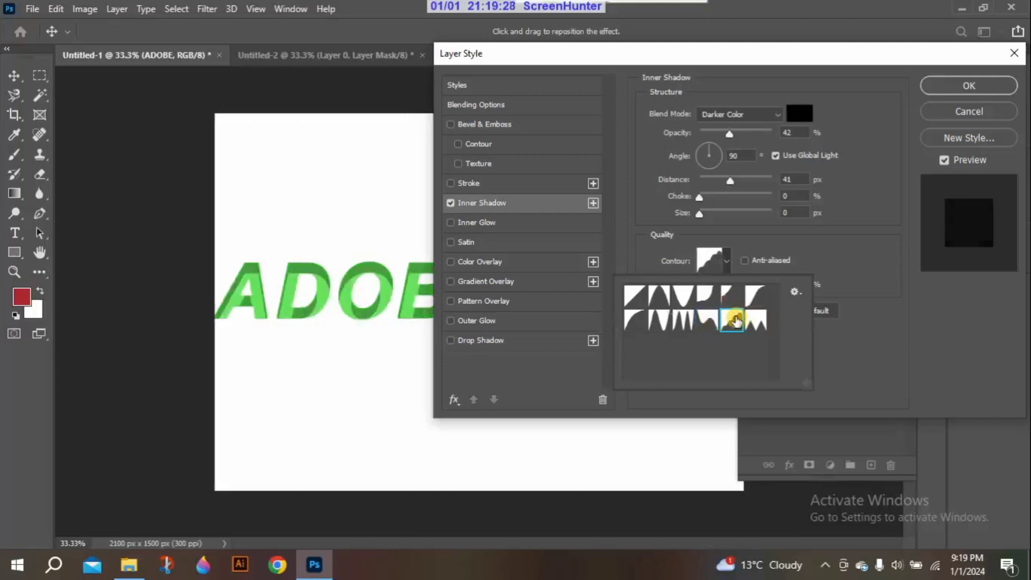
pyautogui.click(757, 296)
pyautogui.click(671, 297)
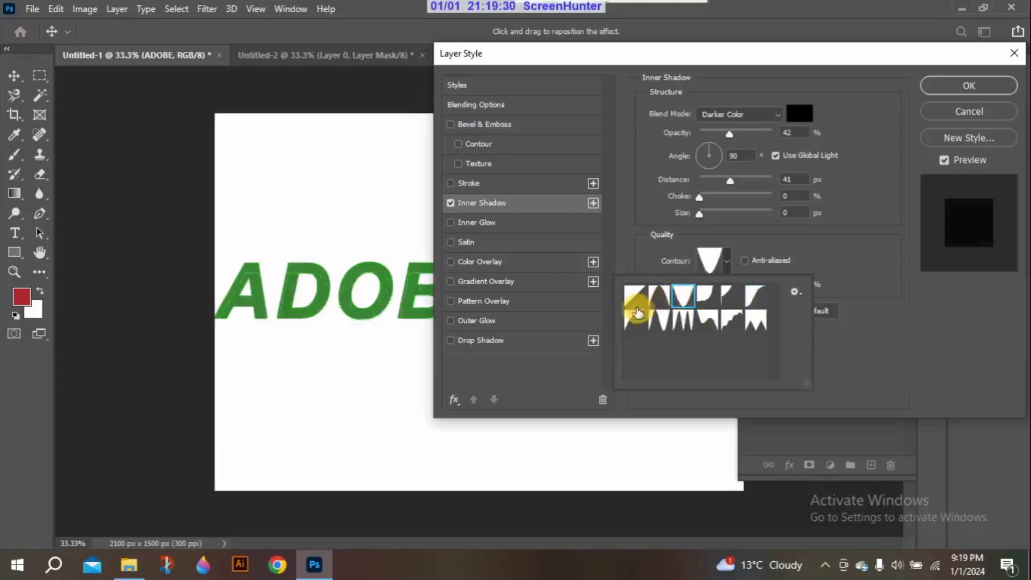
pyautogui.click(626, 322)
pyautogui.click(633, 299)
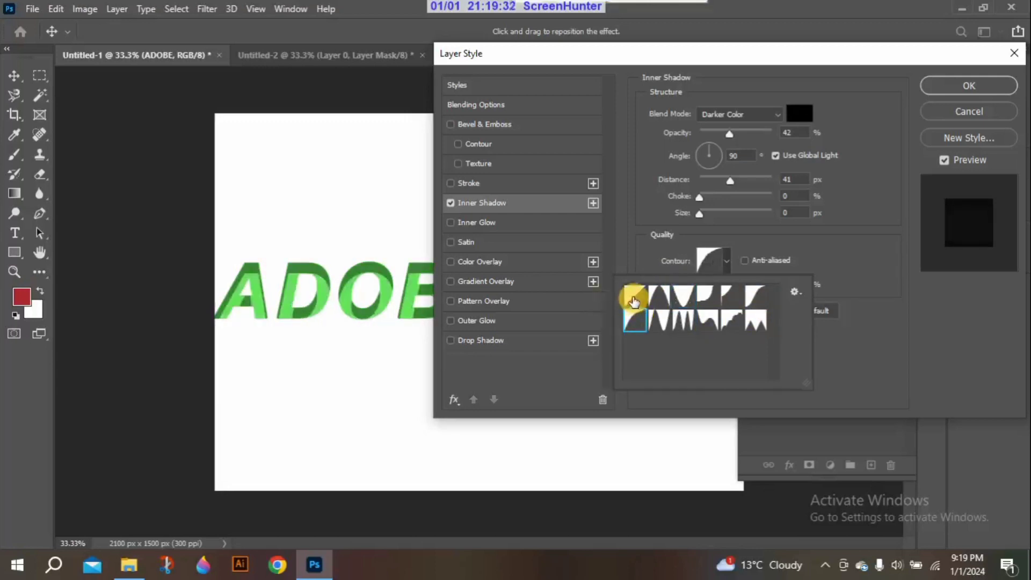
pyautogui.click(632, 297)
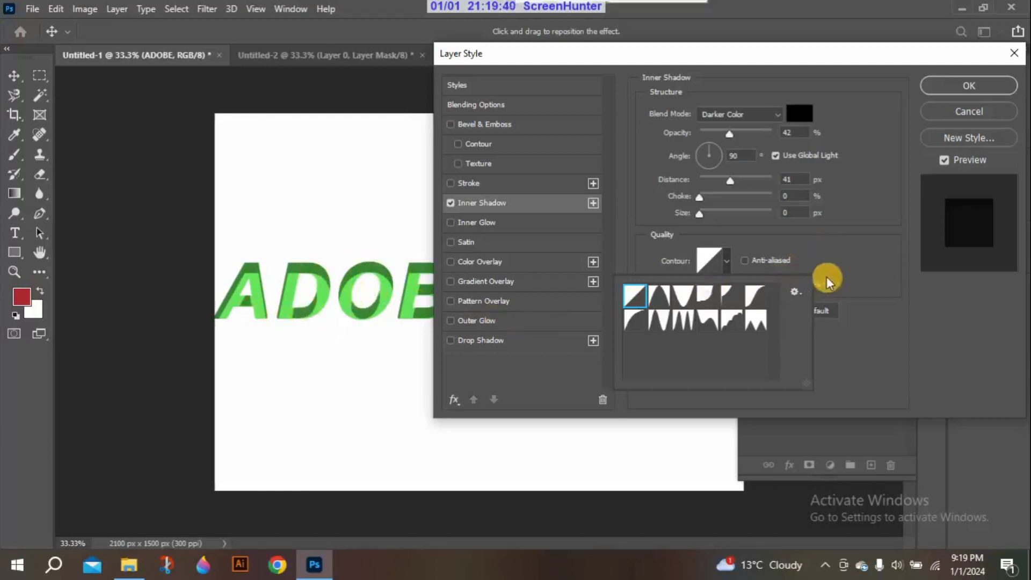
pyautogui.click(845, 259)
# Try raising the inner shadow's noise, return it to 0%, and reset all of the effect's settings to their defaults
pyautogui.click(674, 275)
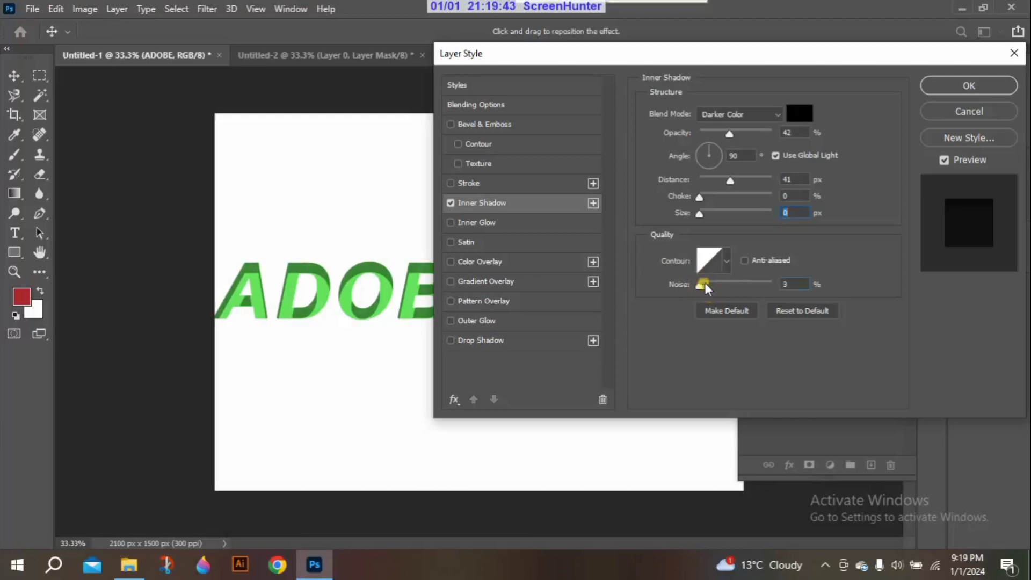
pyautogui.moveTo(703, 284); pyautogui.dragTo(783, 289)
pyautogui.moveTo(769, 285); pyautogui.dragTo(701, 314)
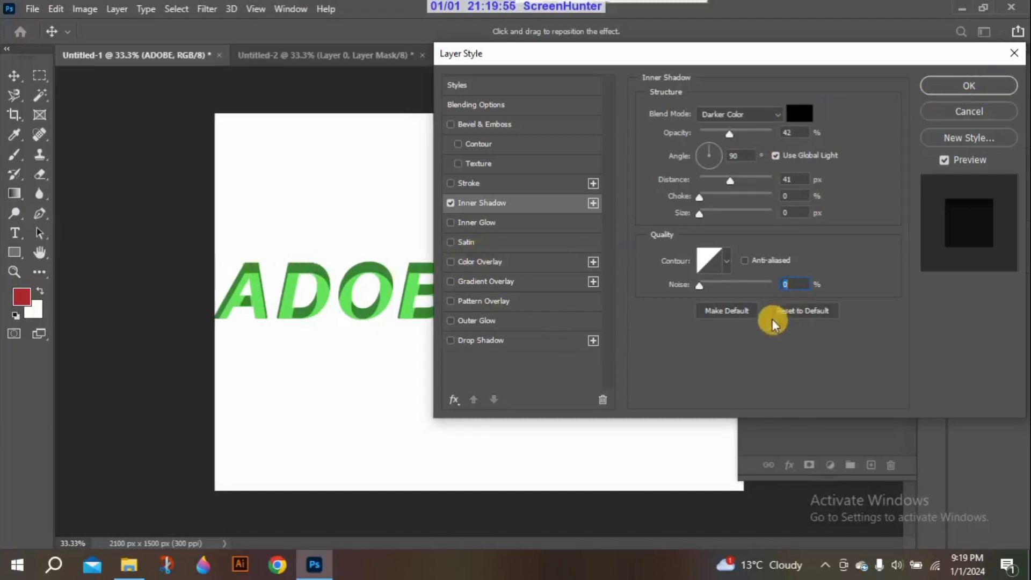
pyautogui.click(795, 310)
# Turn off the inner shadow and enable the Gradient Overlay effect on the ADOBE text, showing its settings
pyautogui.click(450, 203)
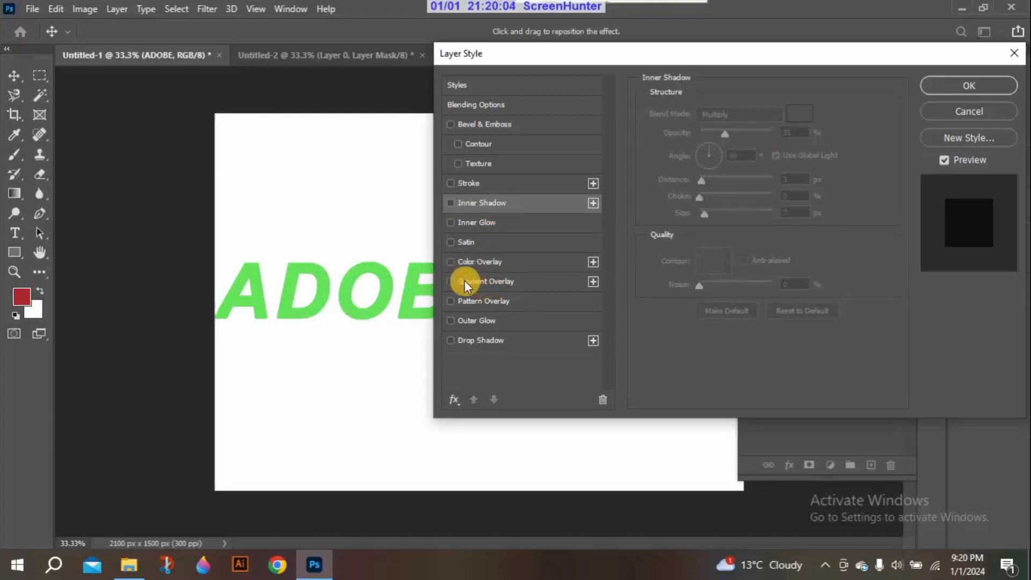
pyautogui.click(450, 281)
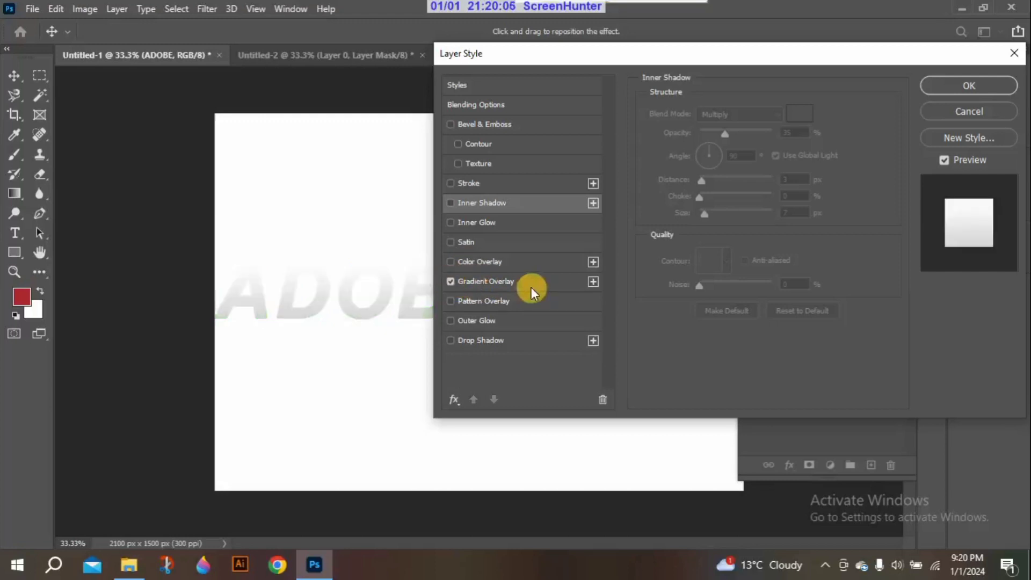
pyautogui.click(530, 288)
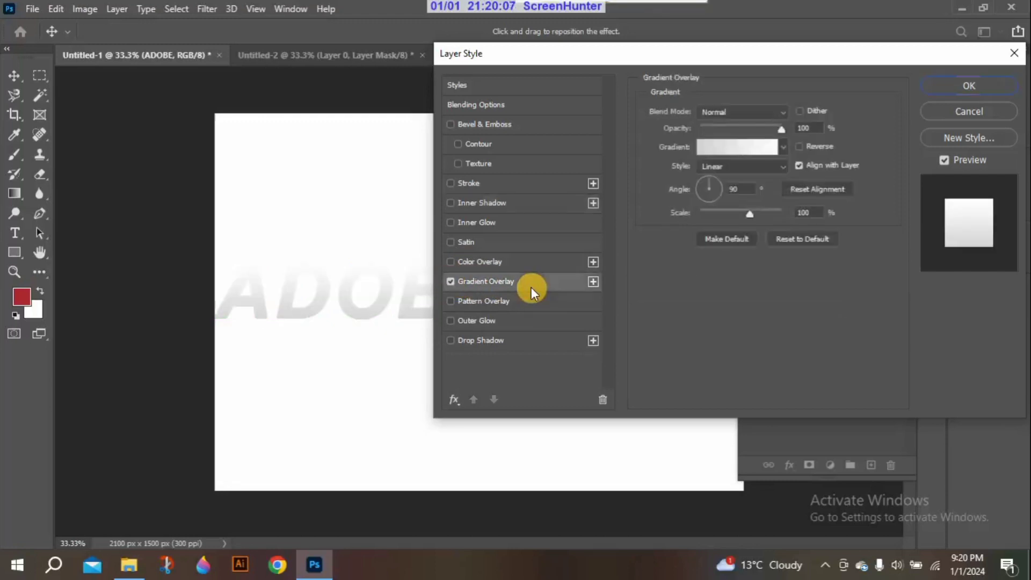
# Try several blue gradient presets for the gradient overlay and choose the light blue-to-purple gradient
pyautogui.click(784, 148)
pyautogui.click(749, 179)
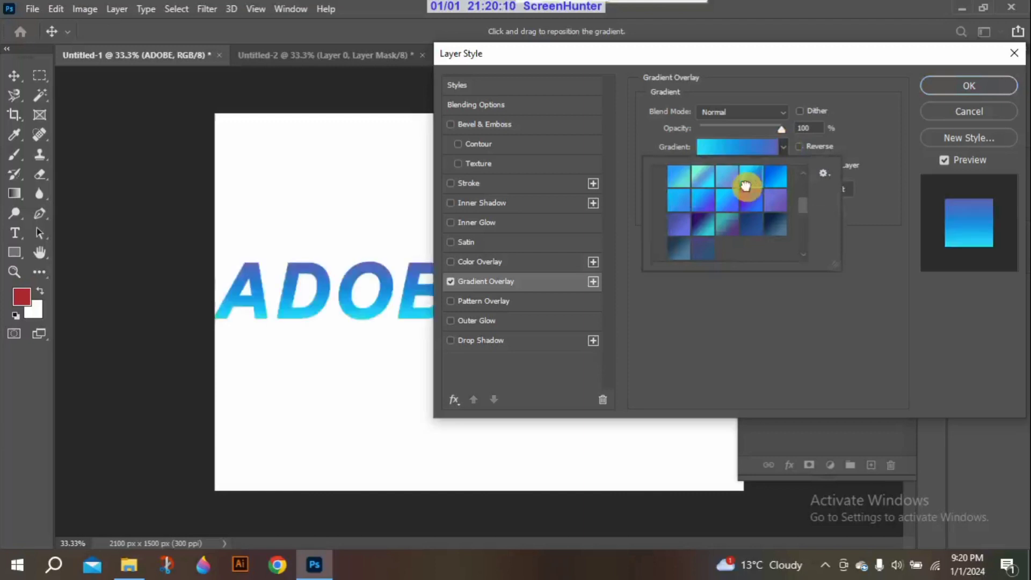
pyautogui.click(750, 223)
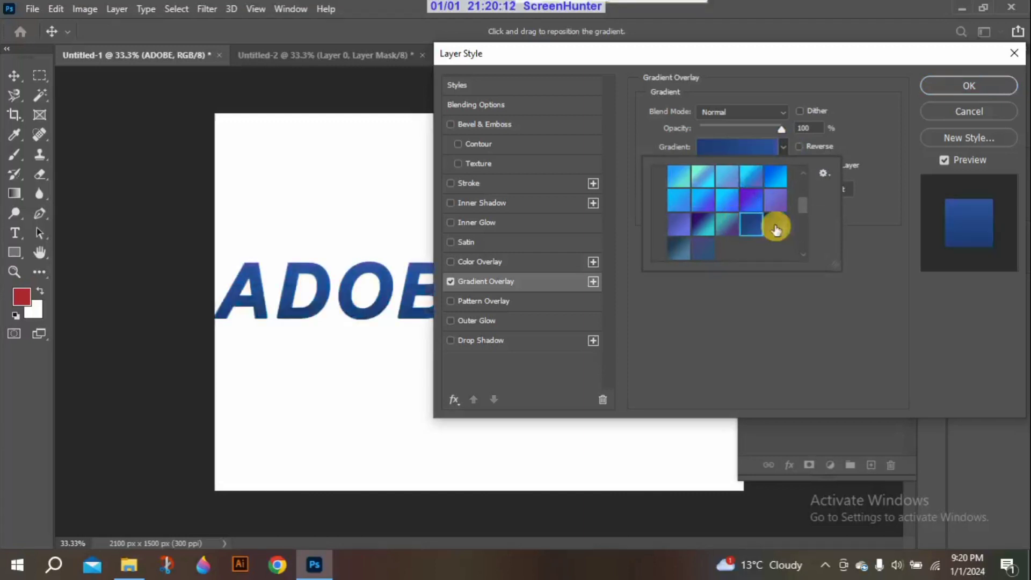
pyautogui.click(774, 224)
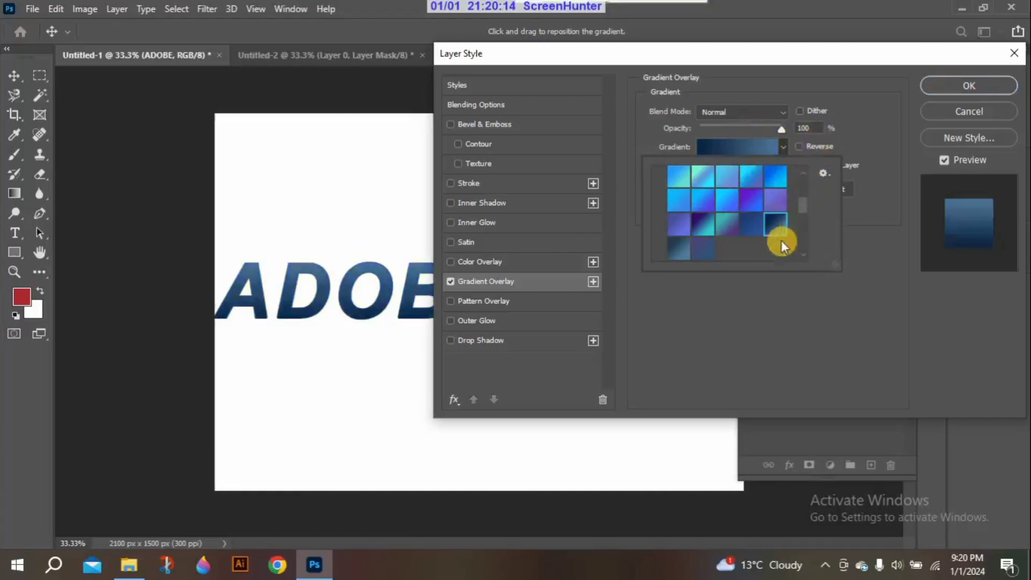
pyautogui.click(678, 200)
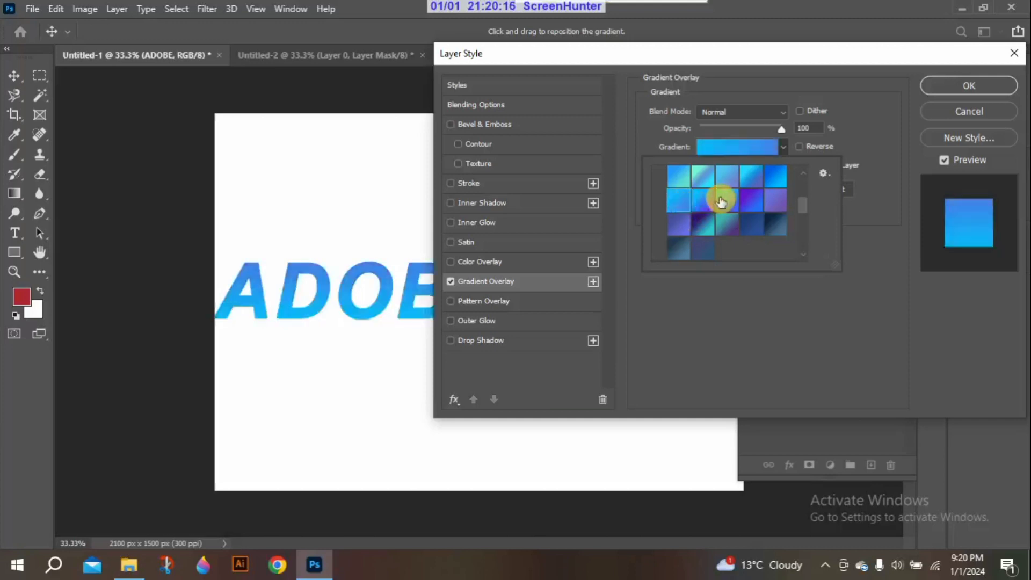
pyautogui.click(720, 202)
pyautogui.click(701, 248)
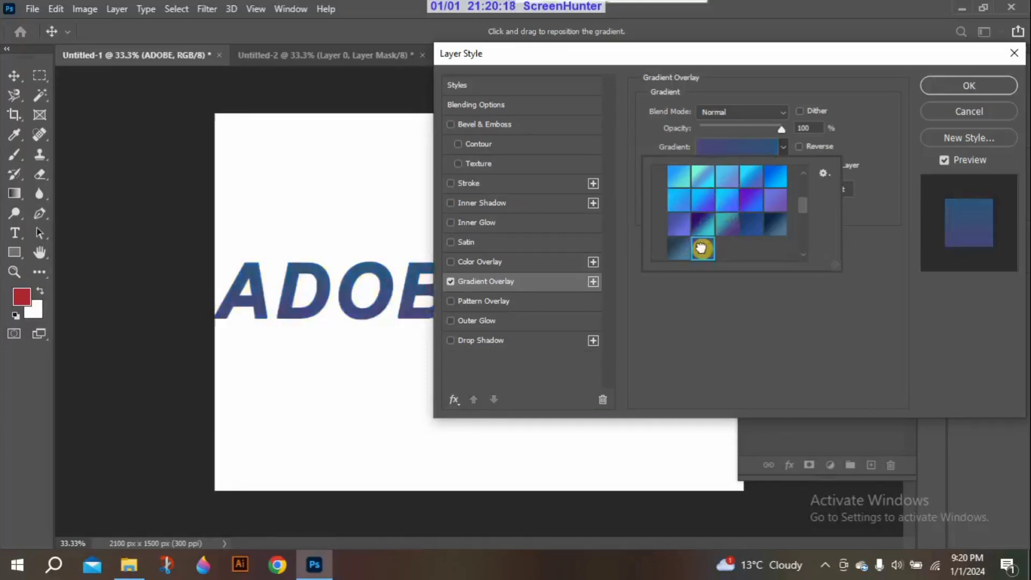
pyautogui.click(757, 223)
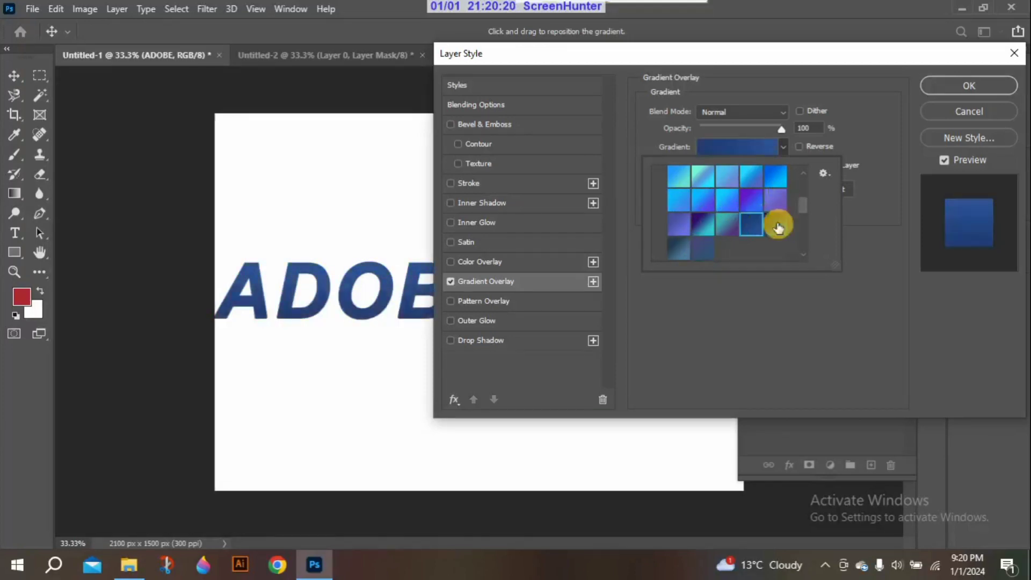
pyautogui.click(777, 202)
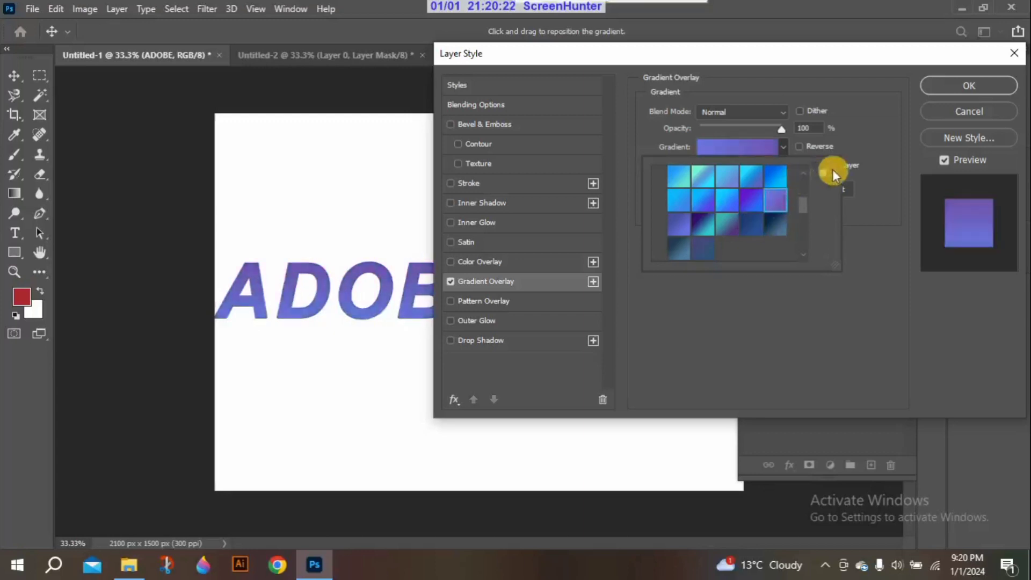
pyautogui.click(840, 280)
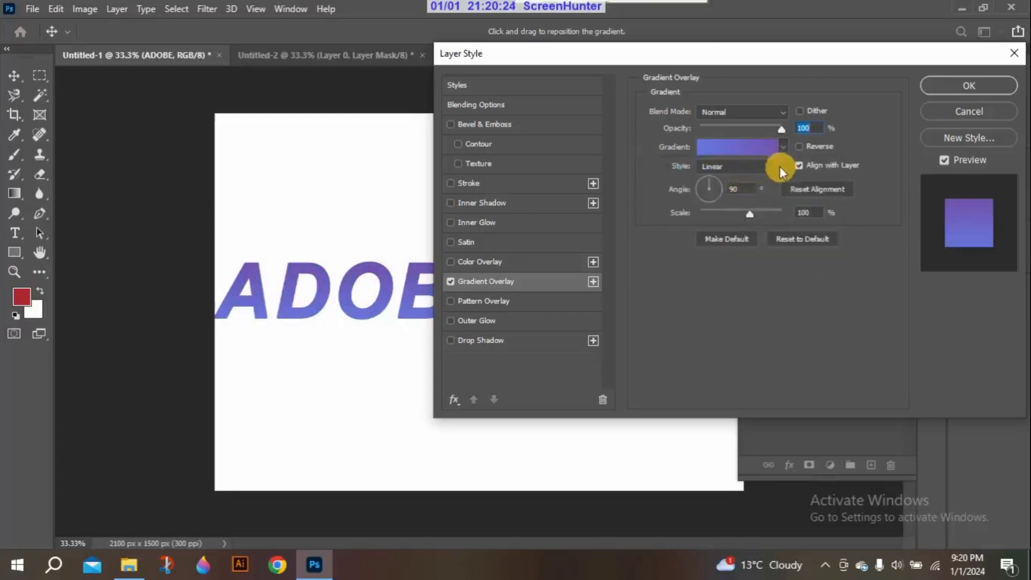
# Try the Radial style on the gradient overlay and set the style to Reflected
pyautogui.click(780, 168)
pyautogui.click(727, 190)
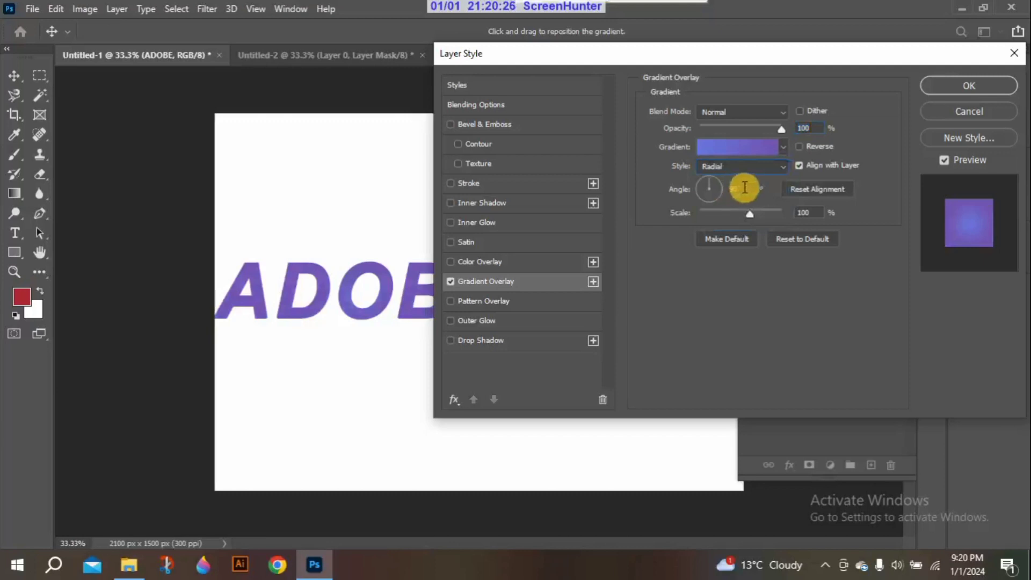
pyautogui.click(743, 171)
pyautogui.click(720, 215)
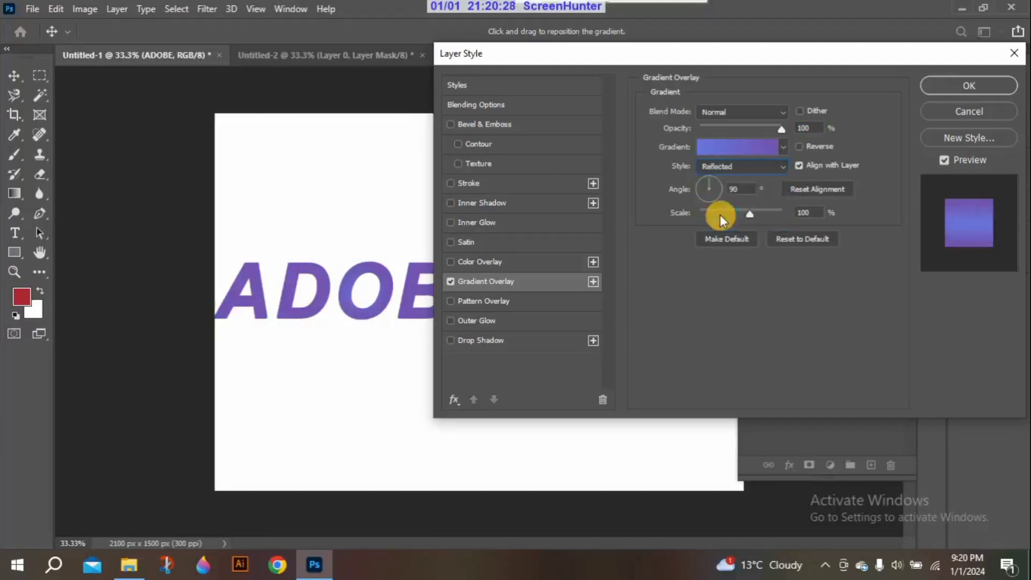
# Try the Diamond style on the gradient overlay, set the style to Linear, and test a lower opacity of the overlay
pyautogui.click(732, 167)
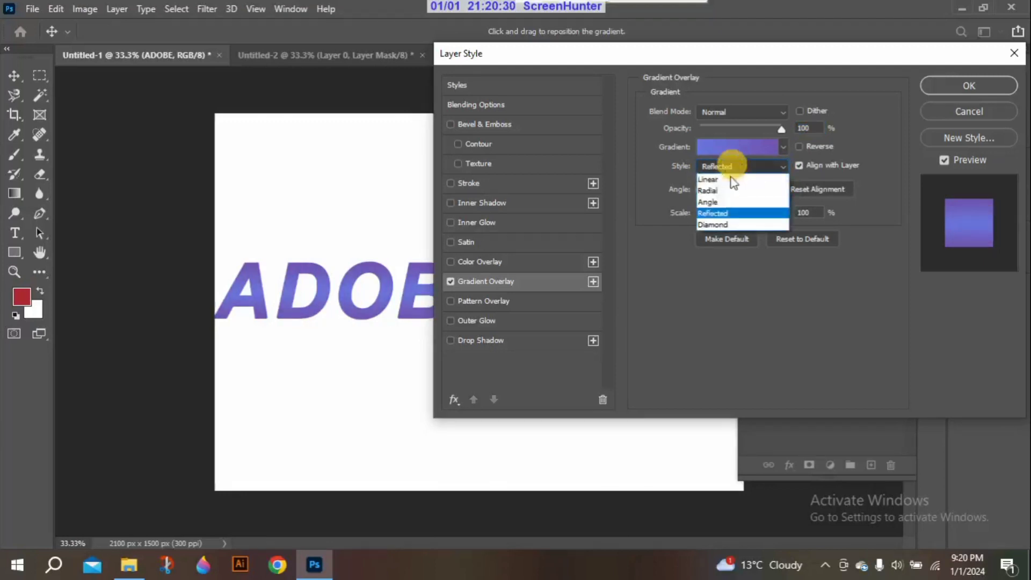
pyautogui.click(722, 220)
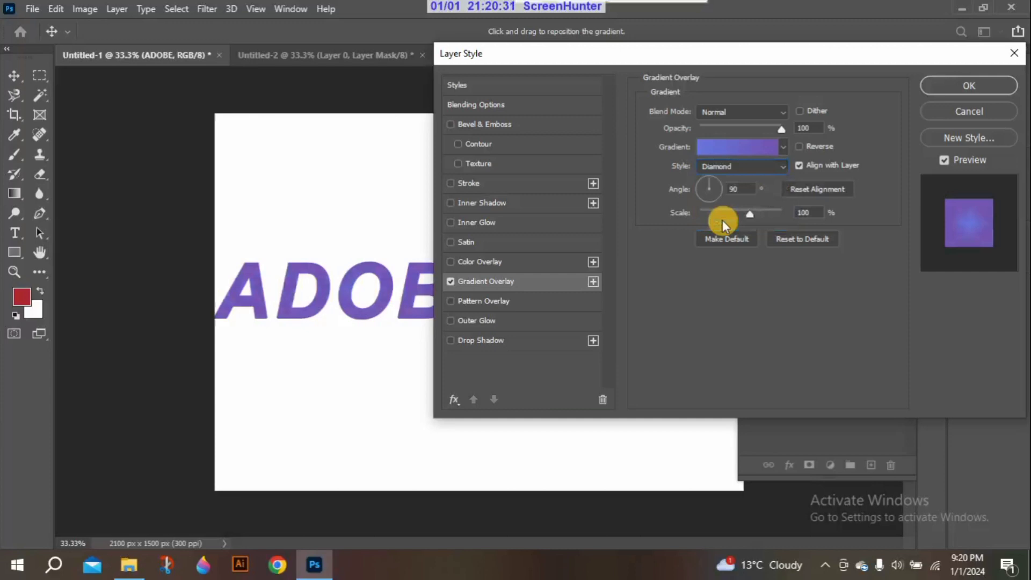
pyautogui.click(731, 167)
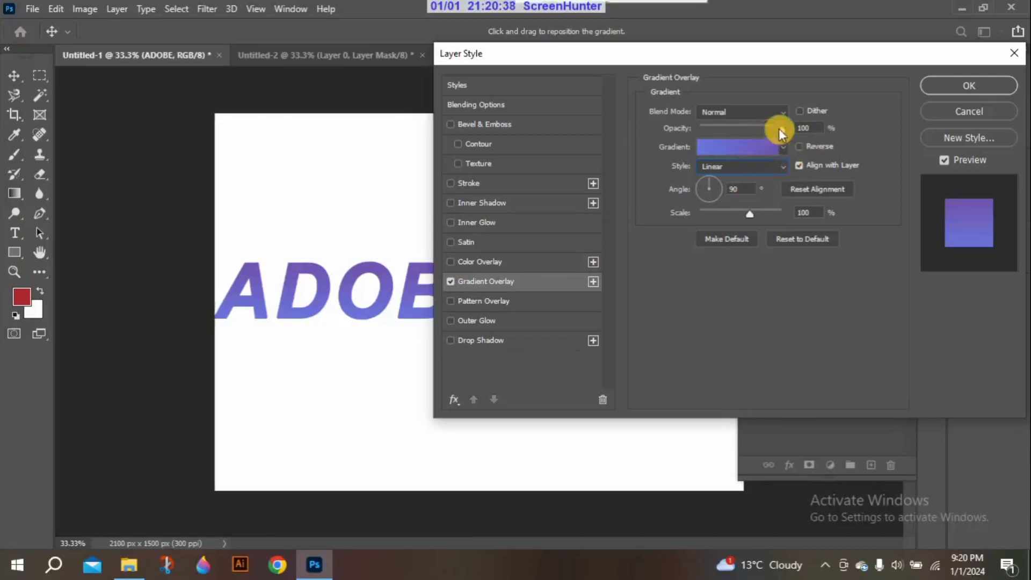
pyautogui.moveTo(779, 128); pyautogui.dragTo(761, 130)
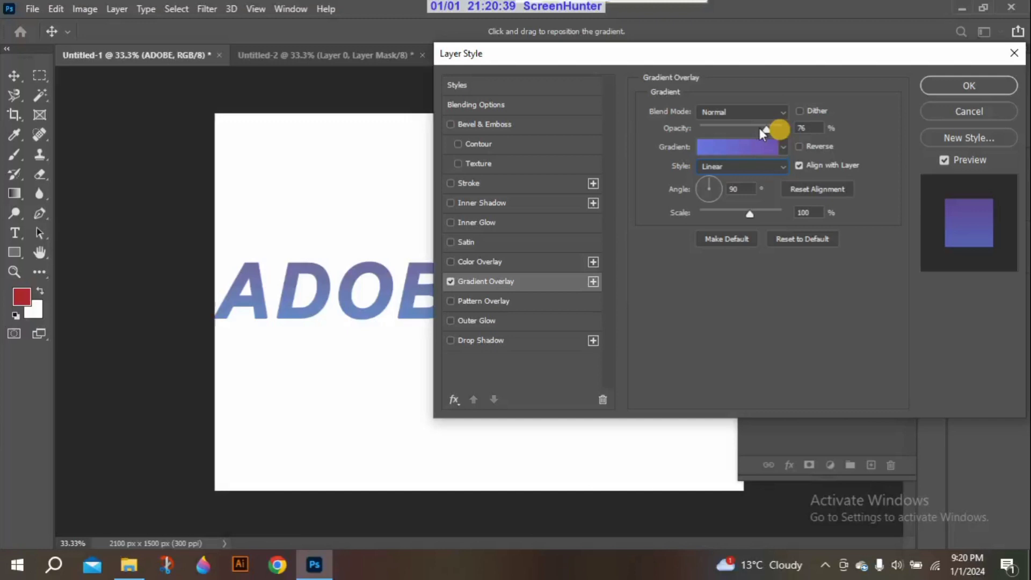
# Try the Multiply, Lighten and Color Burn blend modes on the gradient overlay and set the blend mode back to Normal
pyautogui.click(781, 114)
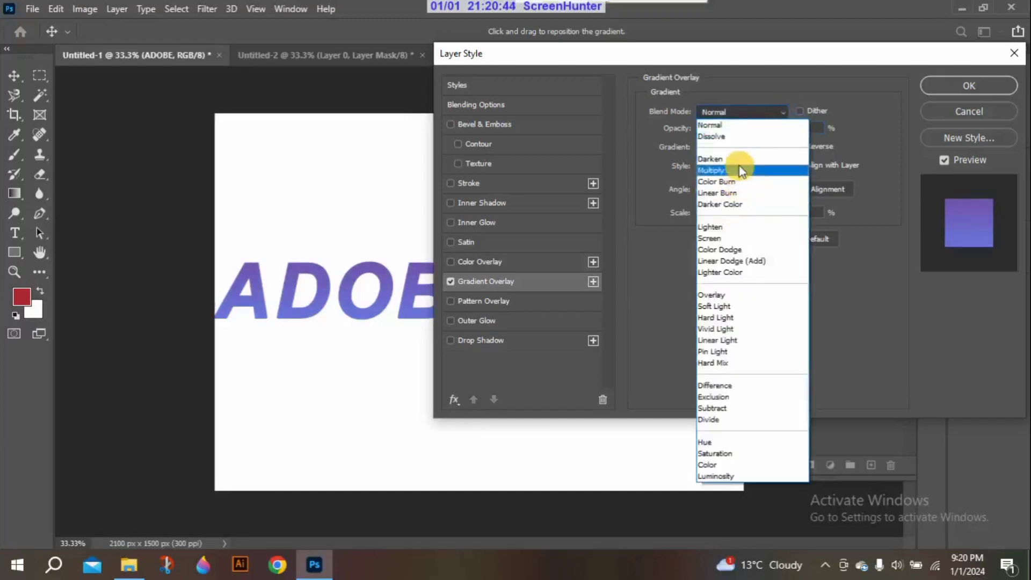
pyautogui.click(740, 169)
pyautogui.click(738, 114)
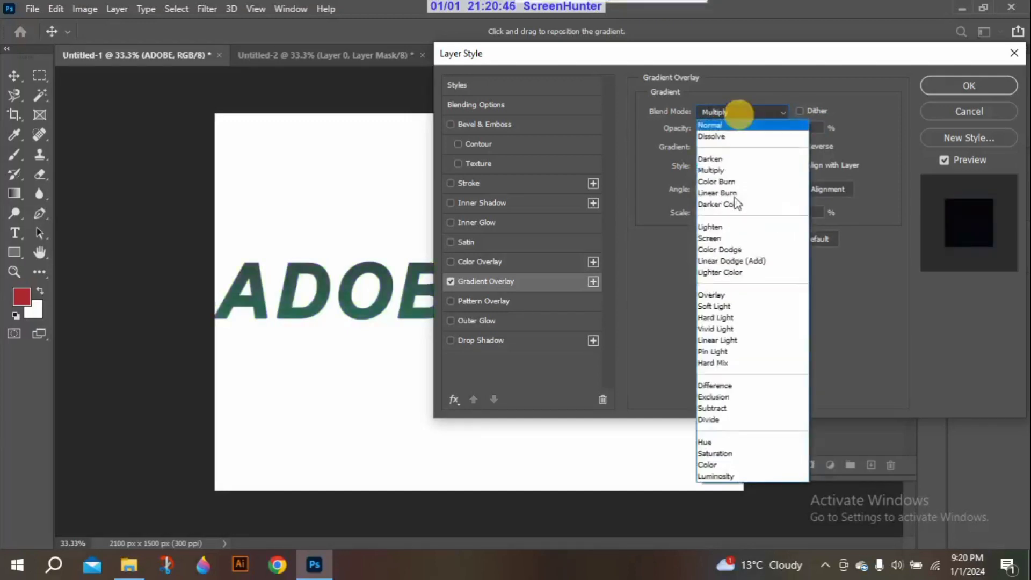
pyautogui.click(733, 294)
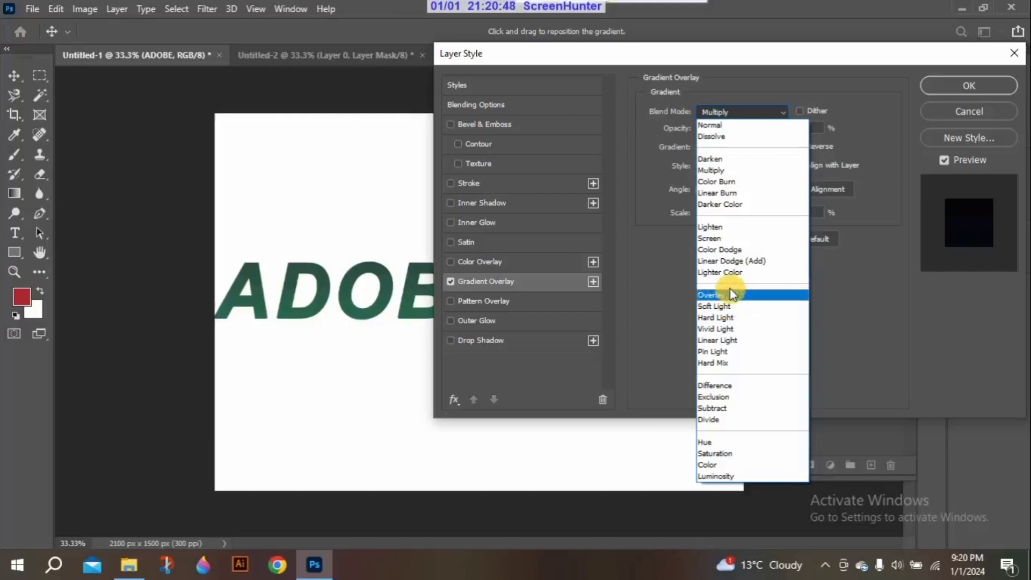
pyautogui.click(733, 227)
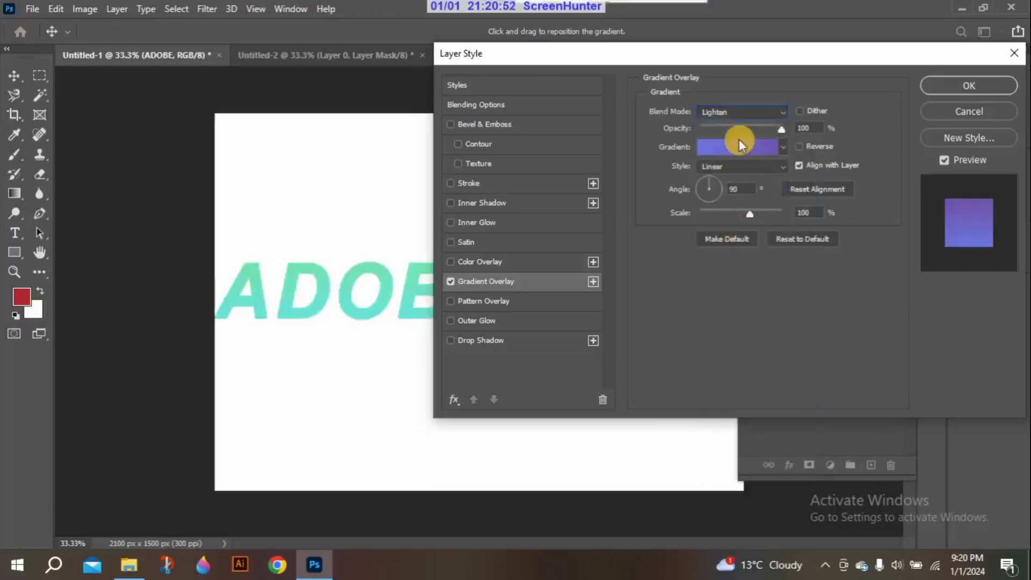
pyautogui.click(752, 115)
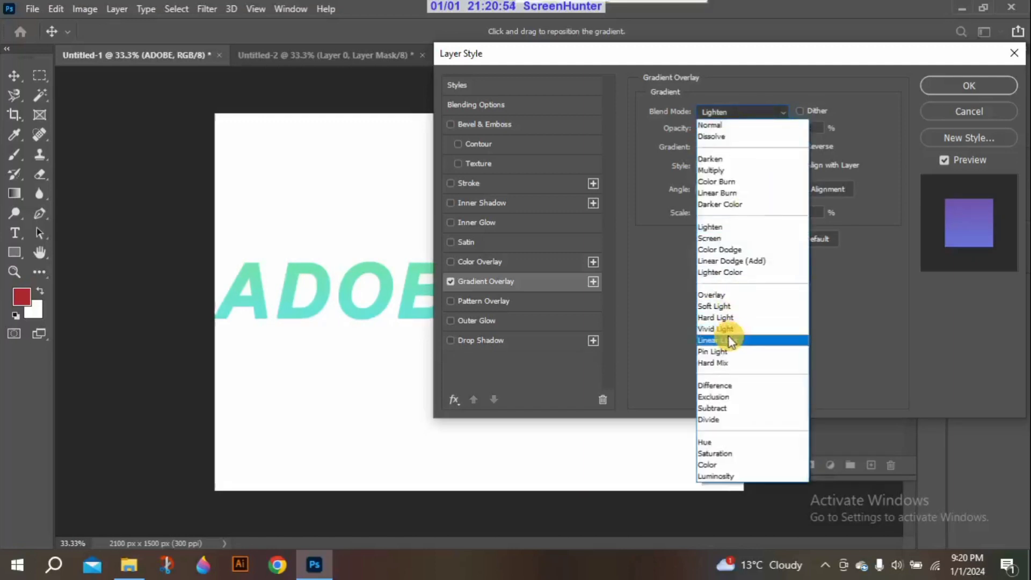
pyautogui.click(735, 183)
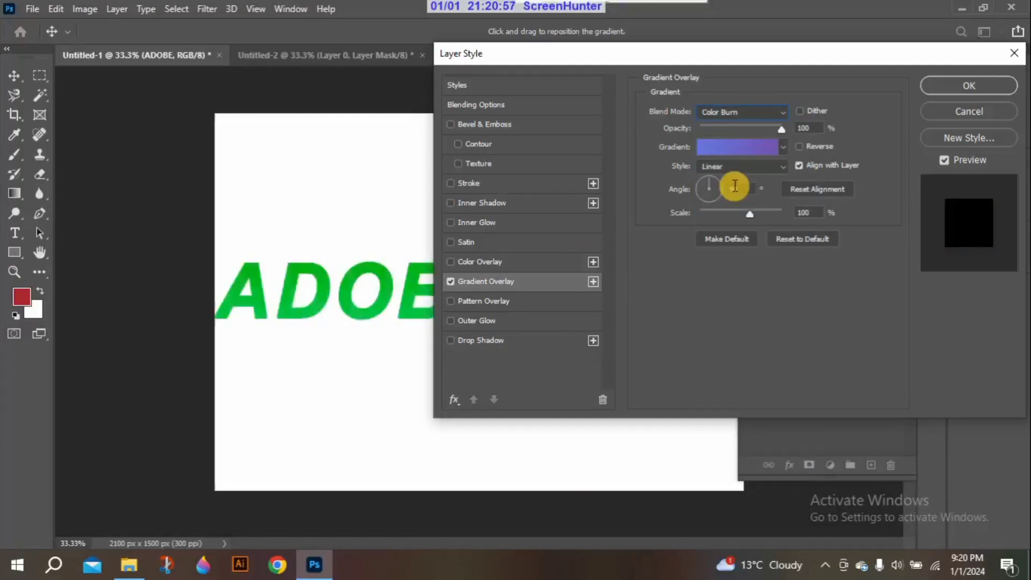
pyautogui.click(762, 111)
pyautogui.click(726, 127)
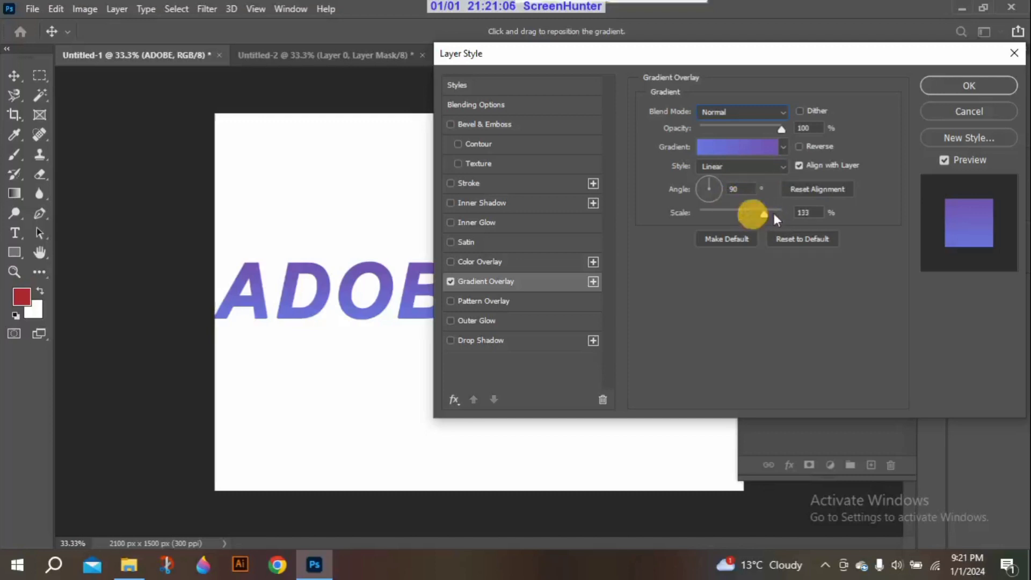
# Try different scale values for the gradient and reset all Gradient Overlay settings to their defaults
pyautogui.moveTo(773, 215); pyautogui.dragTo(743, 209)
pyautogui.click(805, 238)
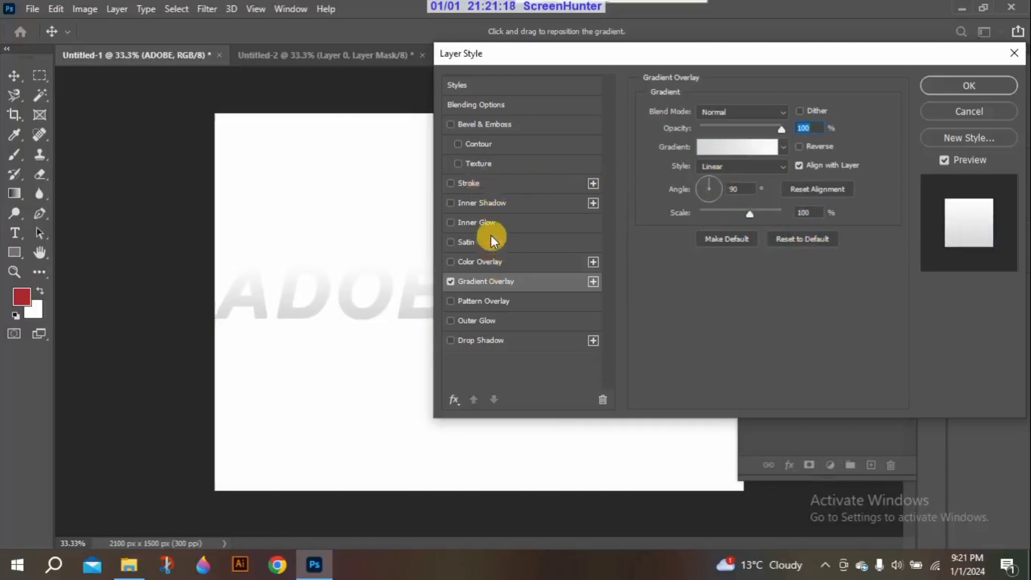
# Enable the Bevel & Emboss texture on the ADOBE text, try several Trees and Grass patterns, and choose the green grass pattern
pyautogui.click(488, 164)
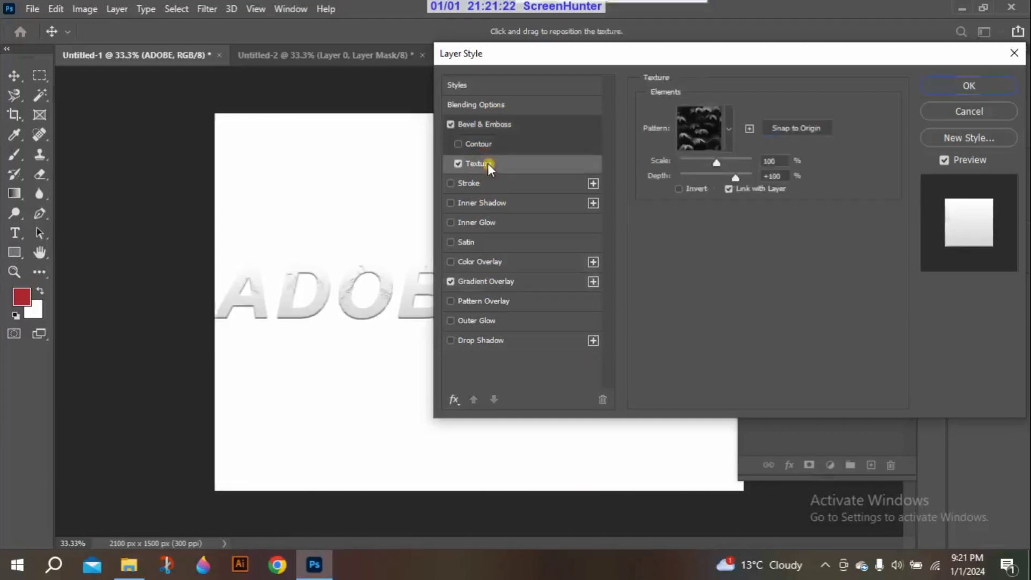
pyautogui.click(729, 129)
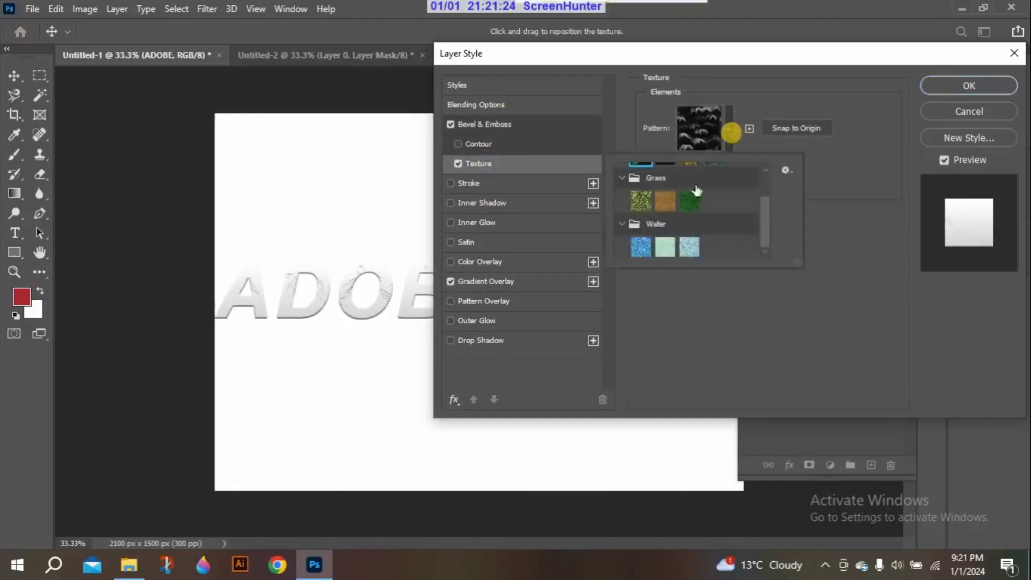
pyautogui.scroll(2, 757, 231)
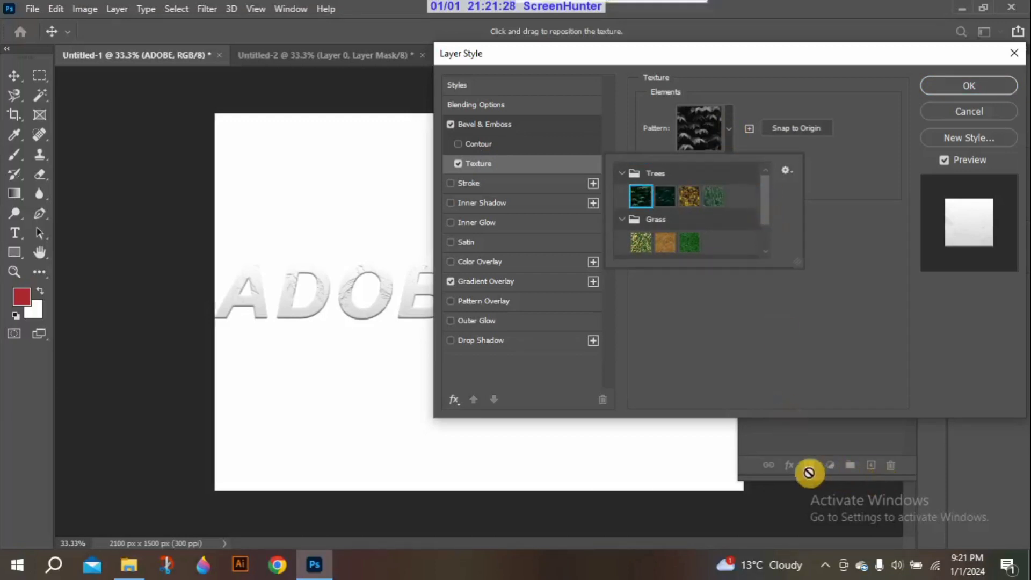
pyautogui.click(687, 198)
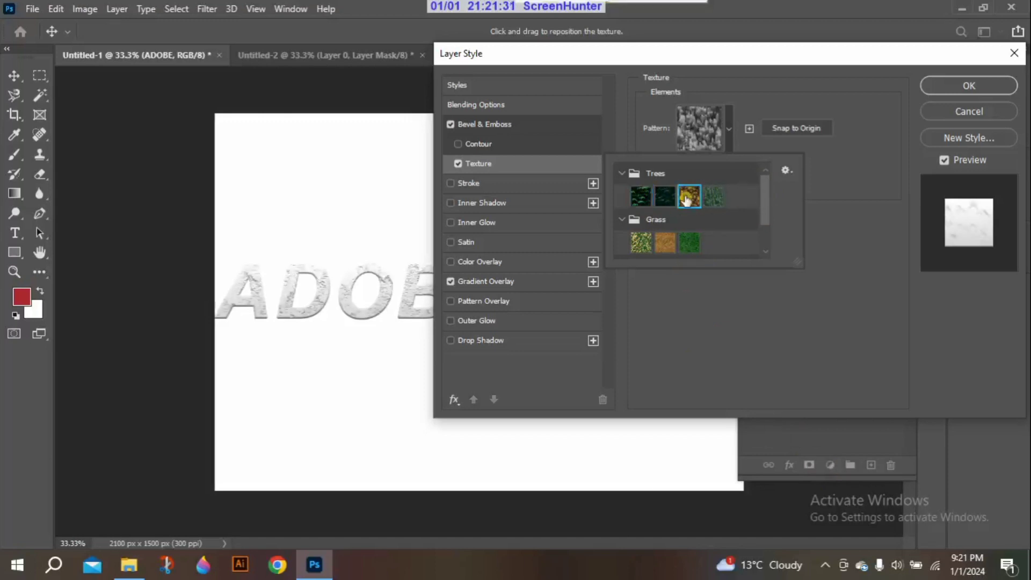
pyautogui.click(662, 244)
pyautogui.click(639, 244)
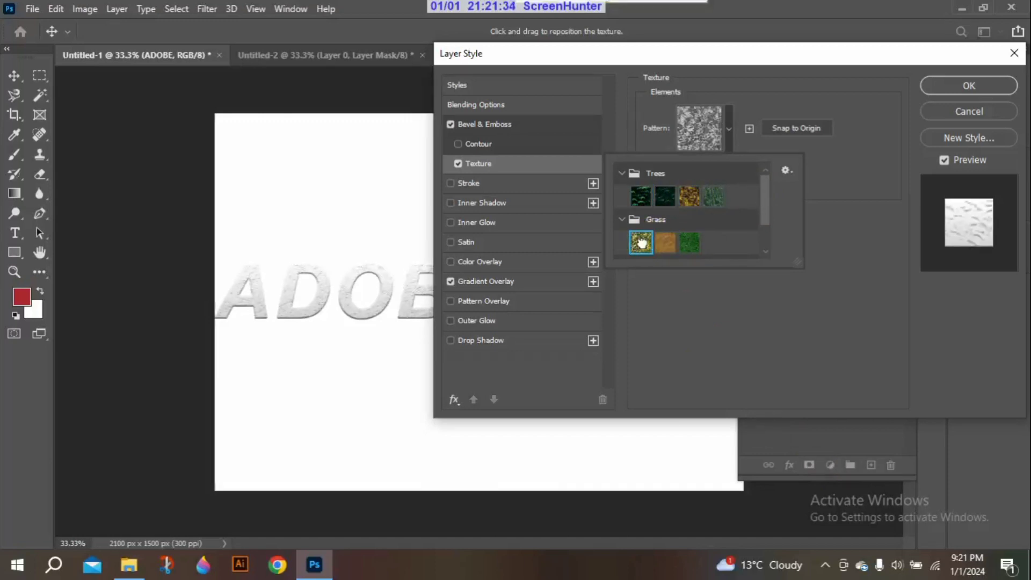
pyautogui.click(686, 242)
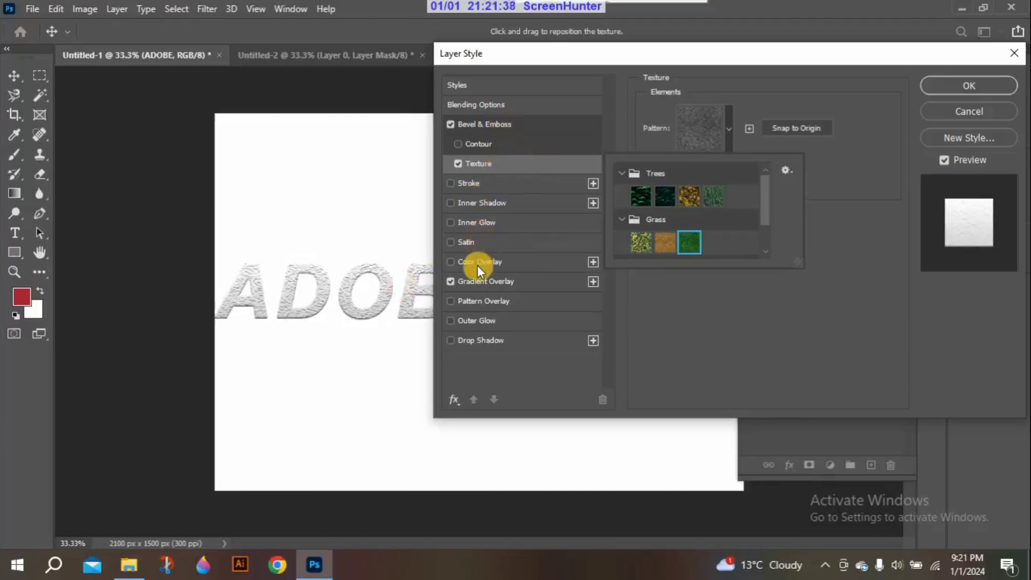
# Reopen the Gradient Overlay settings, try a dark blue preset, and choose the light blue-to-purple gradient
pyautogui.click(478, 280)
pyautogui.click(479, 280)
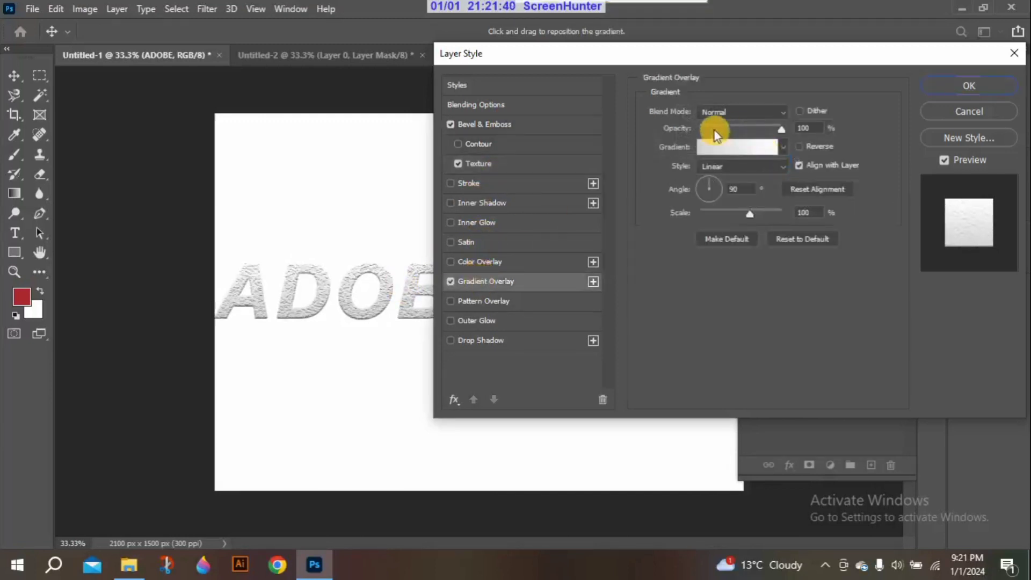
pyautogui.click(775, 146)
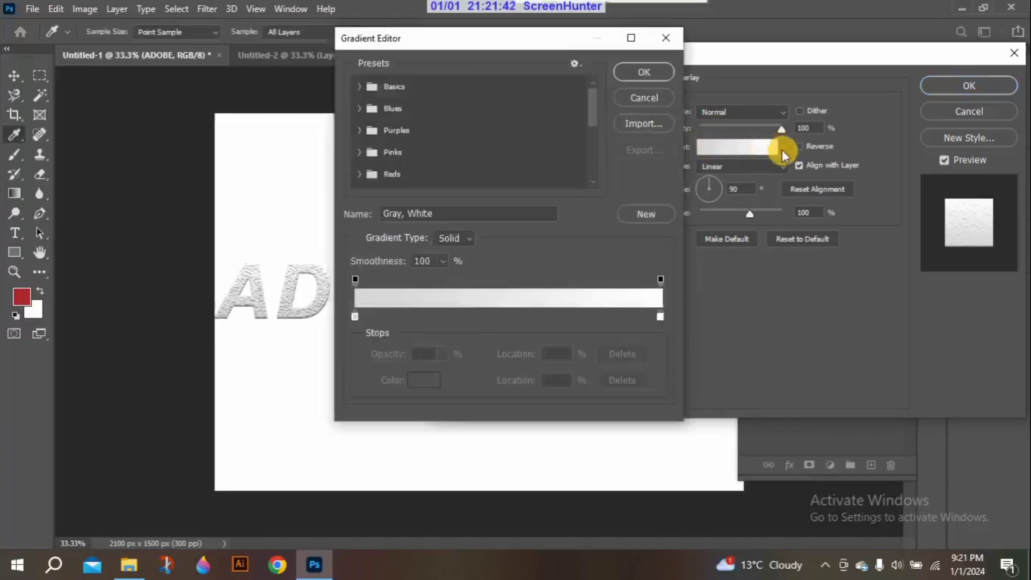
pyautogui.click(668, 42)
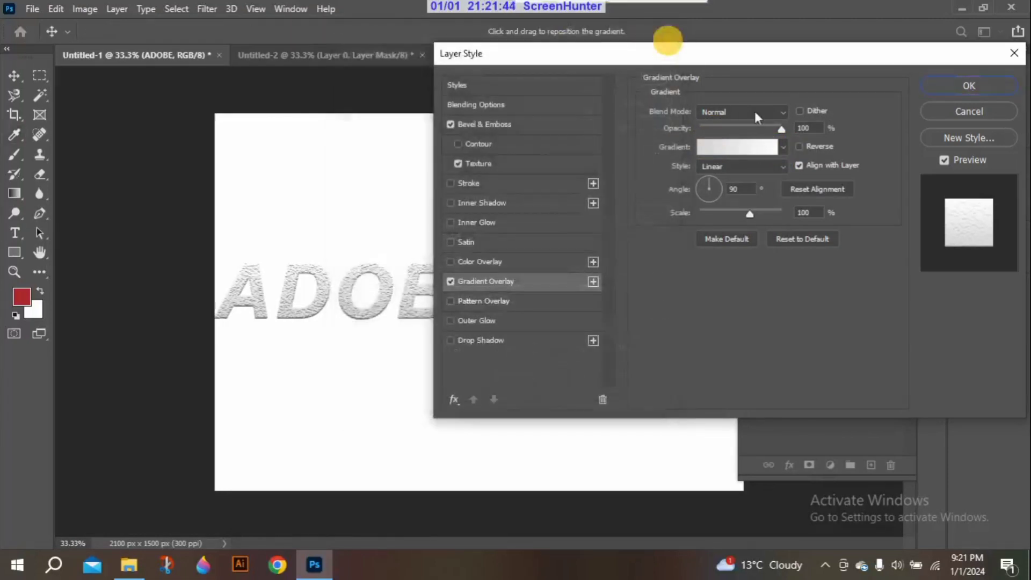
pyautogui.click(782, 147)
pyautogui.click(750, 225)
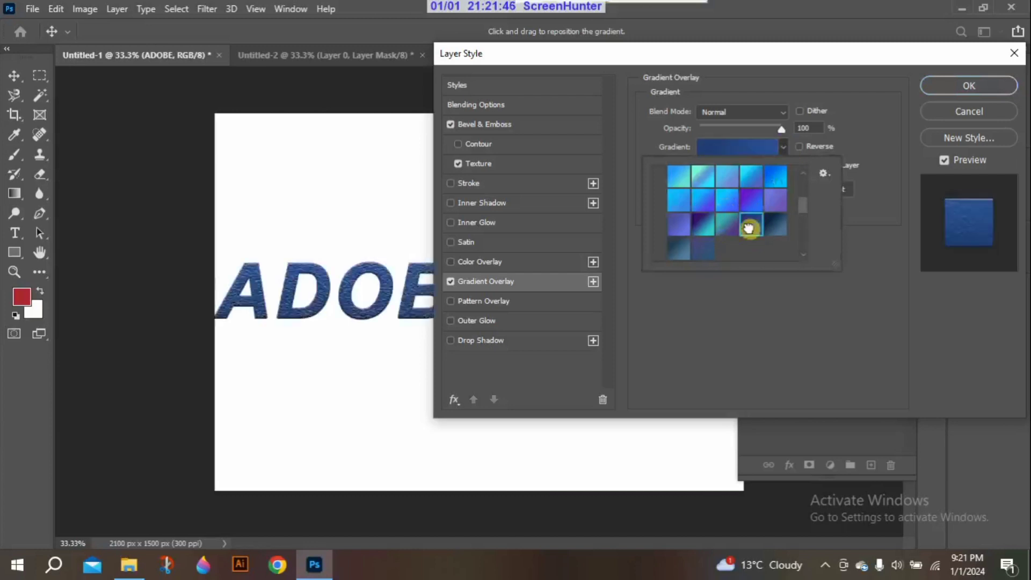
pyautogui.click(775, 208)
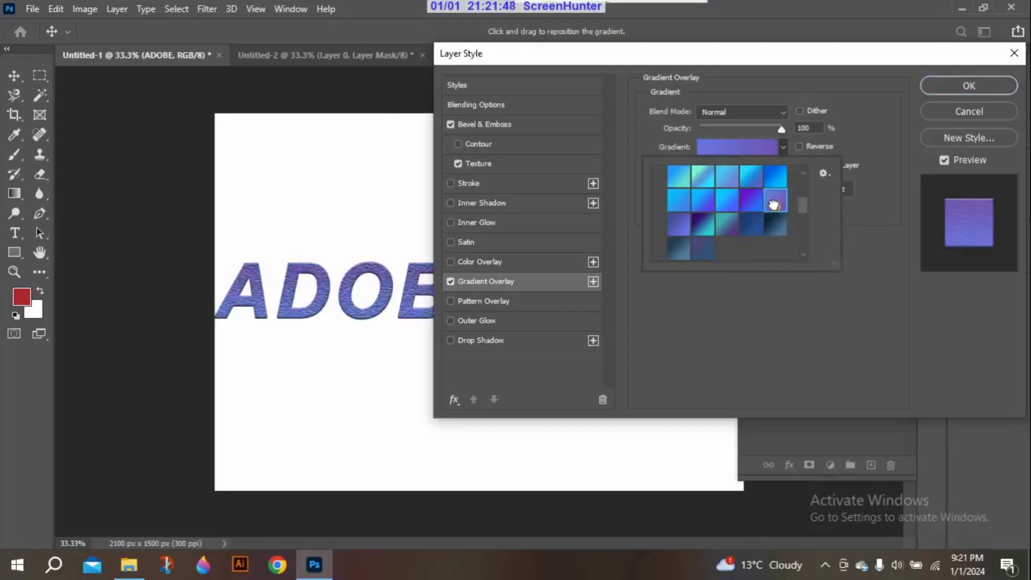
# Return to the bevel texture settings and try each of the four Trees patterns on the text
pyautogui.click(514, 169)
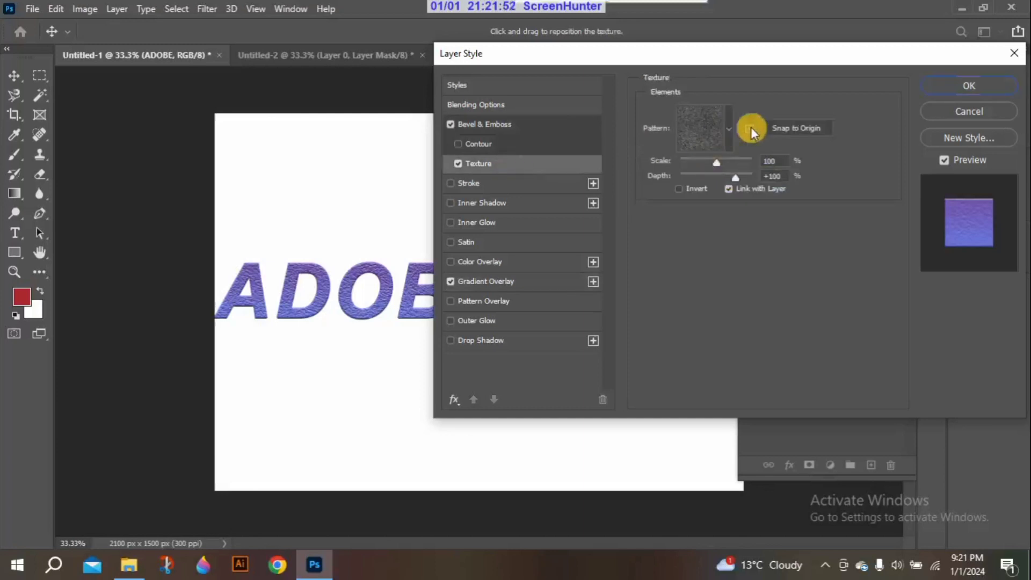
pyautogui.click(729, 129)
pyautogui.click(643, 200)
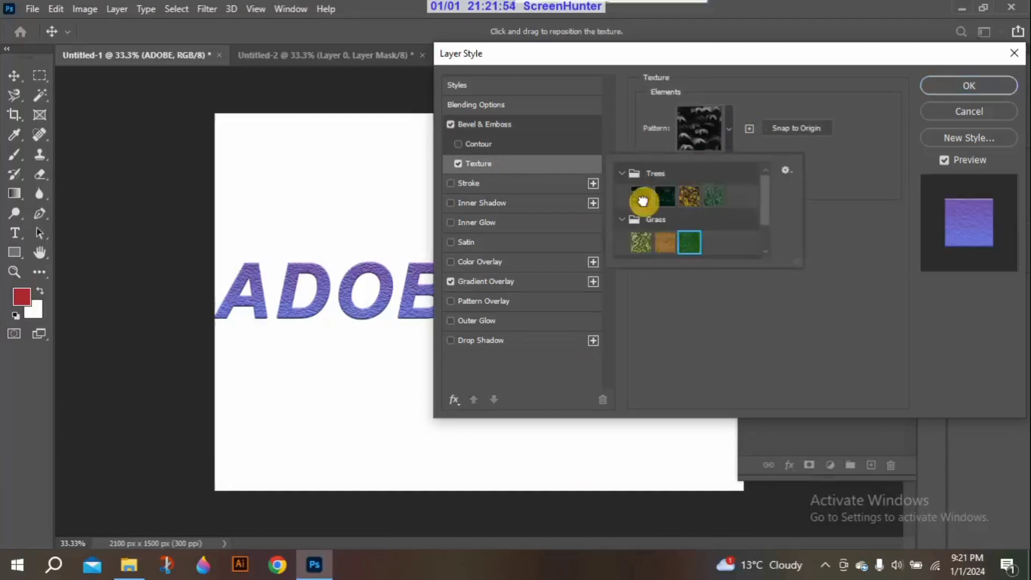
pyautogui.click(665, 196)
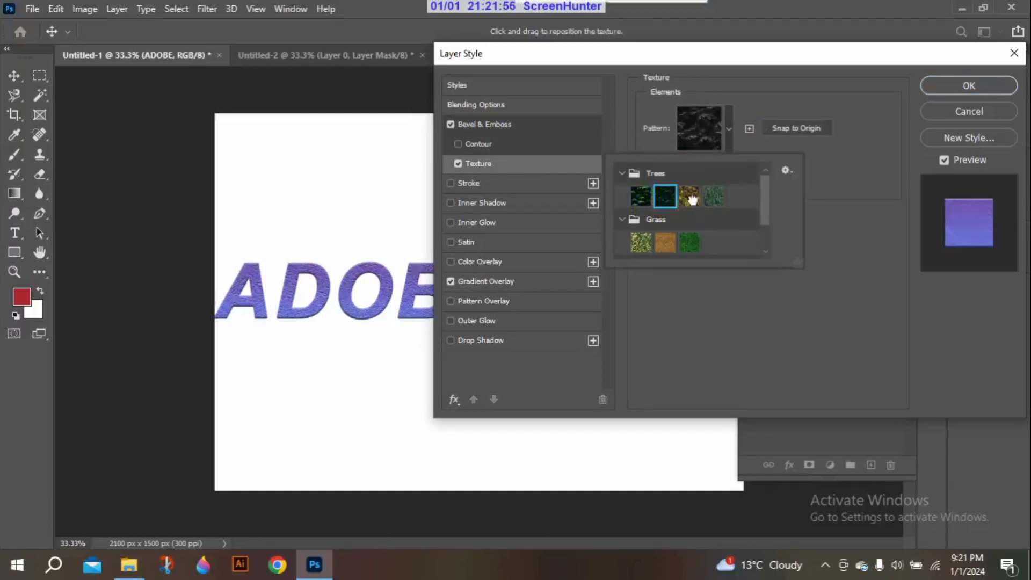
pyautogui.click(691, 201)
pyautogui.click(712, 202)
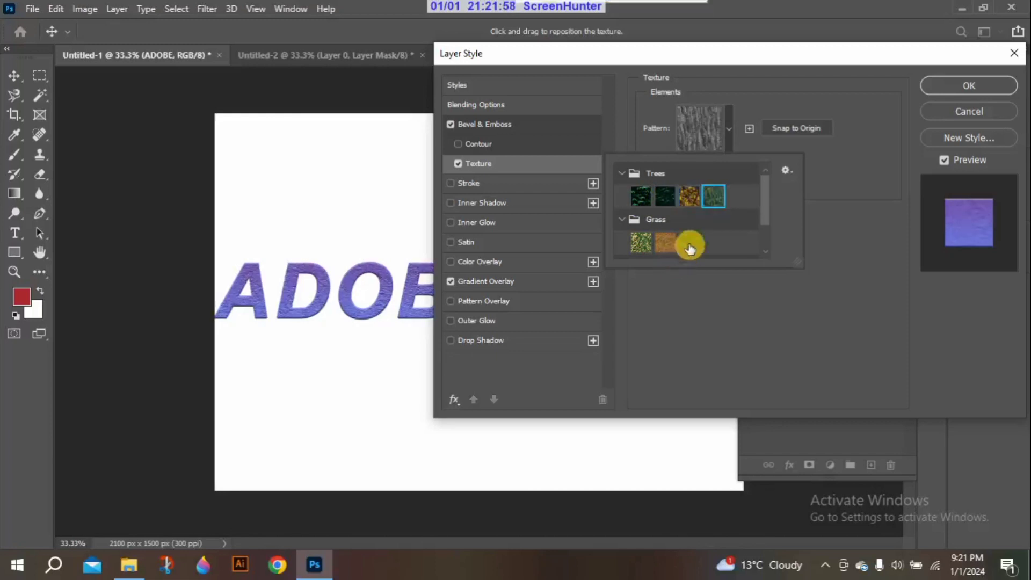
# Try the three Grass patterns and two Water patterns as the bevel texture, and turn the texture off
pyautogui.click(690, 243)
pyautogui.click(656, 245)
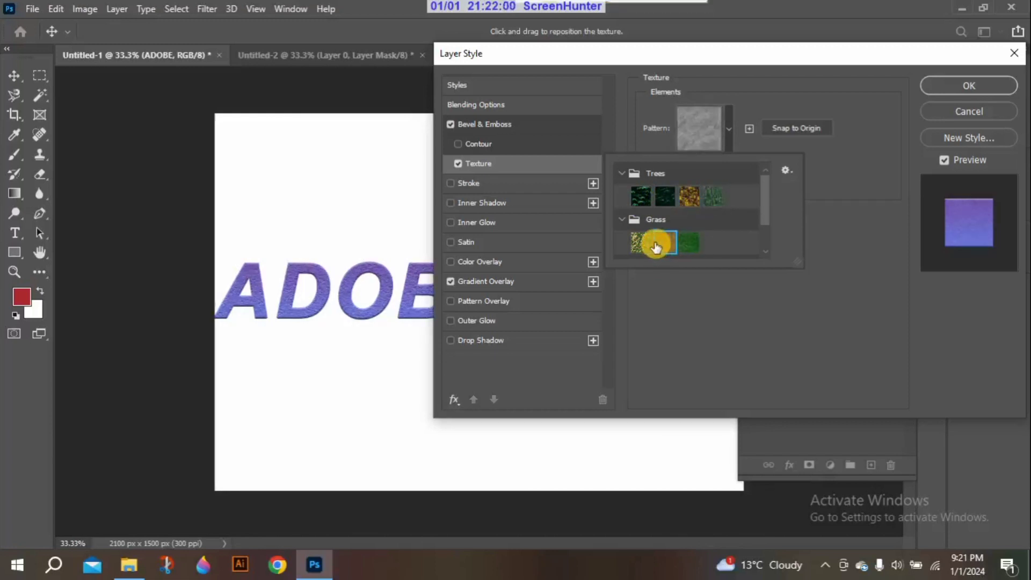
pyautogui.click(640, 243)
pyautogui.moveTo(762, 195); pyautogui.dragTo(762, 210)
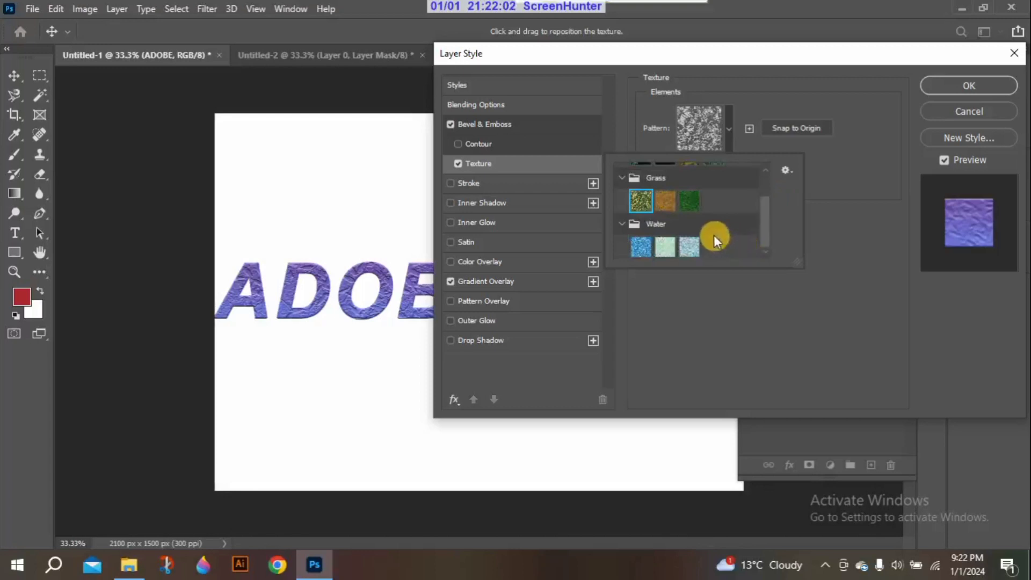
pyautogui.click(690, 248)
pyautogui.click(639, 248)
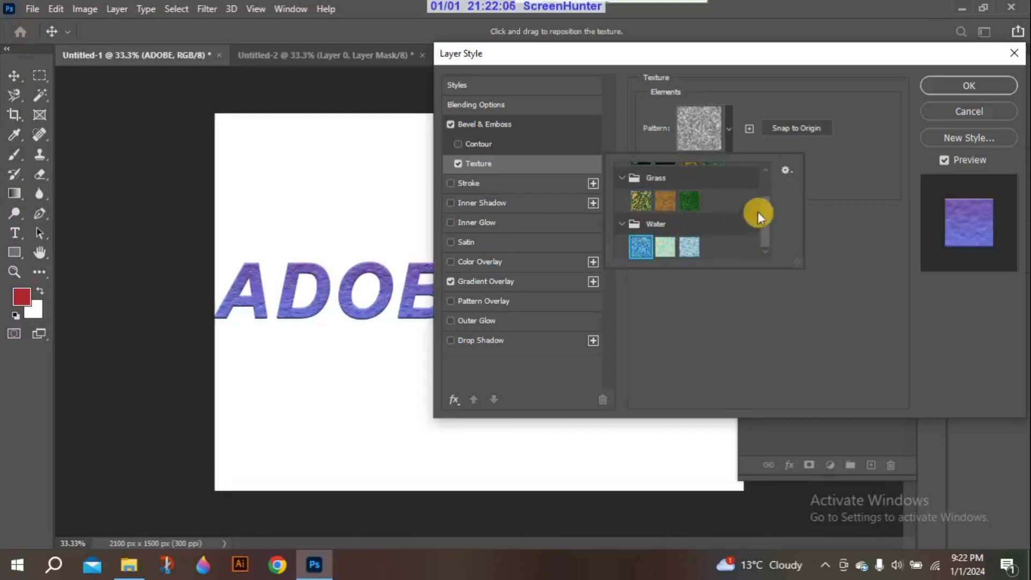
pyautogui.click(838, 248)
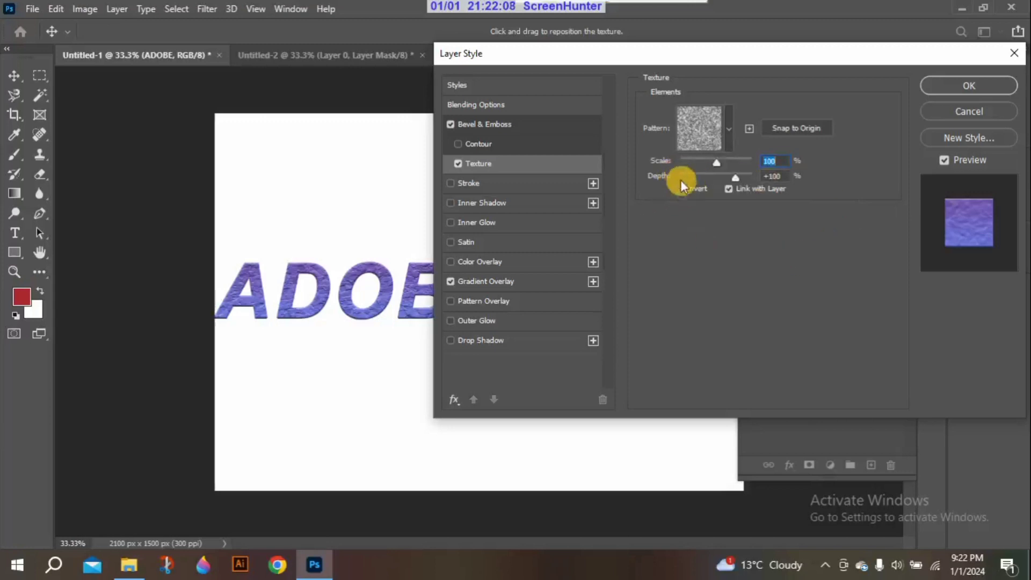
pyautogui.click(456, 161)
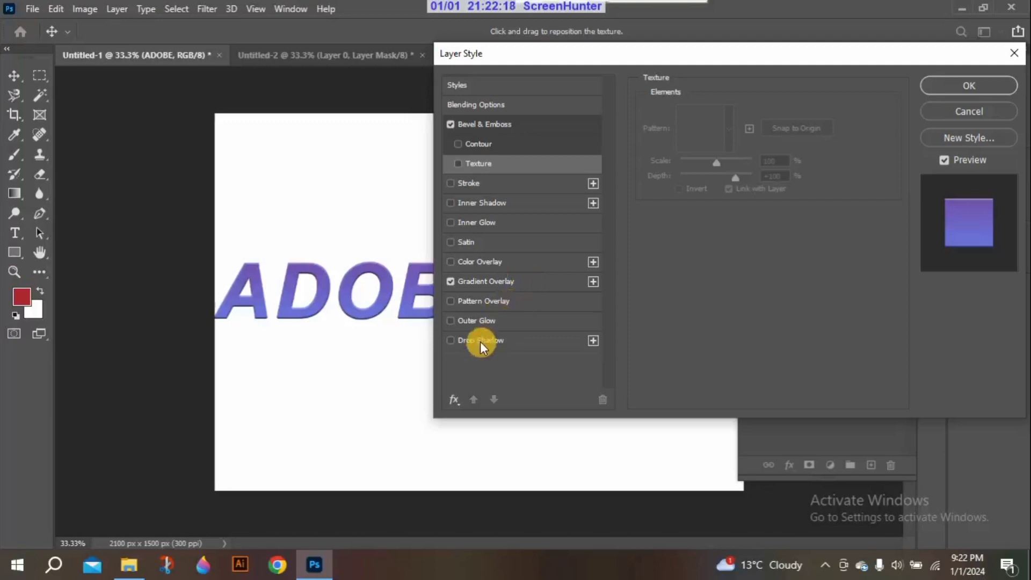
# Enable the Pattern Overlay effect, try the green grass pattern, and choose the fourth Trees pattern
pyautogui.click(493, 299)
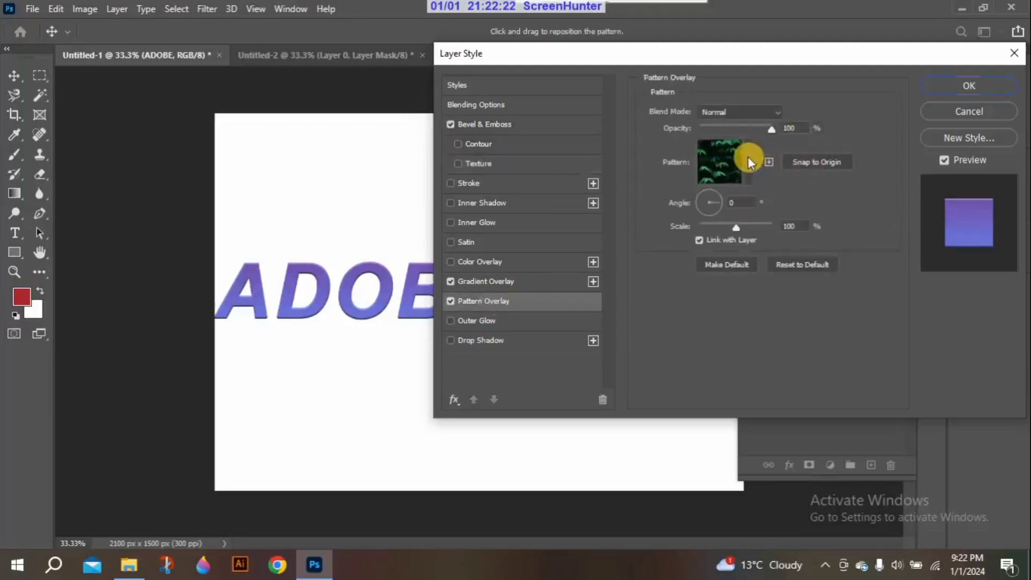
pyautogui.click(748, 161)
pyautogui.click(703, 234)
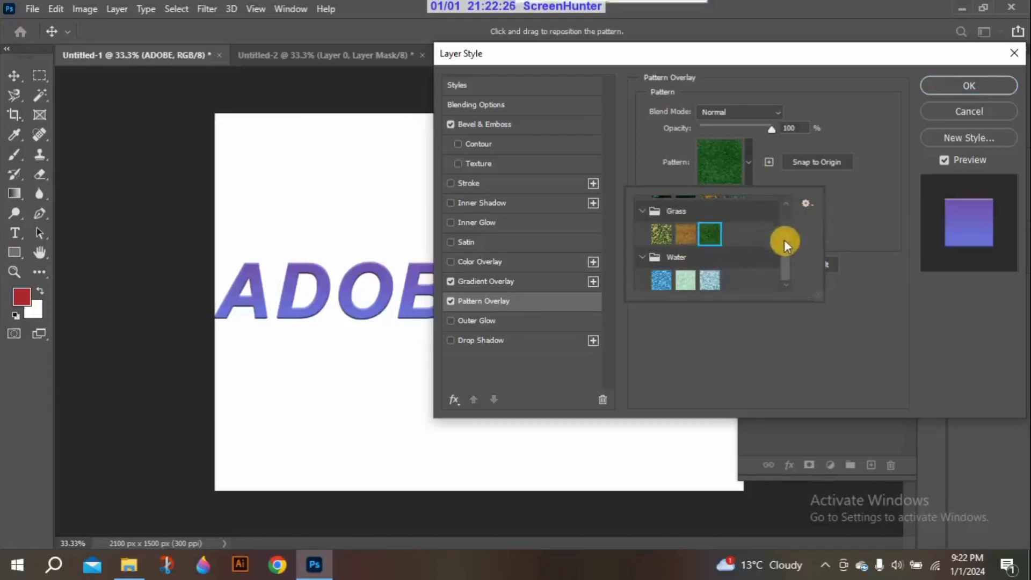
pyautogui.moveTo(784, 240); pyautogui.dragTo(784, 215)
pyautogui.click(732, 226)
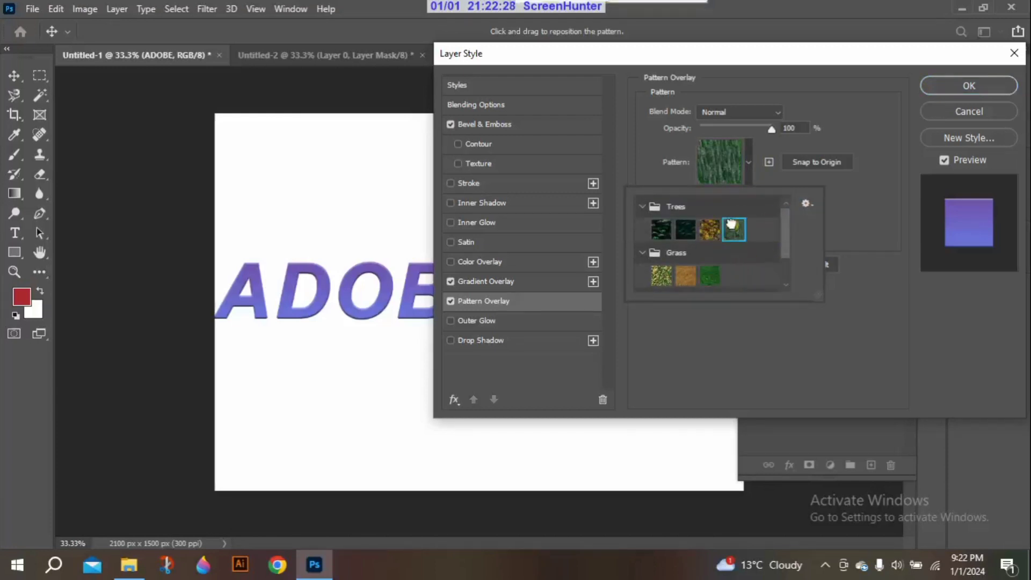
# Reopen the Bevel & Emboss settings, try the Emboss and Stroke Emboss styles, and return to Inner Bevel
pyautogui.click(807, 320)
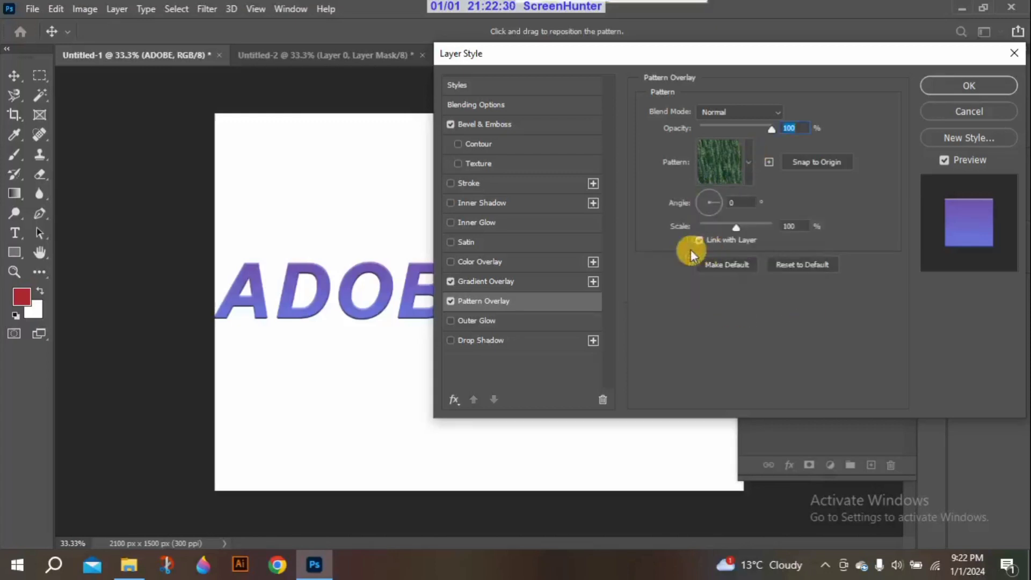
pyautogui.click(506, 124)
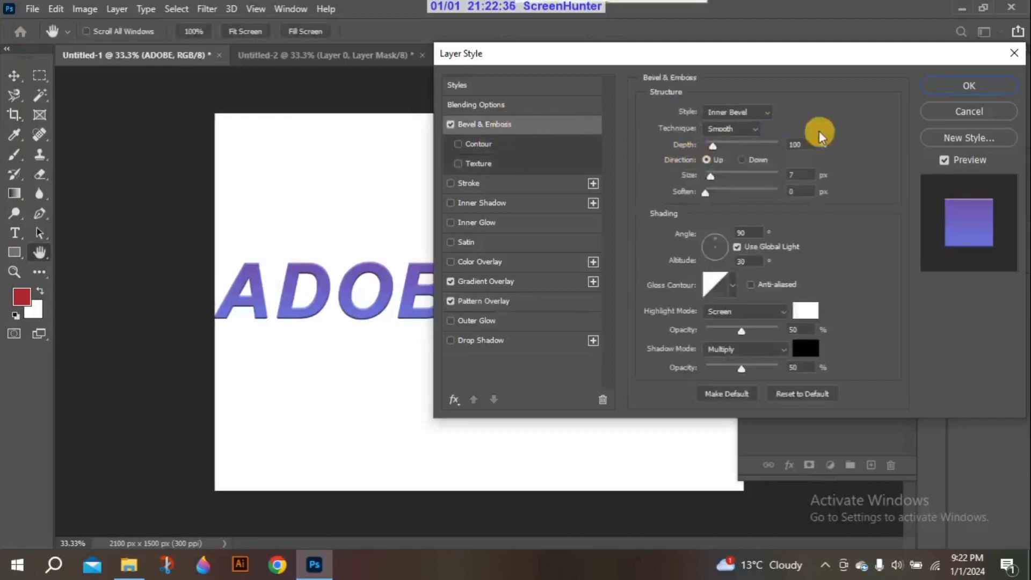
pyautogui.click(770, 112)
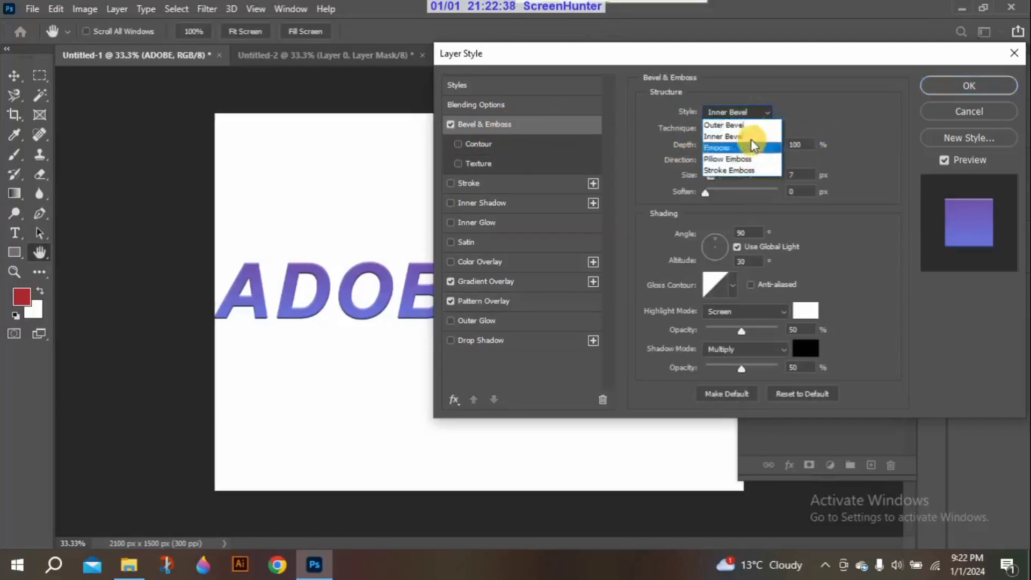
pyautogui.click(749, 148)
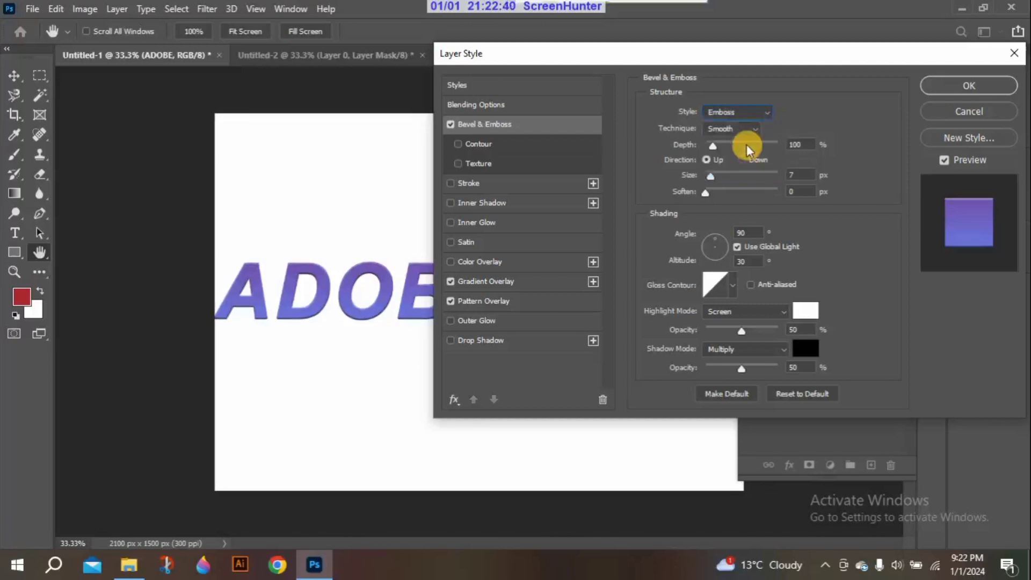
pyautogui.click(762, 111)
pyautogui.click(746, 170)
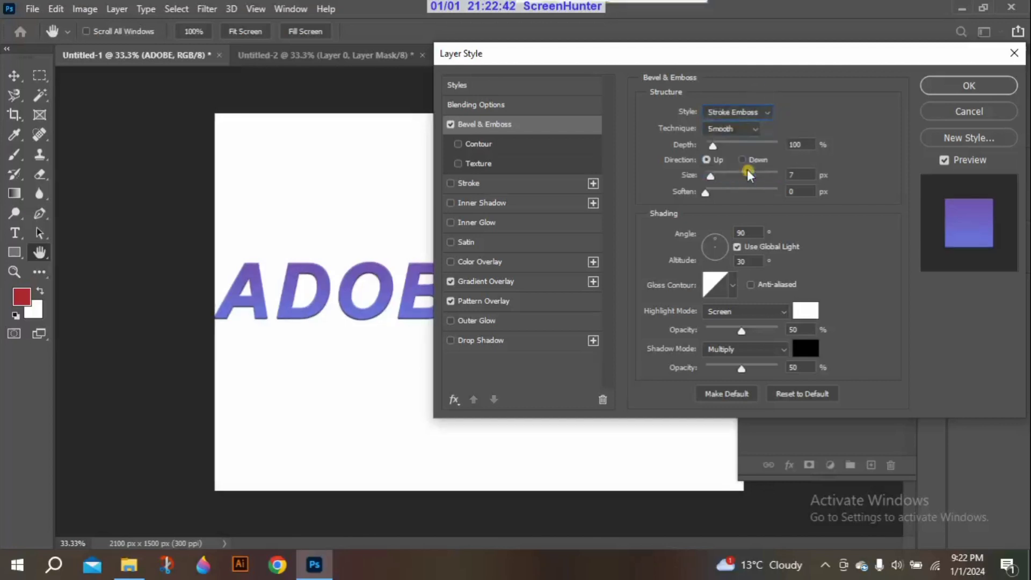
pyautogui.click(762, 114)
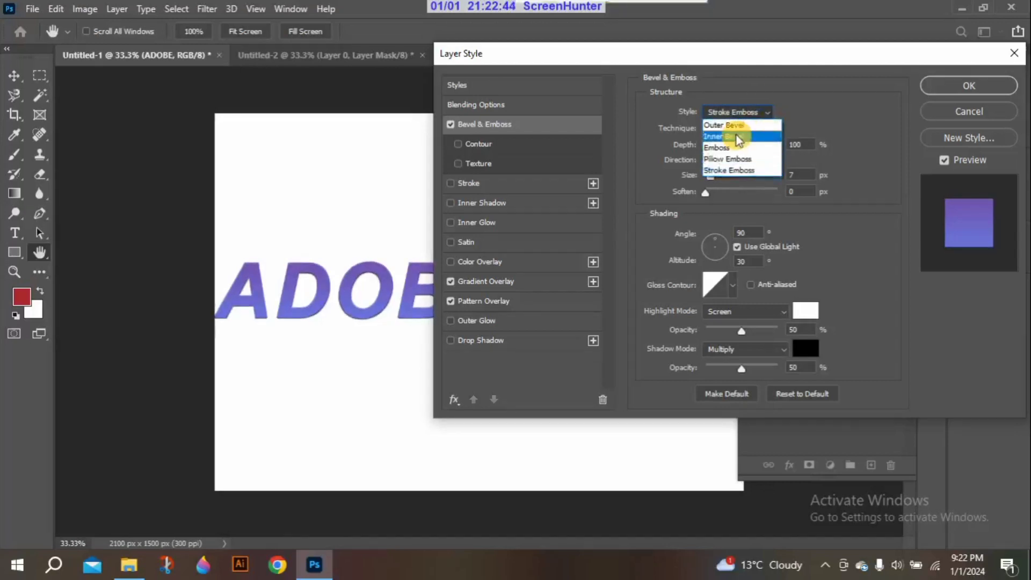
pyautogui.click(737, 135)
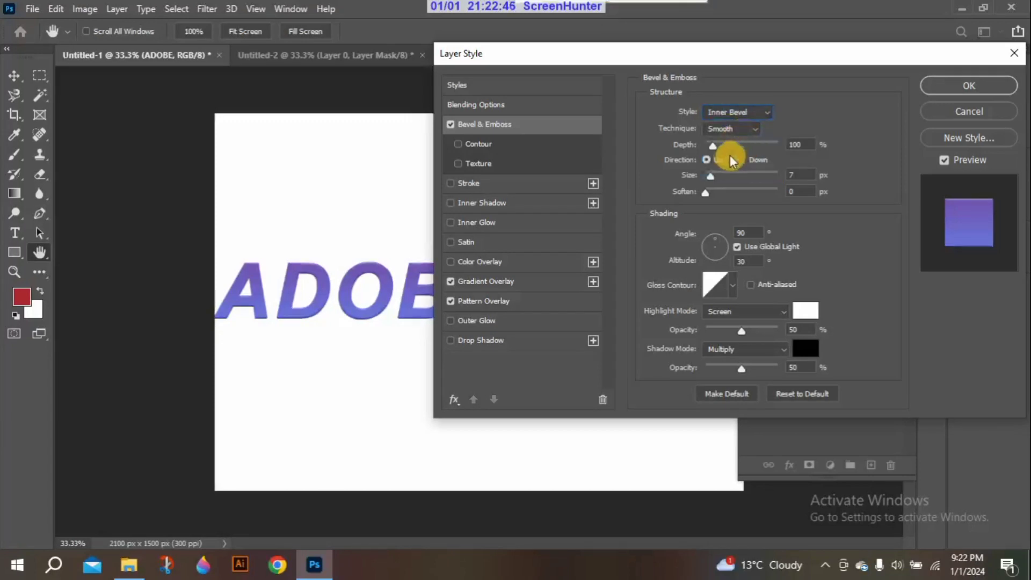
# Set the bevel depth to 355%, try the Chisel Soft and Chisel Hard techniques, and return to Smooth
pyautogui.click(711, 149)
pyautogui.moveTo(711, 148); pyautogui.dragTo(748, 130)
pyautogui.click(733, 129)
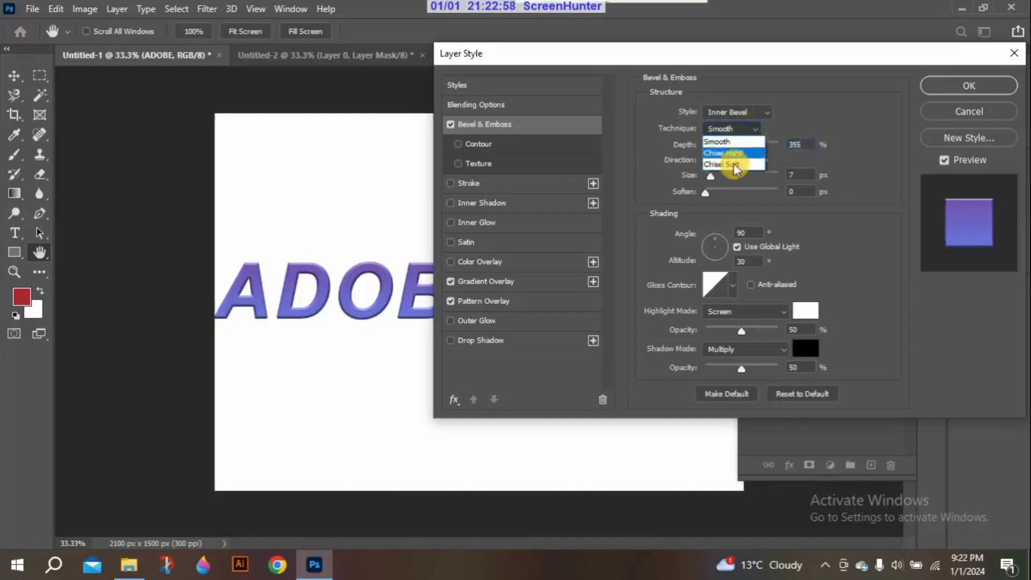
pyautogui.click(736, 163)
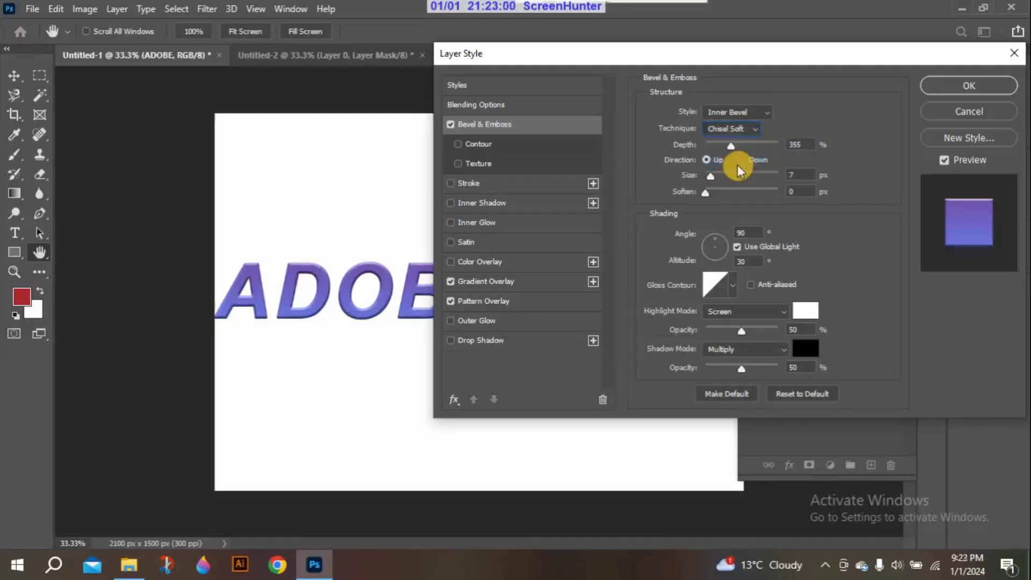
pyautogui.click(743, 133)
pyautogui.click(737, 155)
pyautogui.click(743, 131)
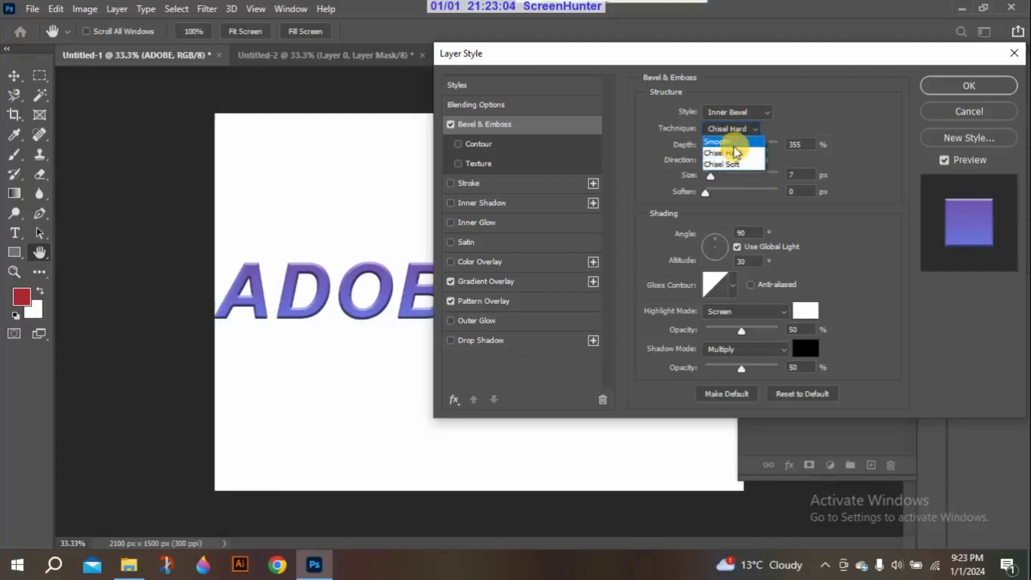
pyautogui.click(734, 148)
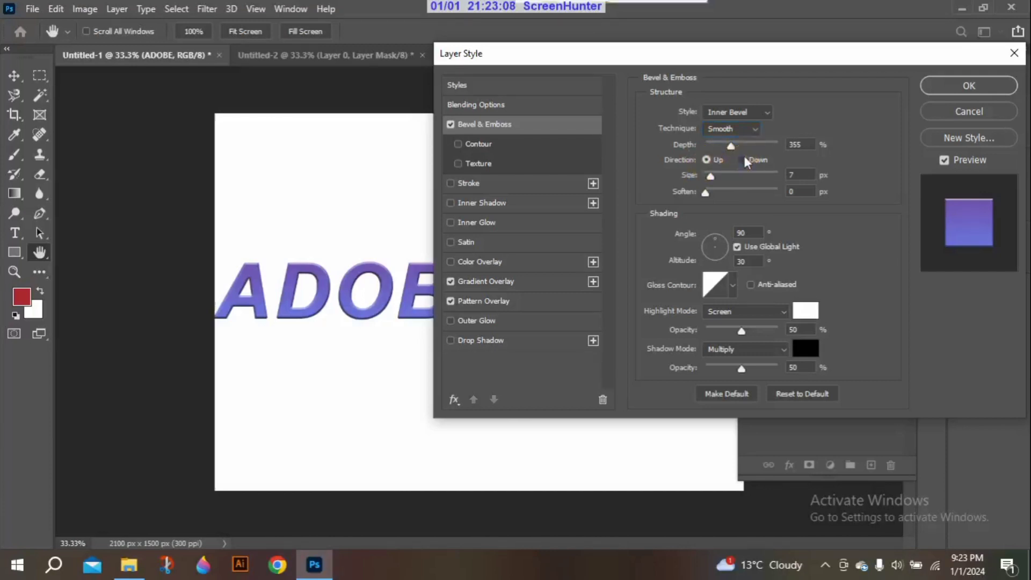
# Switch the bevel direction to Down and back to Up, and set the size to 32 px with soften at 1 px
pyautogui.click(745, 160)
pyautogui.click(708, 159)
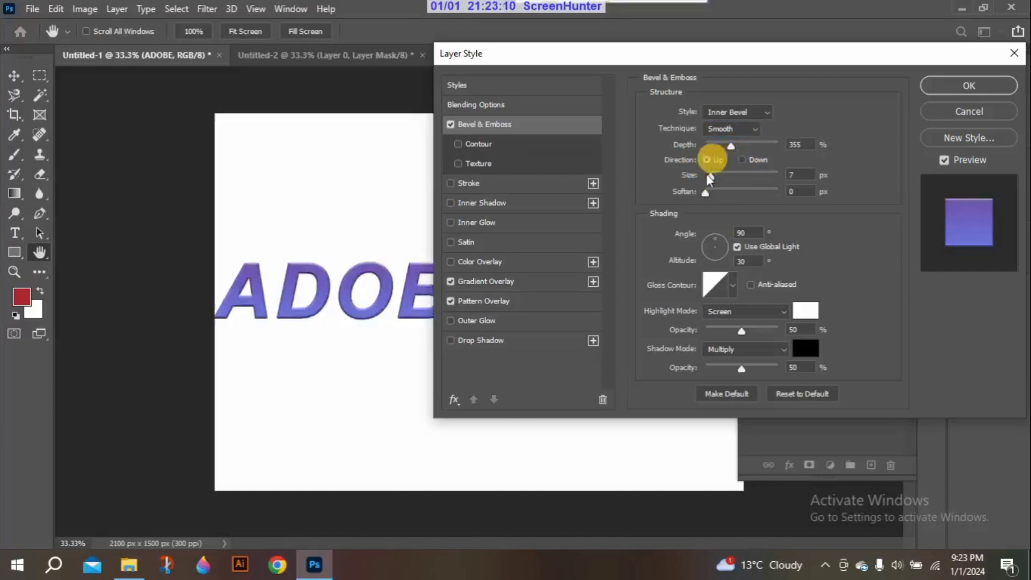
pyautogui.moveTo(710, 176); pyautogui.dragTo(783, 177)
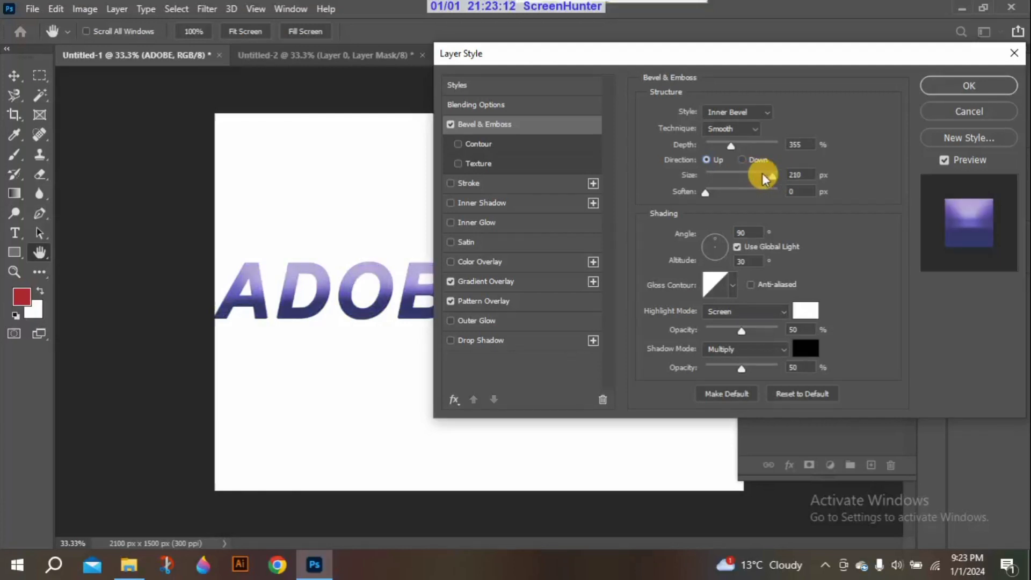
pyautogui.moveTo(765, 177); pyautogui.dragTo(720, 175)
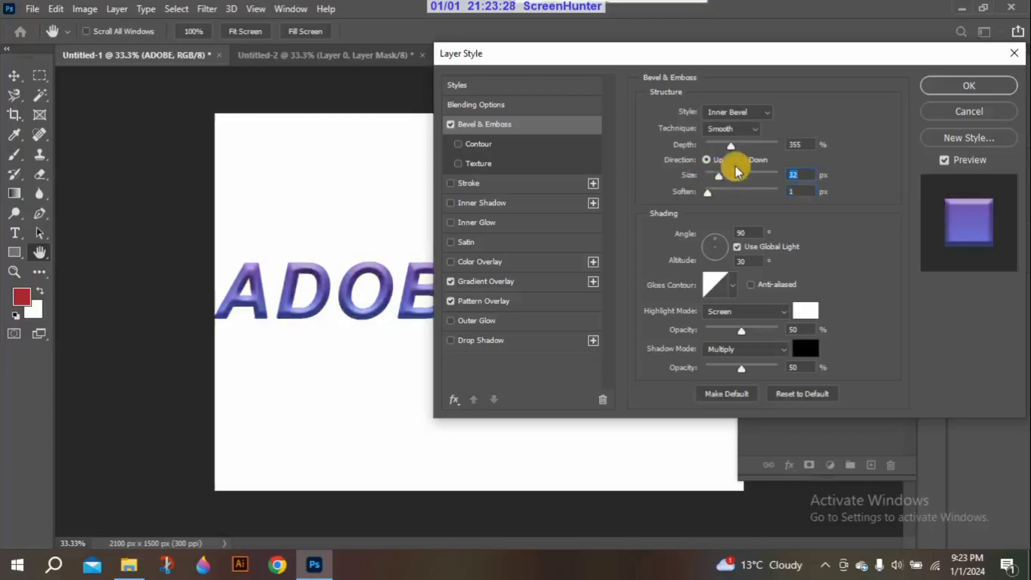
# Try two of the curved gloss contours on the bevel and return to the first straight-line contour
pyautogui.click(732, 285)
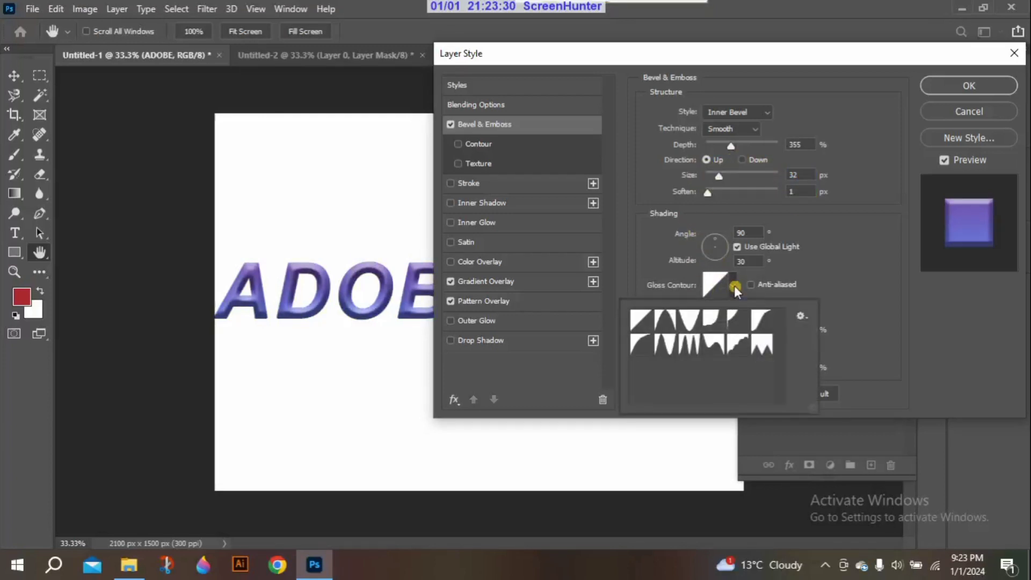
pyautogui.click(688, 323)
pyautogui.click(713, 322)
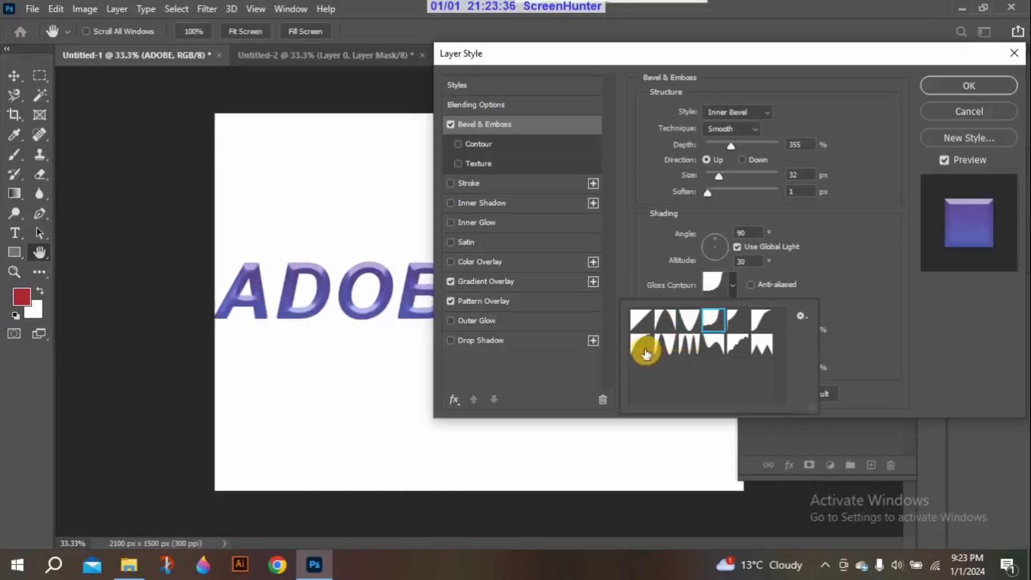
pyautogui.click(640, 321)
pyautogui.click(879, 275)
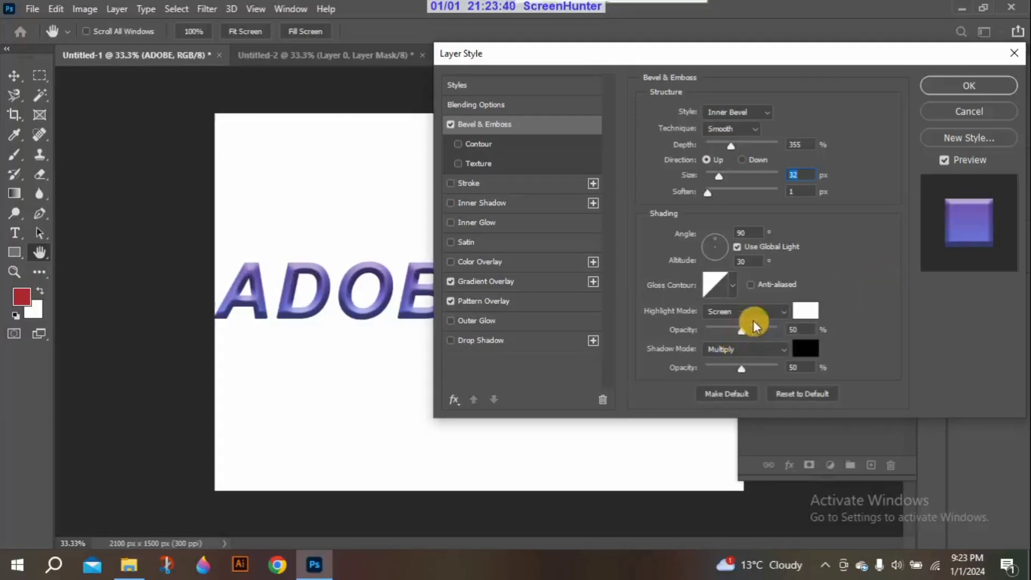
# Try Multiply as the bevel's highlight mode and set it to Normal
pyautogui.click(781, 311)
pyautogui.click(762, 233)
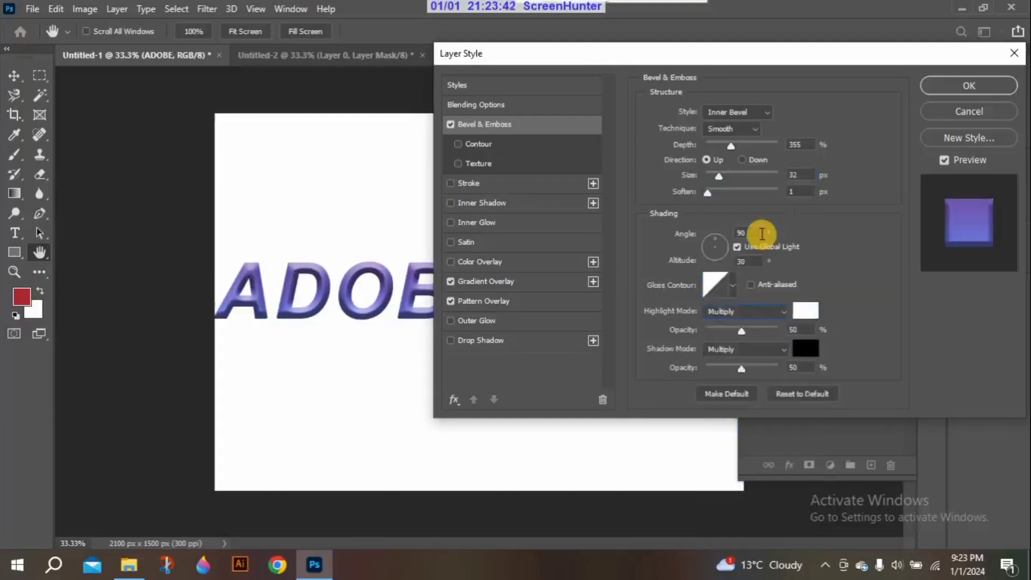
pyautogui.click(781, 310)
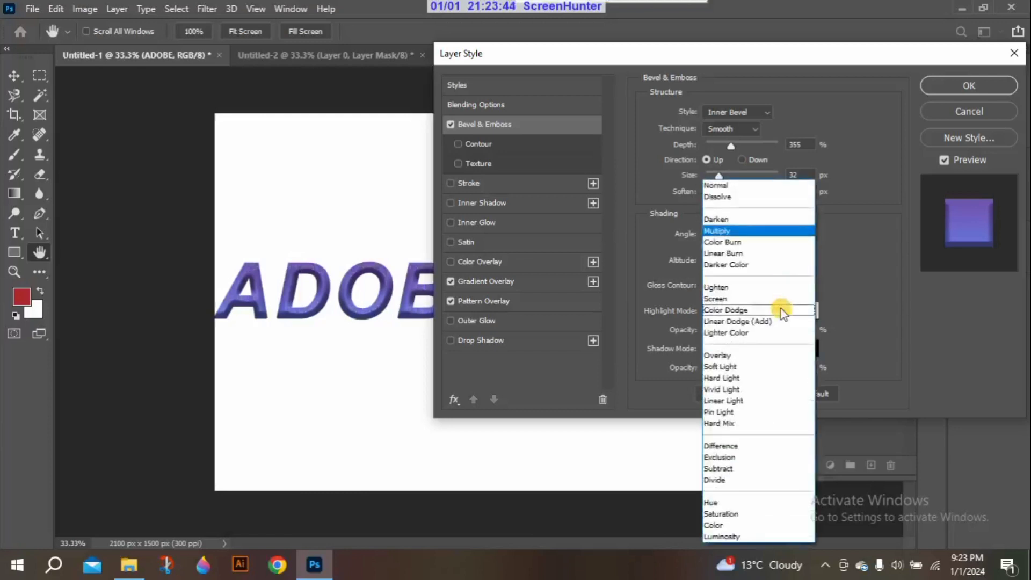
pyautogui.click(744, 231)
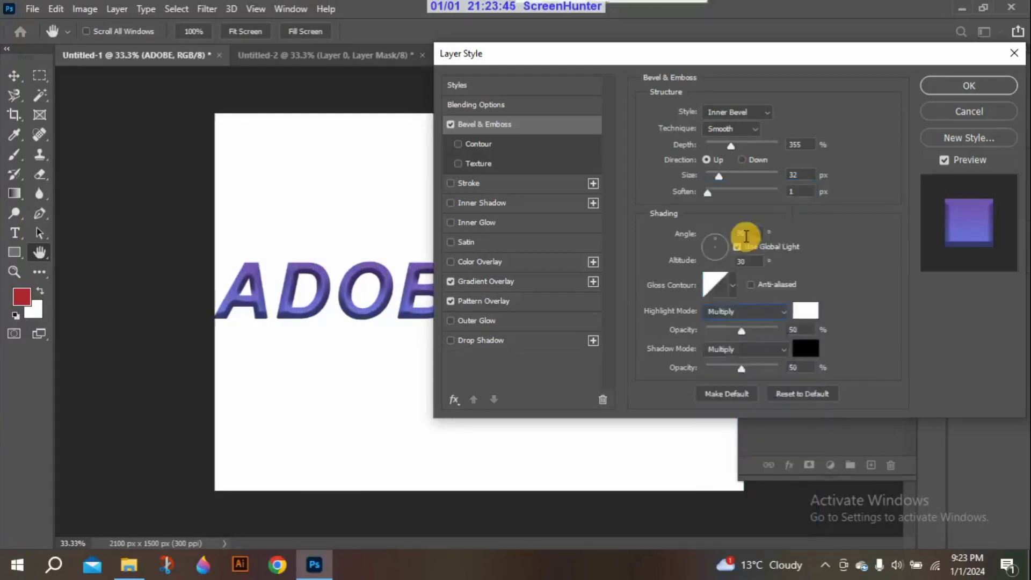
pyautogui.click(774, 309)
pyautogui.click(772, 184)
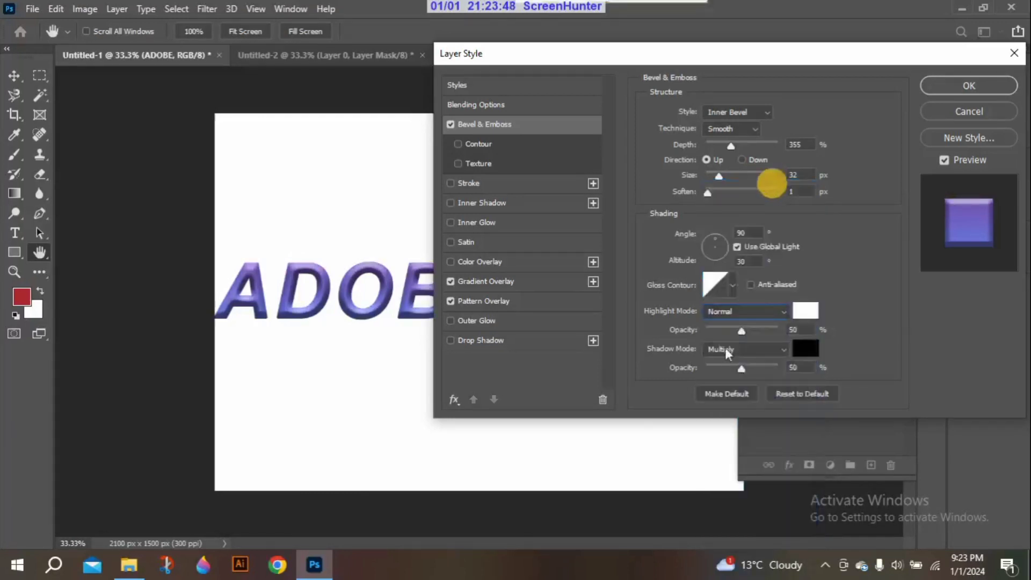
# Try a lower highlight opacity, return it to 50%, and open and dismiss the bevel's shadow color picker
pyautogui.moveTo(740, 330)
pyautogui.mouseDown()
pyautogui.moveTo(778, 331)
pyautogui.moveTo(708, 325)
pyautogui.moveTo(720, 325)
pyautogui.mouseUp()
pyautogui.moveTo(732, 325); pyautogui.dragTo(743, 324)
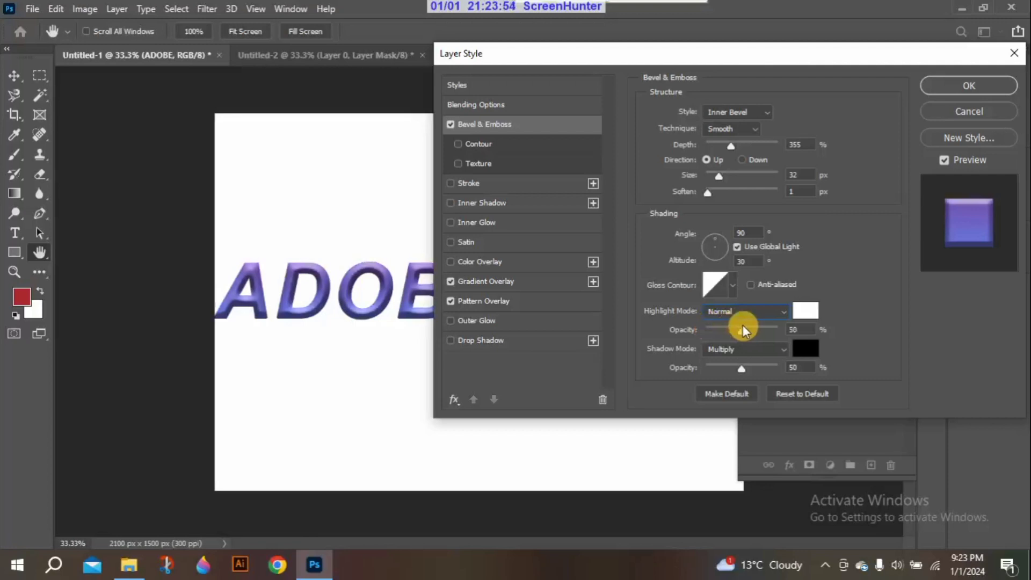
pyautogui.click(807, 349)
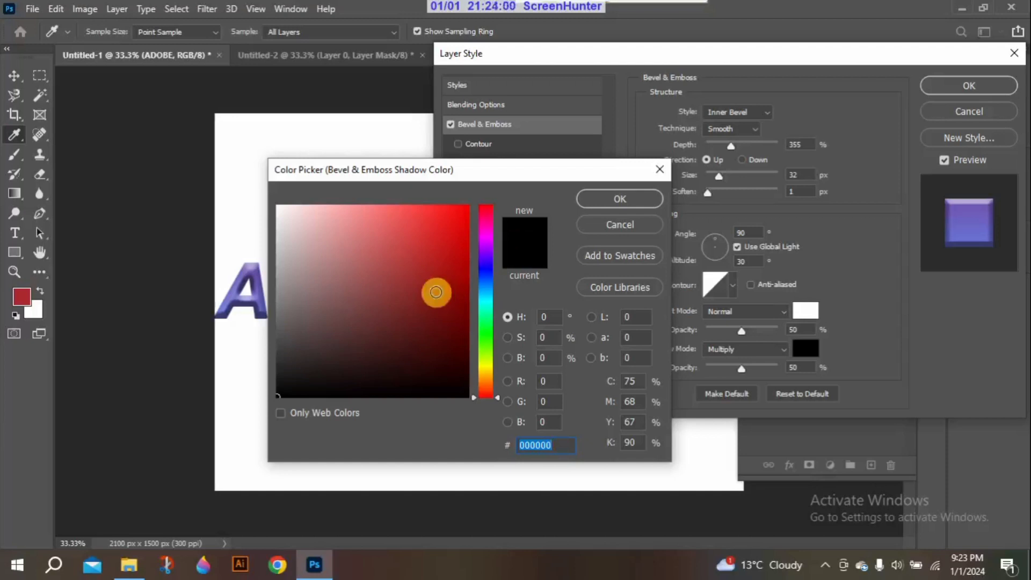
pyautogui.click(669, 165)
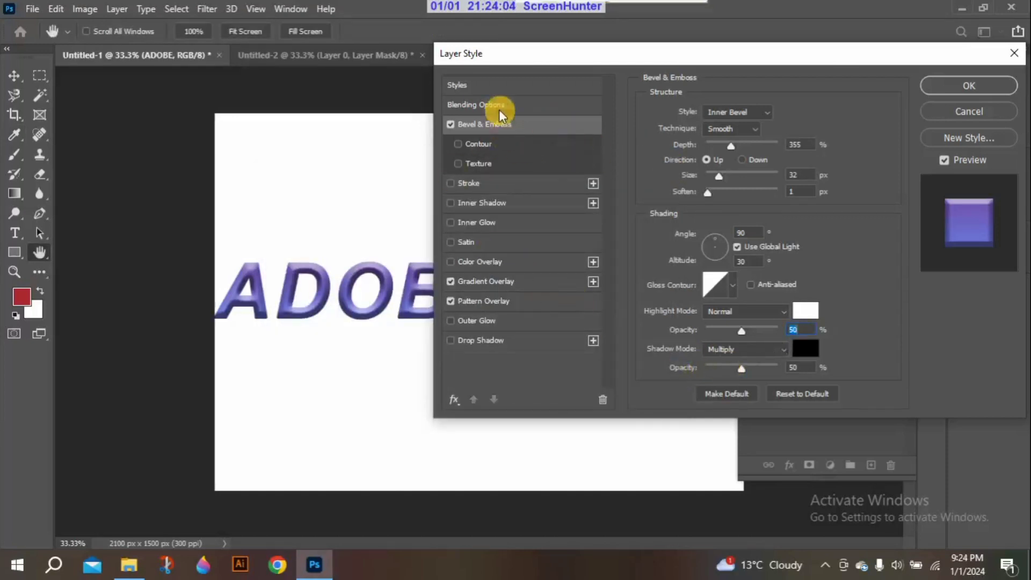
# Try the bevel's Contour and Texture options, and turn them off together with Bevel & Emboss
pyautogui.click(502, 145)
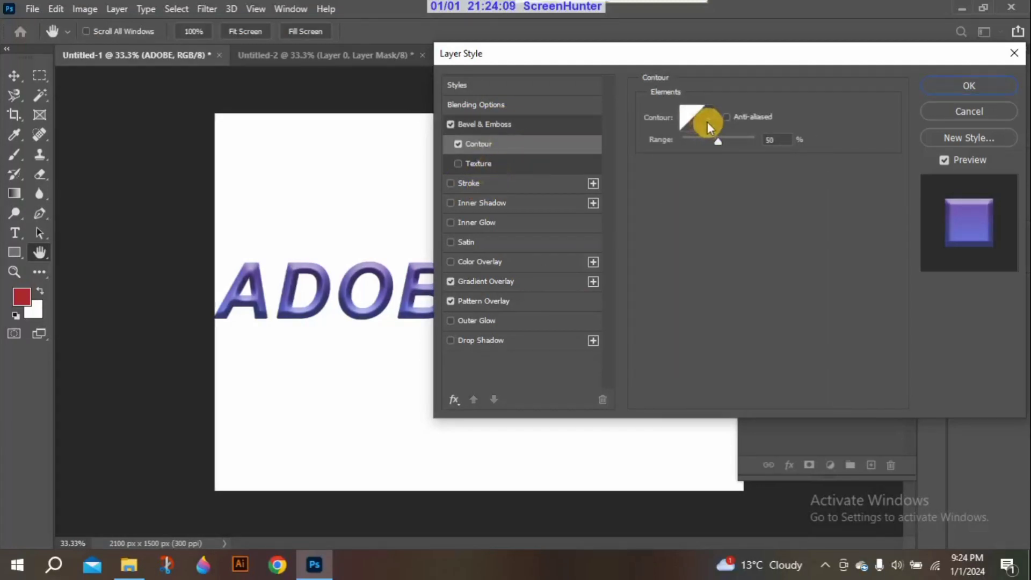
pyautogui.click(497, 163)
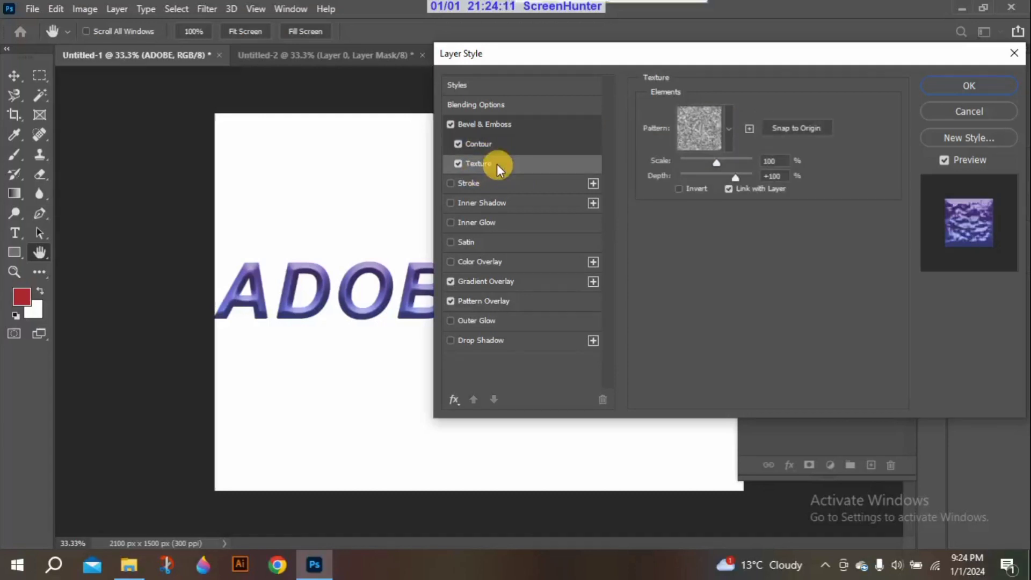
pyautogui.click(451, 124)
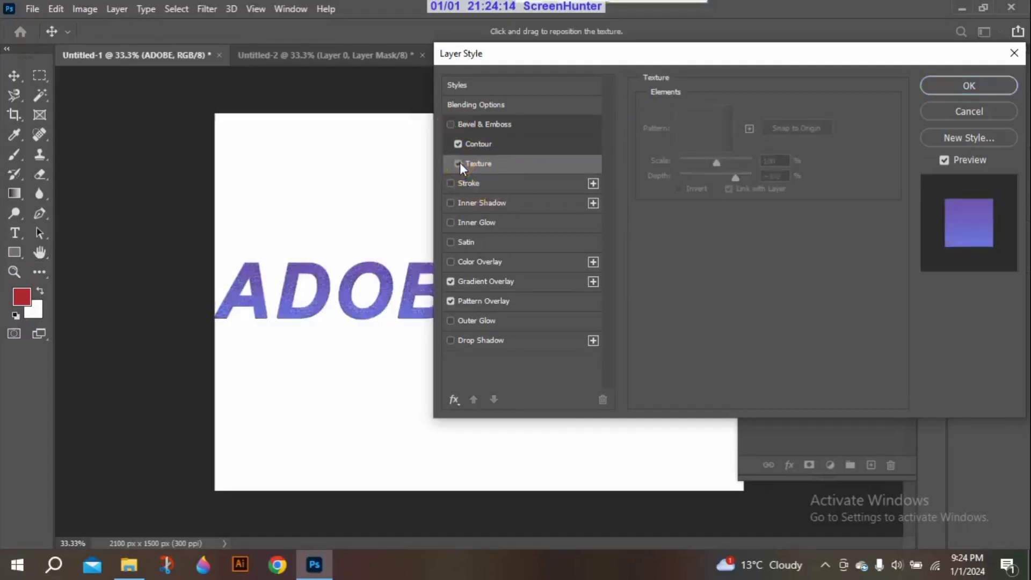
pyautogui.click(458, 145)
# Enable Satin with Color Burn blend mode, 49 px distance and 128 px size, and apply the layer style to the text
pyautogui.click(514, 242)
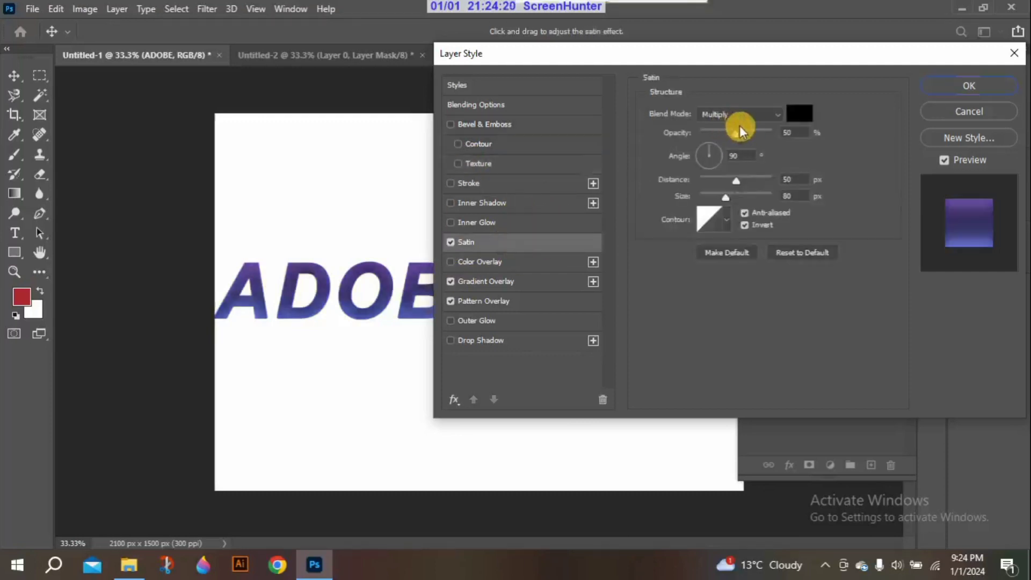
pyautogui.click(757, 114)
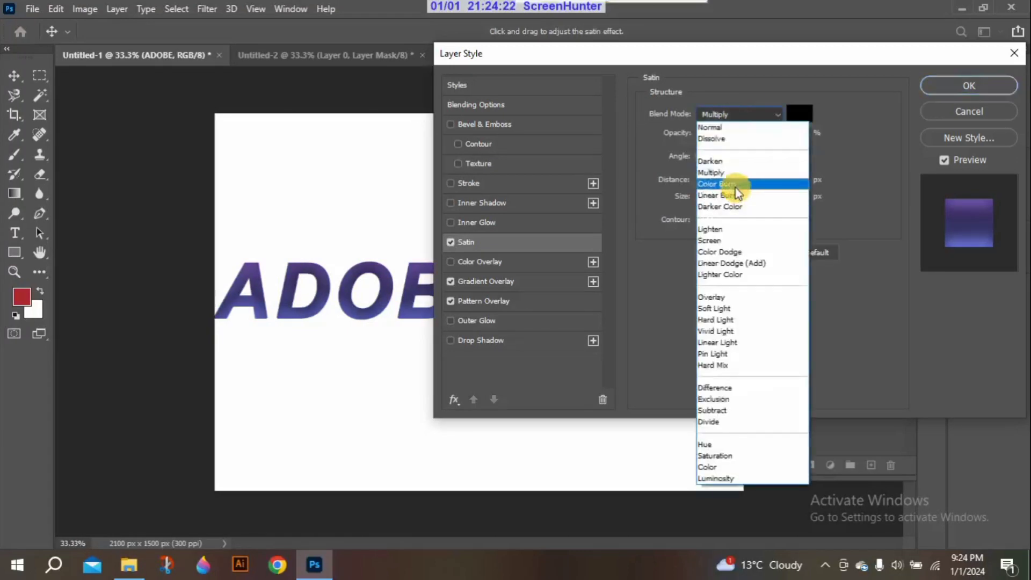
pyautogui.click(736, 184)
pyautogui.moveTo(734, 177)
pyautogui.mouseDown()
pyautogui.moveTo(789, 180)
pyautogui.moveTo(746, 183)
pyautogui.mouseUp()
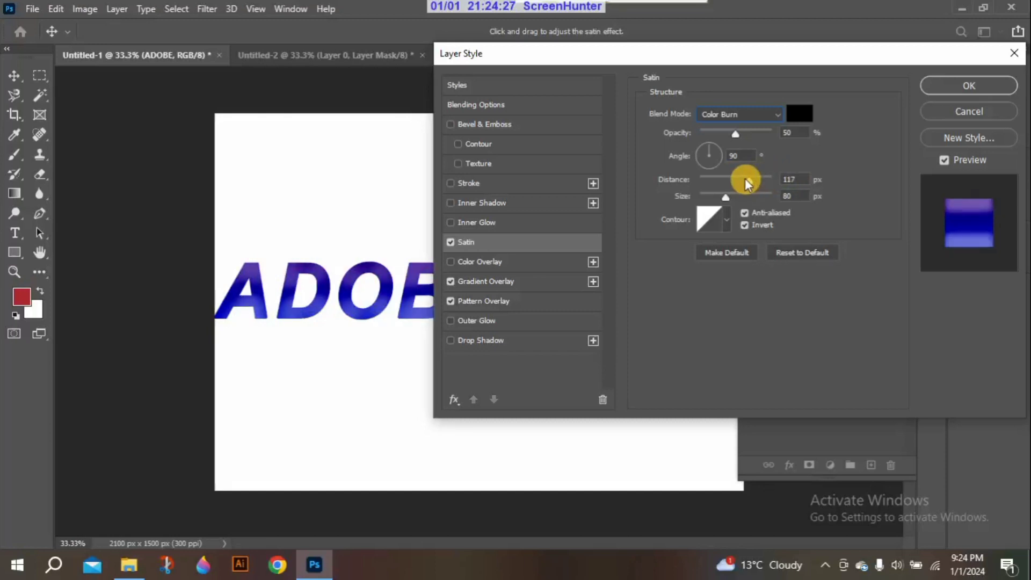
pyautogui.moveTo(745, 179); pyautogui.dragTo(782, 186)
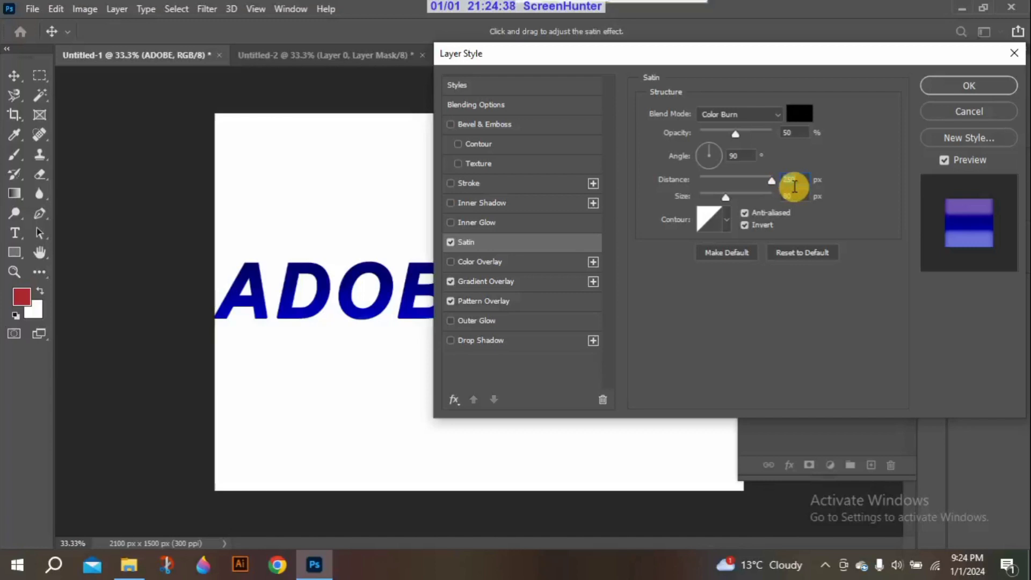
pyautogui.moveTo(774, 182)
pyautogui.mouseDown()
pyautogui.moveTo(690, 179)
pyautogui.moveTo(735, 182)
pyautogui.moveTo(736, 198)
pyautogui.moveTo(763, 199)
pyautogui.moveTo(688, 198)
pyautogui.moveTo(754, 201)
pyautogui.moveTo(697, 201)
pyautogui.moveTo(744, 201)
pyautogui.mouseUp()
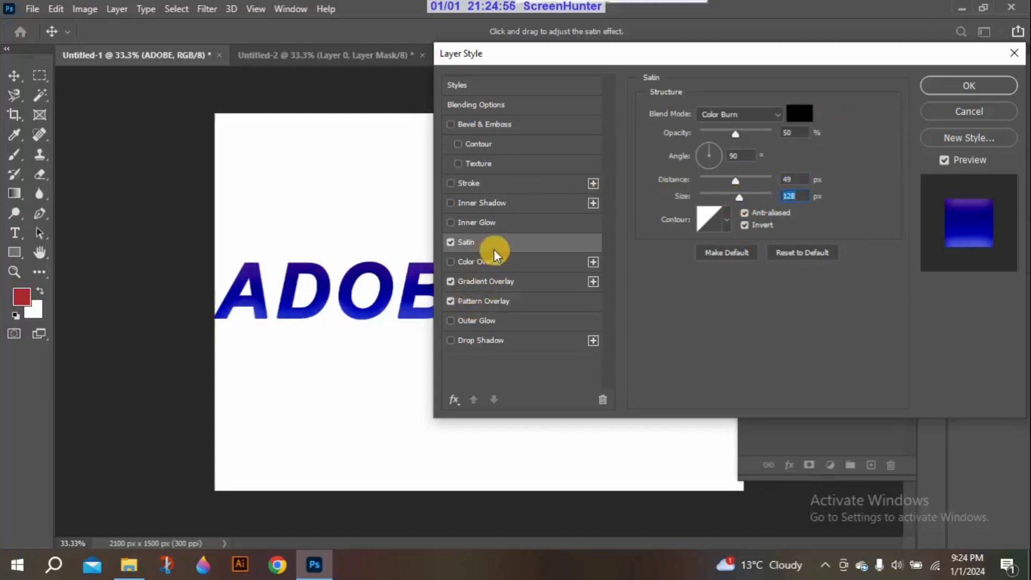
pyautogui.click(507, 94)
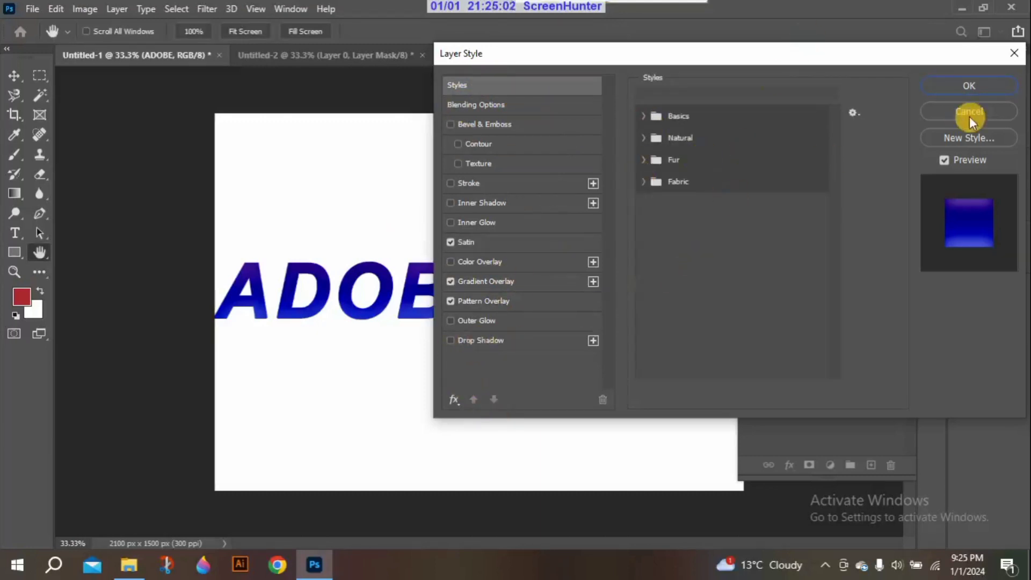
pyautogui.click(973, 91)
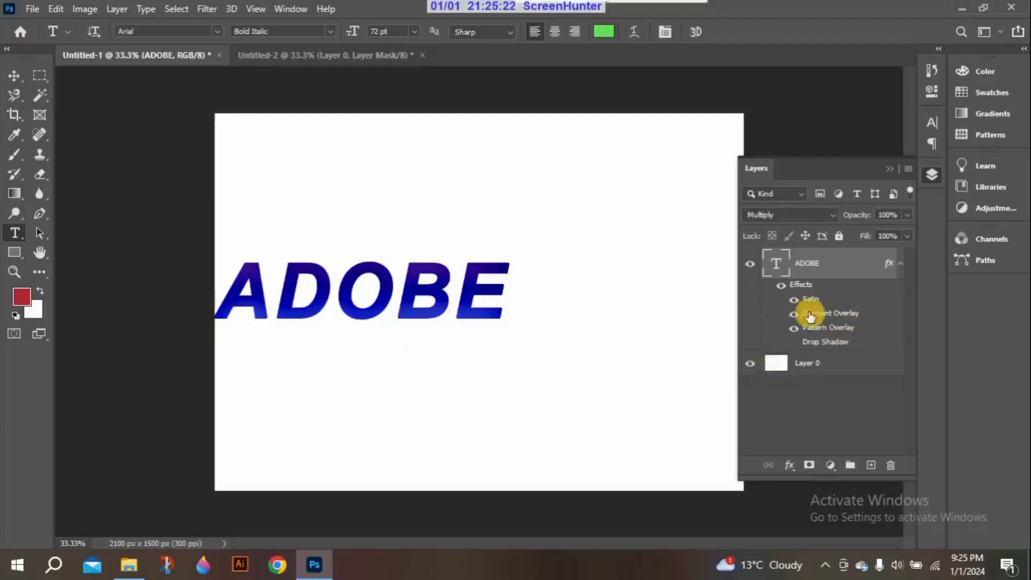
# Open the ADOBE layer's Blending Options to review them, dismiss them, and collapse the layer list
pyautogui.click(789, 465)
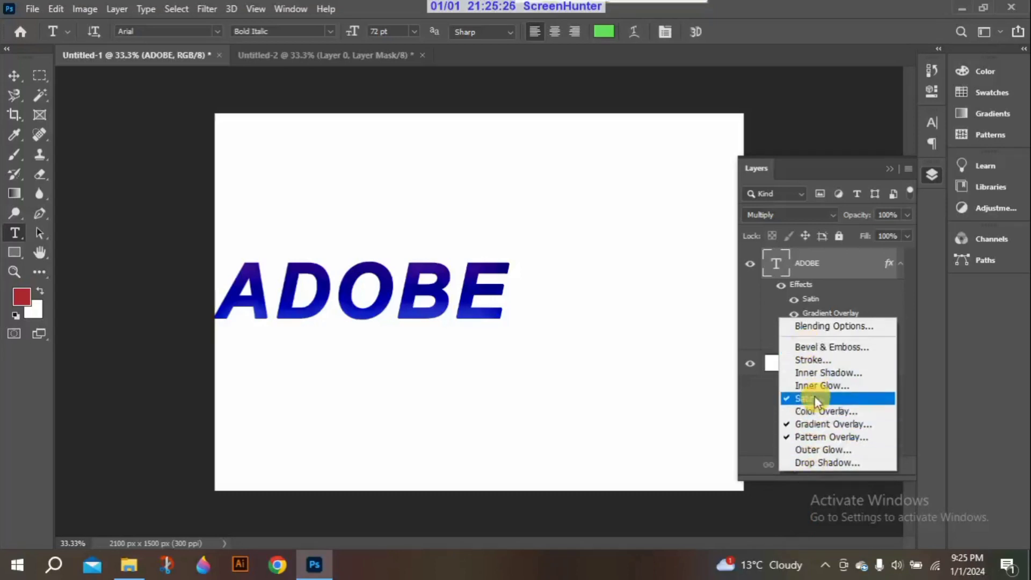
pyautogui.click(823, 330)
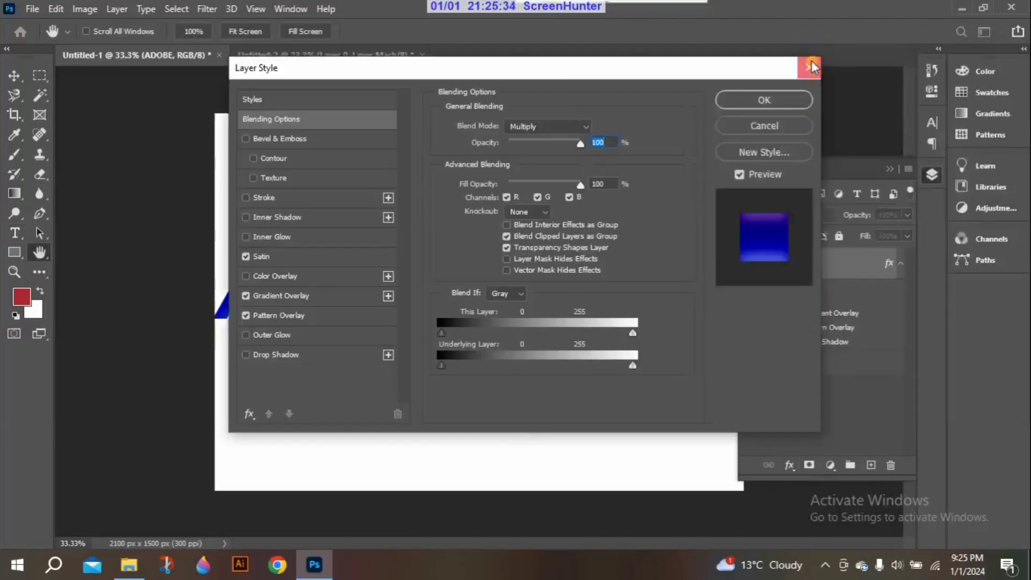
pyautogui.click(811, 62)
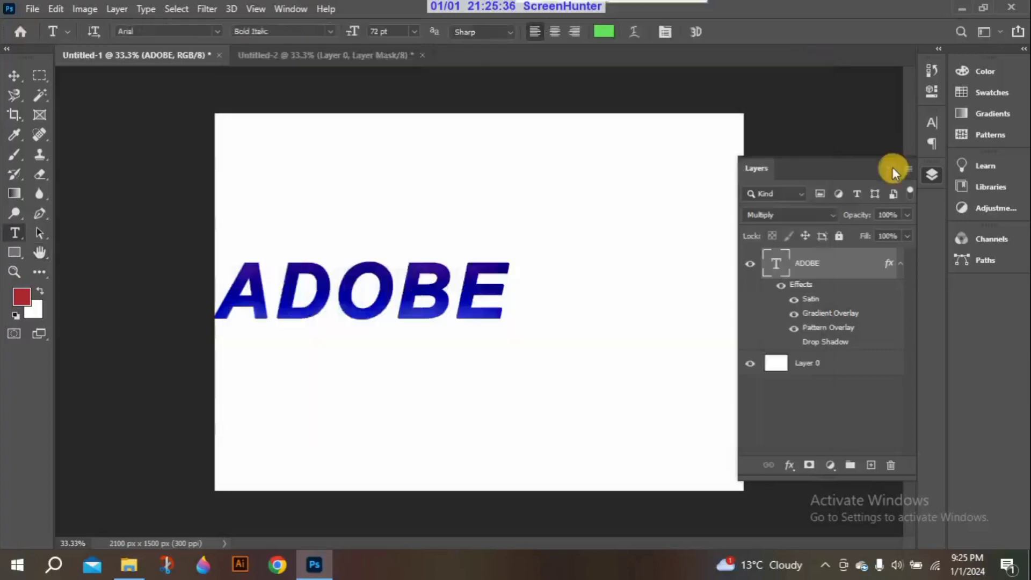
pyautogui.click(890, 169)
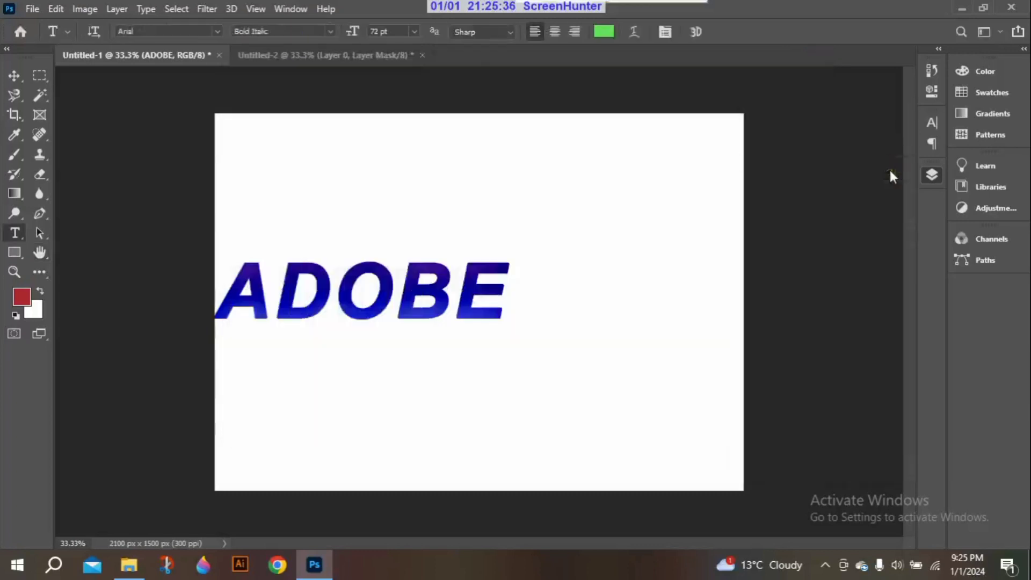